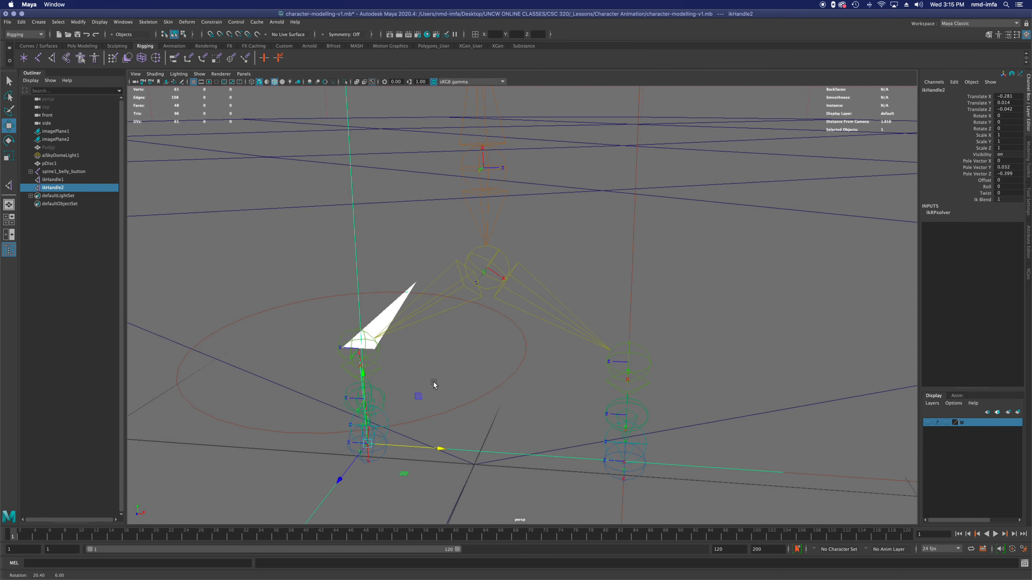
Step: Rename the first leg IK handle, ikHandle1, as R_leg_handle
click(56, 179)
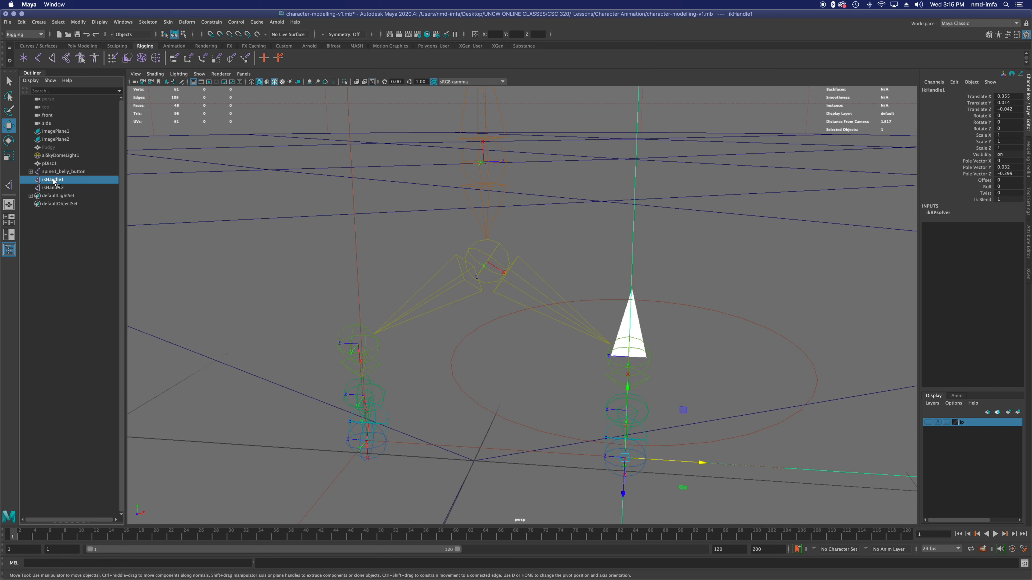
click(935, 90)
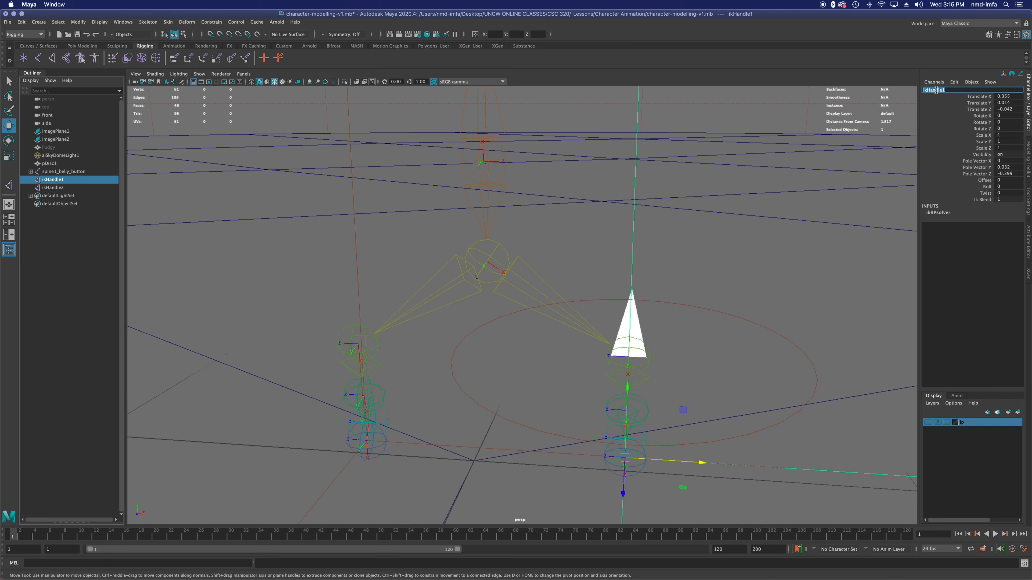
text(R)
key(Return)
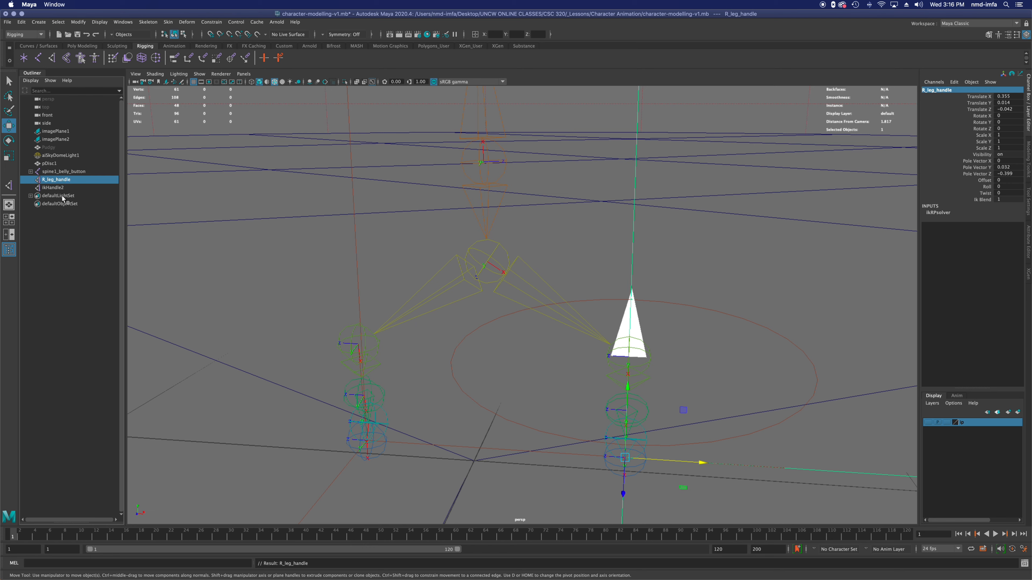
Step: Rename the second leg IK handle, ikHandle2, as L_leg_handle and save the scene
click(57, 188)
click(931, 91)
text(R_leg_handle)
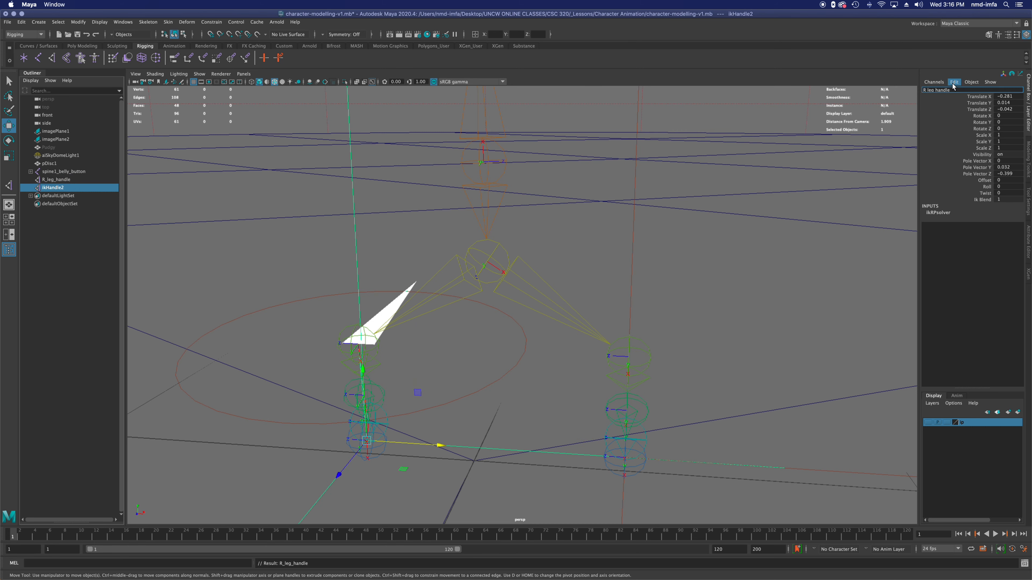
key(Return)
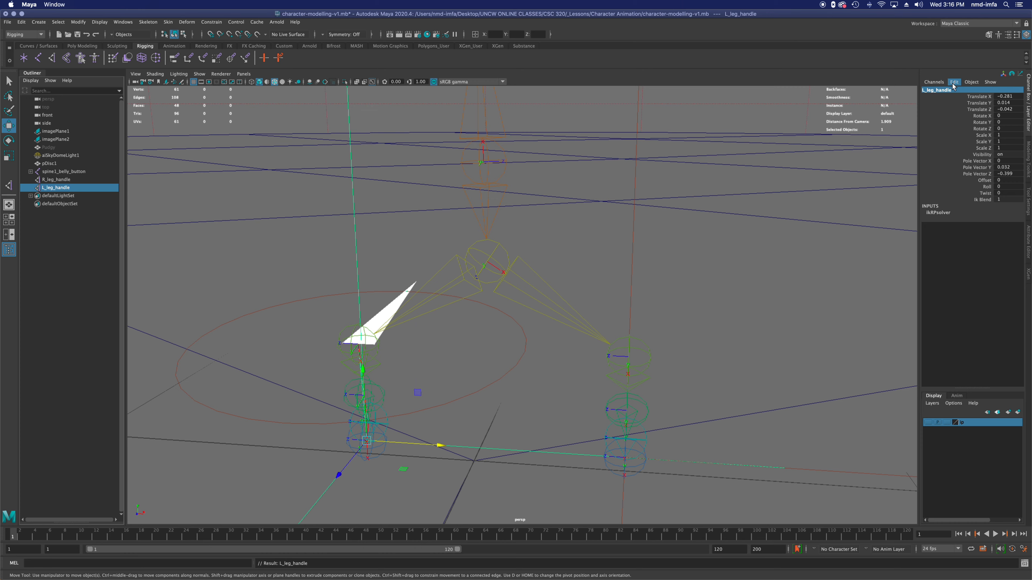
key(super+s)
Step: Unhide the Pudgy character mesh
alt+drag(516, 418, 505, 429)
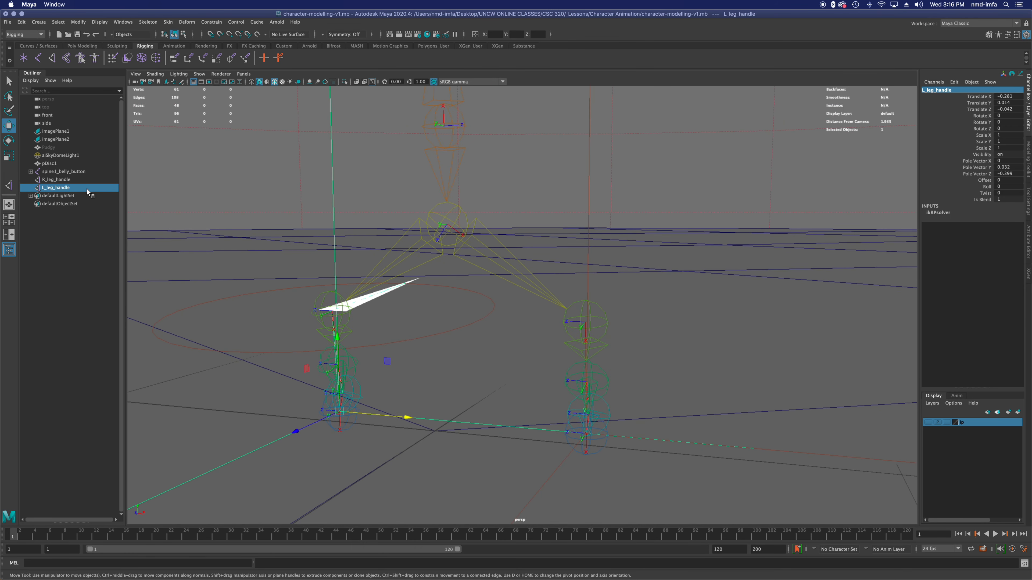
click(45, 147)
key(h)
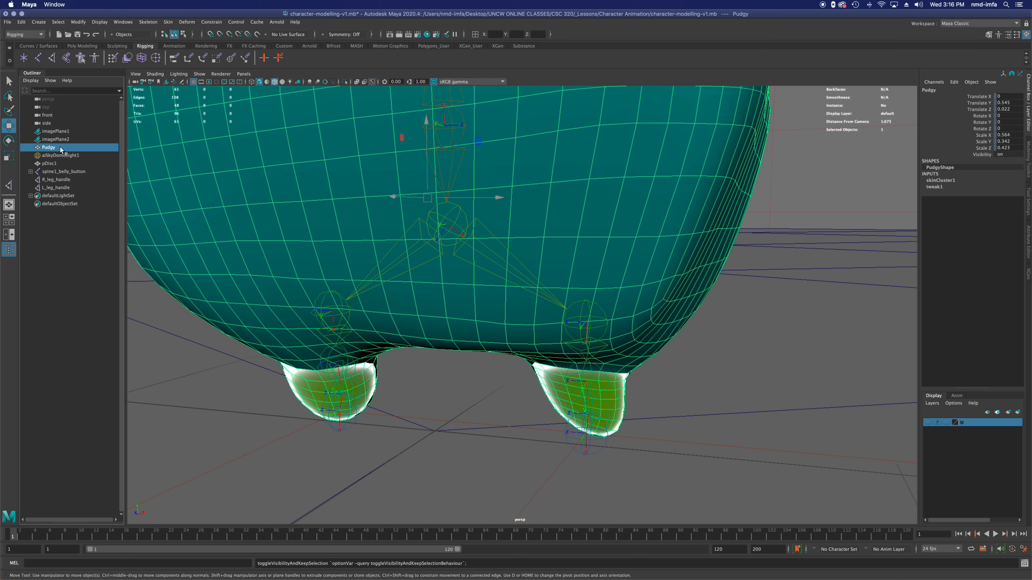
Step: Test-move R_leg_handle to check how the foot follows, and undo the move
click(48, 179)
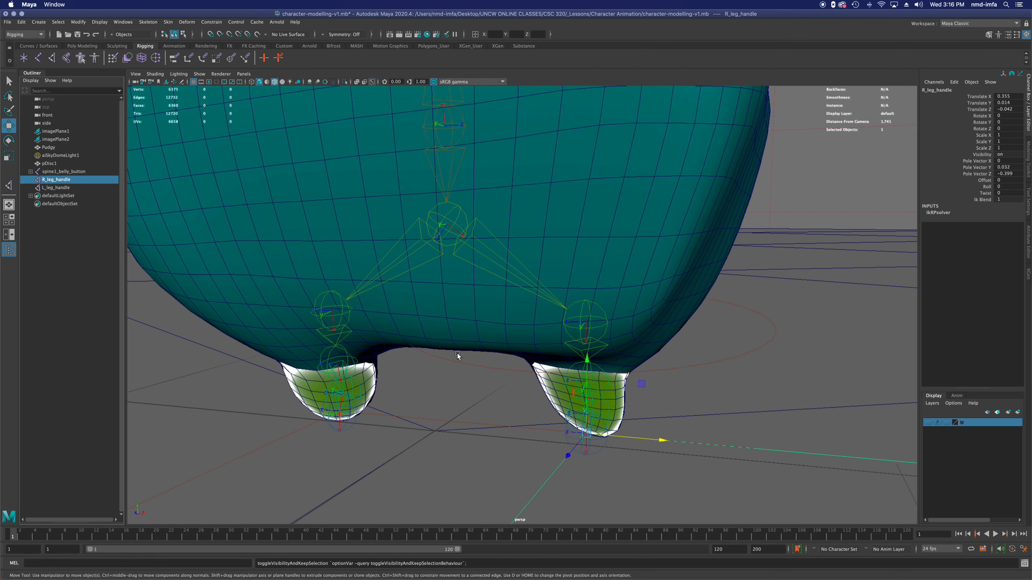
mouse_move(564, 451)
mouse_down()
mouse_move(555, 470)
mouse_move(574, 455)
mouse_up()
drag(665, 437, 699, 442)
key(ctrl+z)
Step: Test-move L_leg_handle to check the other foot's deformation, and undo the move
click(344, 425)
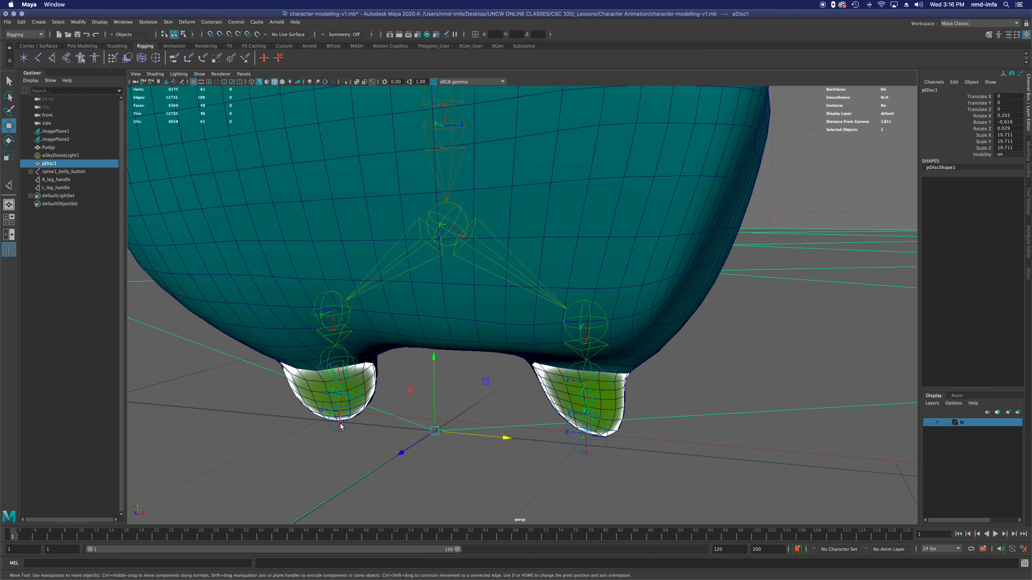
click(48, 187)
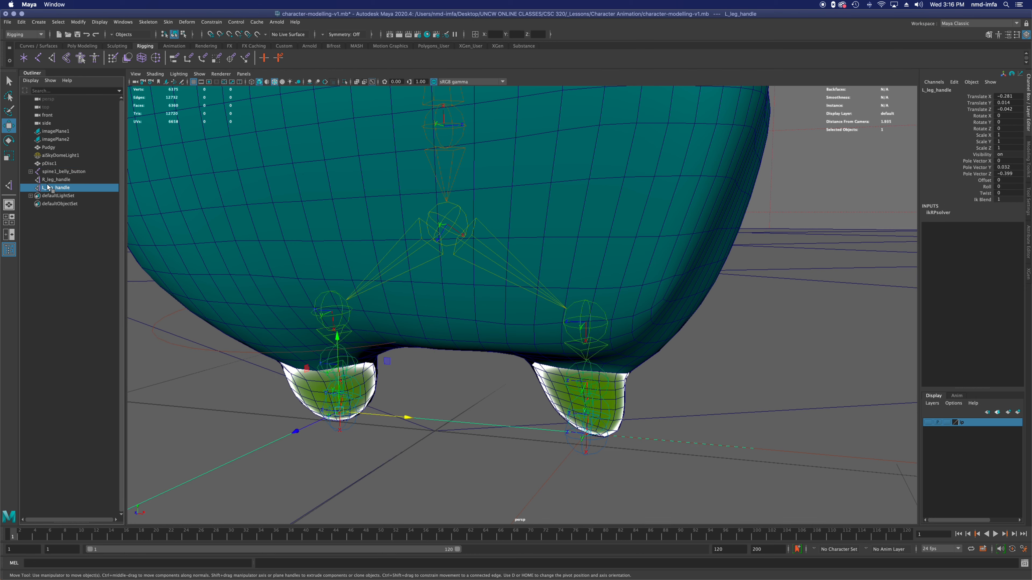
drag(409, 419, 230, 393)
key(ctrl+z)
key(ctrl+z)
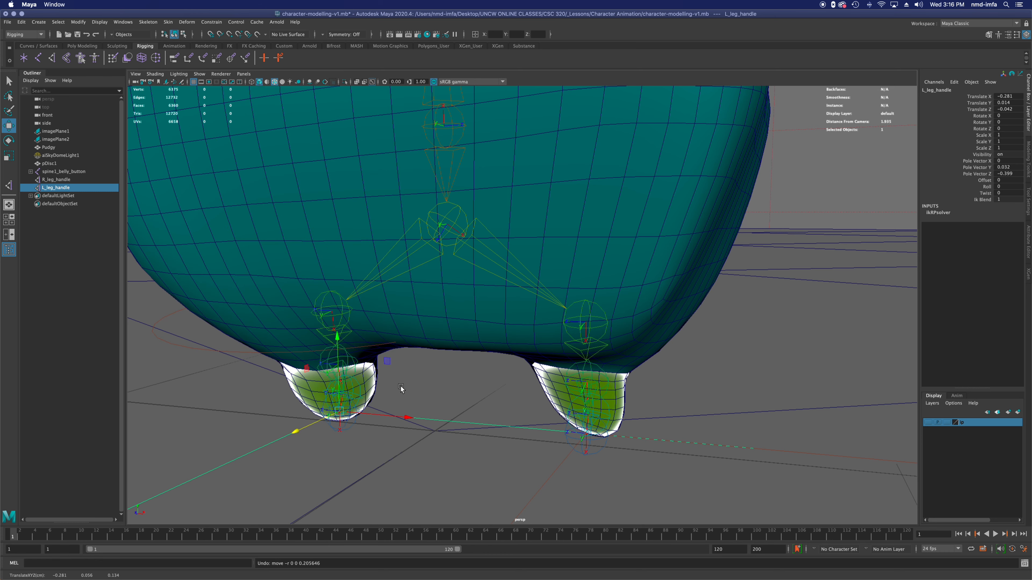
Step: Test-rotate L_leg_handle, undo the rotation and return to the Select tool
key(r)
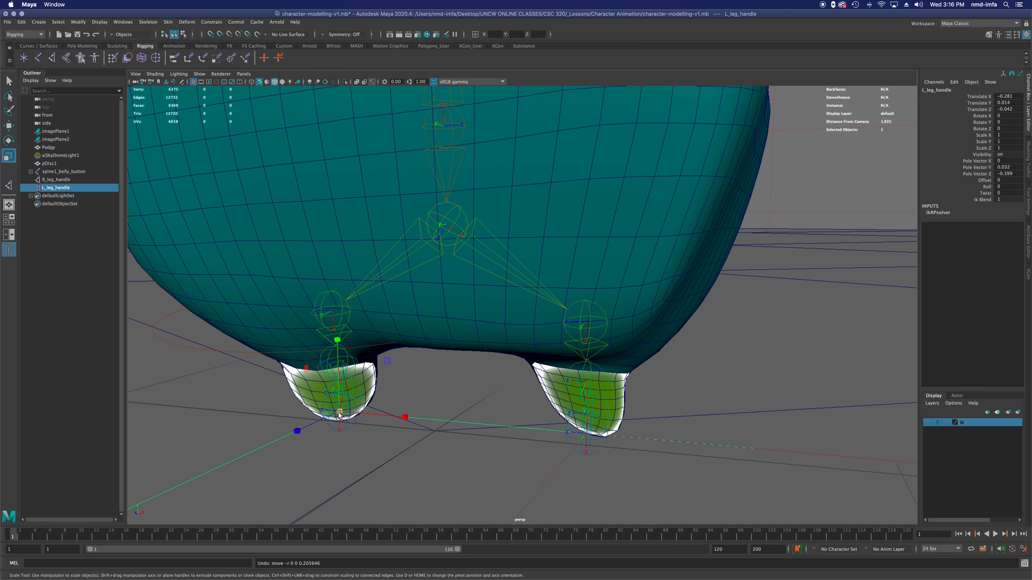
key(e)
drag(297, 433, 294, 411)
key(ctrl+z)
click(9, 82)
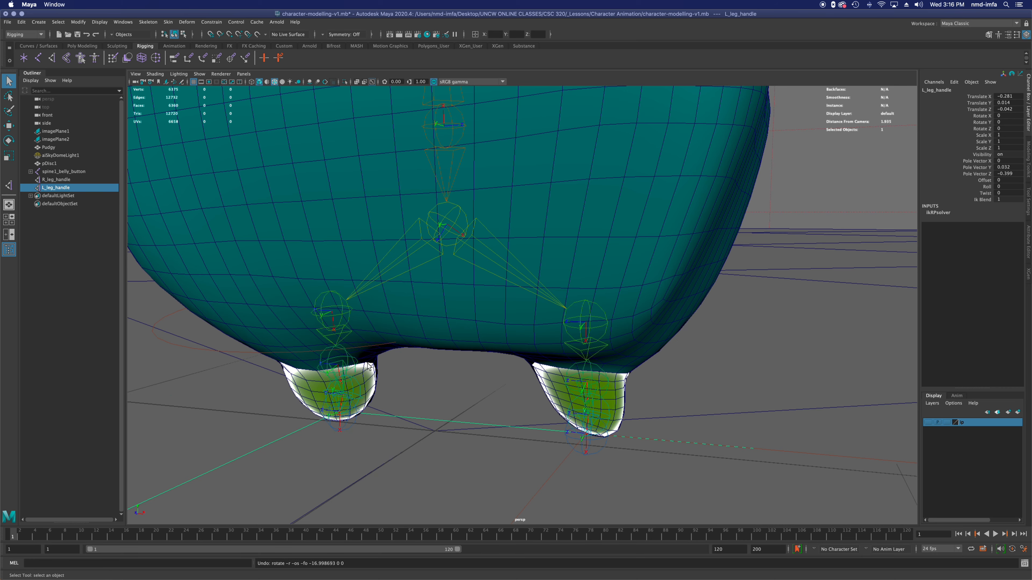
Step: Hide the Pudgy mesh to expose the arm joints
scroll(399, 360, down, 2)
alt+drag(399, 359, 478, 405)
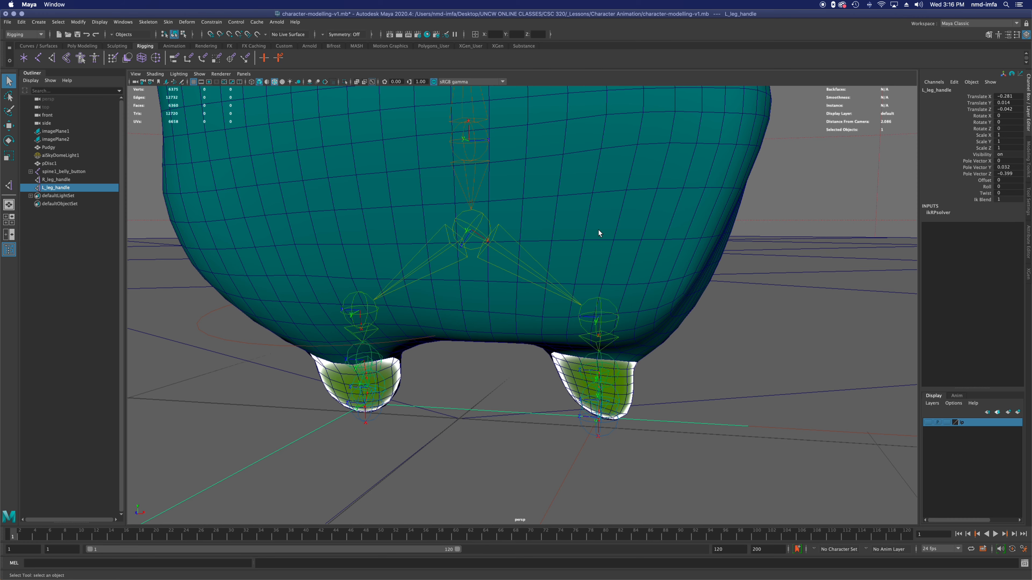
alt+drag(680, 192, 563, 426)
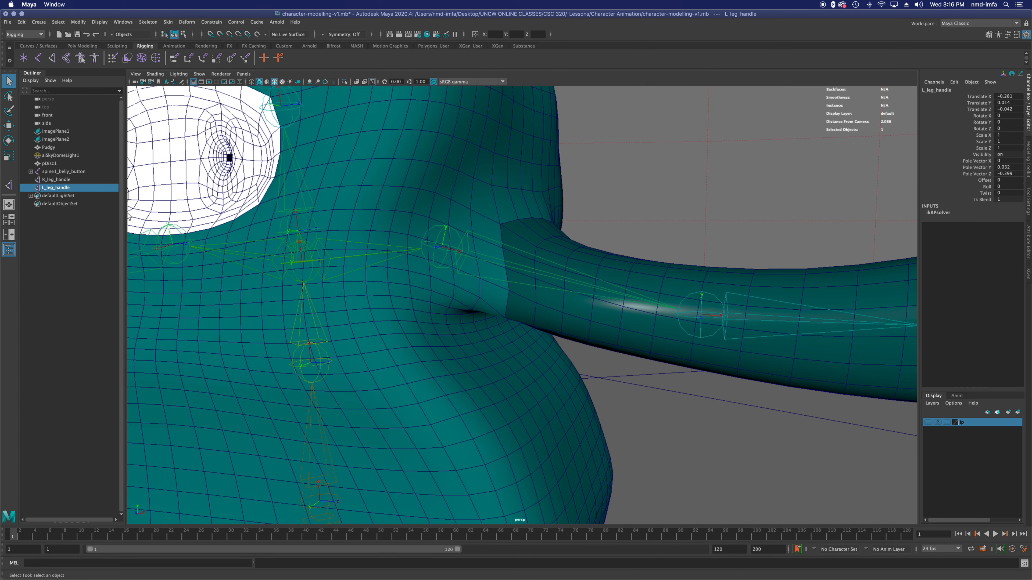
click(48, 147)
key(h)
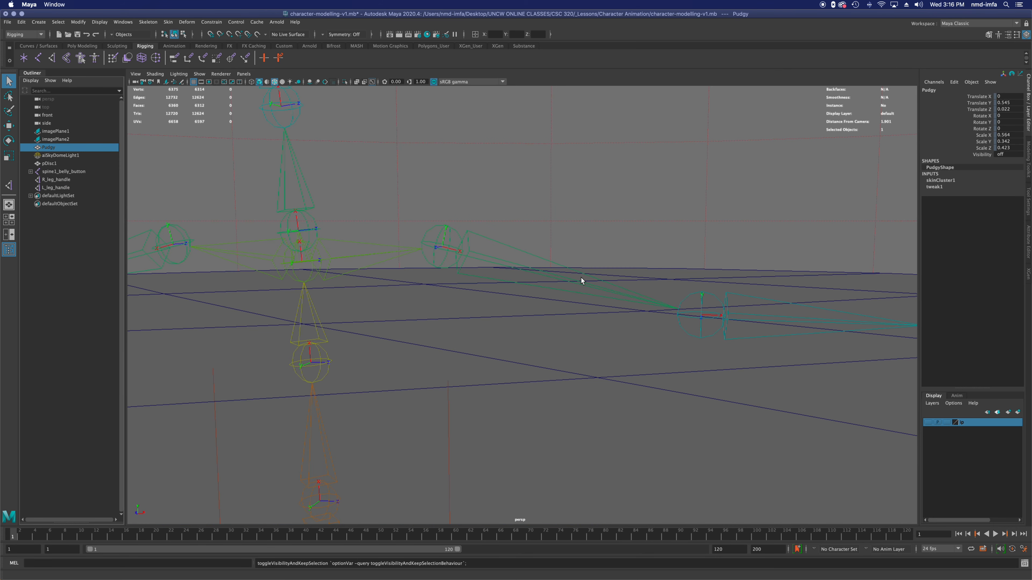
Step: Create an IK handle from the L_arm_wrist joint to the top joint of the same arm
alt+drag(599, 289, 753, 293)
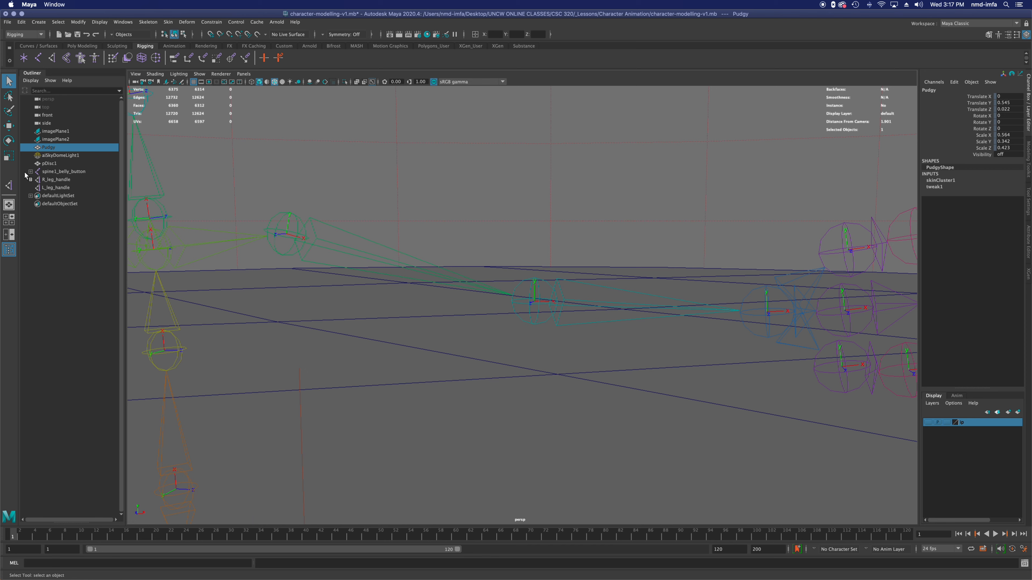
click(9, 185)
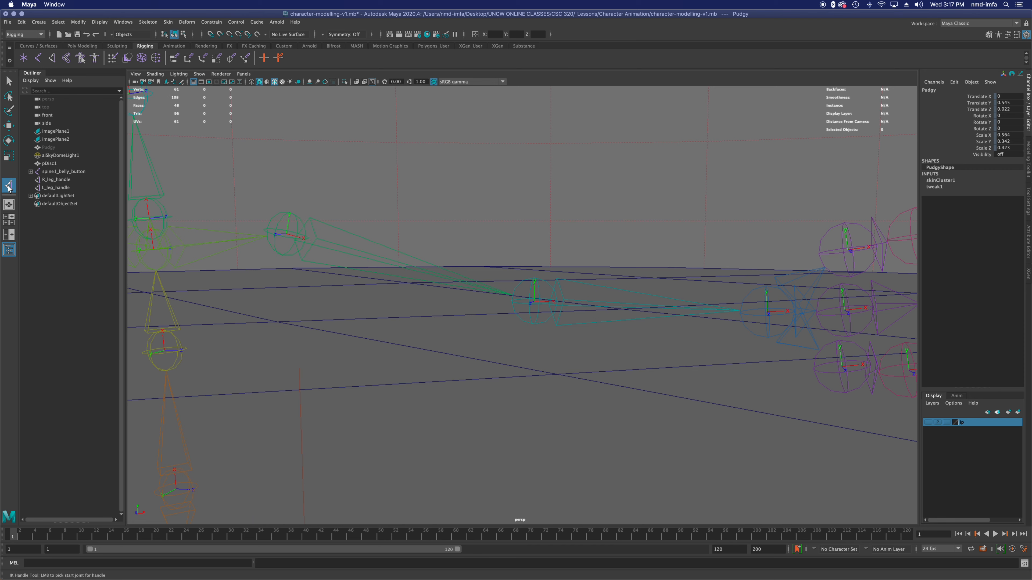
click(744, 323)
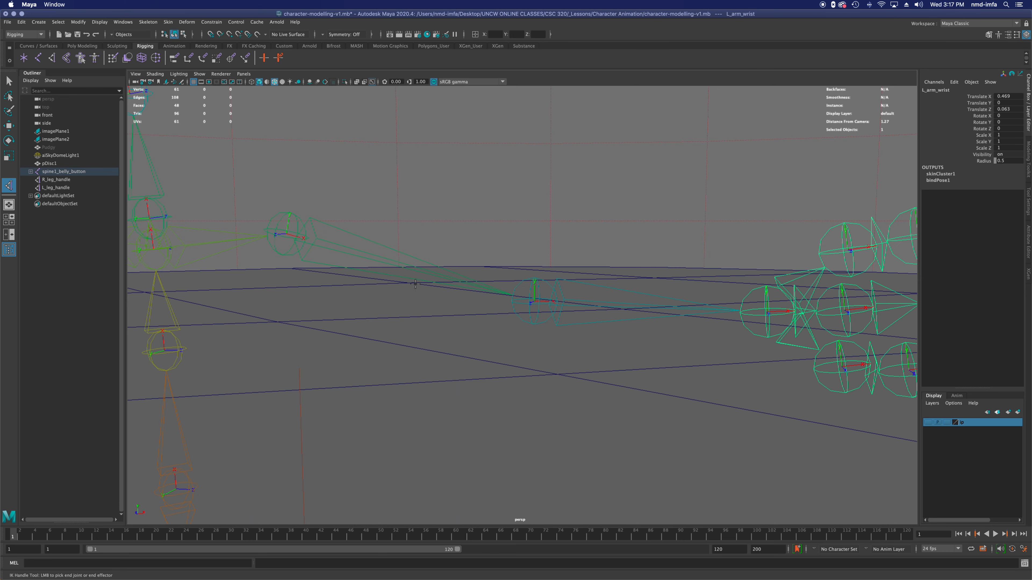
click(289, 255)
scroll(494, 276, down, 10)
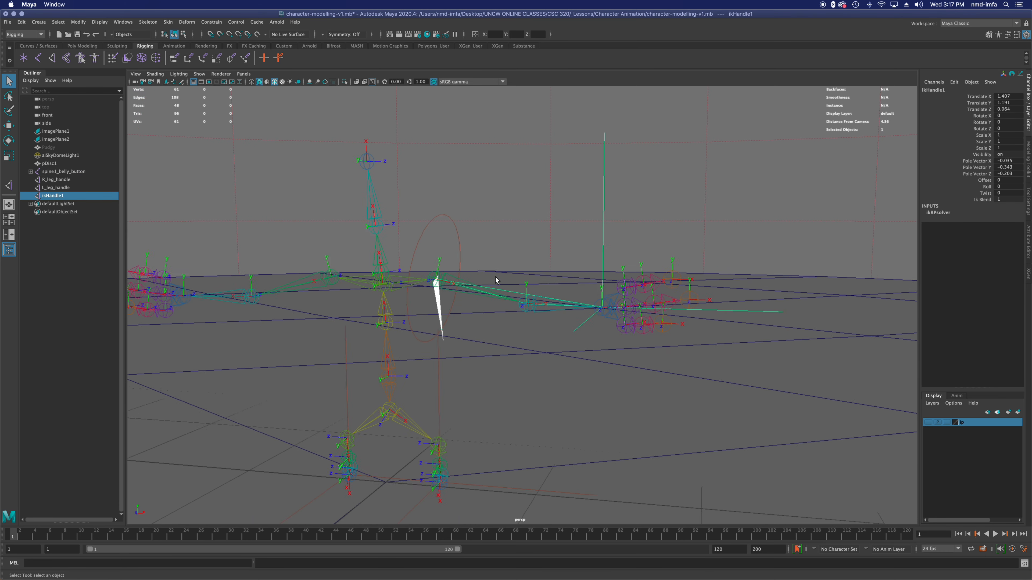
Step: Test-move the new arm IK handle sideways to check the elbow bend, and undo the moves
scroll(495, 276, up, 8)
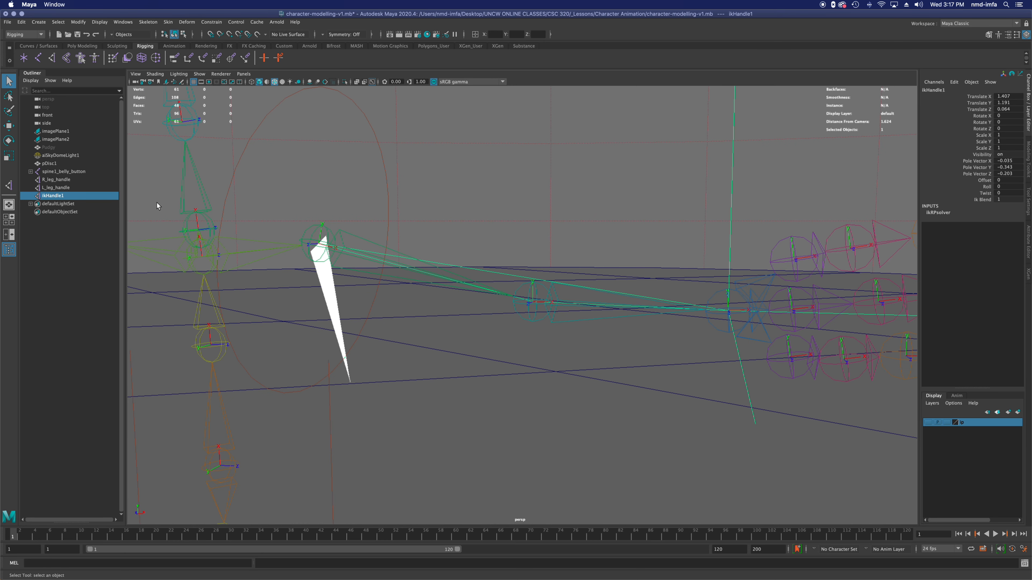
key(e)
key(w)
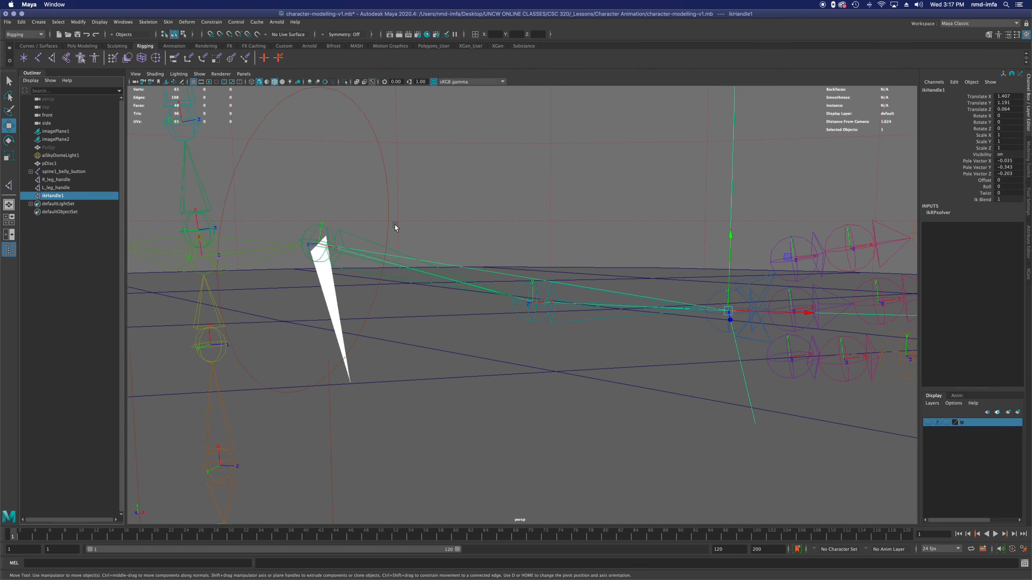
mouse_move(788, 309)
mouse_down()
mouse_move(634, 308)
mouse_move(775, 311)
mouse_up()
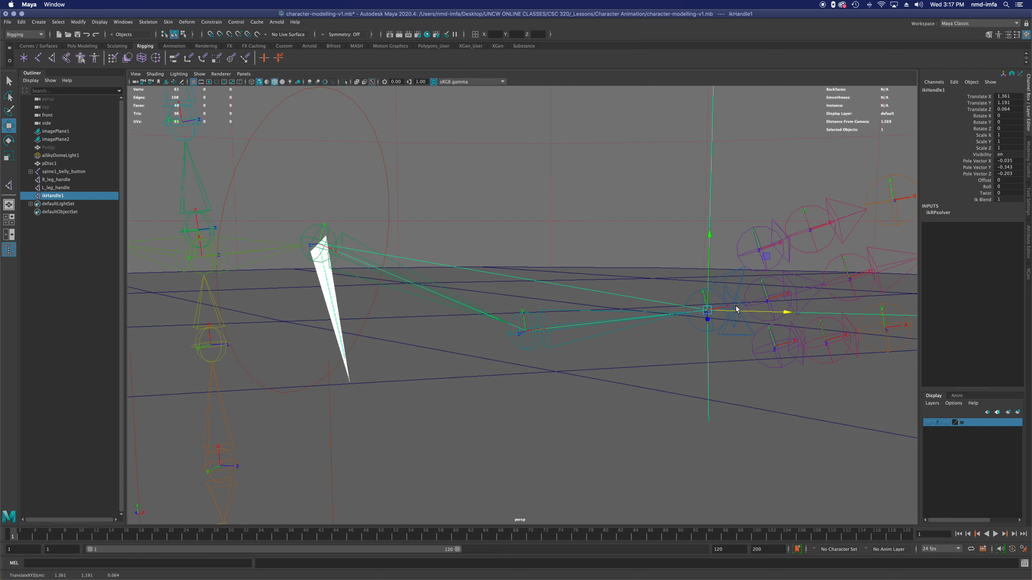
drag(736, 309, 733, 311)
key(z)
key(z)
key(z)
key(z)
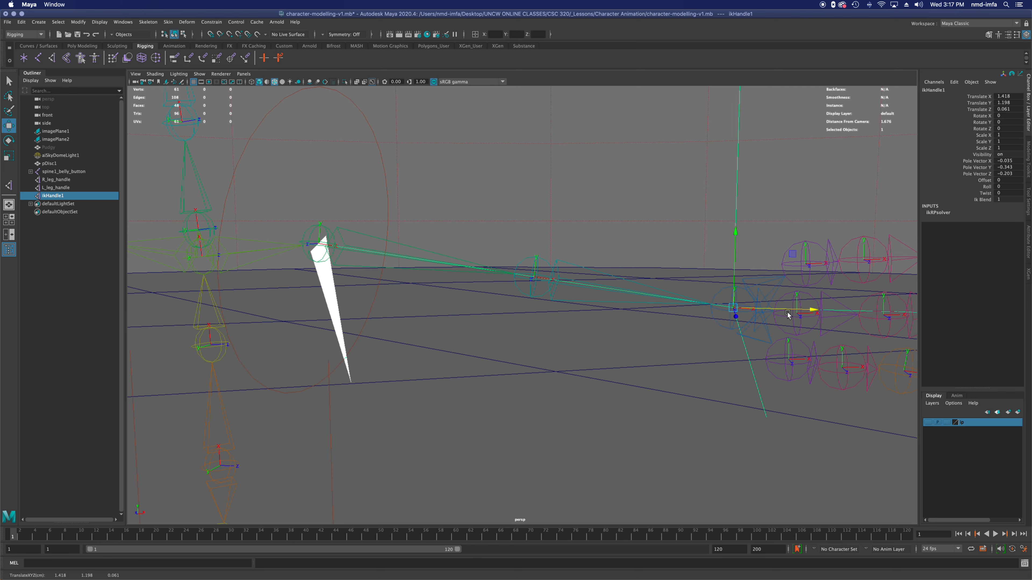
Step: Create an IK handle on the opposite arm from the R_arm_wrist joint to the R_arm_Top joint
alt+drag(389, 309, 669, 312)
alt+drag(235, 300, 389, 296)
click(393, 300)
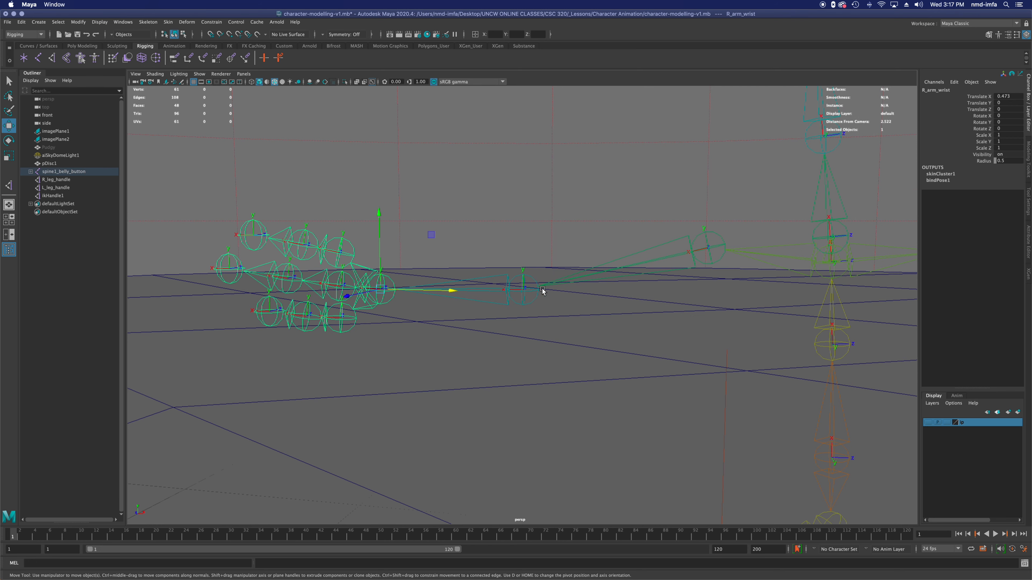
click(715, 263)
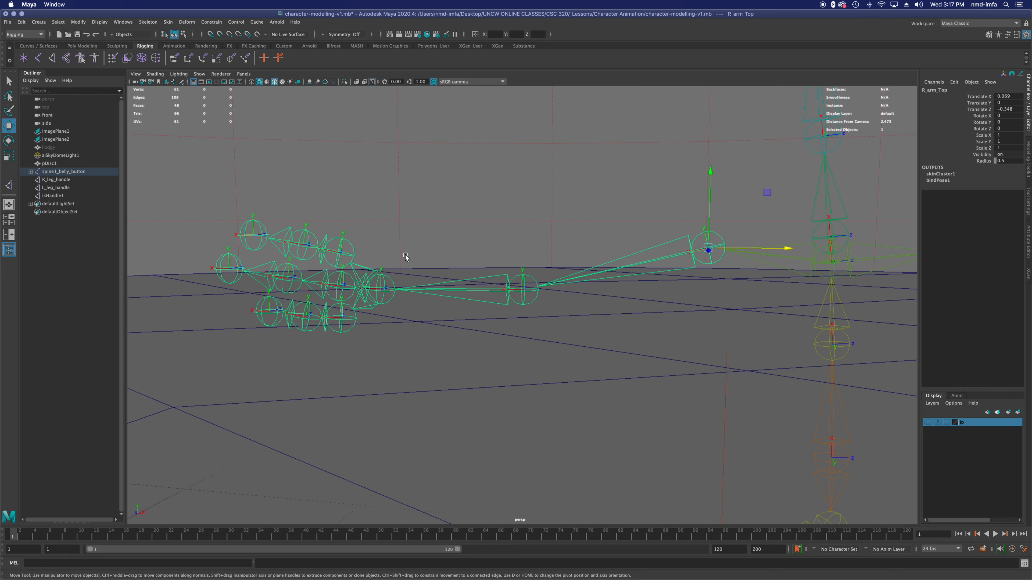
click(9, 185)
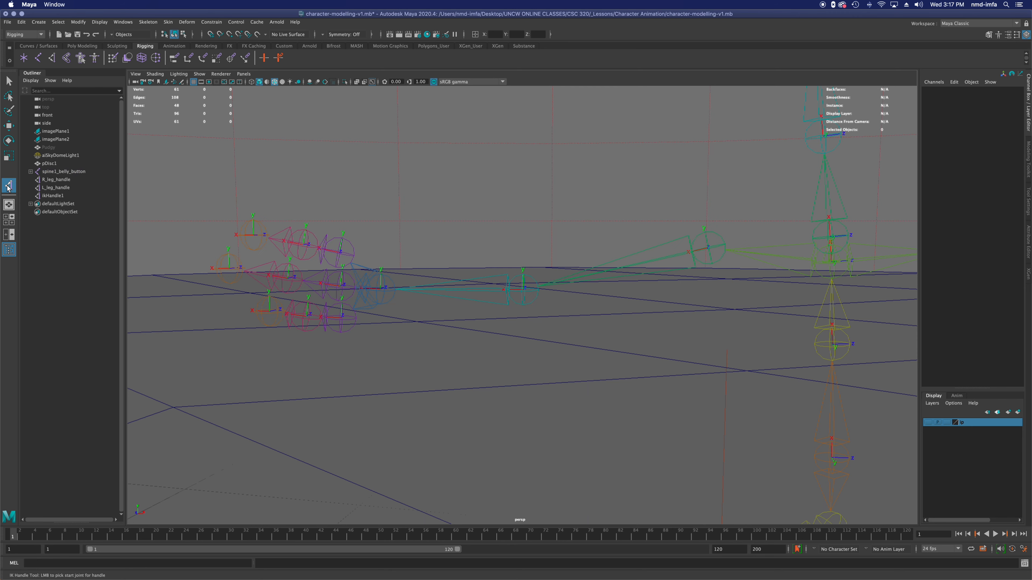
click(392, 300)
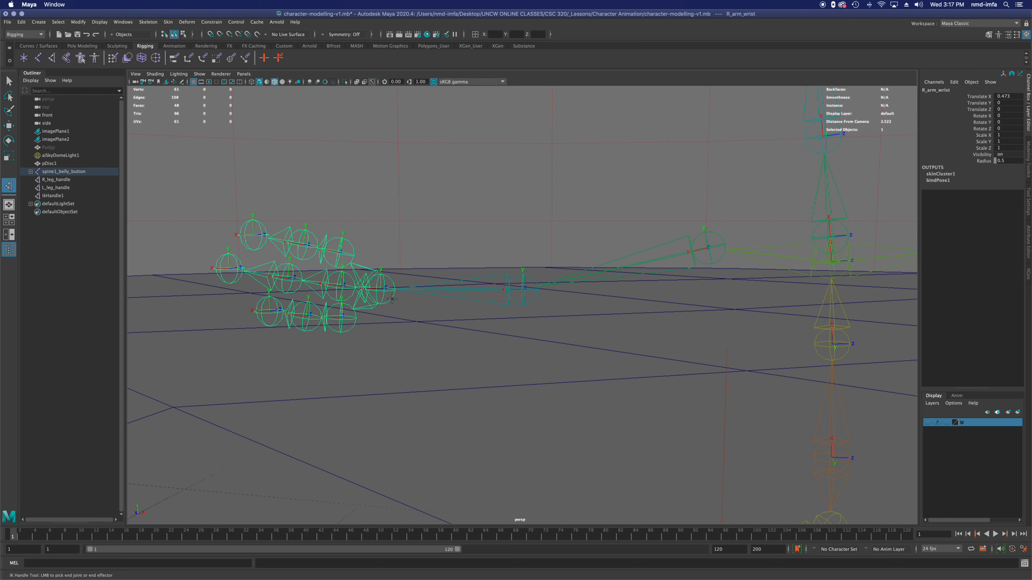
click(722, 262)
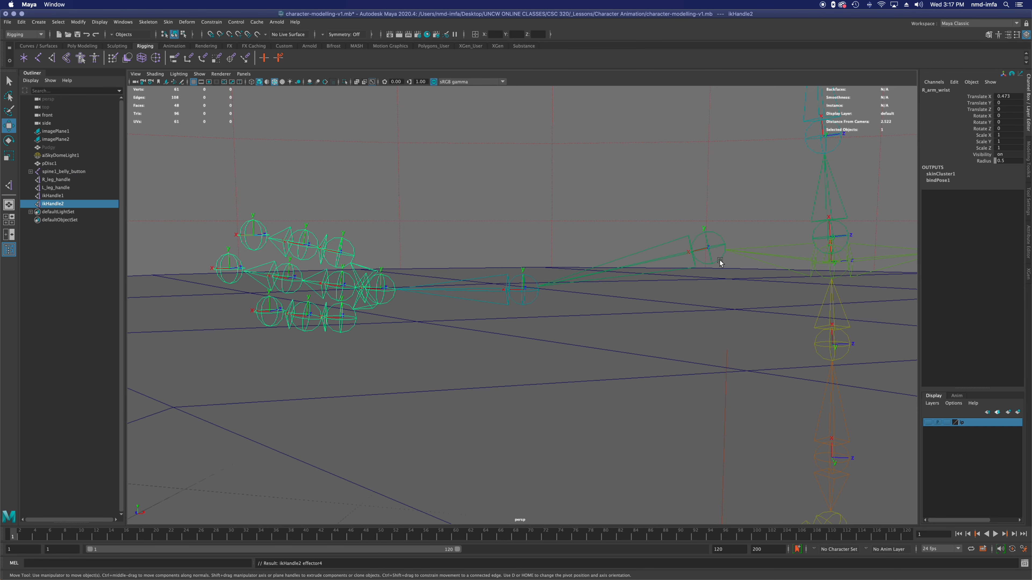
key(w)
Step: Rename ikHandle1 as R_arm_handle and copy the new name
click(56, 195)
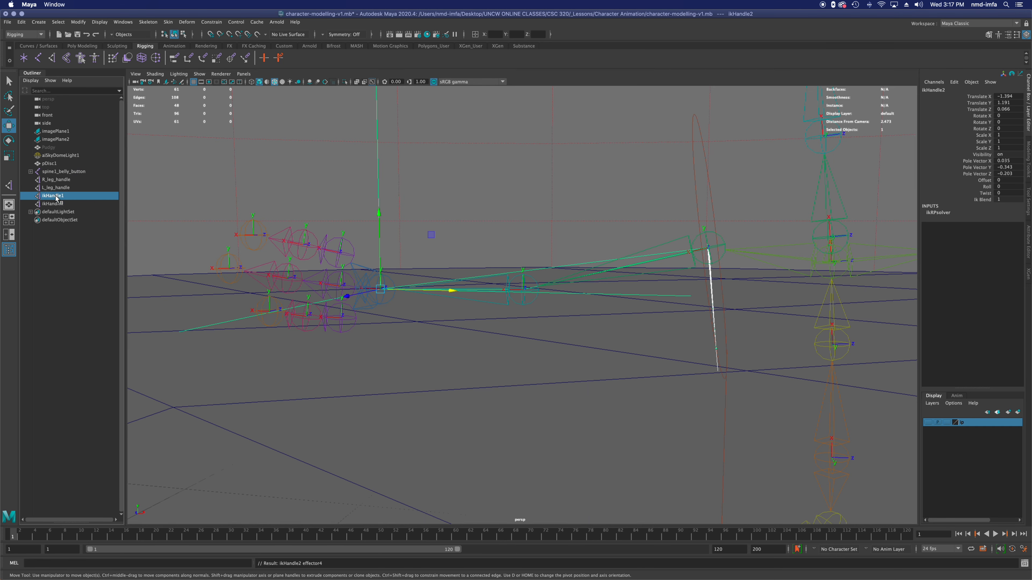
double_click(934, 90)
text(R_leg_handle)
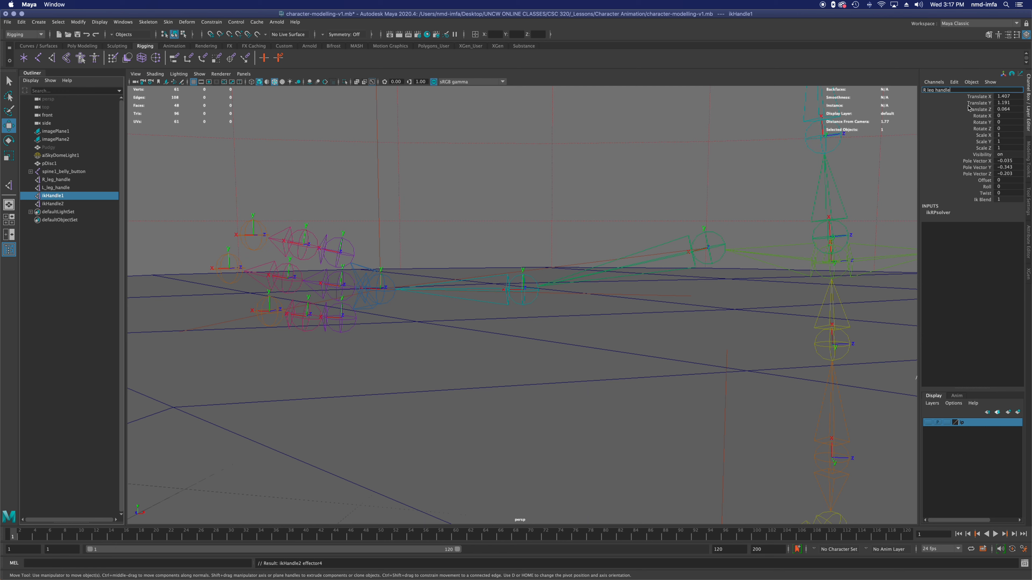
double_click(931, 89)
text(arm)
key(Return)
click(933, 90)
key(super+c)
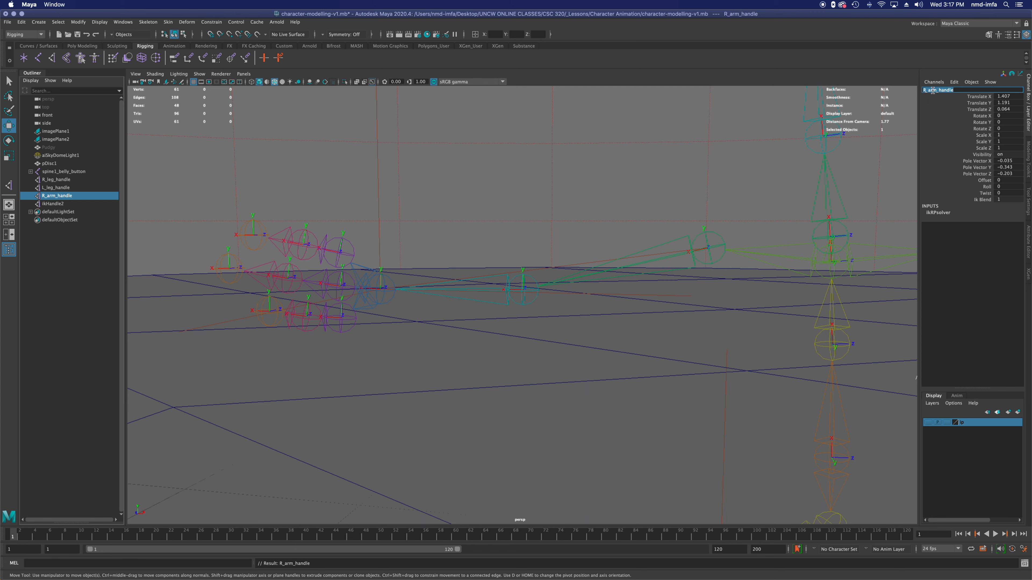
Step: Rename ikHandle2 with the copied name R_arm_handle
click(57, 203)
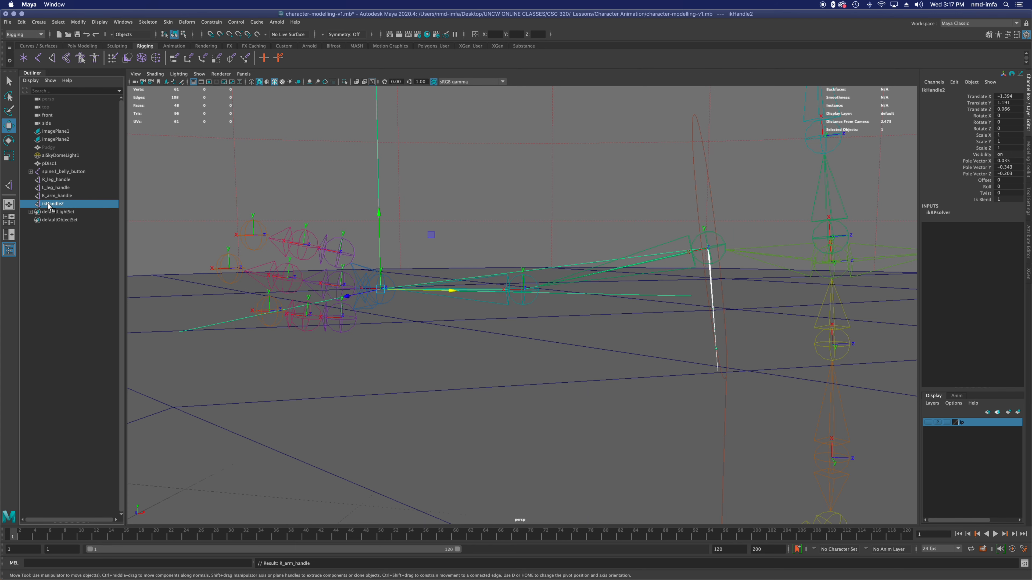
click(930, 90)
key(super+v)
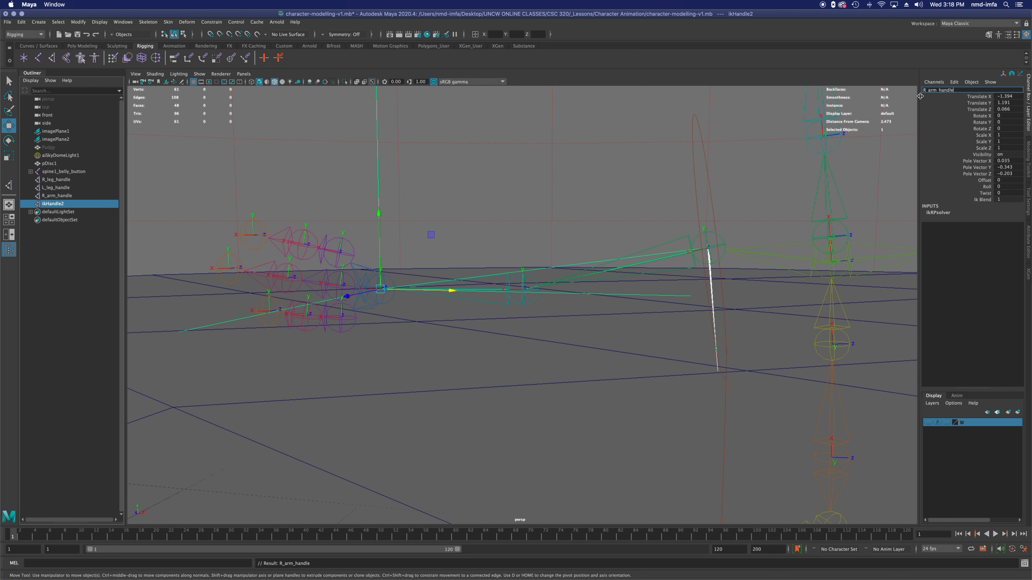
key(Return)
Step: Rename the R_arm_handle on the character's left arm as l_arm_handle
click(70, 195)
click(926, 92)
click(926, 90)
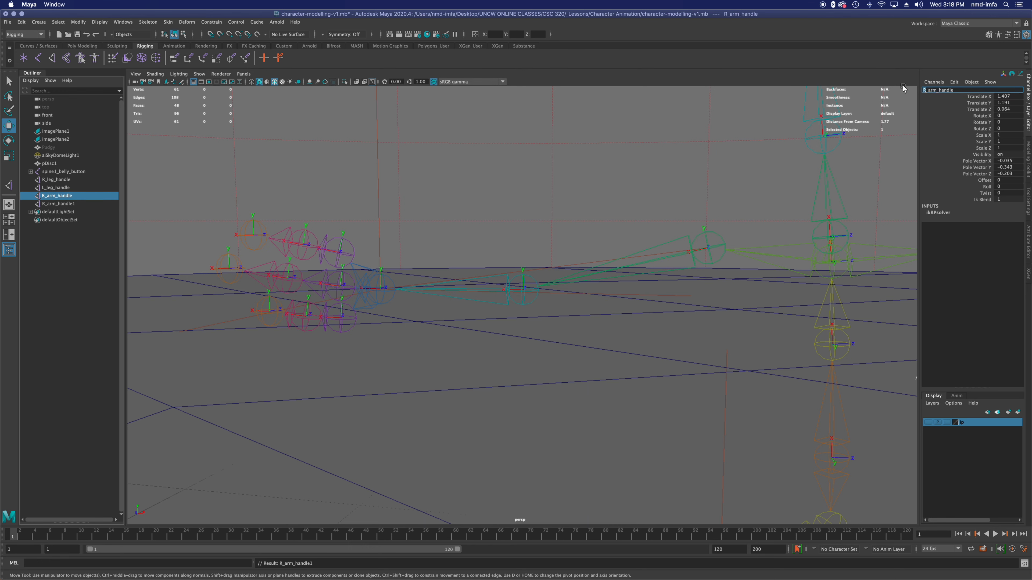
key(Delete)
text(l)
key(Return)
Step: Unhide the Pudgy mesh over the skeleton
key(a)
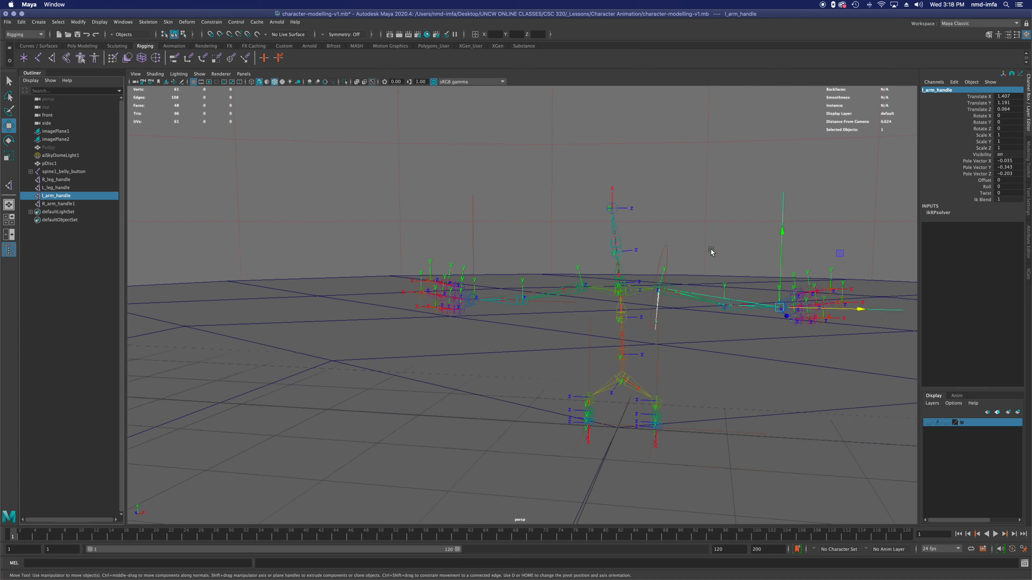
alt+middle_drag(701, 271, 569, 277)
scroll(543, 296, up, 2)
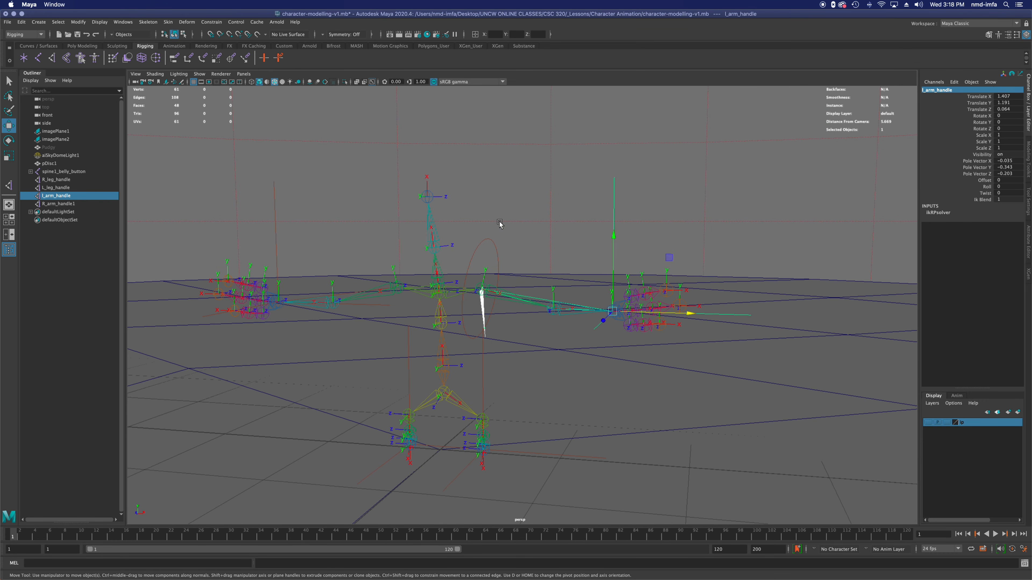
click(48, 147)
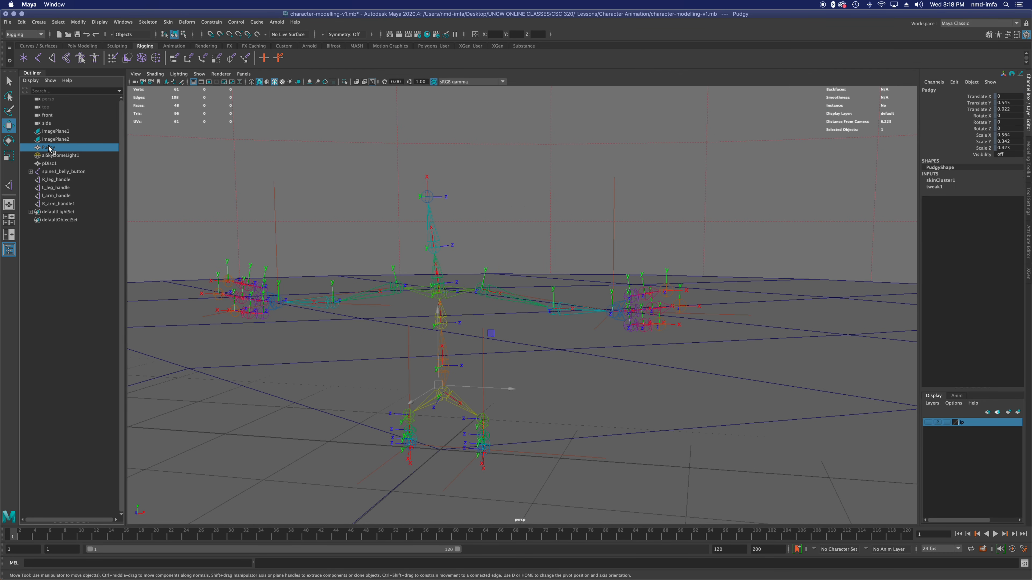
key(h)
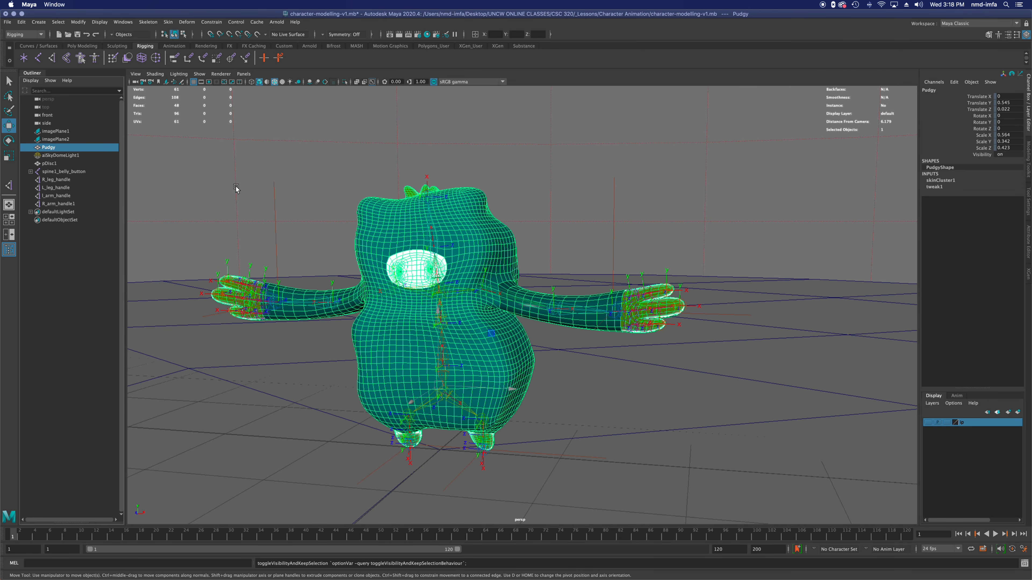
Step: Test-move l_arm_handle in toward the body and in another direction to check the arm's bend, undoing each move
click(62, 188)
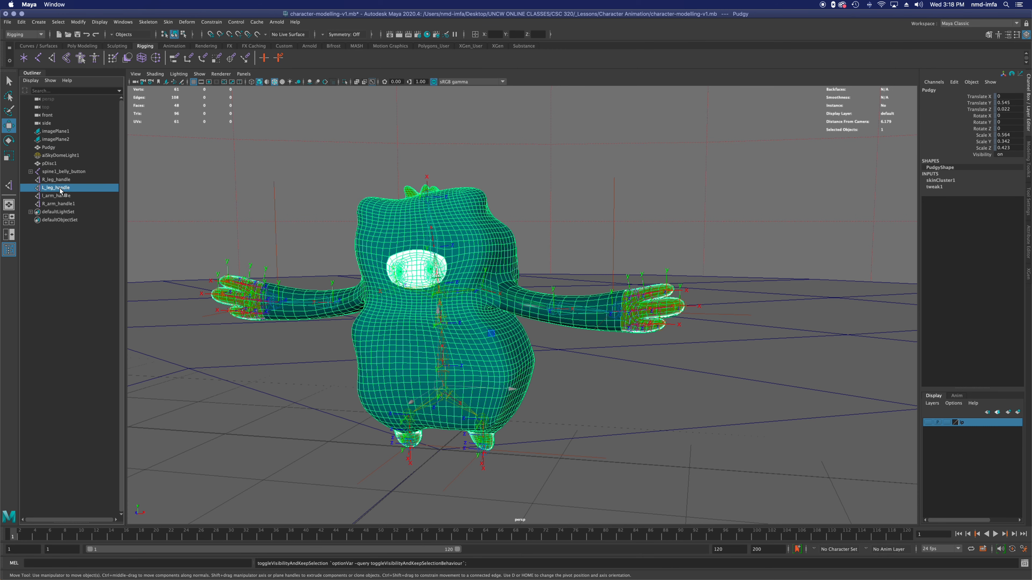
click(60, 204)
click(59, 197)
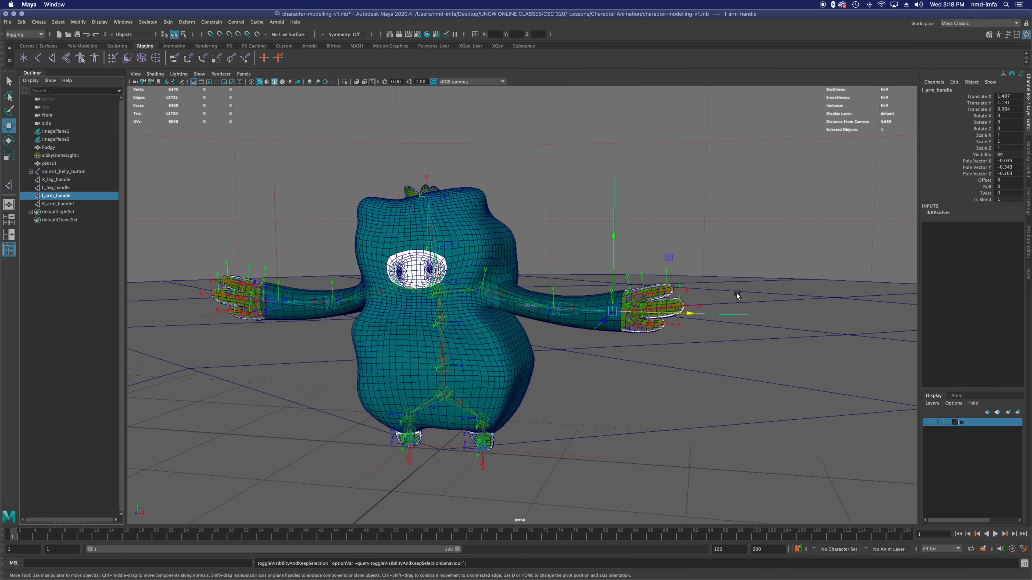
drag(690, 313, 540, 319)
key(z)
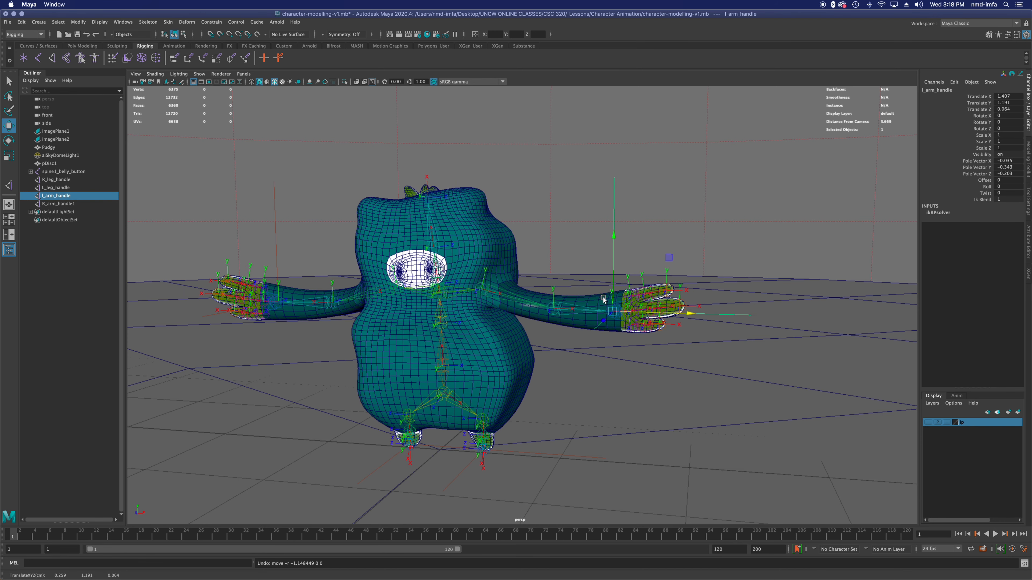
drag(612, 290, 590, 294)
key(z)
Step: Save the scene file character-modelling-v1.mb
mouse_move(501, 289)
alt+mouse_down()
mouse_move(528, 294)
mouse_move(519, 294)
alt+mouse_up()
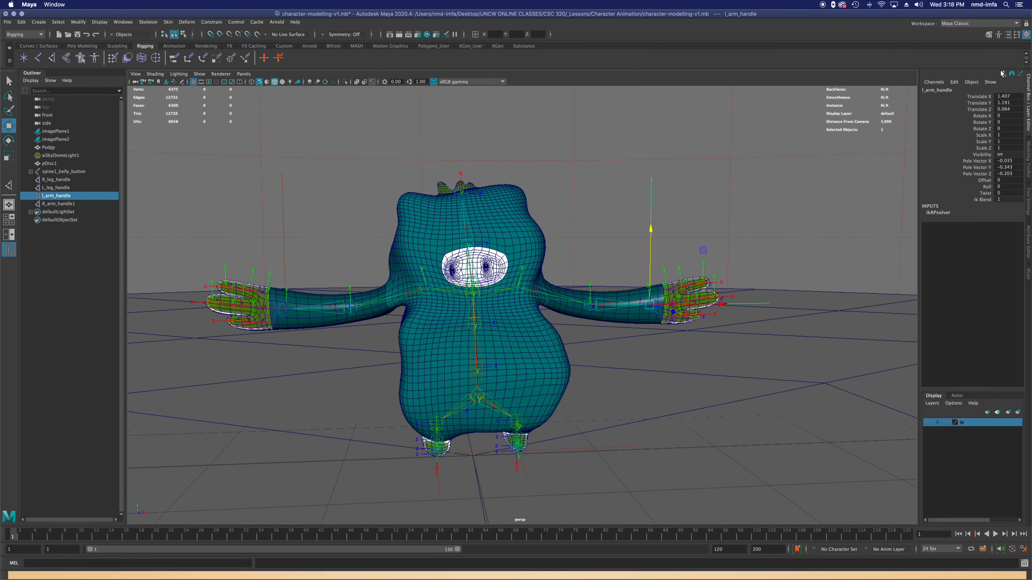
alt+drag(617, 325, 651, 389)
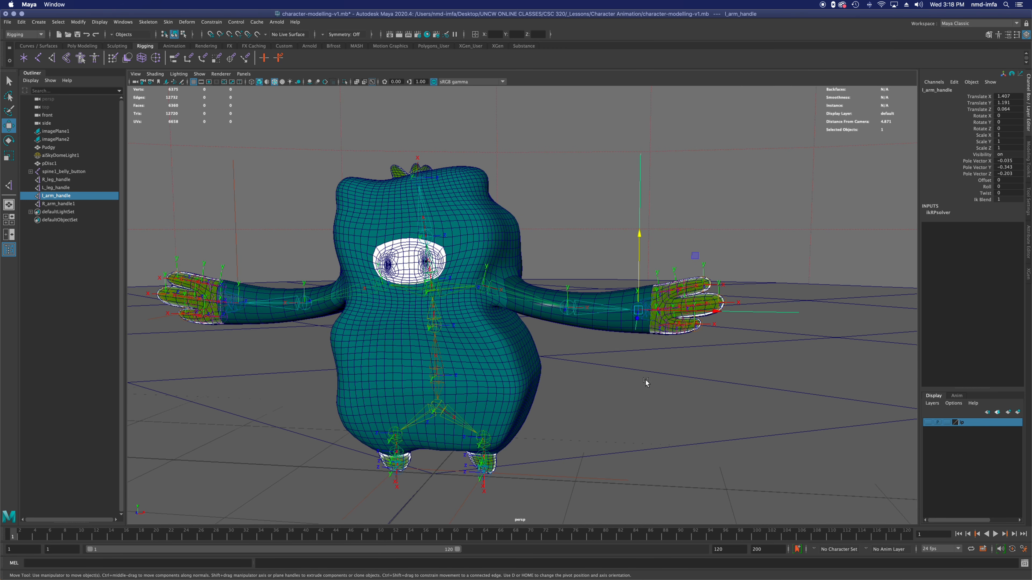
key(super+s)
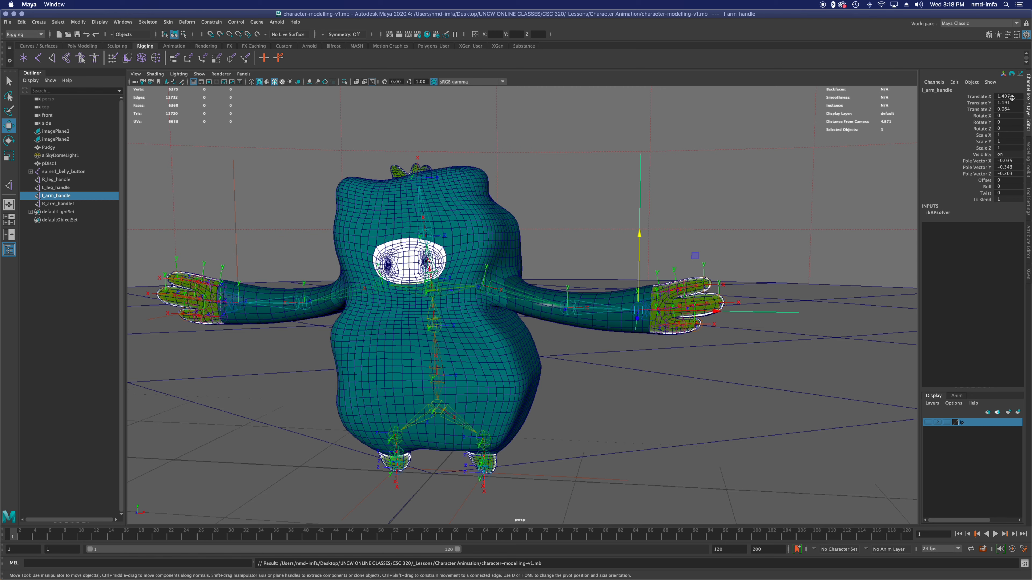
Step: Deselect the arm handle and create a NURBS circle at the character's feet as a control curve
mouse_move(602, 324)
alt+mouse_down()
mouse_move(525, 336)
mouse_move(602, 316)
alt+mouse_up()
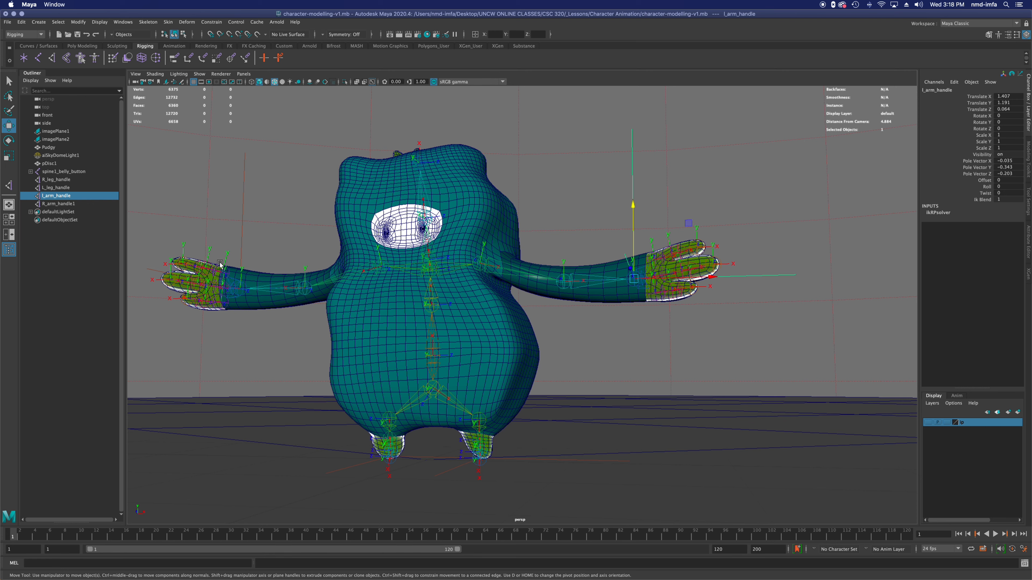
click(76, 243)
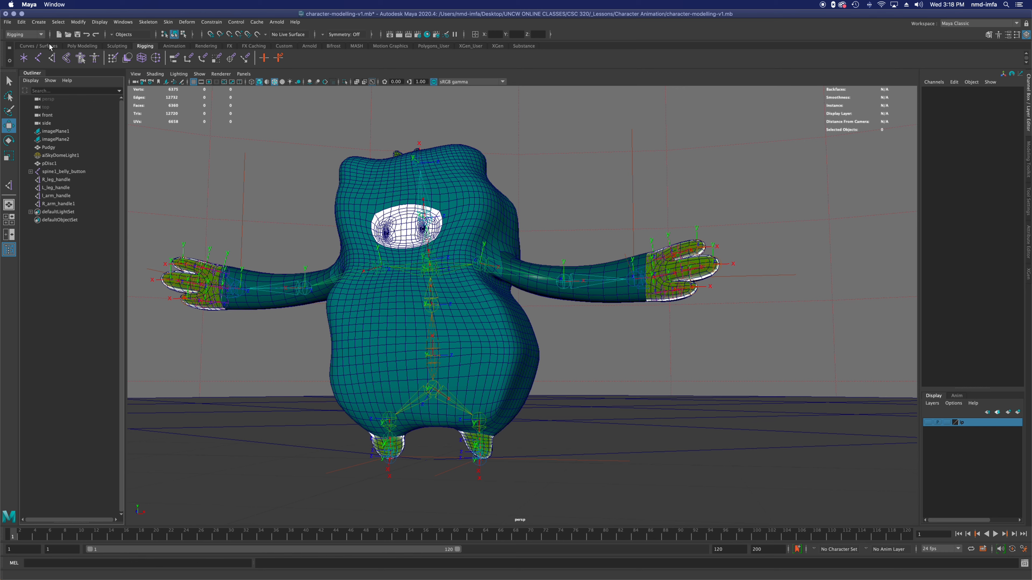
click(83, 46)
click(47, 47)
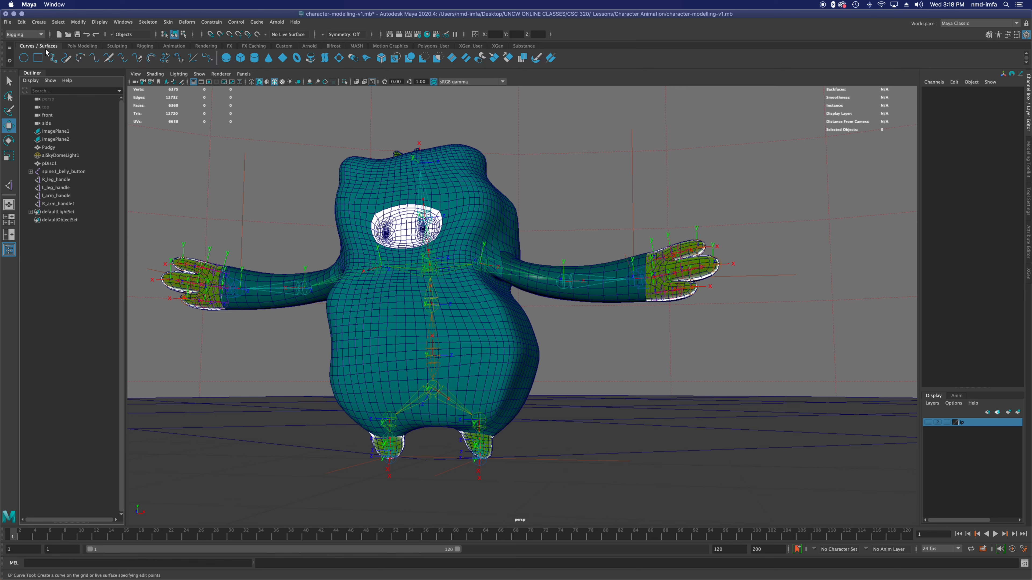
click(36, 23)
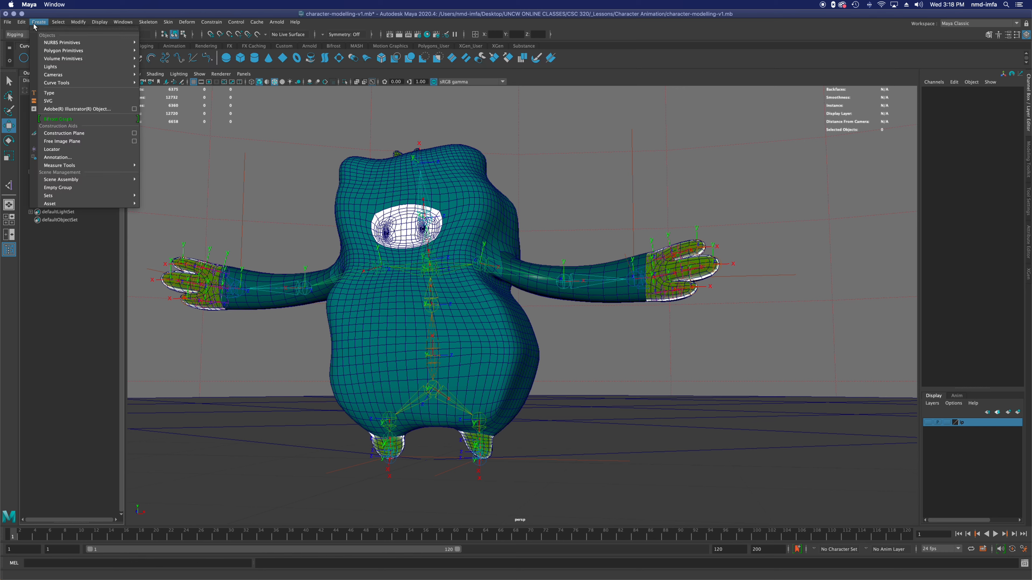
mouse_move(136, 84)
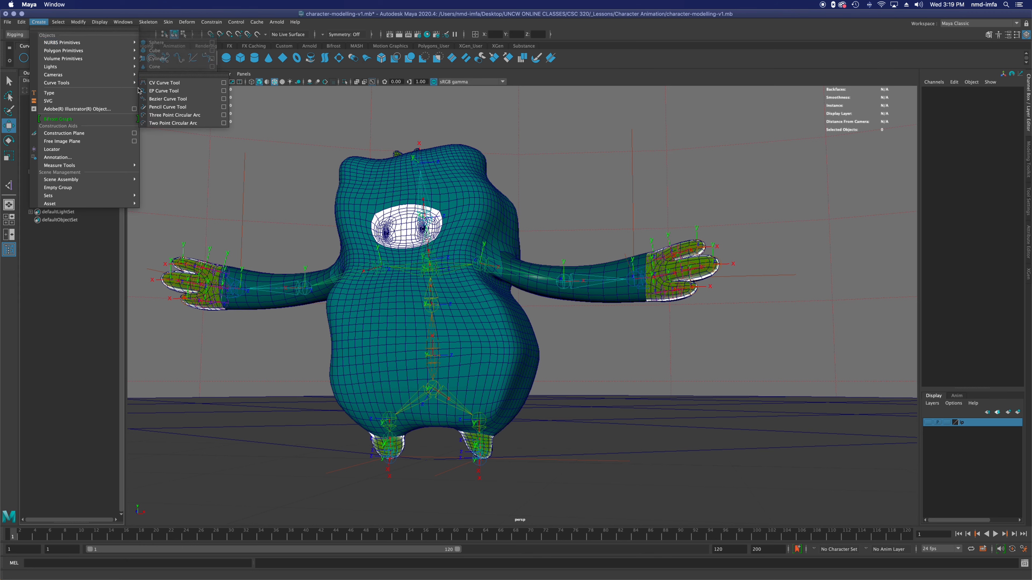
click(24, 58)
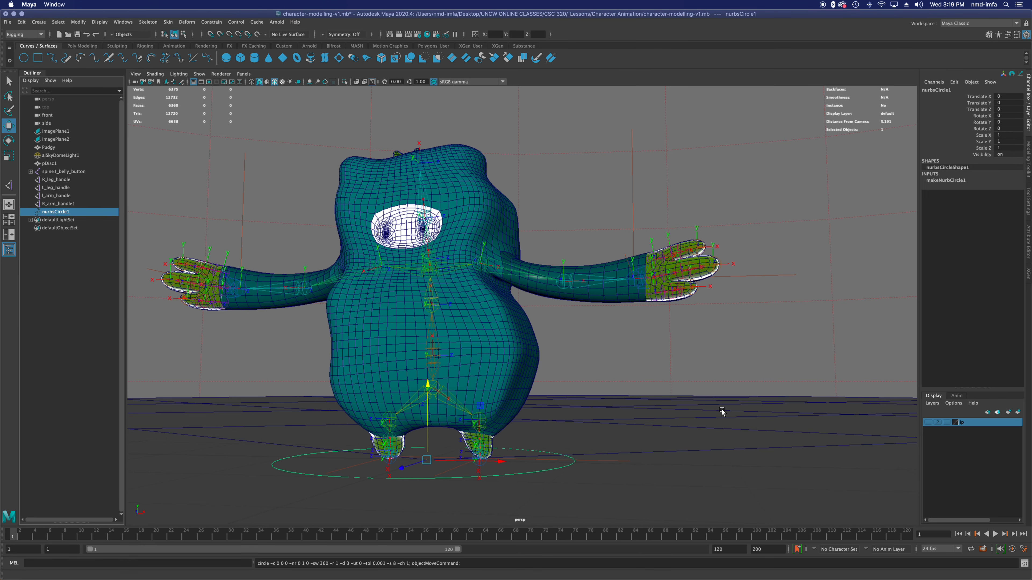
Step: Place the circle under the left foot at Translate X 0.338, Z -0.112 and shrink it to Scale X 0.244, Z 0.327
drag(503, 462, 489, 480)
key(r)
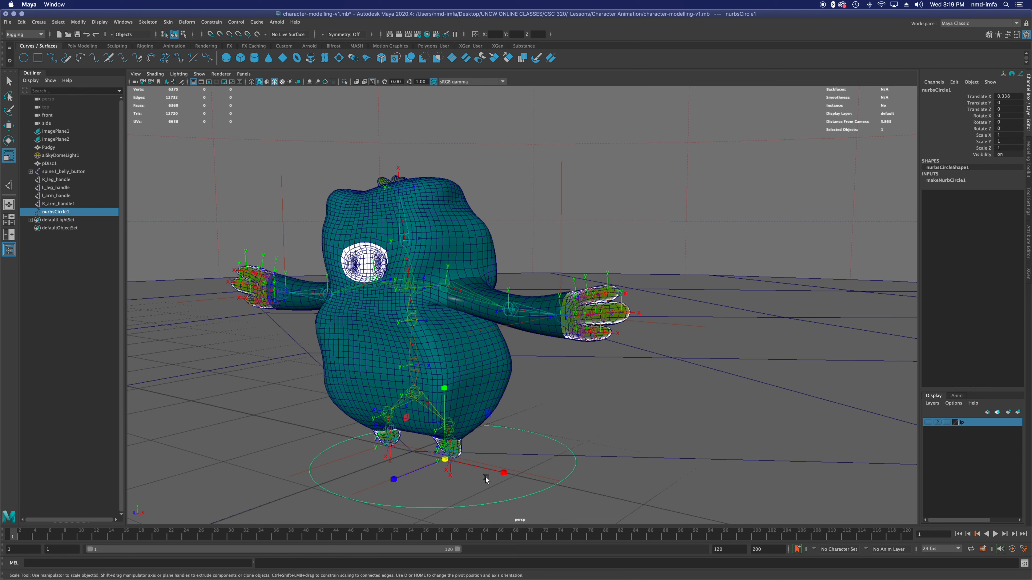
drag(507, 474, 403, 476)
key(w)
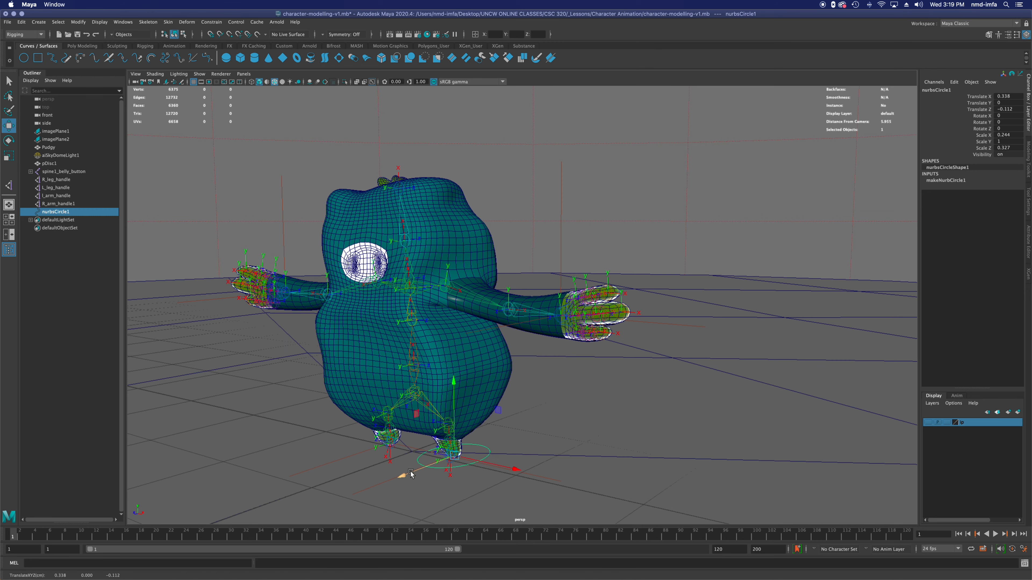
Step: Scale the circle down around the left foot to Scale X 0.094 and Scale Z 0.19
scroll(412, 473, up, 5)
alt+middle_drag(412, 473, 458, 359)
scroll(459, 360, up, 2)
alt+drag(452, 441, 537, 459)
key(r)
drag(413, 462, 460, 452)
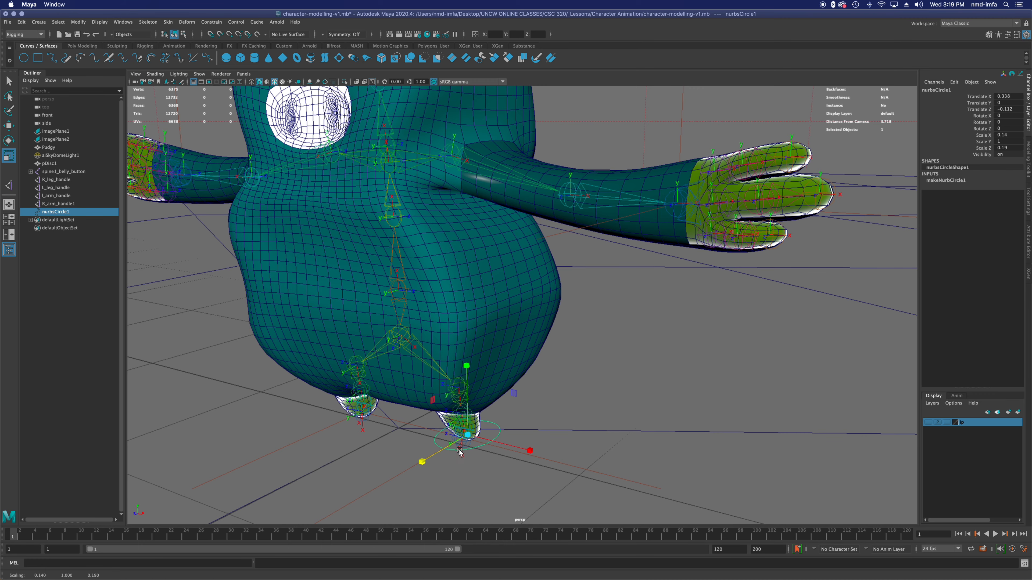
mouse_move(524, 449)
mouse_down()
mouse_move(501, 452)
mouse_move(527, 447)
mouse_up()
scroll(524, 447, up, 8)
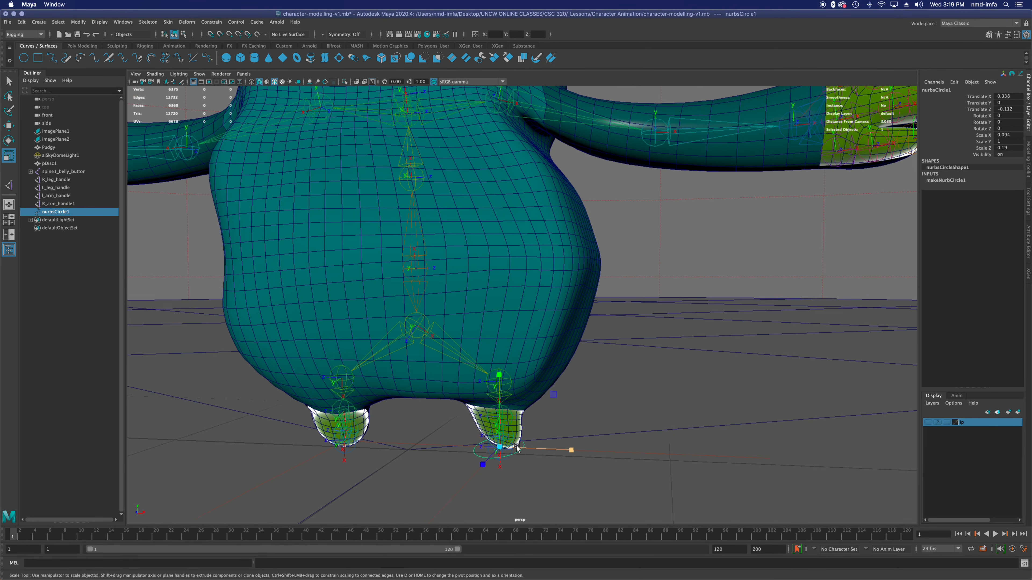
Step: Hide the Pudgy mesh to expose the leg and foot joints
click(49, 147)
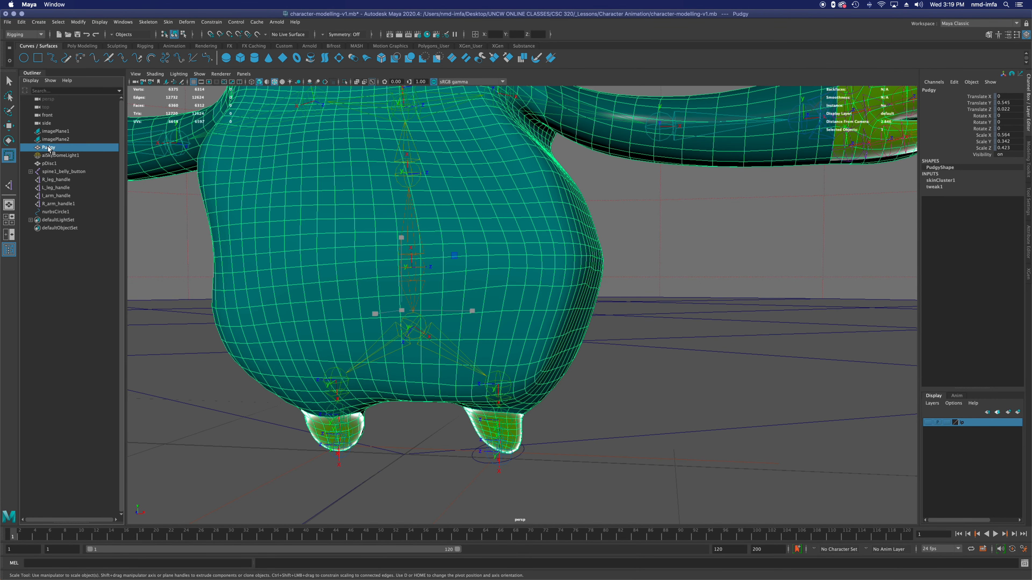
key(ctrl+h)
alt+drag(302, 252, 377, 386)
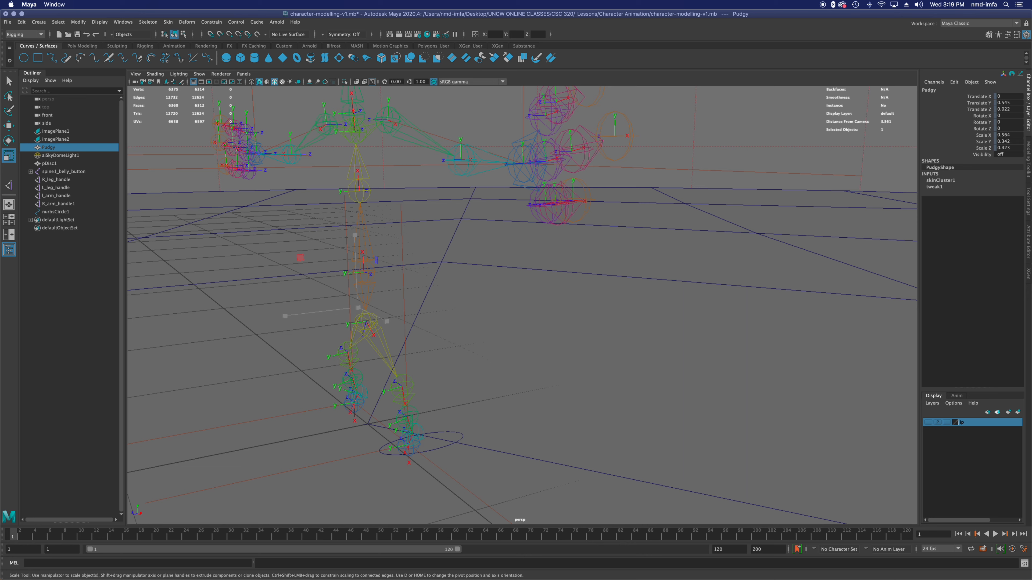
alt+middle_drag(567, 407, 596, 361)
scroll(468, 388, down, 1)
scroll(468, 388, up, 5)
mouse_move(468, 388)
alt+mouse_down()
mouse_move(433, 433)
mouse_move(477, 385)
alt+mouse_up()
Step: Align the circle with the left foot joint using point snapping, at Translate Z -0.042
click(489, 422)
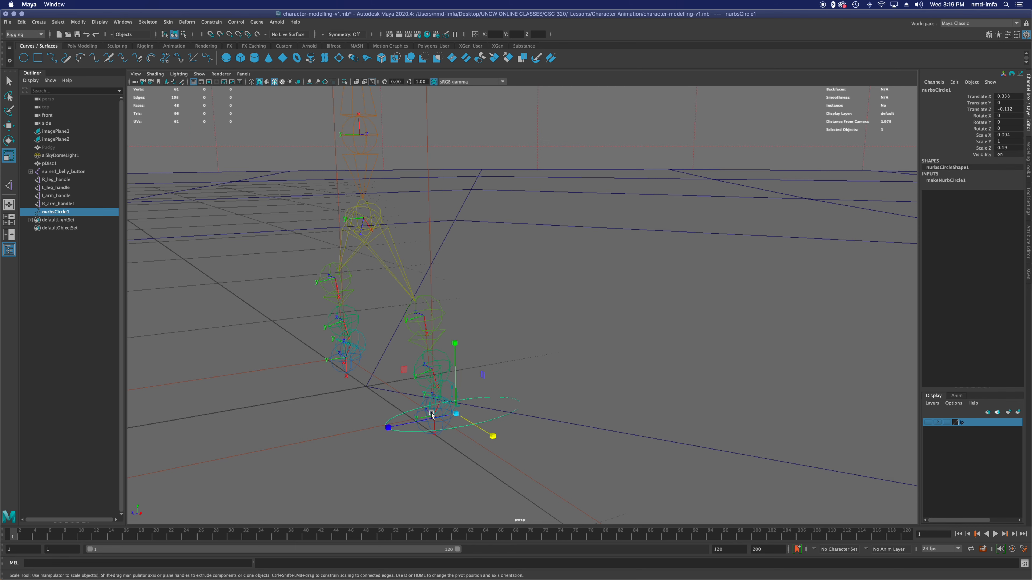
click(230, 36)
key(w)
mouse_move(418, 425)
mouse_down()
mouse_move(394, 427)
mouse_move(438, 425)
mouse_up()
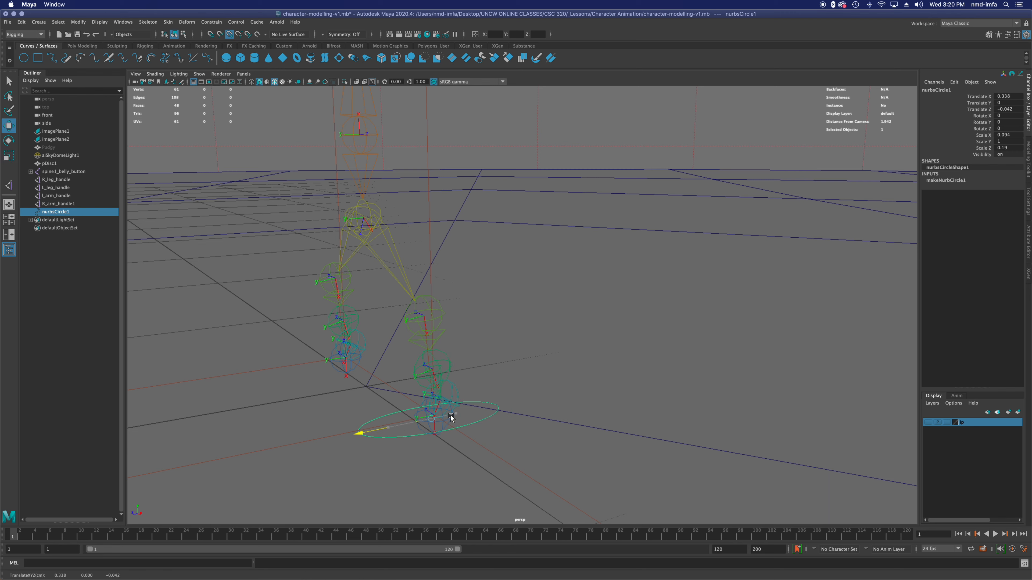
alt+drag(408, 430, 604, 464)
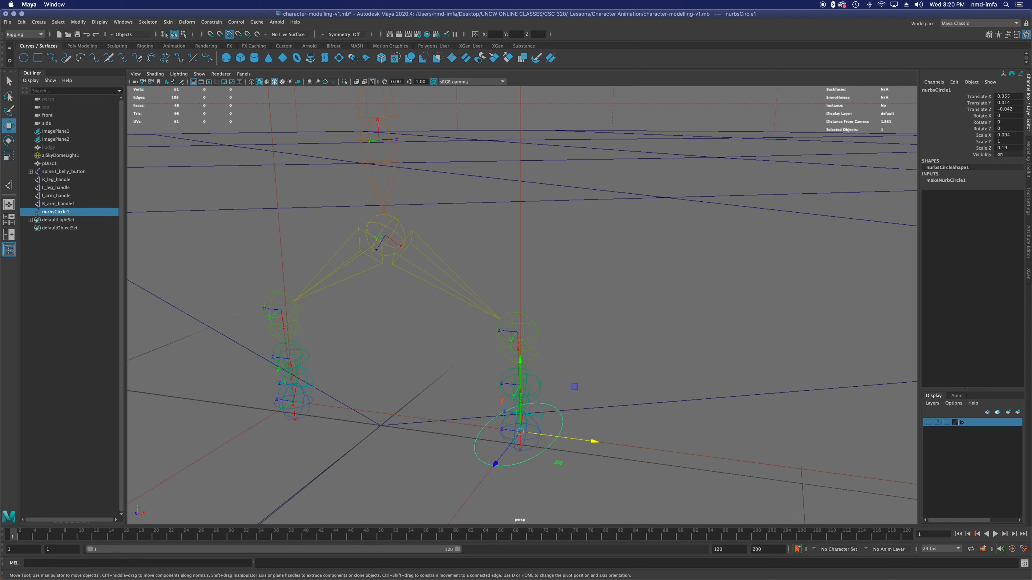
Step: Rename the NURBS circle as L_foot_cntrl
double_click(932, 91)
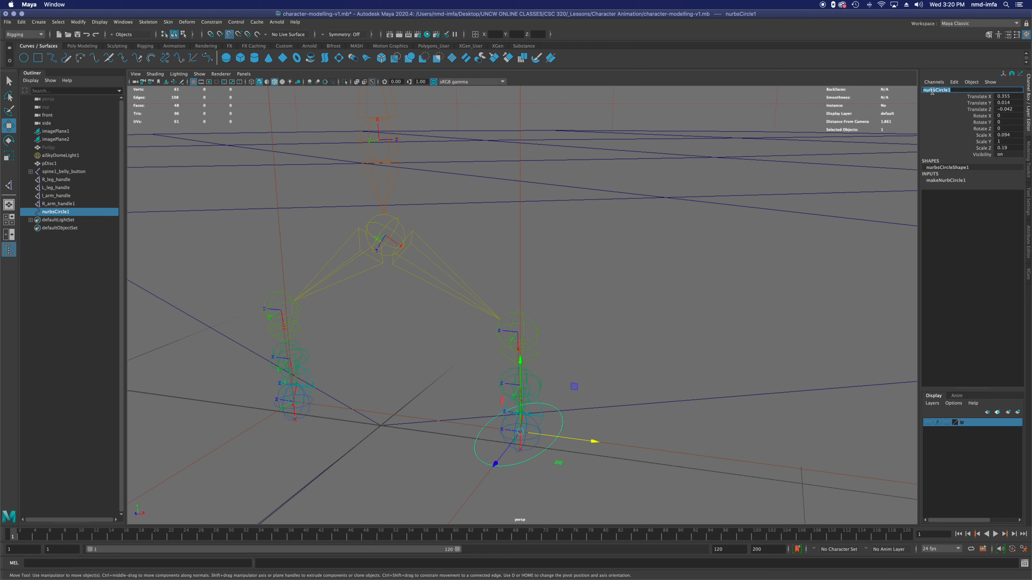
text(L_foot_cntrl)
triple_click(932, 91)
key(Return)
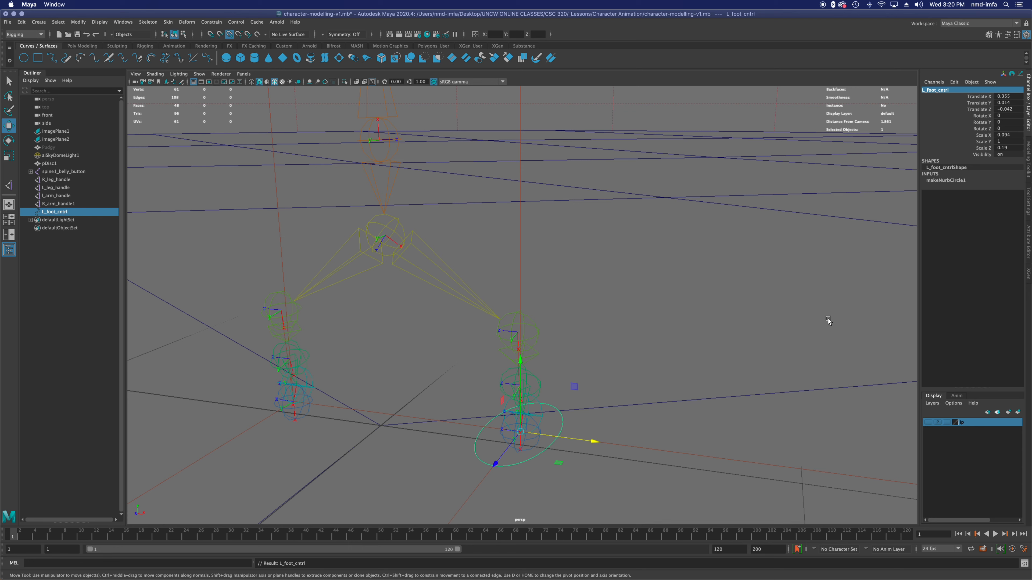
Step: Duplicate L_foot_cntrl and move the copy onto the right foot joint at Translate X -0.281, undoing the stray extra move
key(ctrl+d)
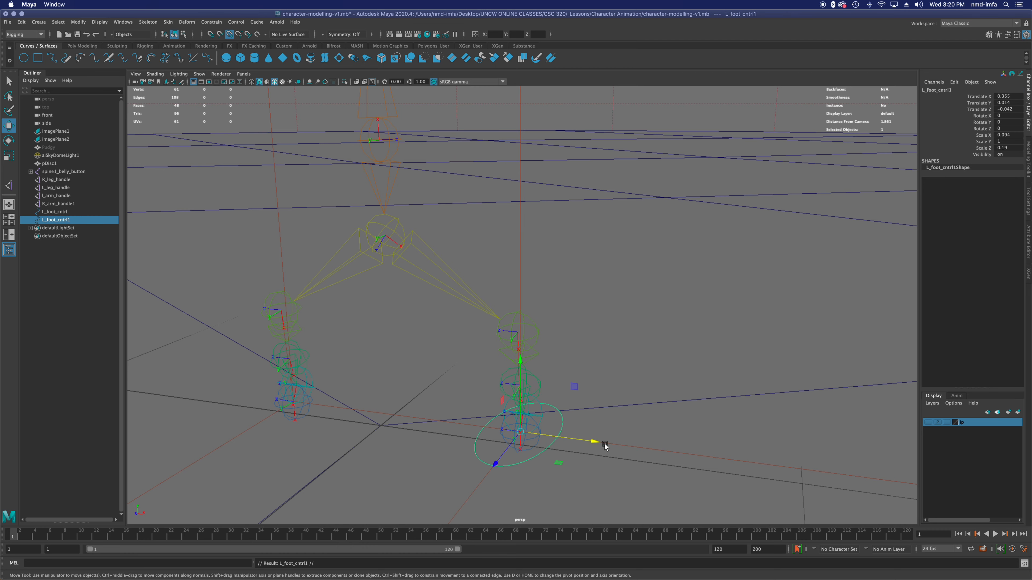
drag(558, 437, 391, 409)
drag(589, 491, 617, 495)
key(ctrl+z)
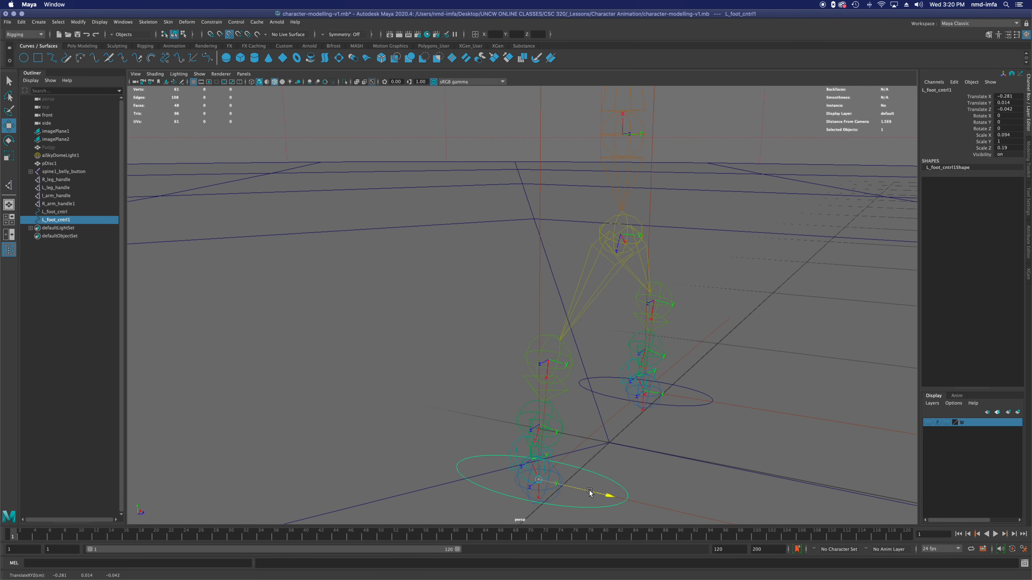
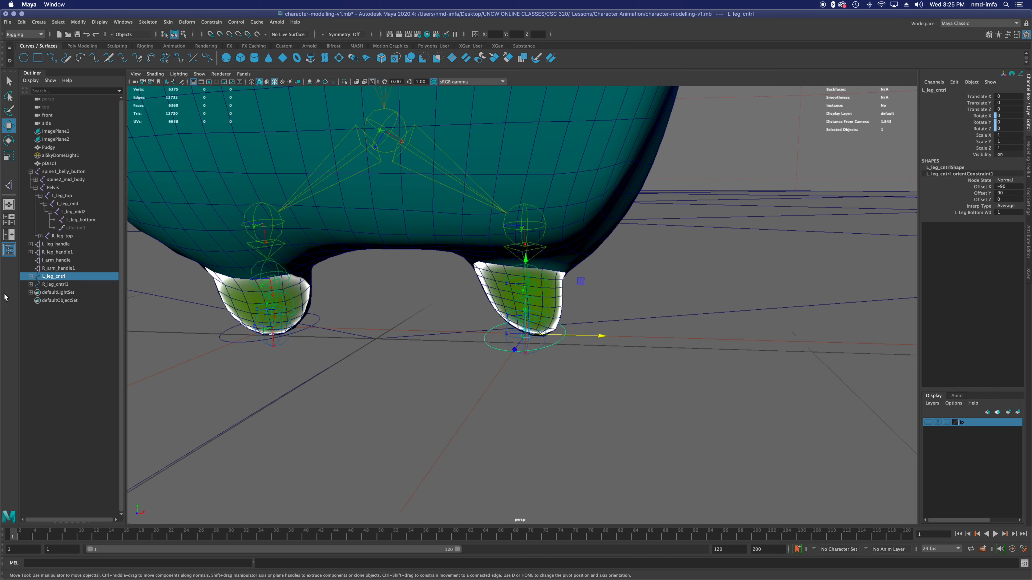
Step: Test-move and test-rotate L_leg_cntrl to check how the left foot follows, undoing each change
drag(600, 334, 523, 356)
key(e)
drag(596, 318, 520, 343)
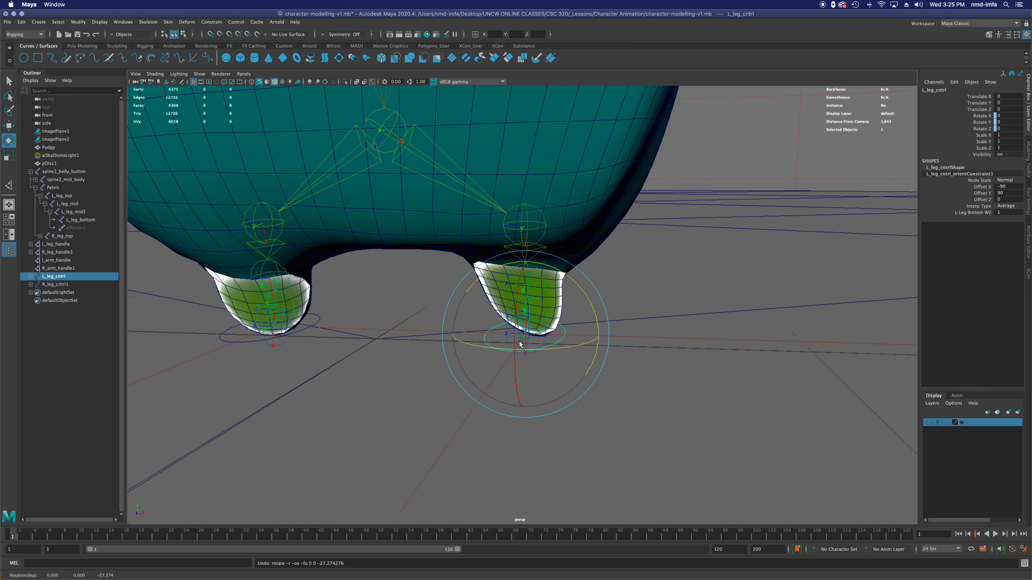
Step: Test-move R_leg_cntrl1 forward and sideways to check how the right foot follows, undoing each move
click(309, 325)
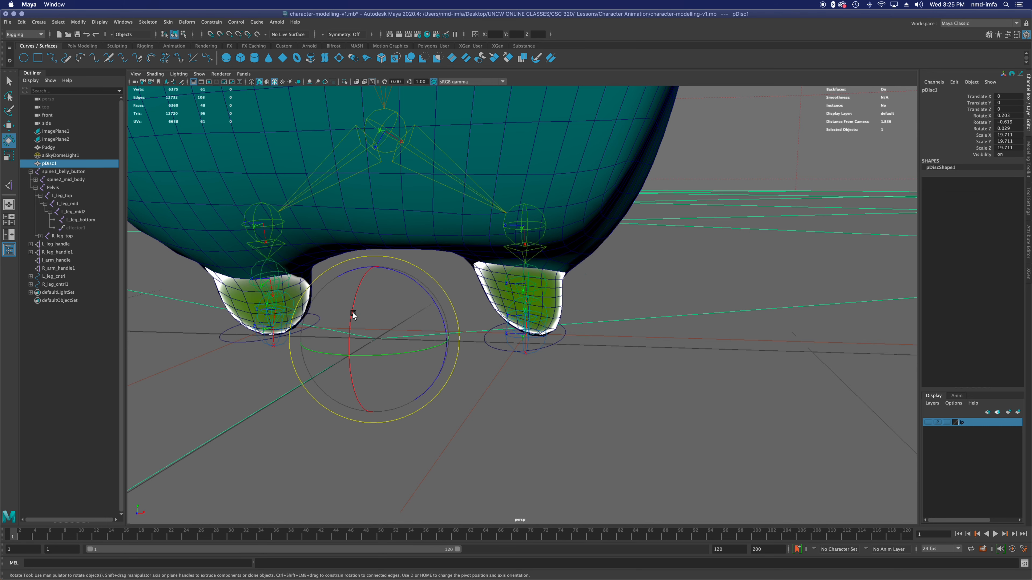
click(236, 343)
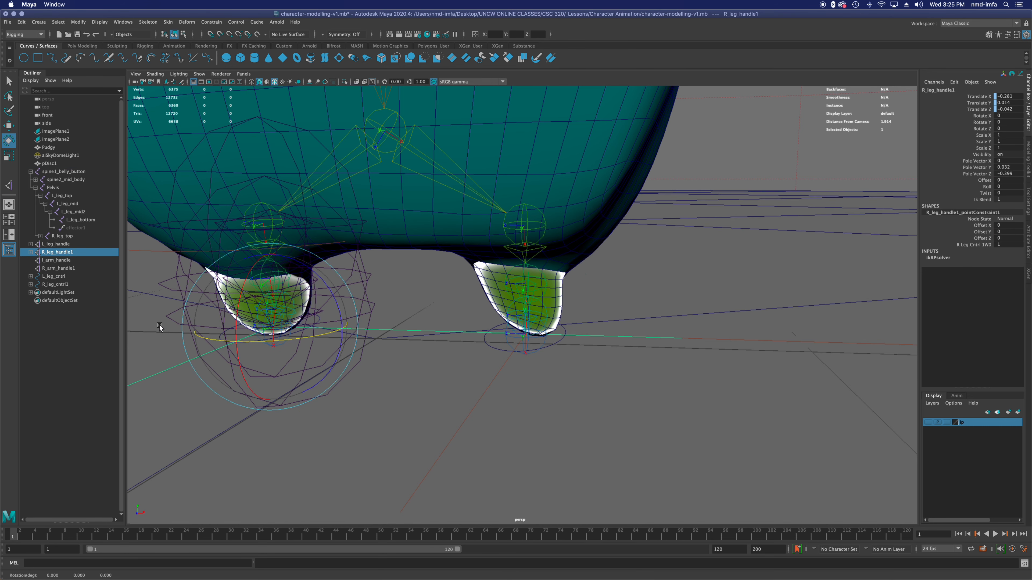
click(54, 276)
click(55, 284)
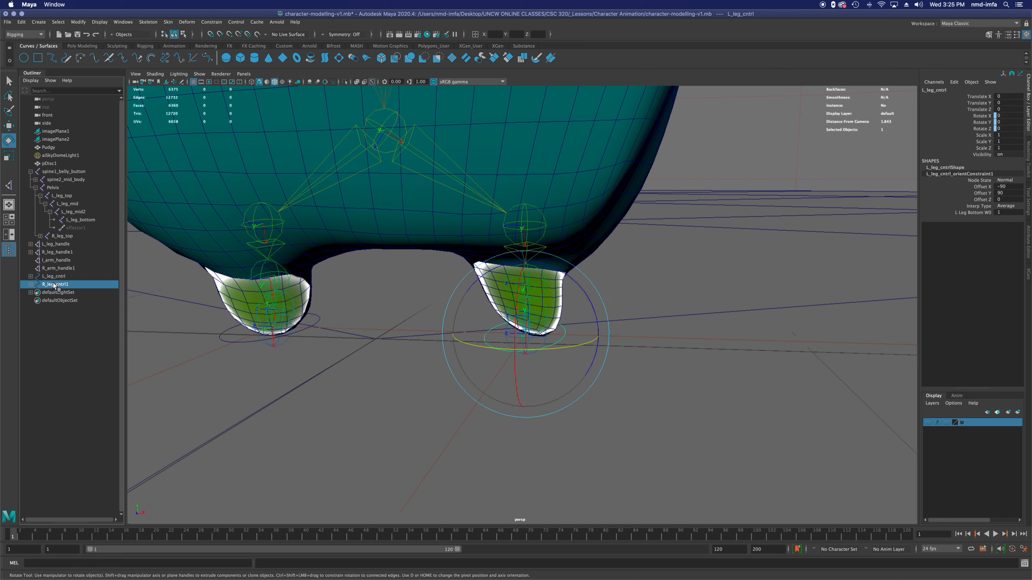
key(w)
drag(233, 344, 204, 360)
key(z)
key(z)
key(z)
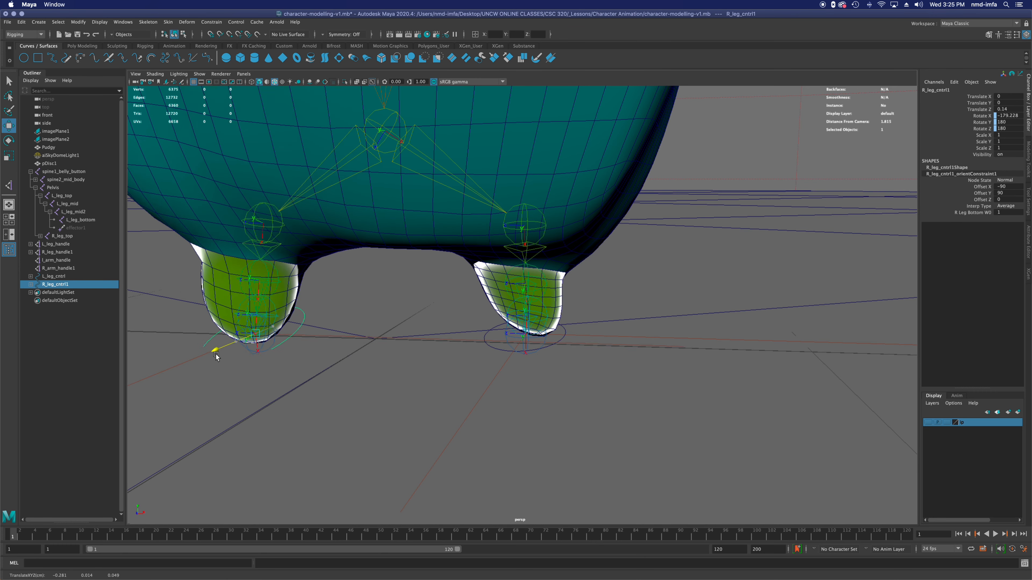
drag(353, 335, 328, 336)
key(z)
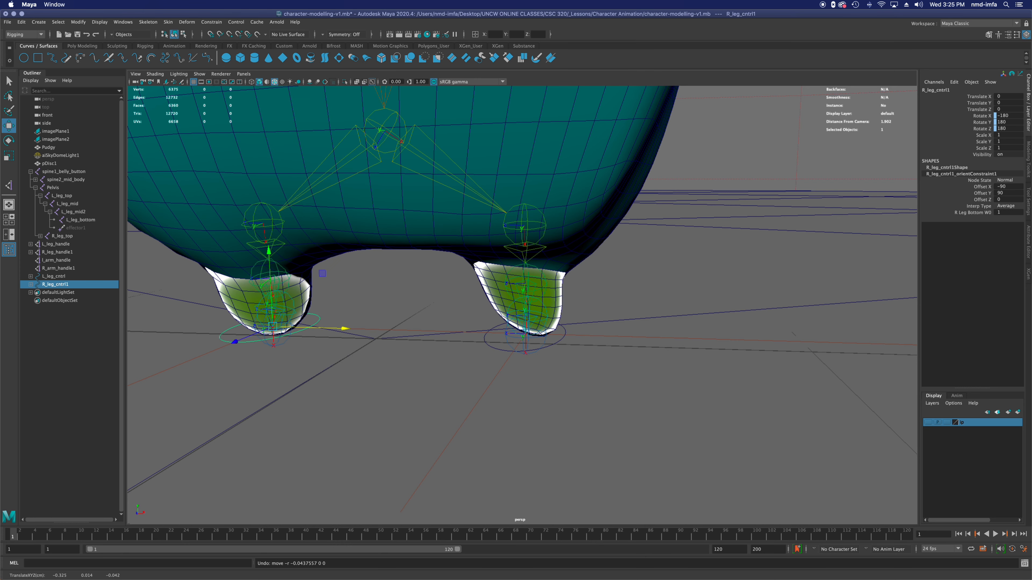
Step: Test-move R_leg_cntrl1 outward and forward, and reset its Translate and Rotate values to 0
alt+drag(647, 337, 575, 348)
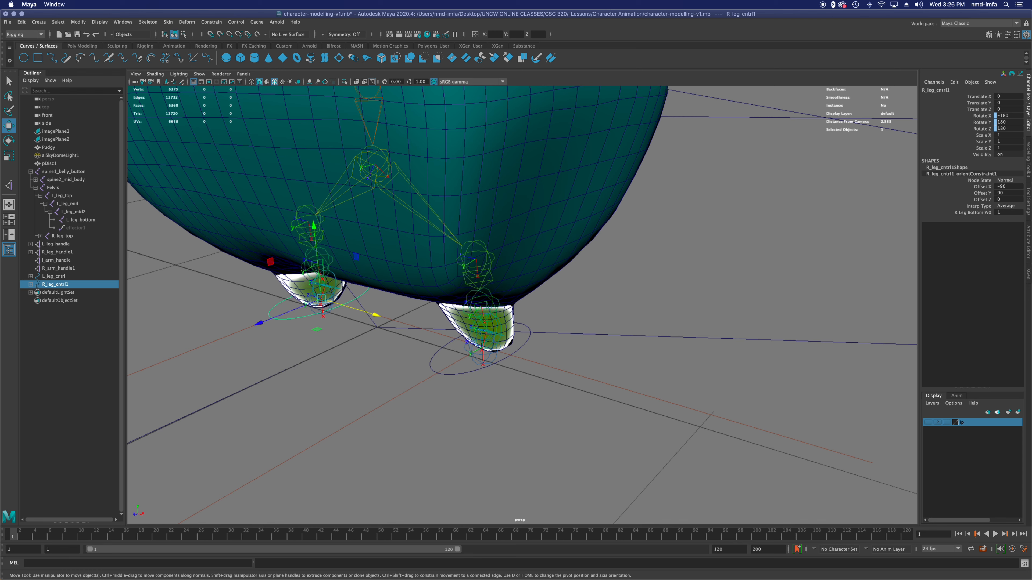
click(441, 371)
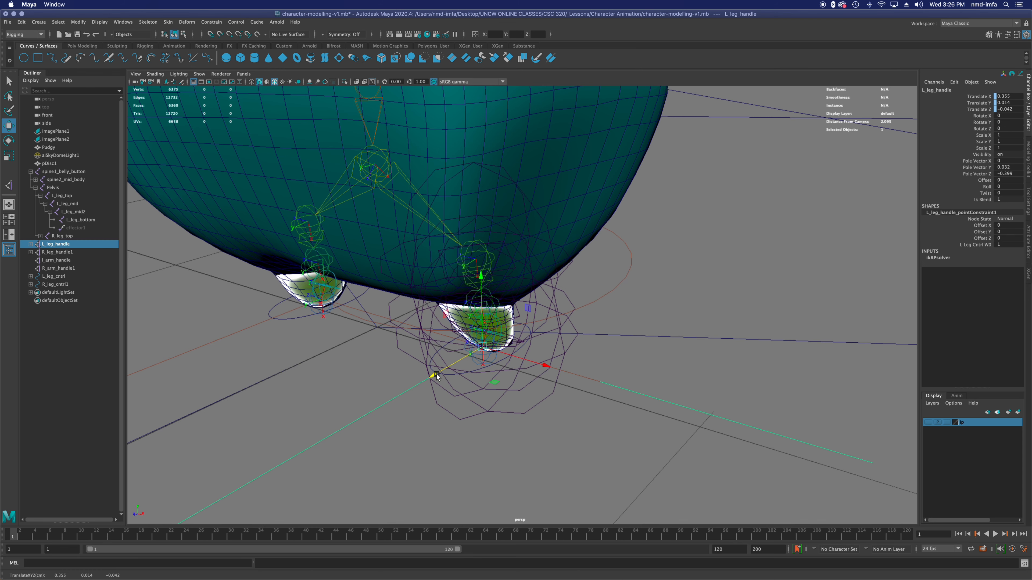
click(49, 286)
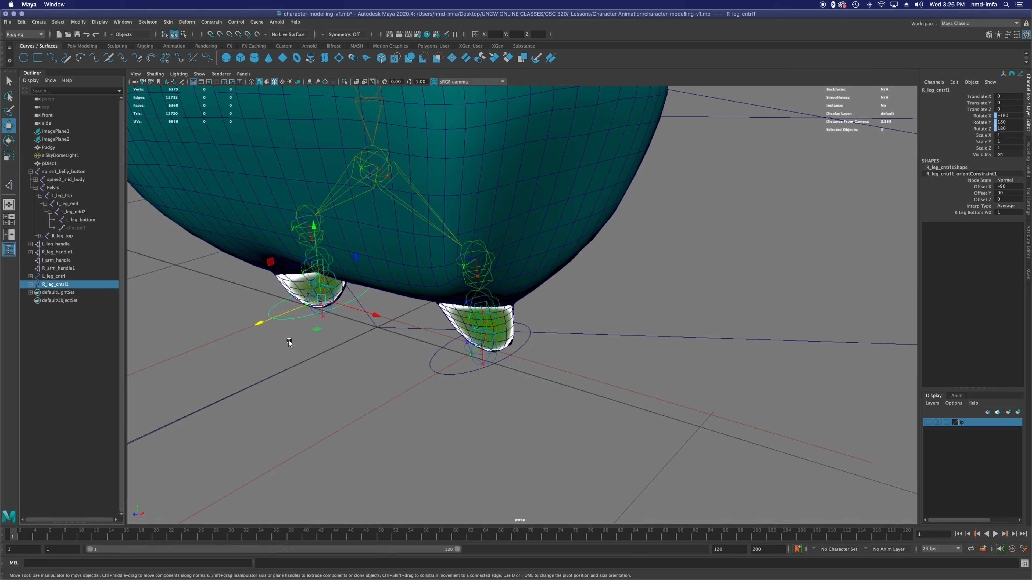
drag(263, 325, 179, 345)
mouse_move(241, 345)
mouse_down()
mouse_move(346, 361)
mouse_move(227, 340)
mouse_up()
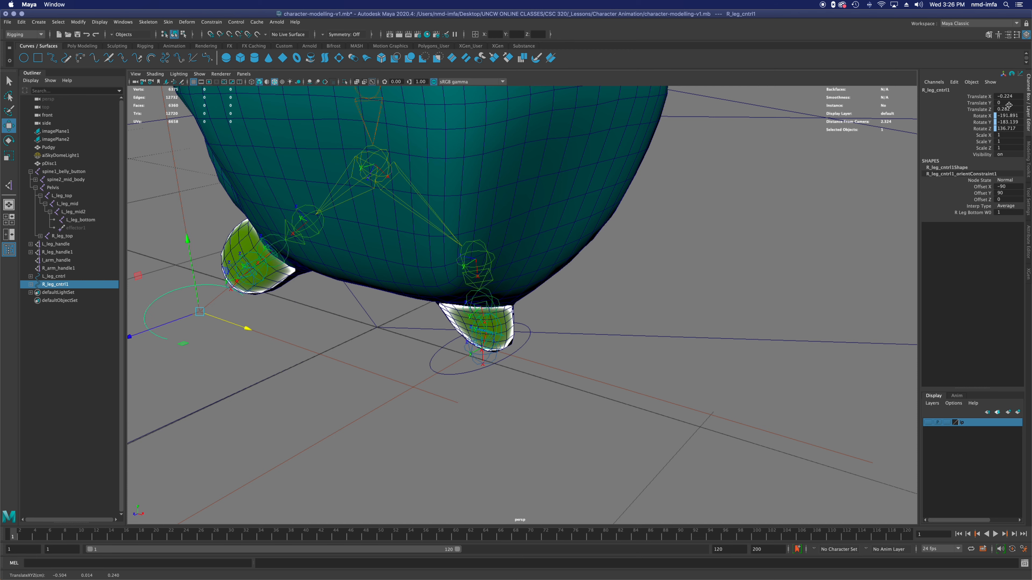
drag(1017, 96, 1019, 128)
text(0)
key(Return)
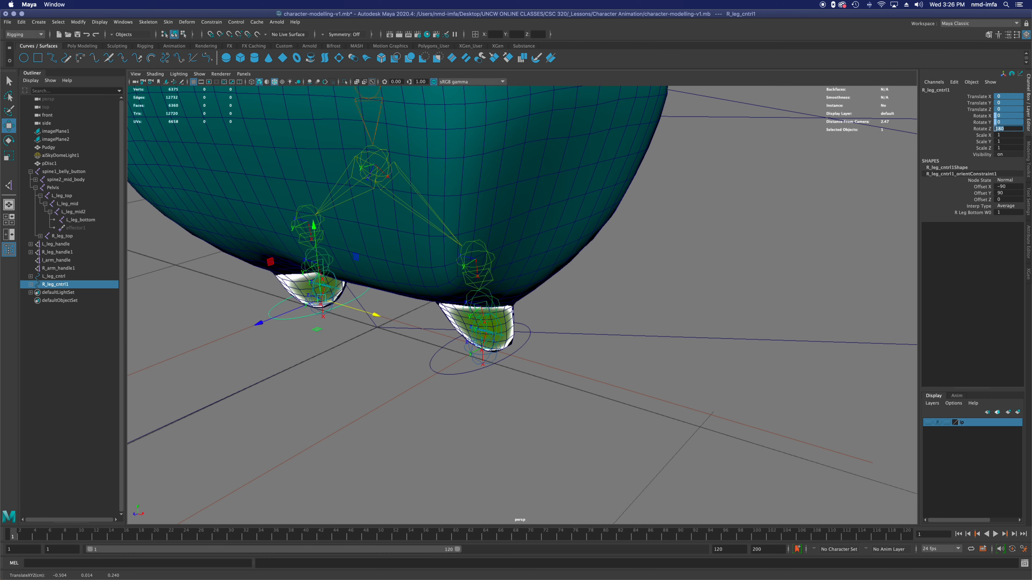
Step: Test-move L_leg_cntrl outward and forward, and reset its Translate and Rotate values to 0
alt+drag(500, 376, 541, 368)
click(564, 345)
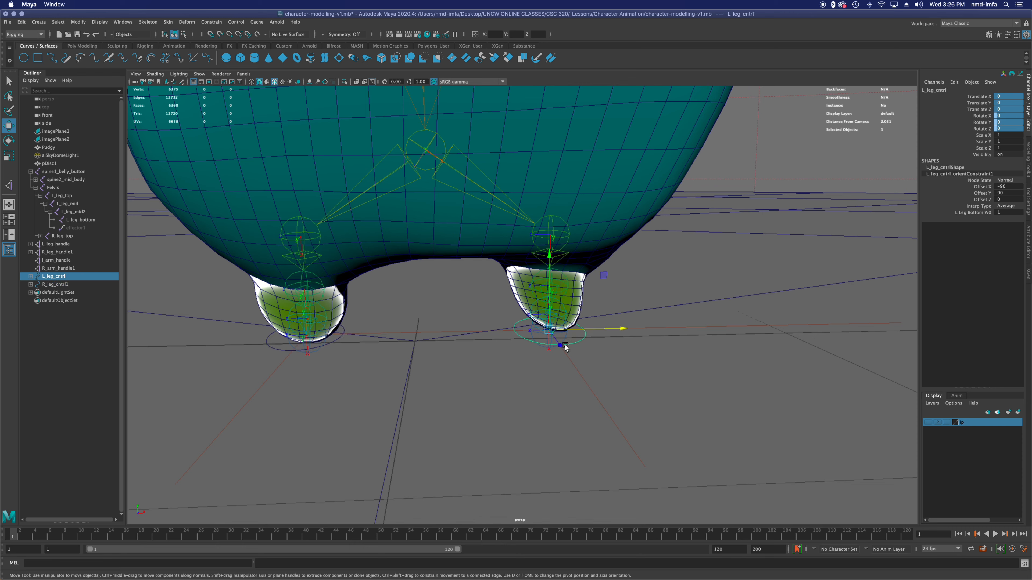
drag(605, 331, 683, 361)
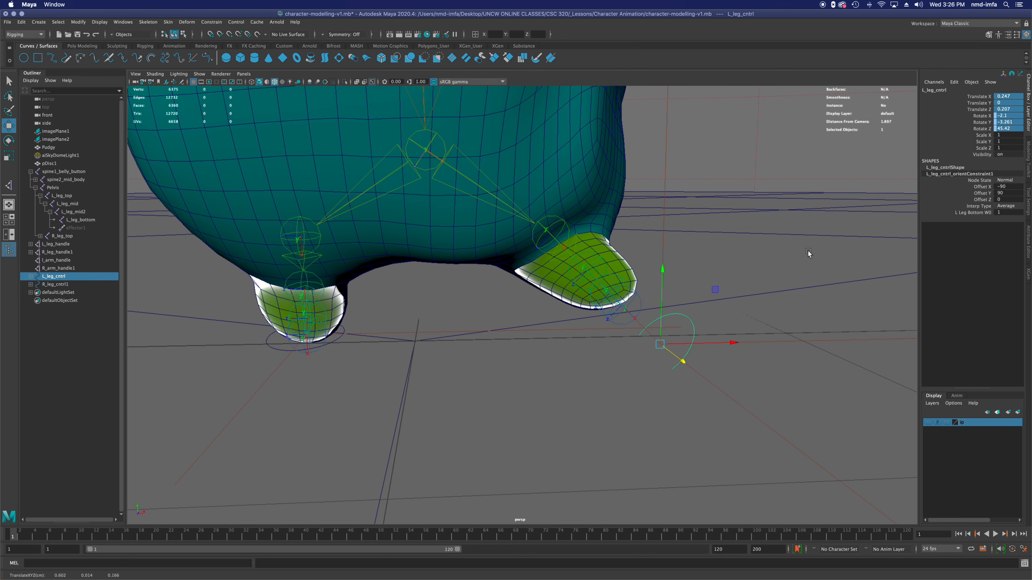
double_click(1006, 96)
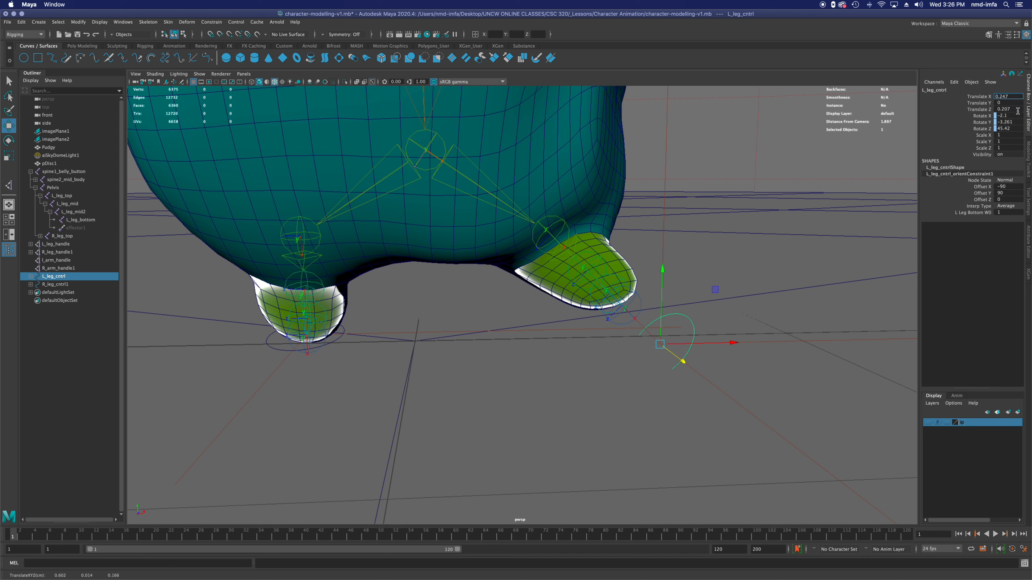
drag(1015, 129, 1009, 94)
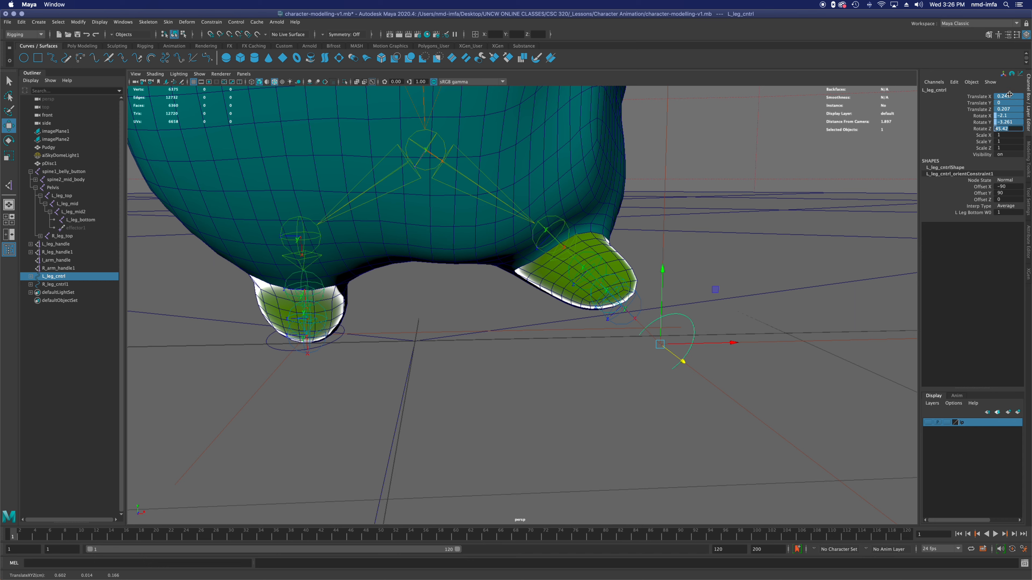
text(0)
key(Return)
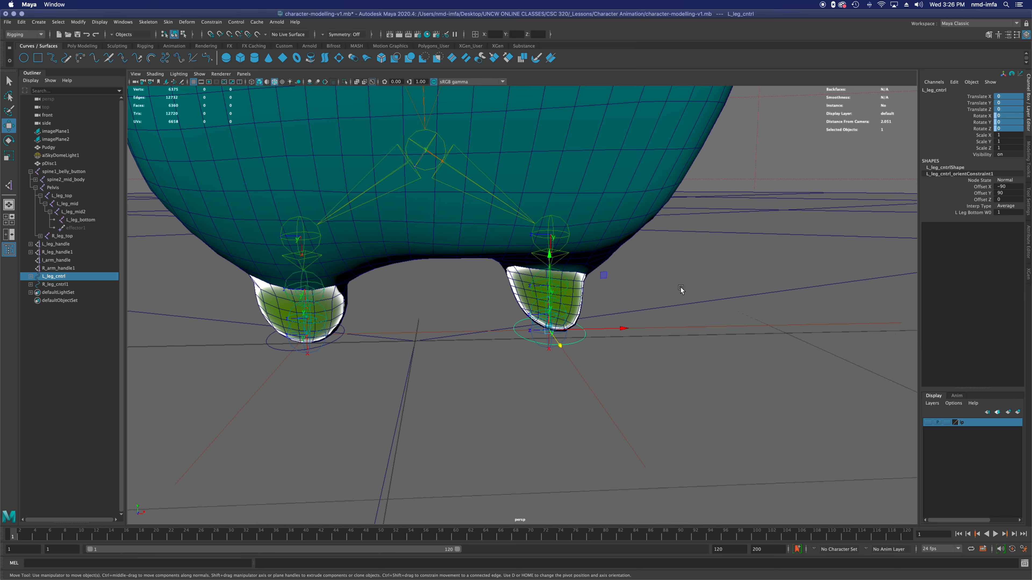
Step: Clear the selection and save the scene with the whole character in view
click(410, 358)
alt+drag(410, 358, 539, 332)
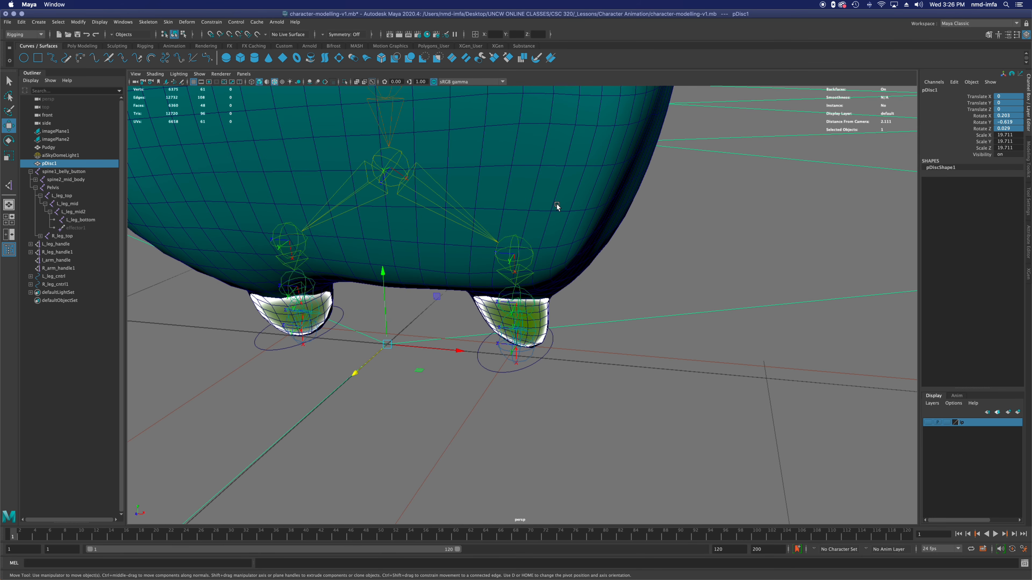
alt+drag(630, 191, 620, 188)
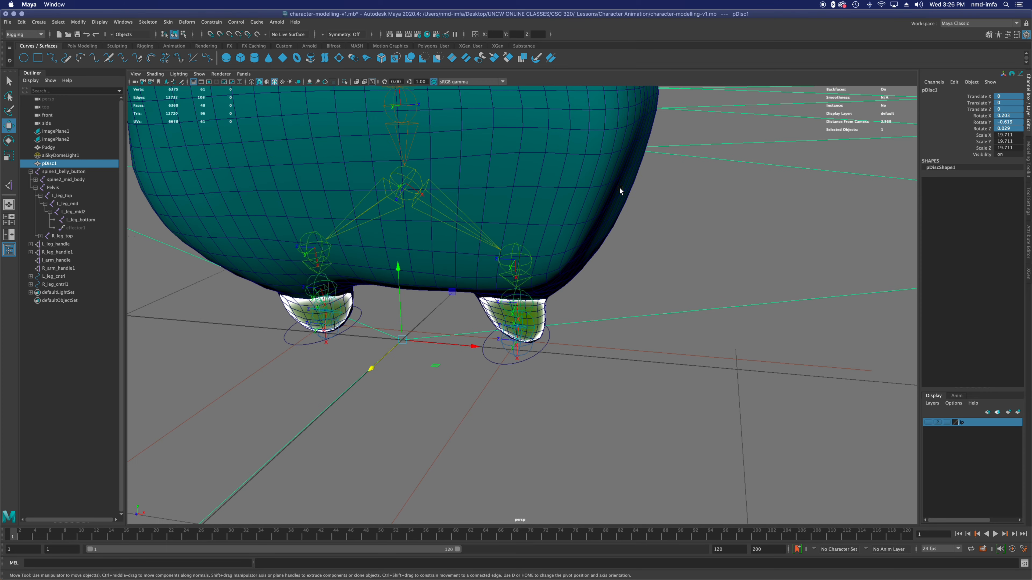
scroll(620, 189, down, 10)
scroll(624, 198, up, 4)
alt+middle_drag(628, 198, 616, 281)
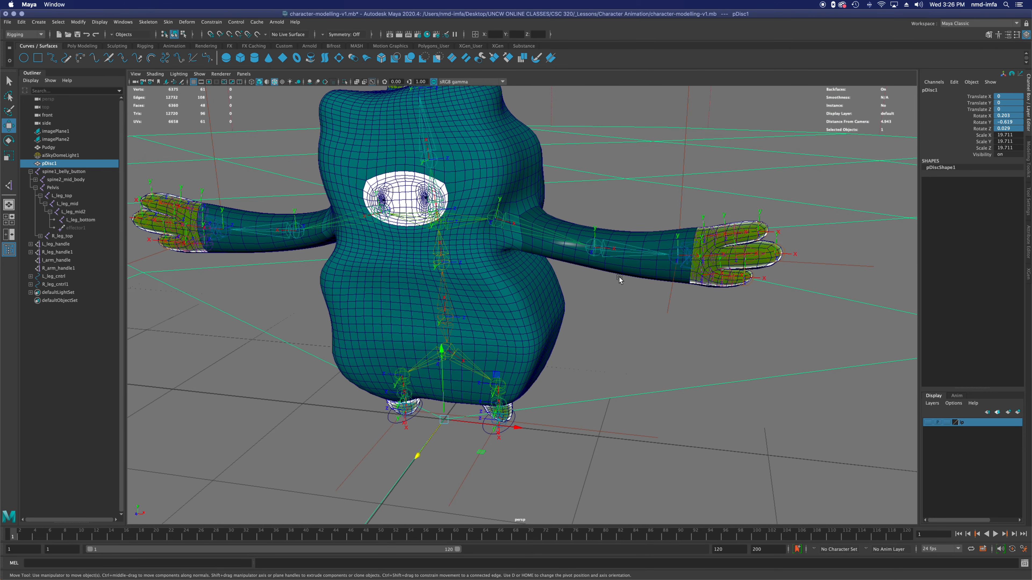
click(76, 368)
key(super+s)
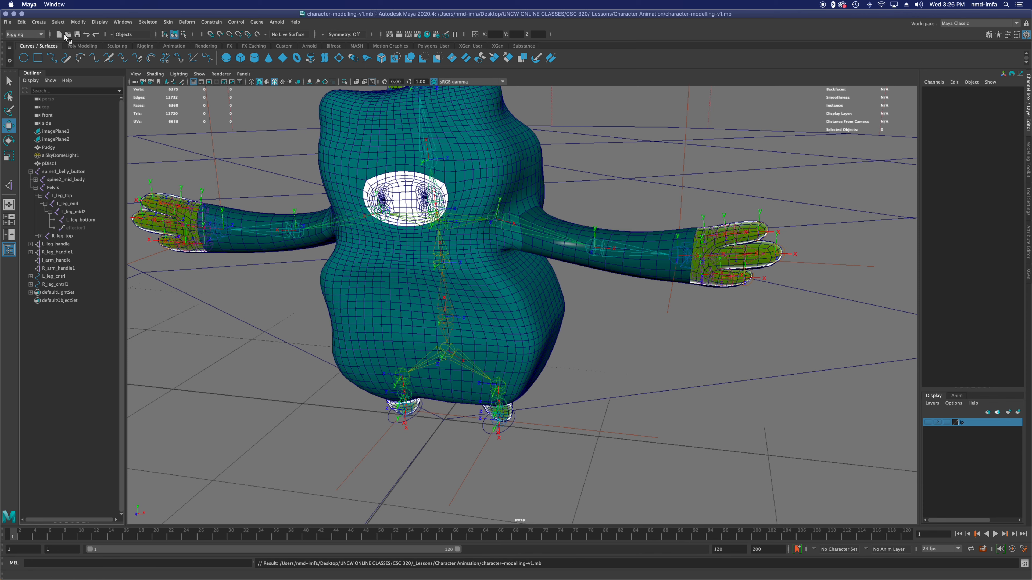
Step: Create a NURBS circle and move it to the left hand, at about Translate X 1.483 and Y 1.259
click(23, 58)
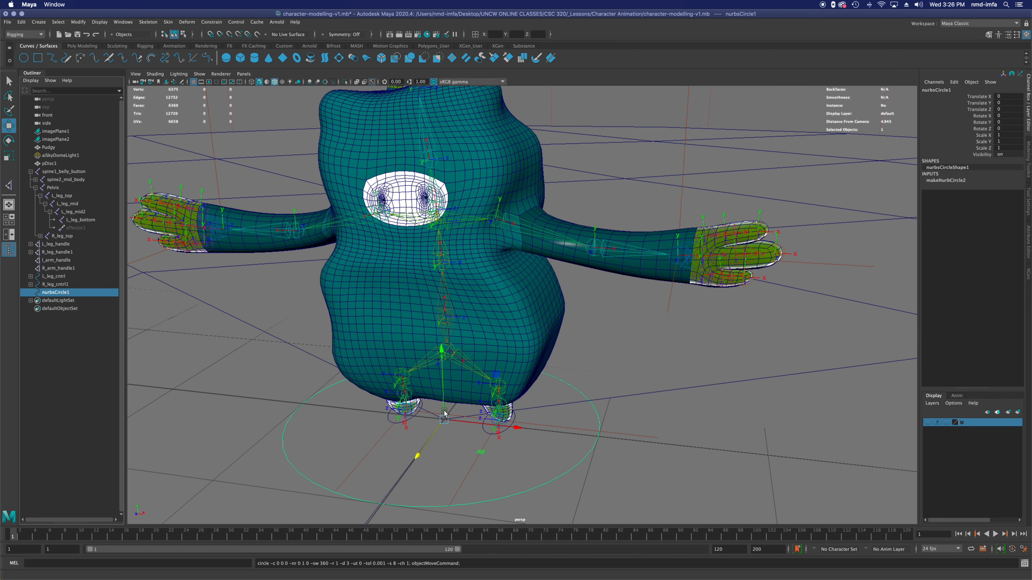
drag(444, 401, 747, 264)
Step: Turn the new circle upright around the left hand by setting its Rotate Z to -90
key(e)
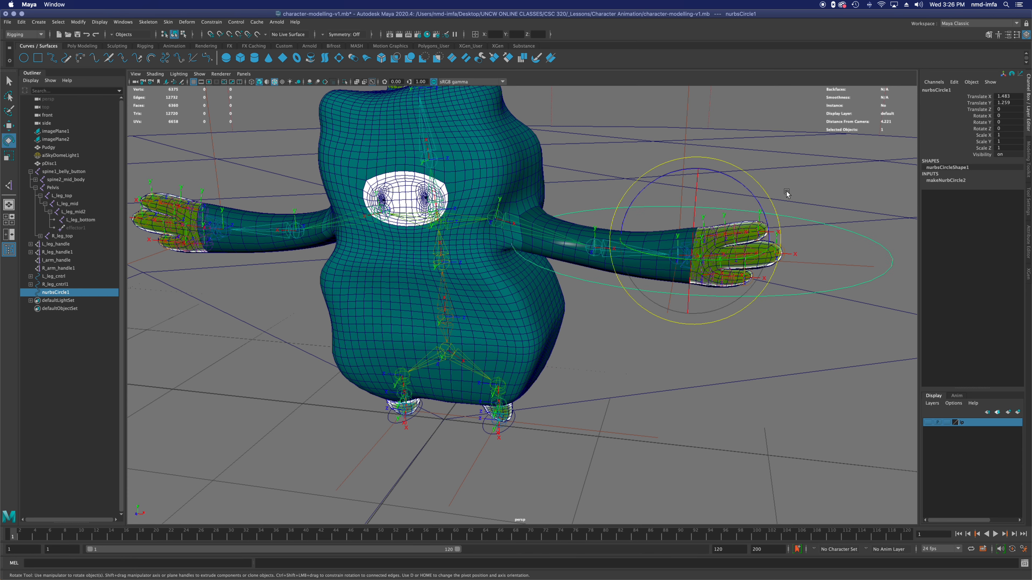
drag(755, 191, 772, 239)
click(1000, 128)
text(-23)
key(Return)
click(999, 128)
text(-90)
key(Return)
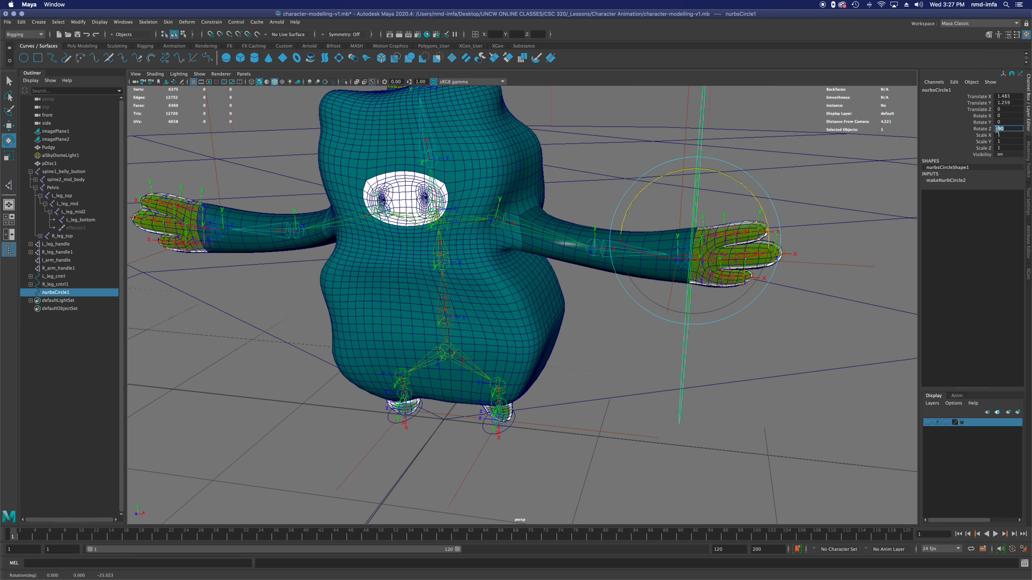
Step: Scale the circle down around the left hand to about Scale X 0.284, Y 0.309 and Z 0.254
mouse_move(703, 323)
alt+mouse_down()
mouse_move(727, 324)
mouse_move(682, 322)
mouse_move(691, 326)
alt+mouse_up()
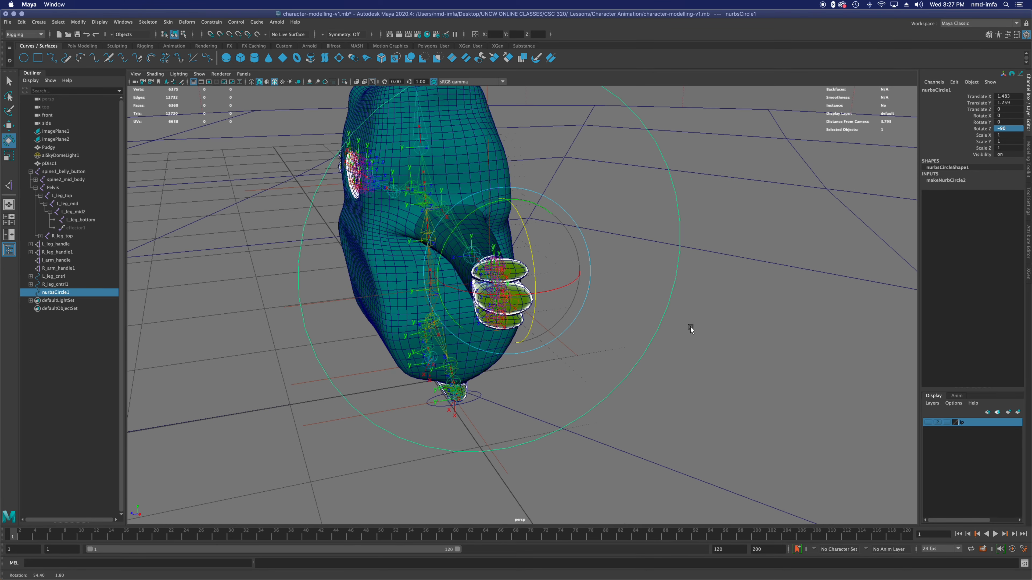
key(r)
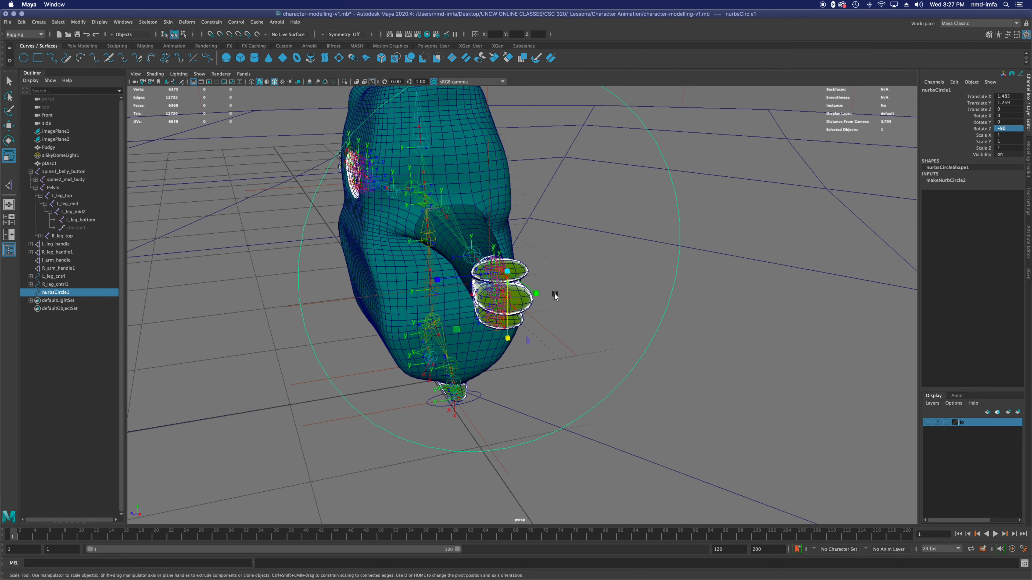
drag(507, 270, 336, 326)
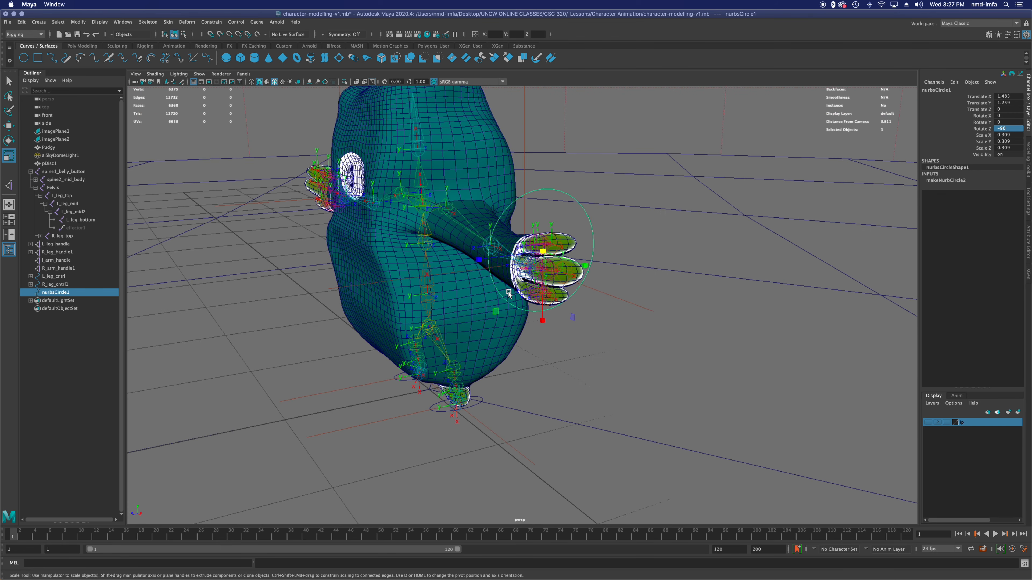
drag(478, 260, 577, 284)
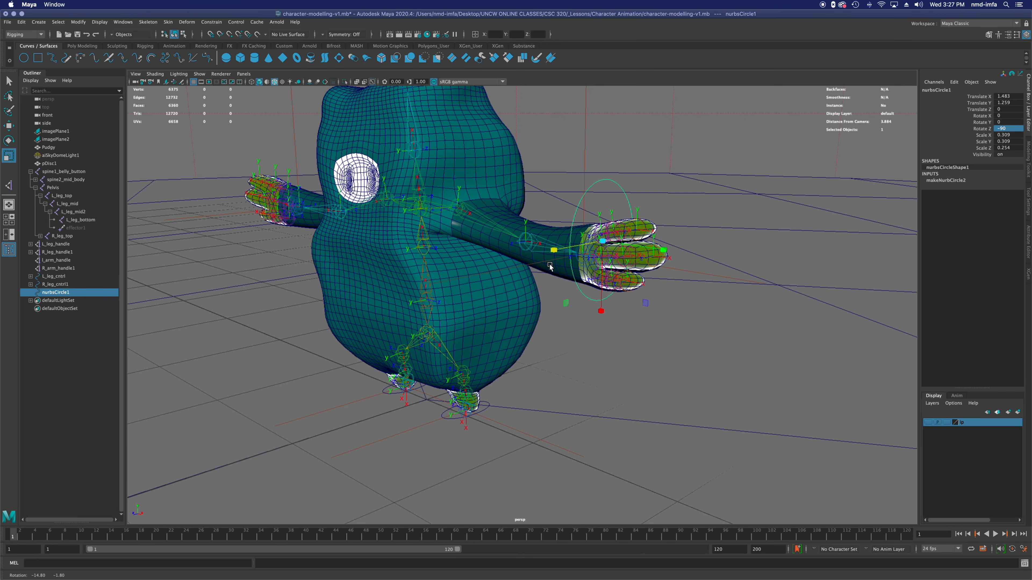
mouse_move(600, 317)
mouse_down()
mouse_move(601, 328)
mouse_move(601, 312)
mouse_up()
Step: Move the circle down and back from the hand onto the left forearm, at about Translate X 1.339 and Y 1.186
key(w)
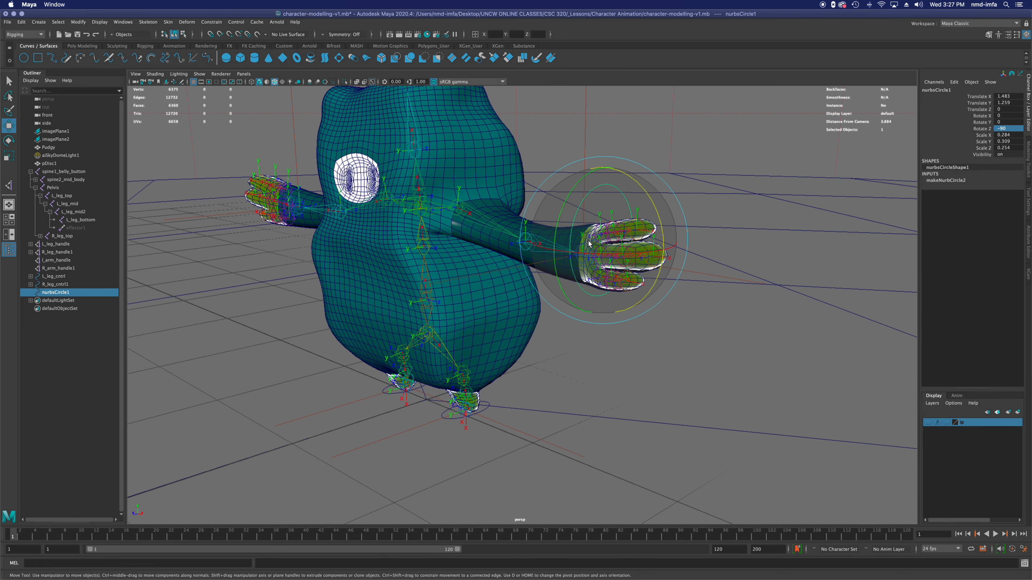
drag(603, 212, 603, 227)
alt+drag(585, 258, 657, 264)
drag(742, 245, 717, 249)
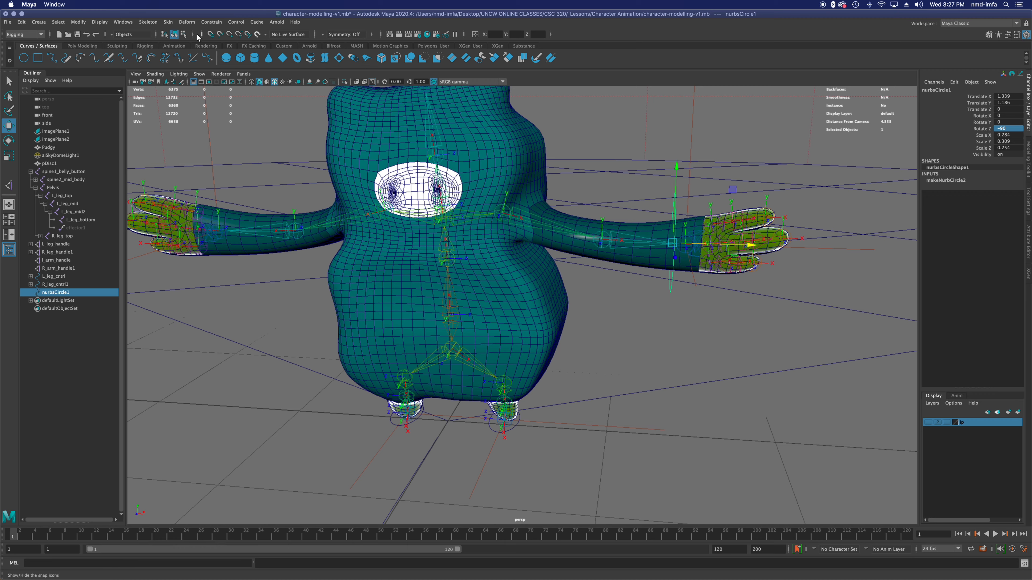
Step: Align the circle with the left wrist joint using point snapping, at Translate X 1.407 and Y 1.191
click(231, 35)
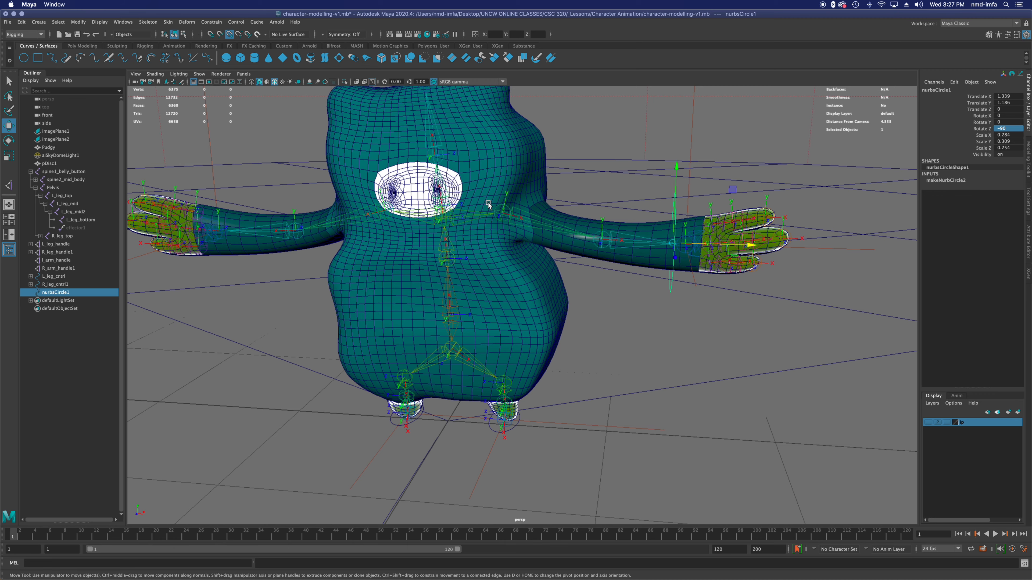
scroll(695, 235, up, 5)
alt+middle_drag(755, 235, 558, 285)
scroll(558, 285, up, 10)
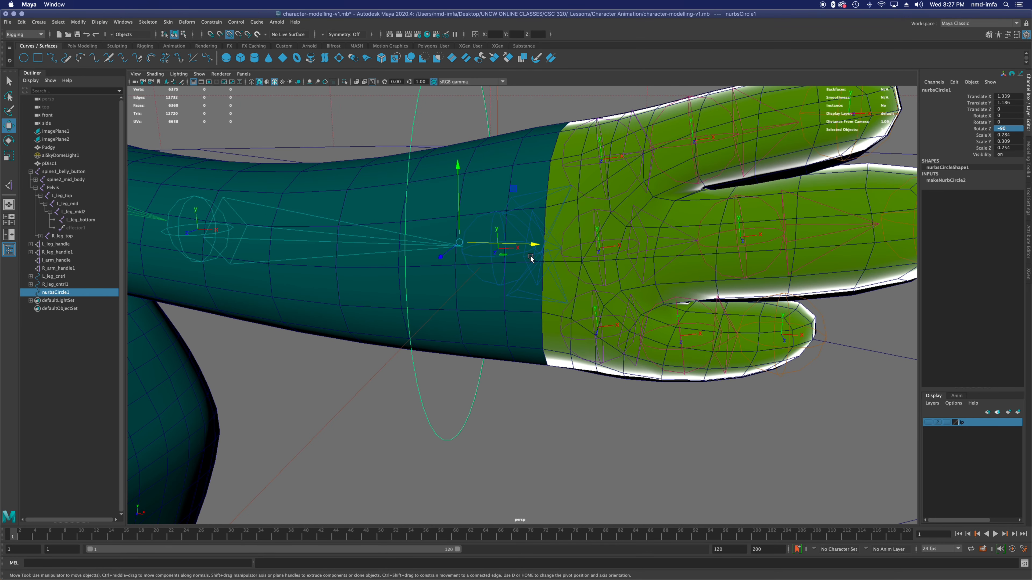
mouse_move(518, 240)
mouse_down()
mouse_move(545, 243)
mouse_move(525, 243)
mouse_move(532, 253)
mouse_move(521, 259)
mouse_move(539, 238)
mouse_up()
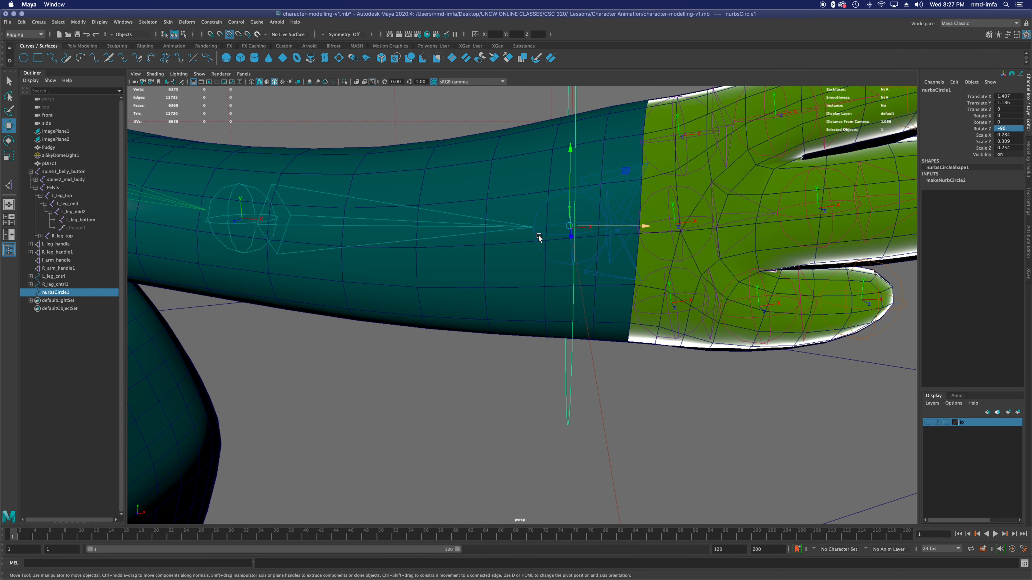
drag(571, 192, 561, 258)
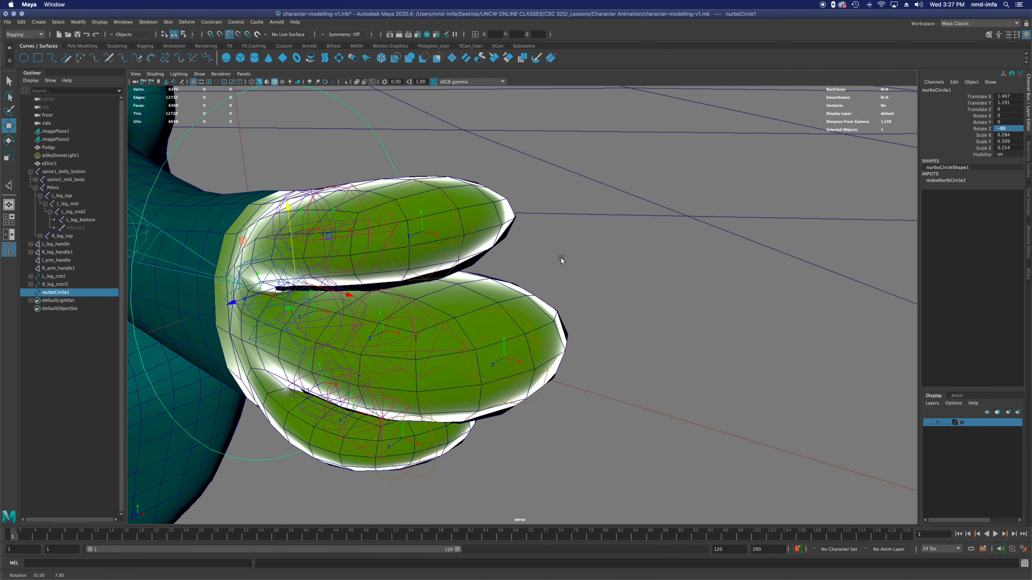
Step: Align the circle with the wrist joint in depth at Translate Z 0.064, undoing the stray moves
drag(231, 303, 710, 320)
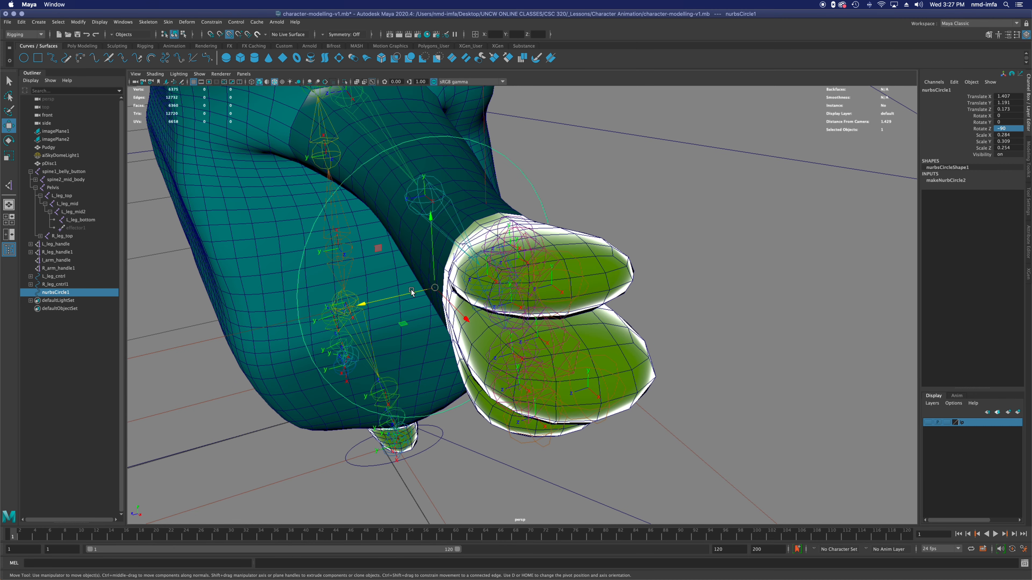
drag(411, 292, 609, 341)
key(ctrl+z)
key(ctrl+z)
drag(707, 162, 681, 163)
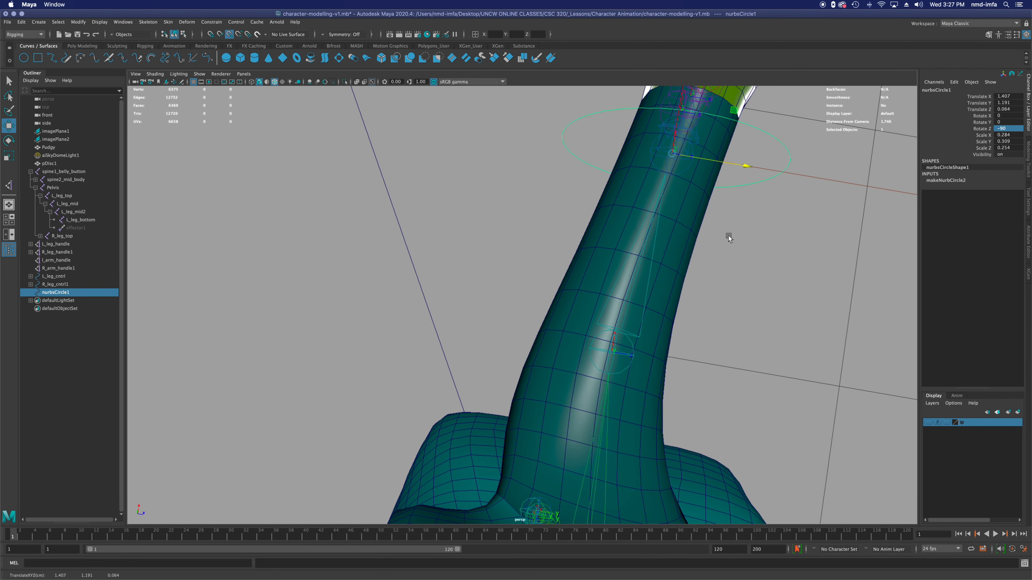
alt+drag(733, 267, 637, 222)
scroll(637, 222, down, 10)
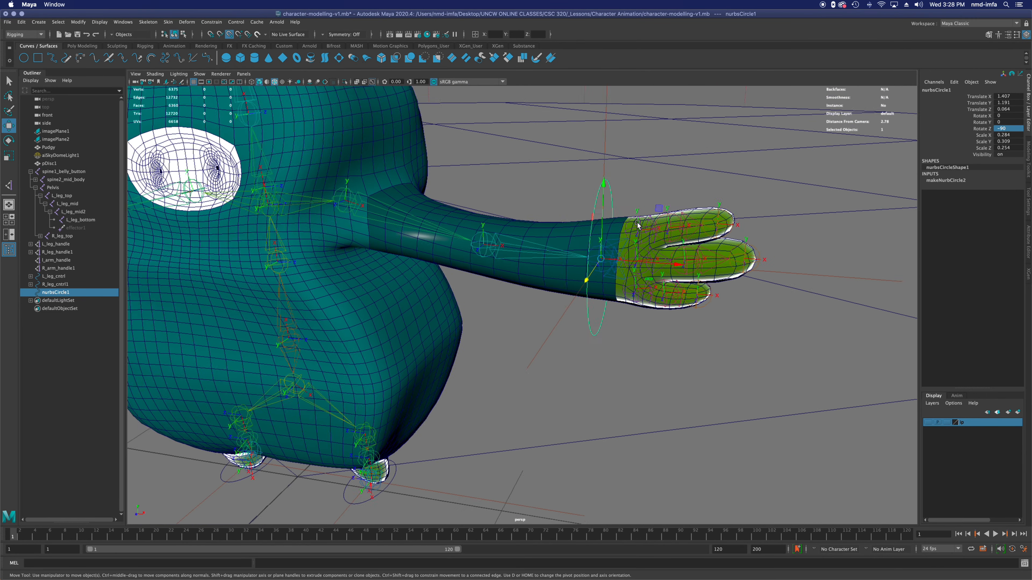
Step: Duplicate the left wrist control circle and move the copy onto the right wrist at Translate X -1.394
scroll(625, 228, up, 3)
key(ctrl+d)
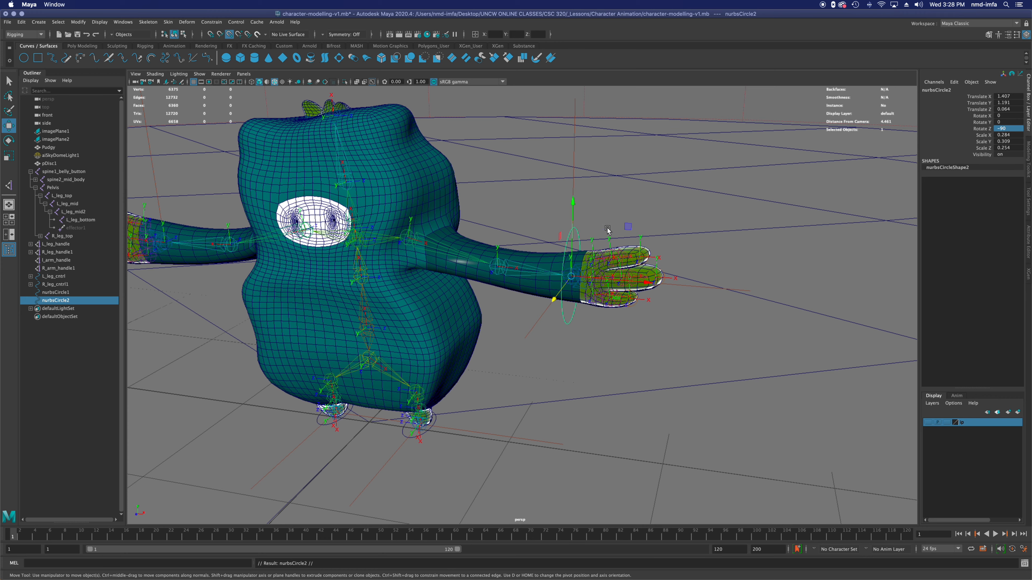
drag(647, 282, 203, 250)
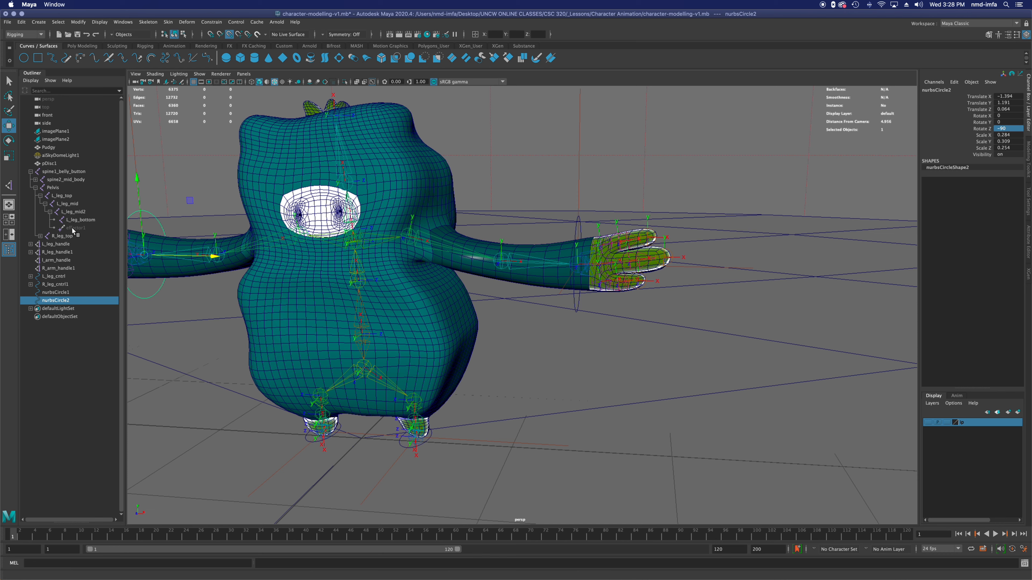
Step: Rename the left wrist circle as L_arm_cntrl
click(63, 300)
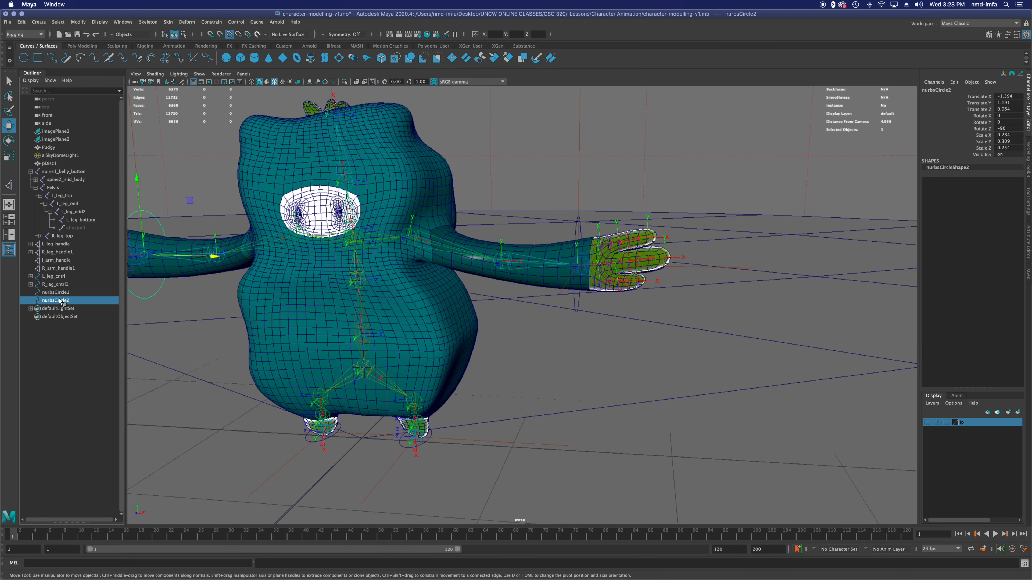
click(62, 292)
double_click(932, 90)
text(L foot cntrl)
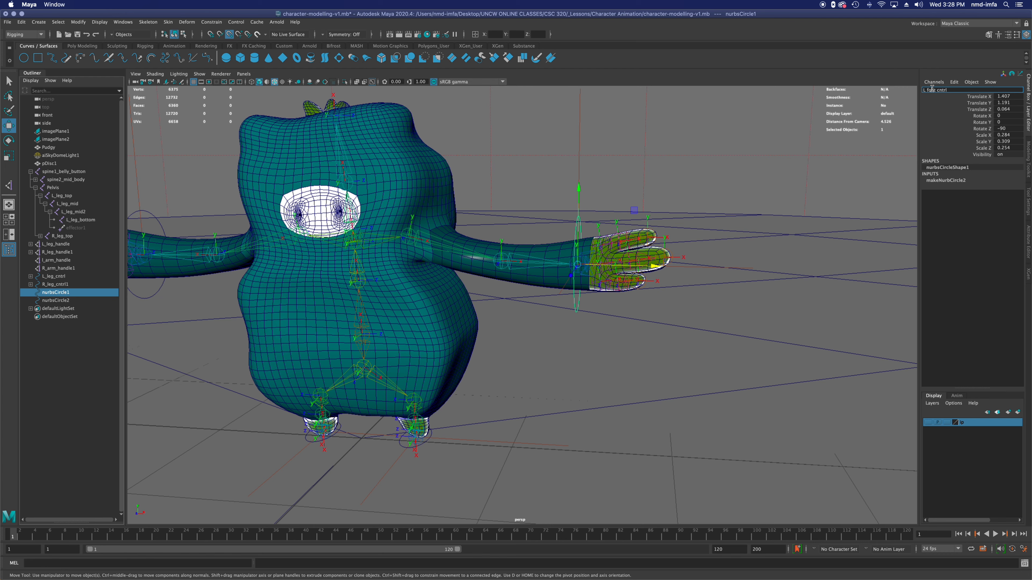
text(arm)
key(Return)
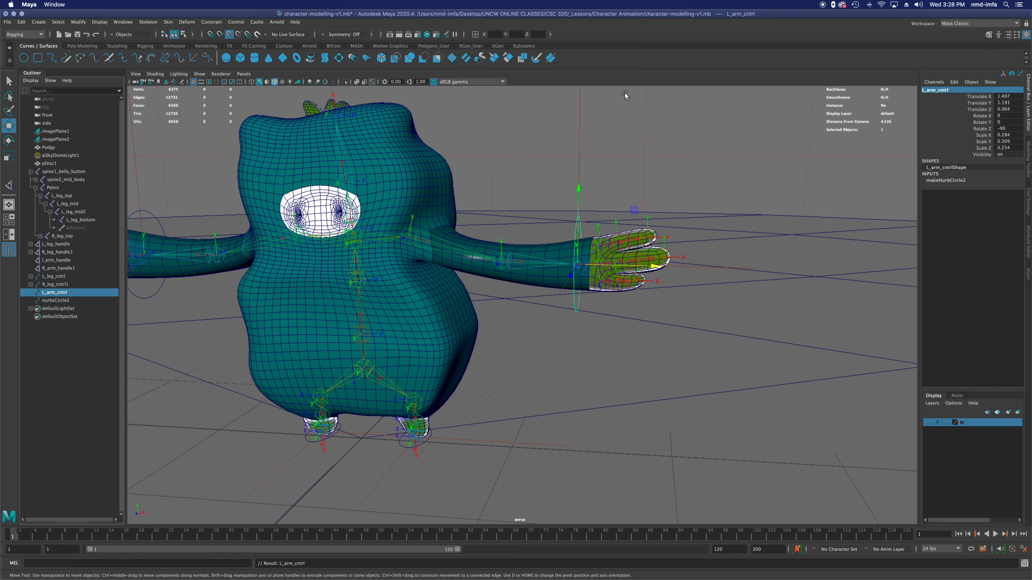
Step: Reuse the left control's name for the right wrist circle, changing it to R_arm_cntrl
click(937, 90)
key(super+c)
click(58, 301)
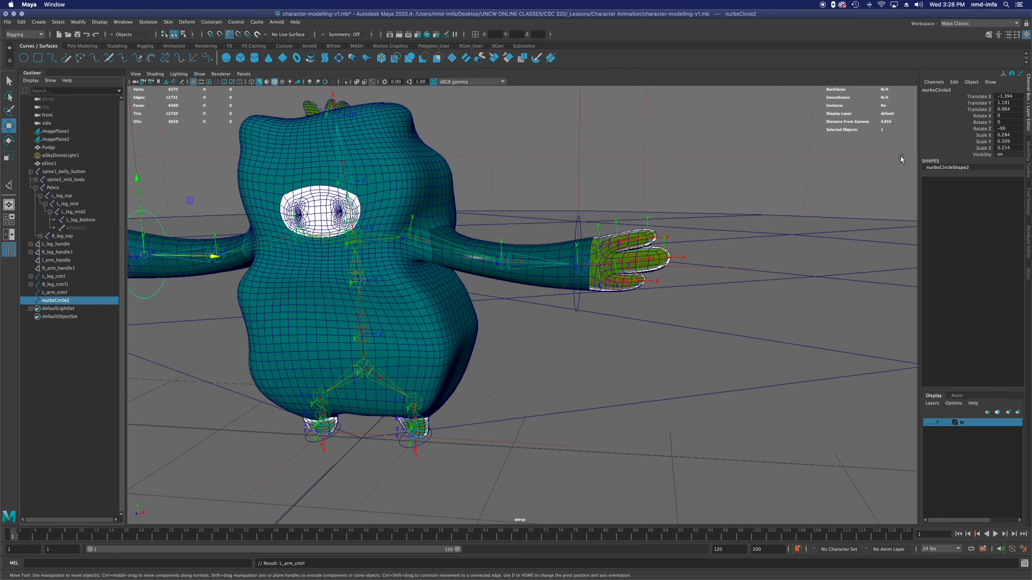
click(934, 90)
key(super+v)
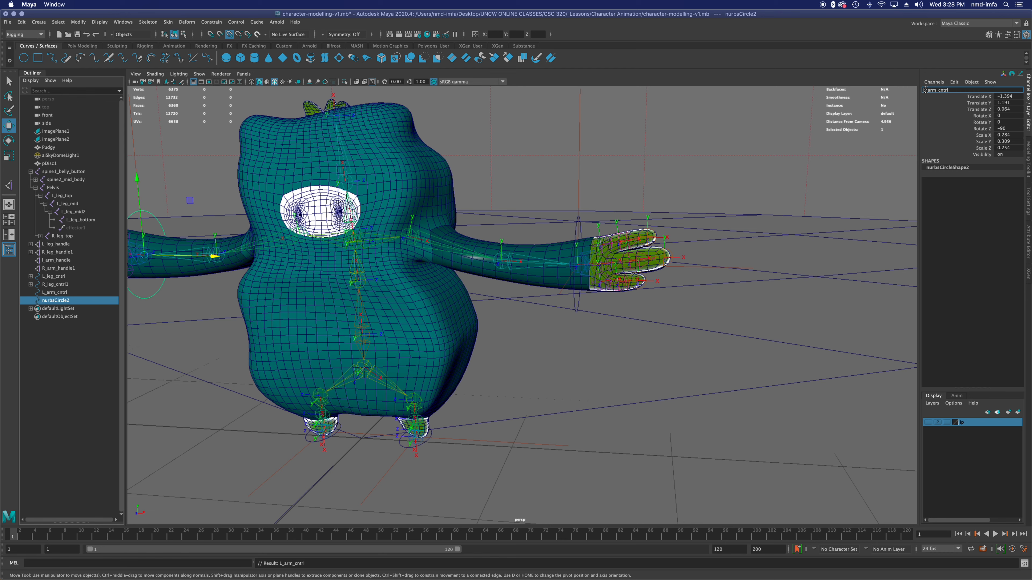
text(R)
key(Return)
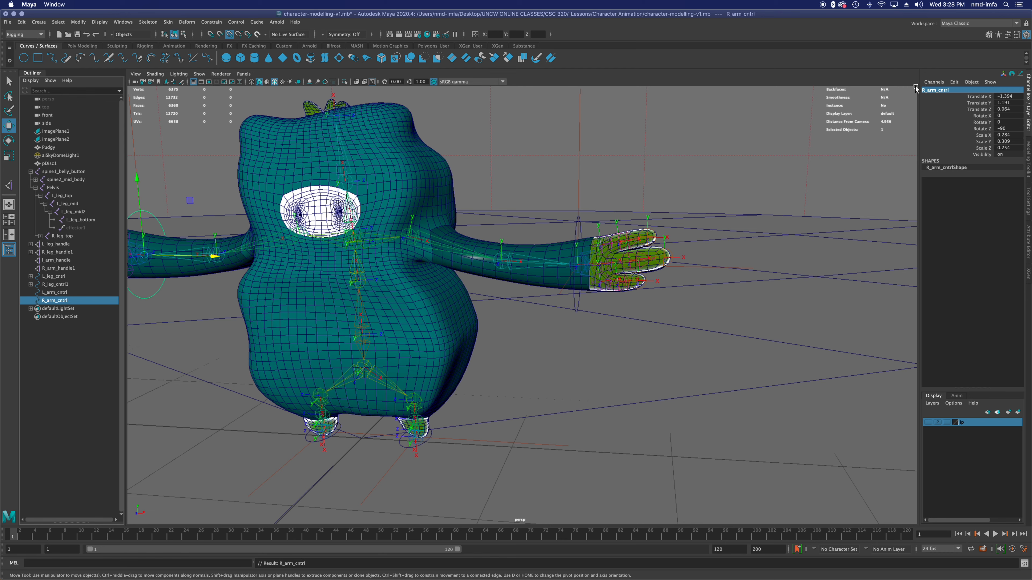
Step: Try to point-constrain the left arm IK handle l_arm_handle to the L_arm_cntrl circle
click(572, 271)
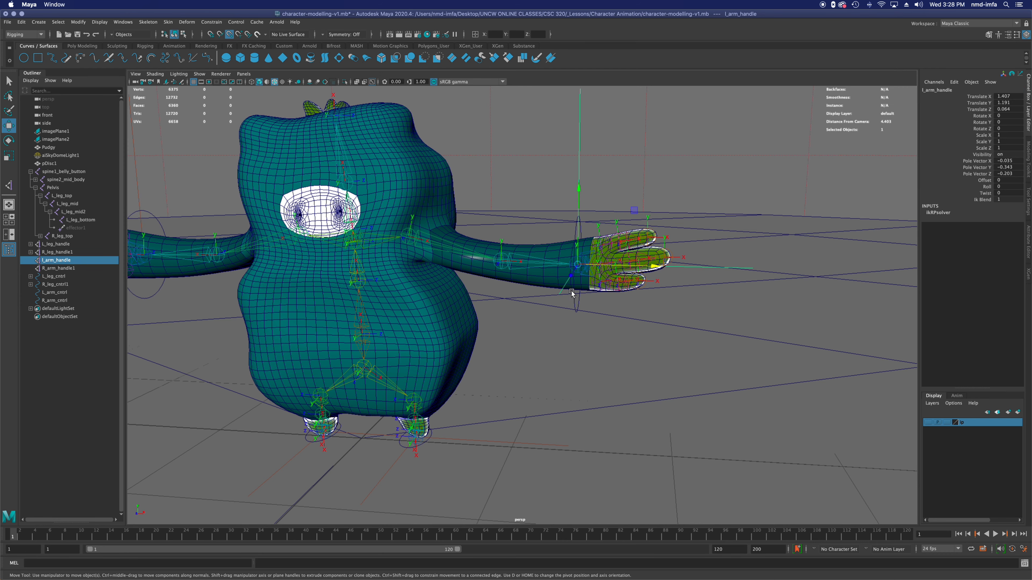
click(50, 300)
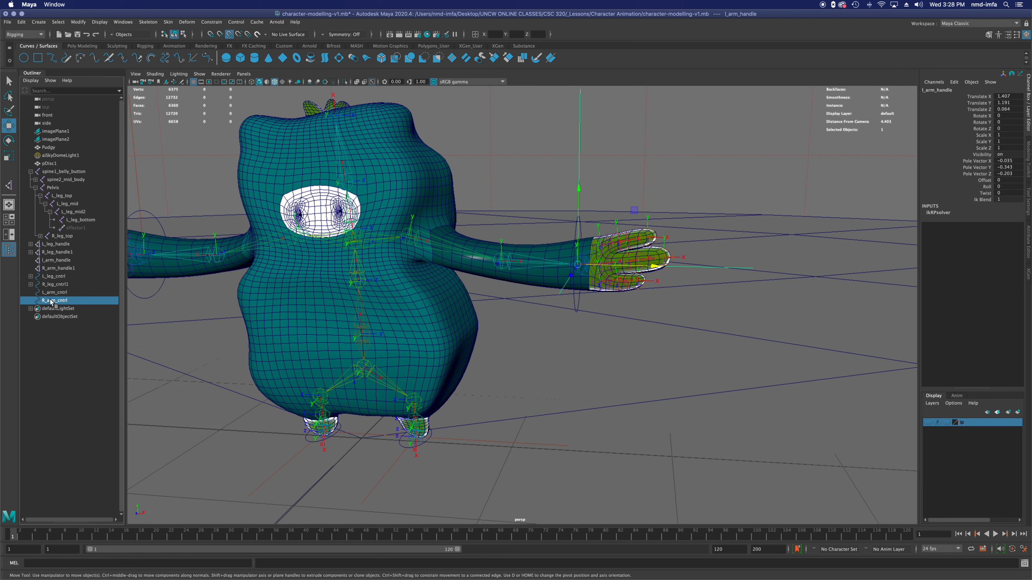
click(56, 292)
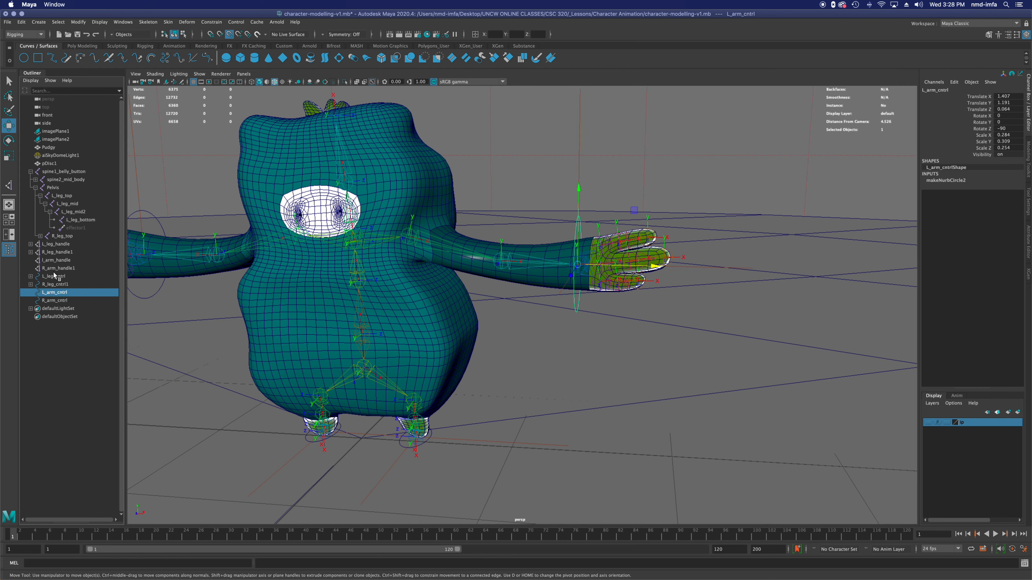
ctrl+click(61, 260)
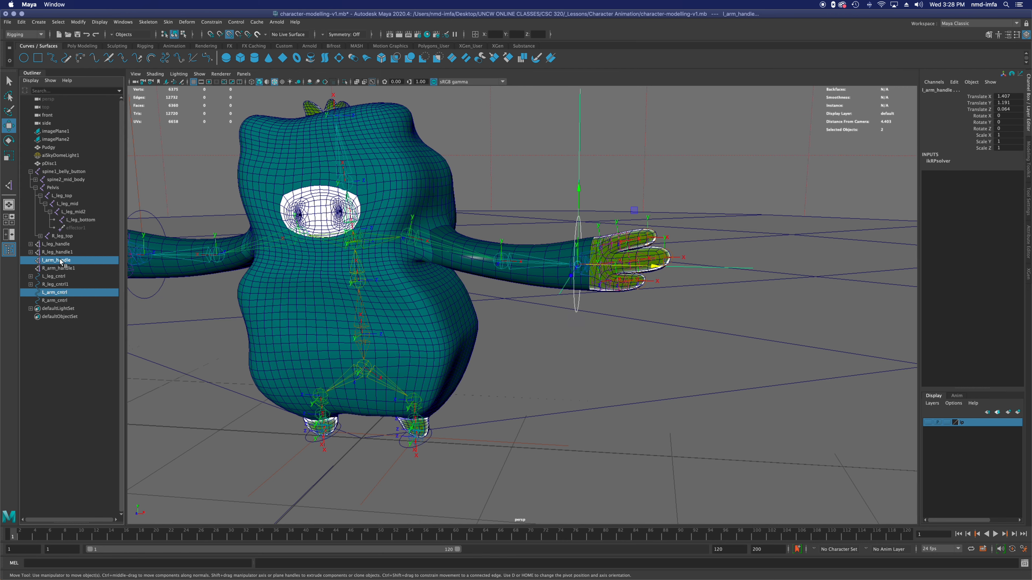
click(211, 22)
click(221, 51)
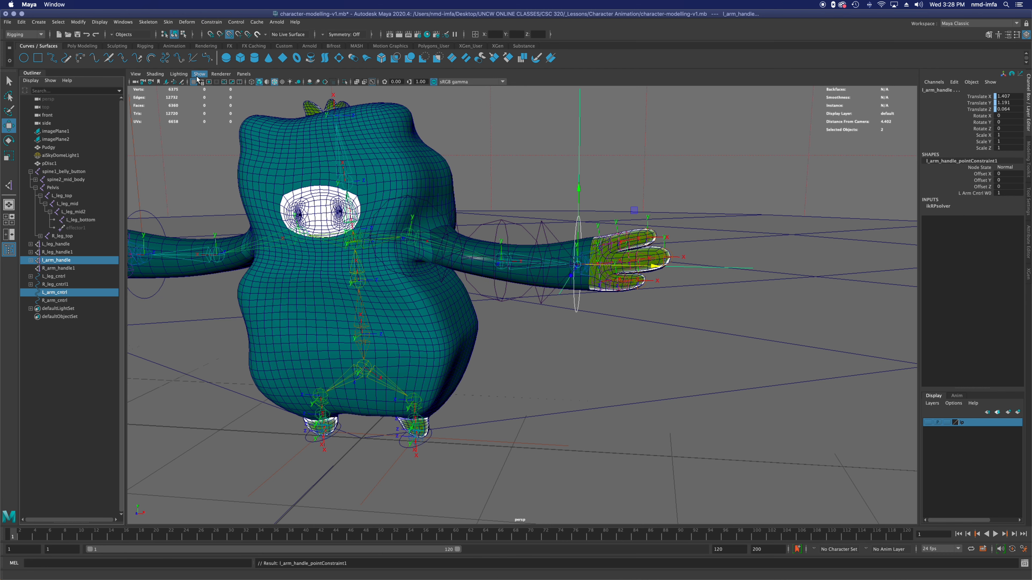
click(67, 348)
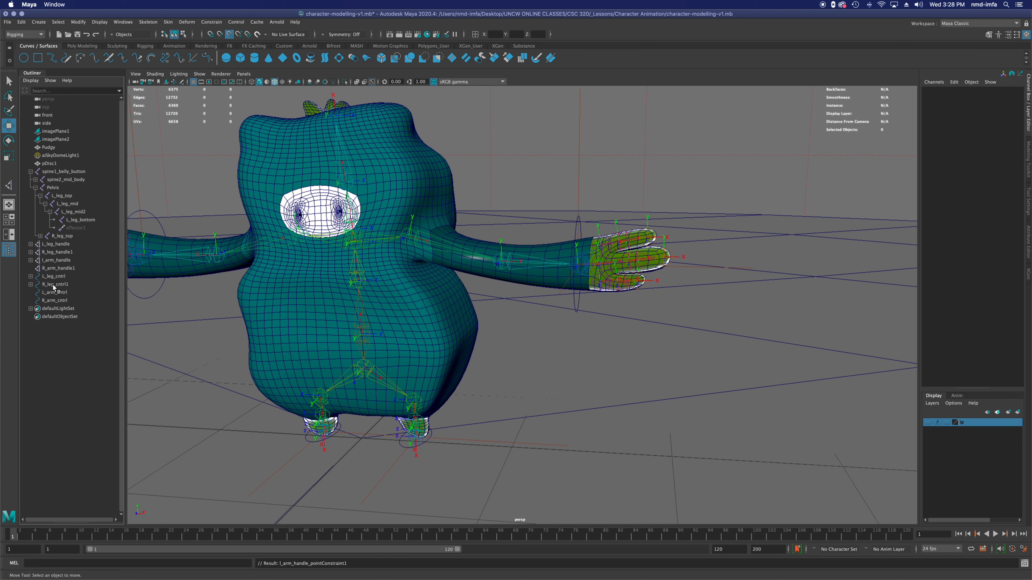
Step: Try to orient-constrain L_arm_cntrl to the L_arm_wrist joint with Maintain offset on and all axes constrained
click(576, 272)
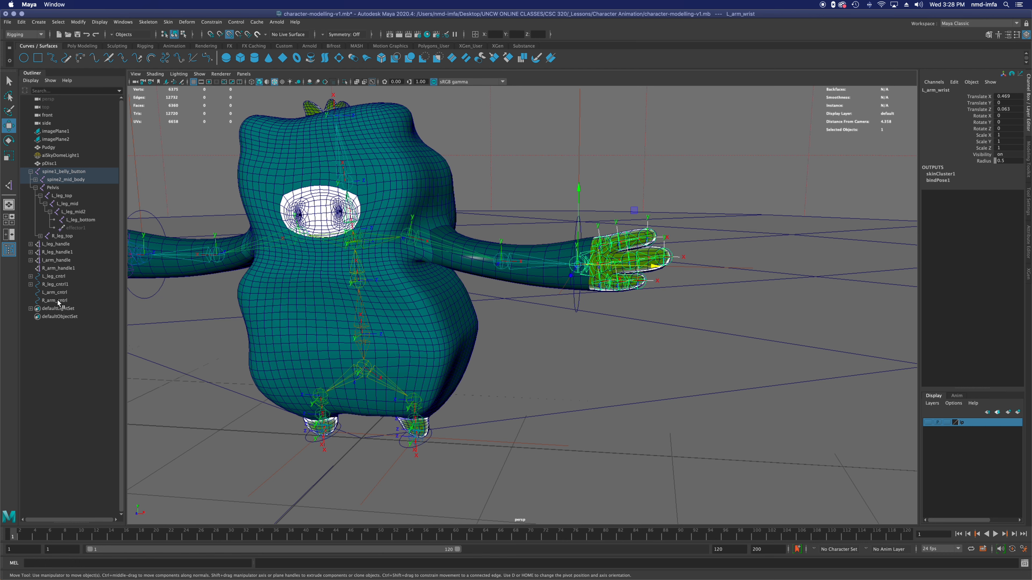
ctrl+click(61, 292)
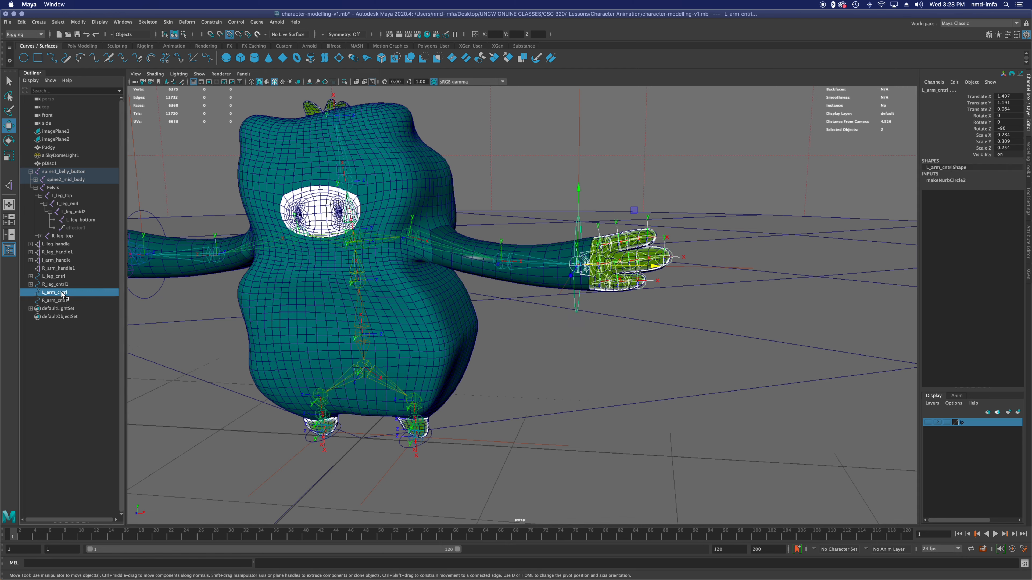
click(211, 22)
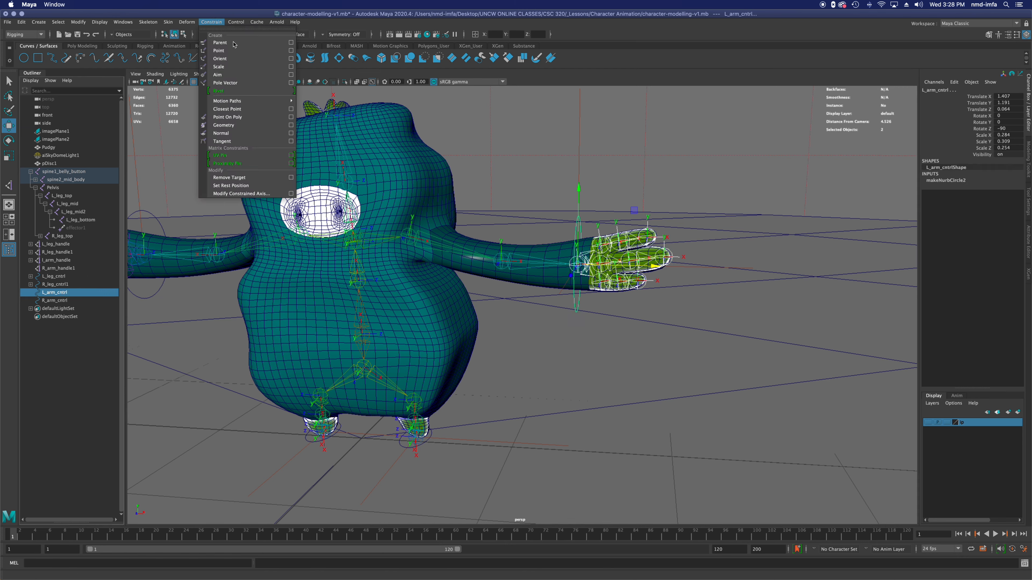
click(293, 59)
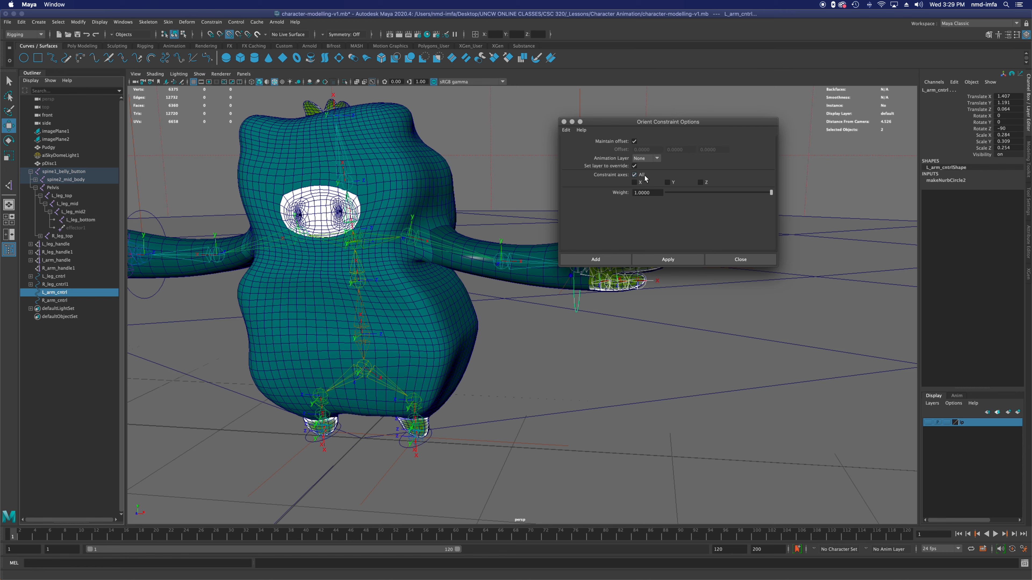
click(682, 260)
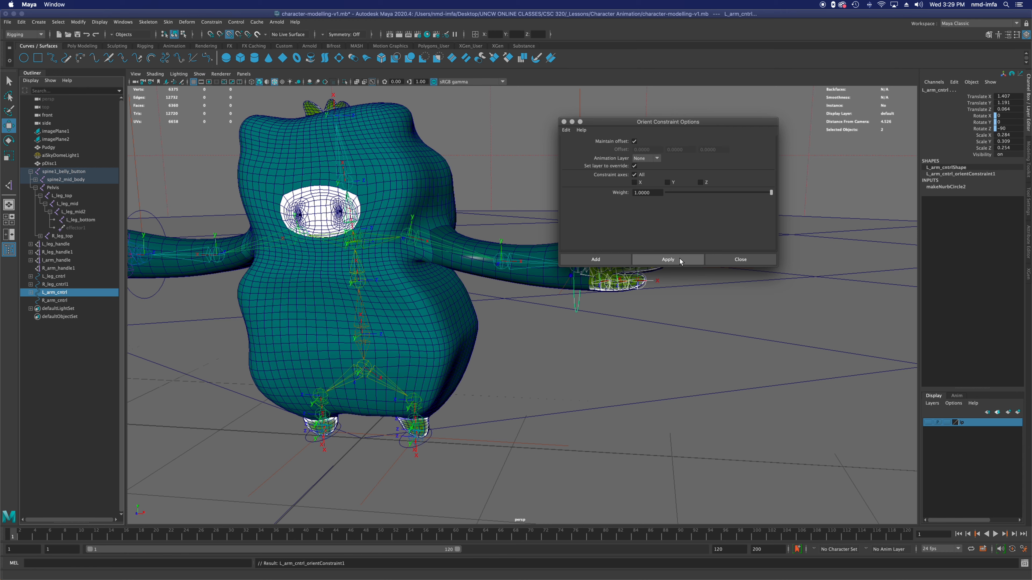
click(729, 260)
alt+drag(524, 277, 537, 278)
alt+middle_drag(537, 278, 618, 277)
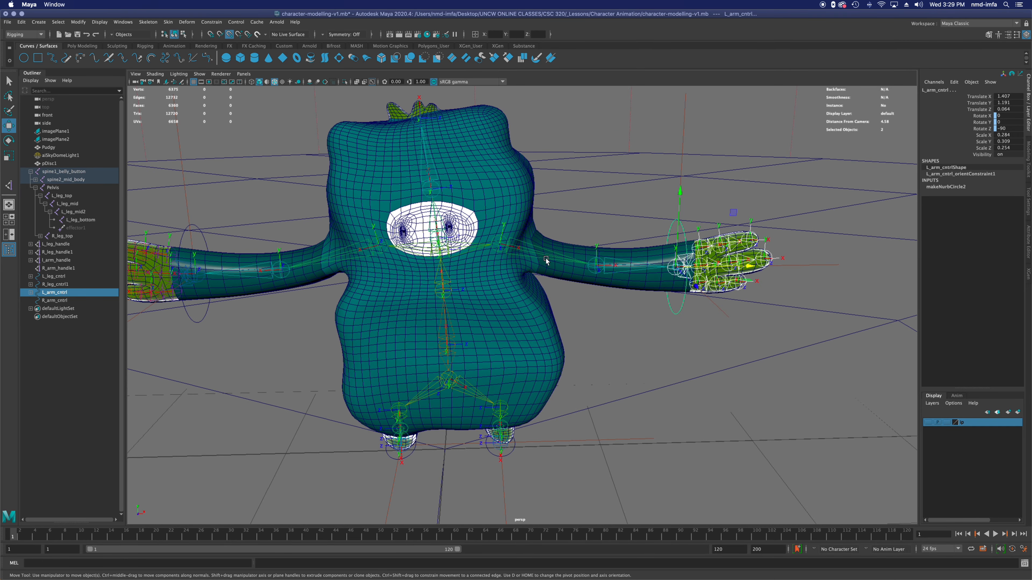
Step: Test the left arm by moving L_arm_cntrl outward along X to about 1.556, and undo the move
key(q)
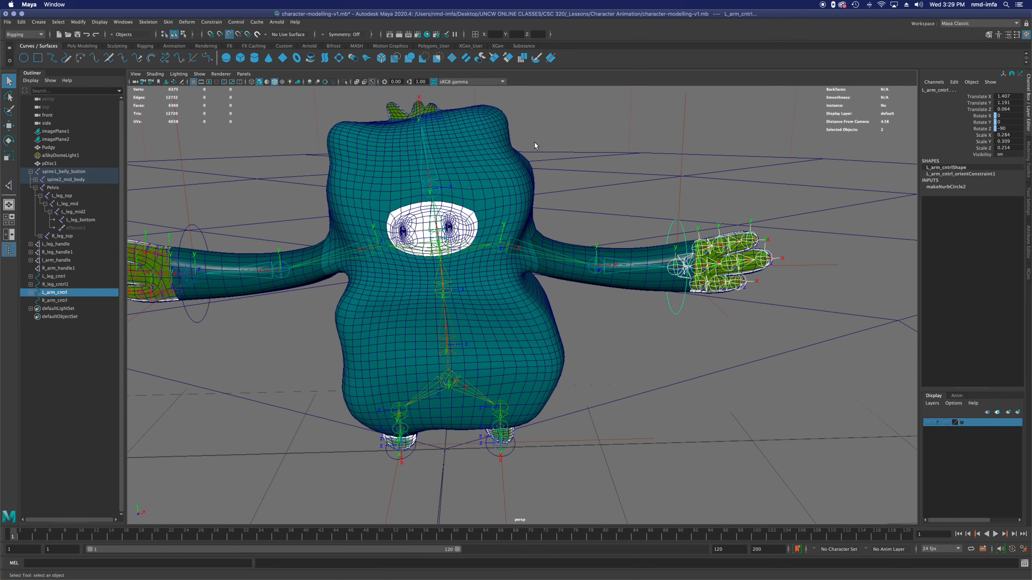
key(e)
key(w)
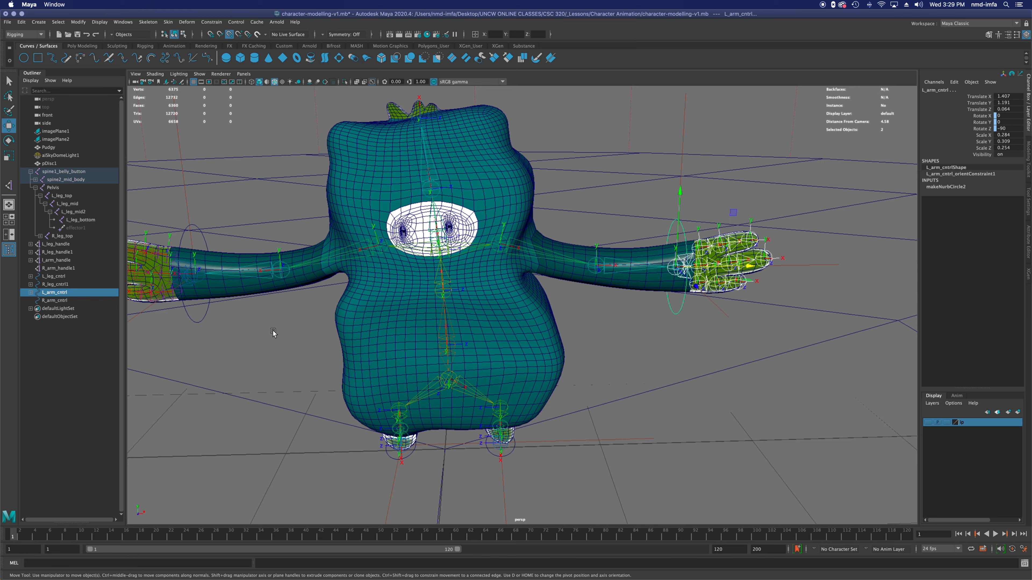
click(66, 293)
drag(750, 266, 774, 266)
key(super+z)
click(73, 355)
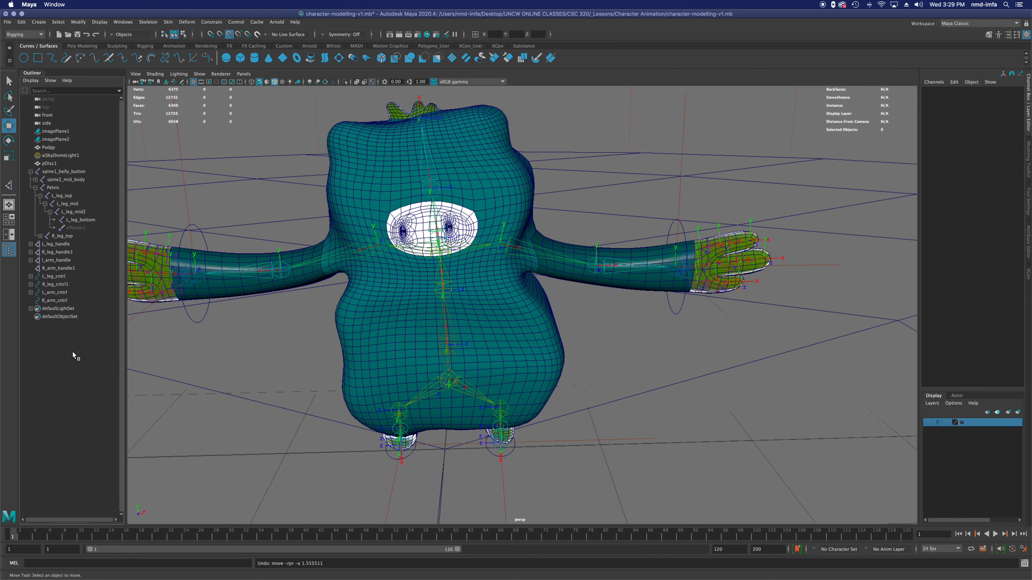
Step: Test the left arm's bend by moving L_arm_cntrl inward along X toward the body, undoing each move
click(61, 292)
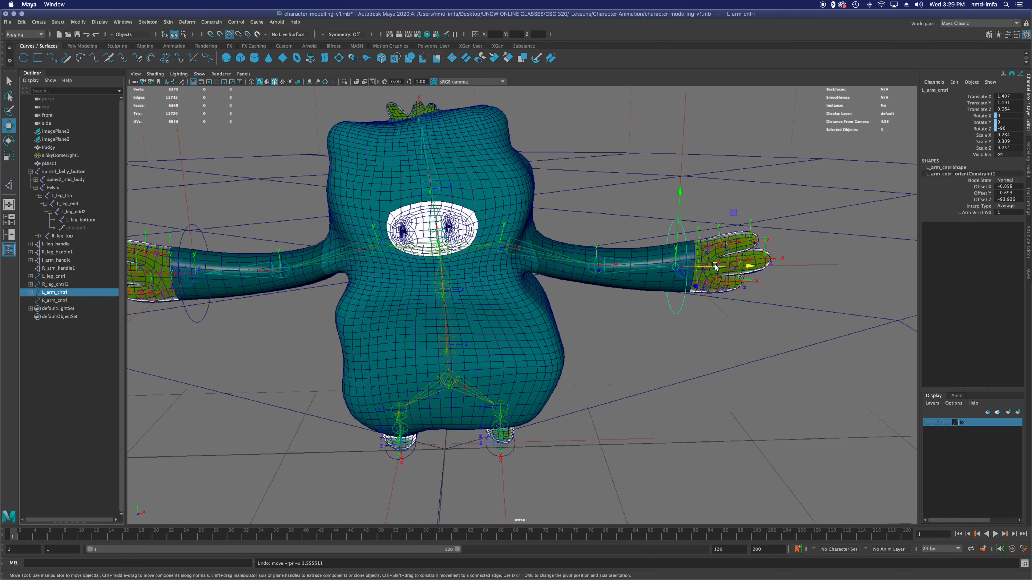
drag(715, 267, 624, 274)
key(super+z)
key(super+z)
drag(712, 269, 585, 268)
key(super+z)
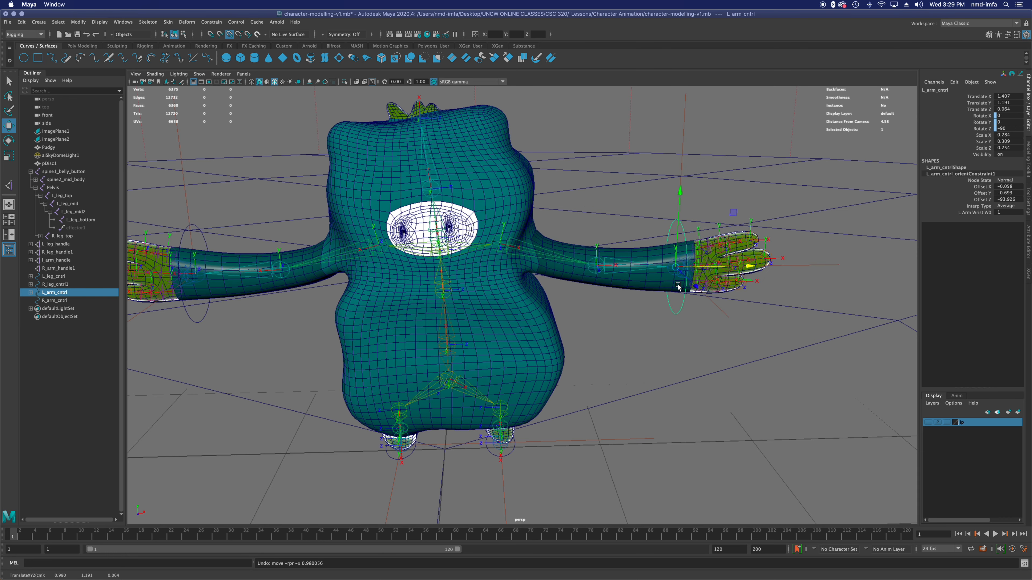
alt+drag(678, 286, 583, 326)
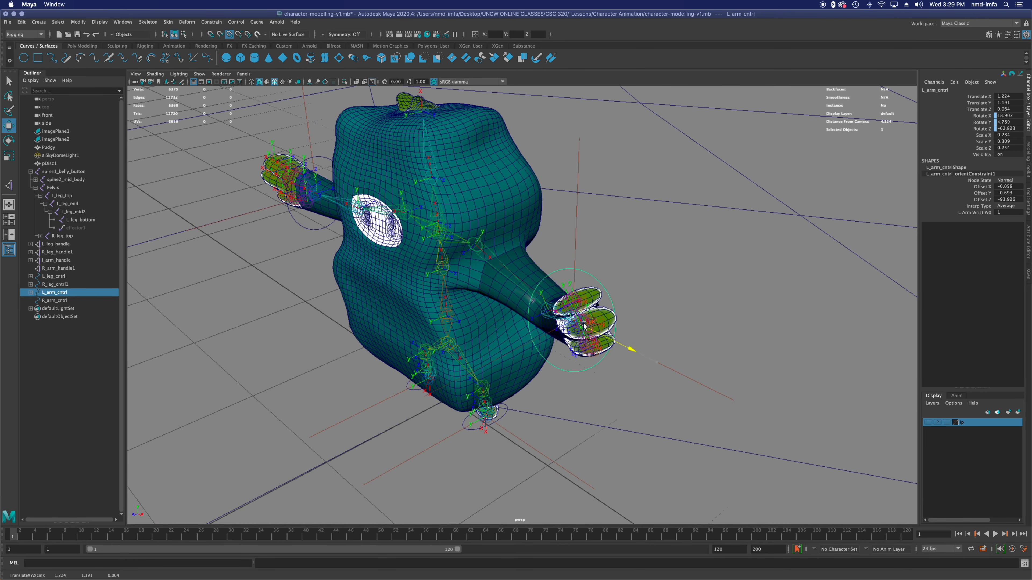
key(super+z)
alt+drag(658, 319, 706, 310)
click(598, 267)
Step: Undo the orient constraint on L_arm_cntrl and the point constraint on the left arm IK handle
key(super+z)
key(super+z)
key(super+z)
key(super+z)
key(super+z)
key(super+z)
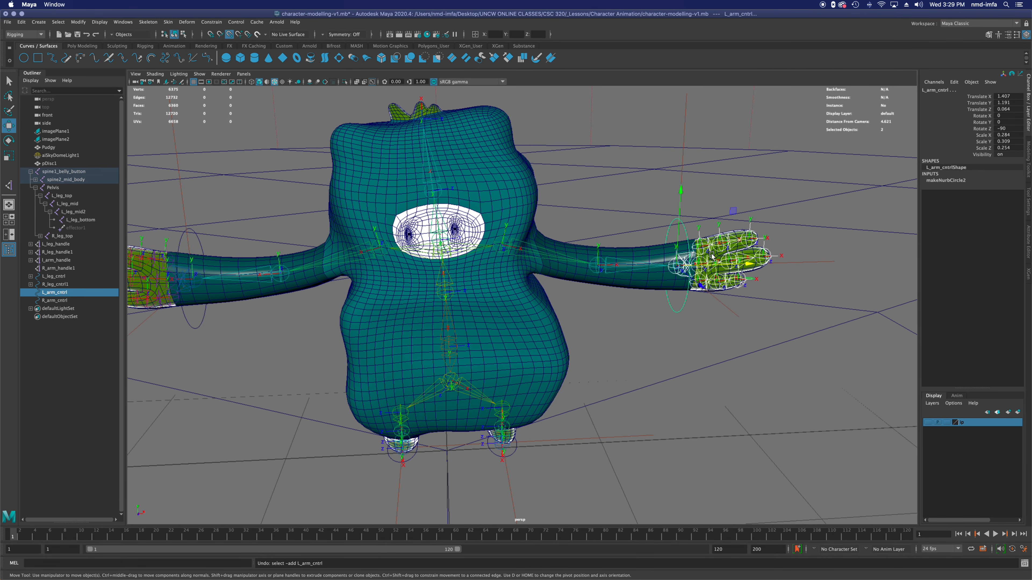
key(super+z)
key(super+z)
key(super+z)
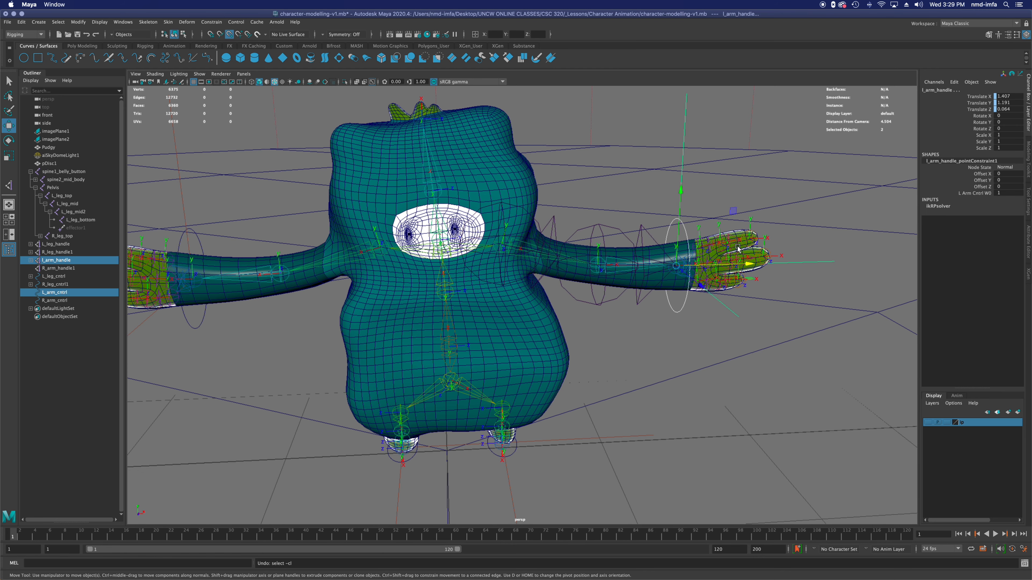
key(super+z)
key(super+z)
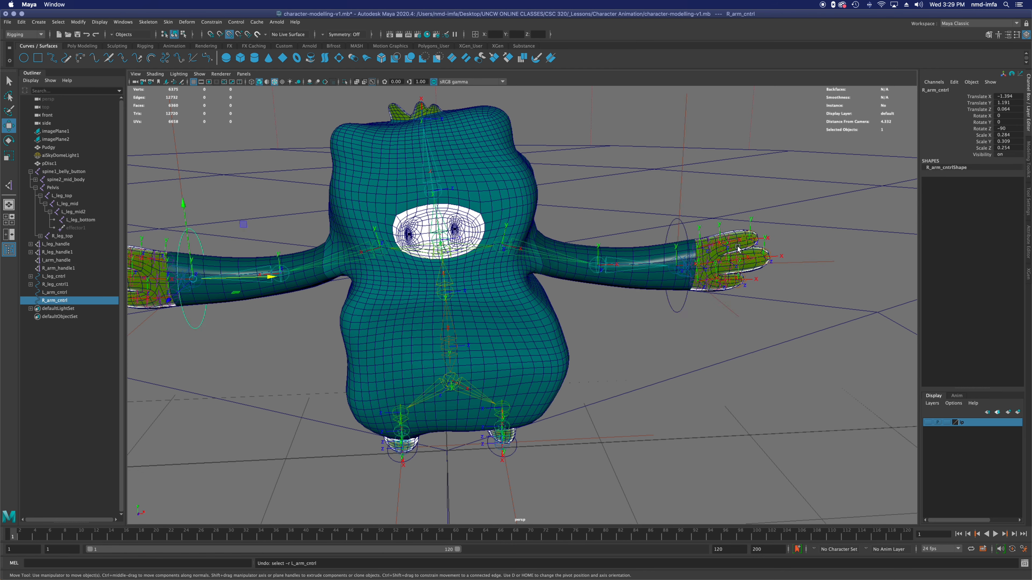
Step: Turn off point snapping and freeze the transformations of L_arm_cntrl
click(683, 228)
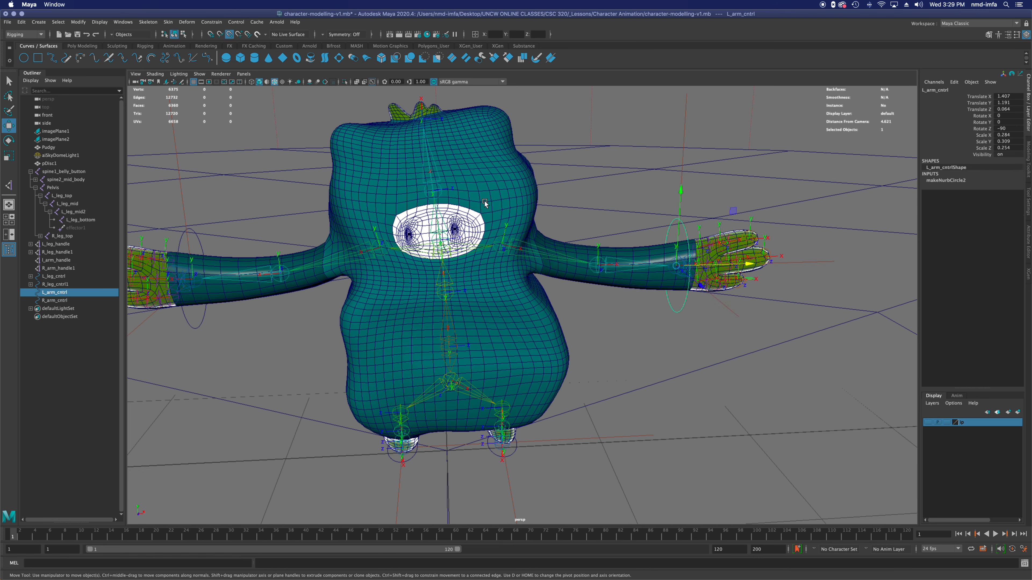
click(59, 292)
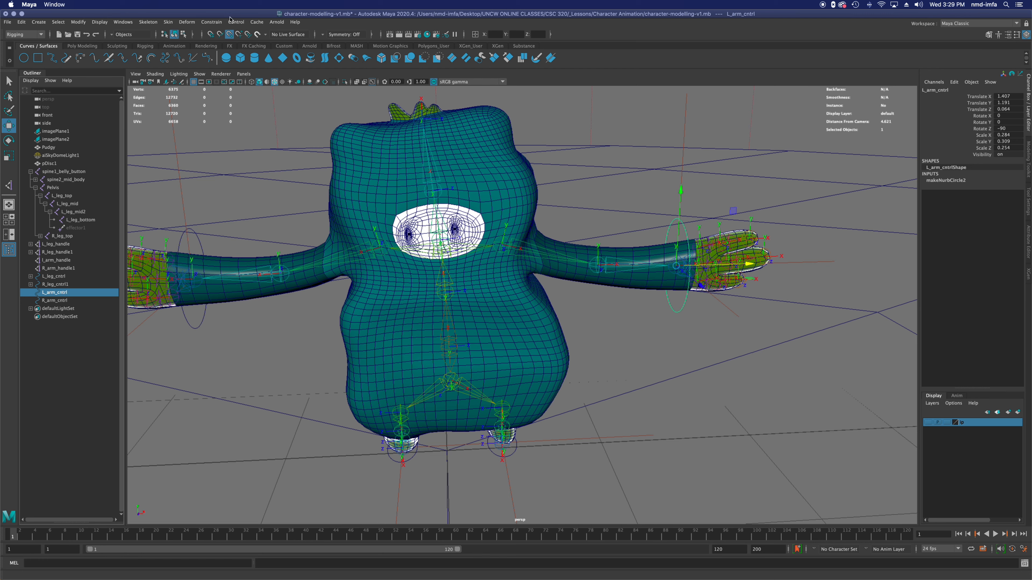
click(230, 37)
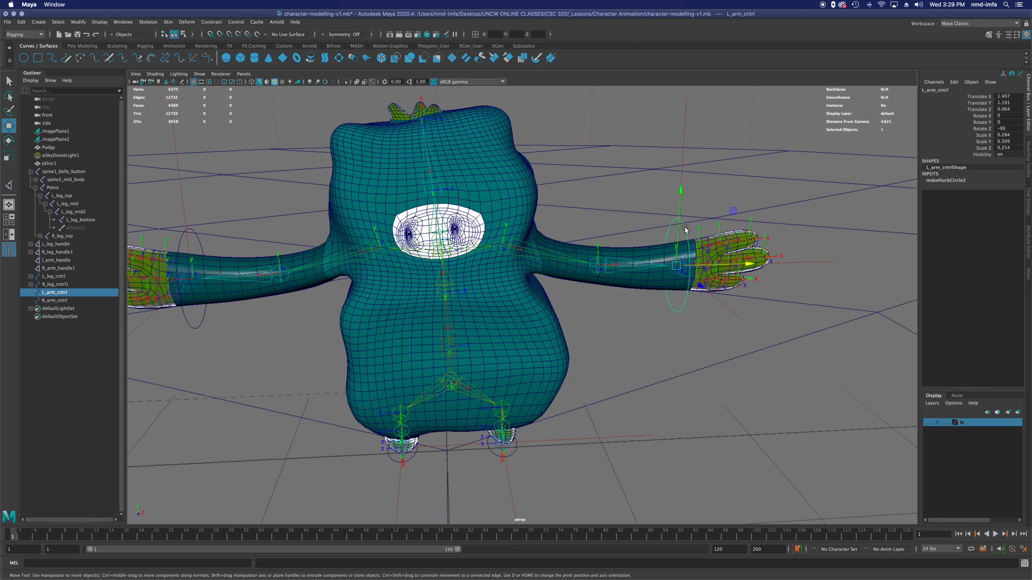
click(78, 22)
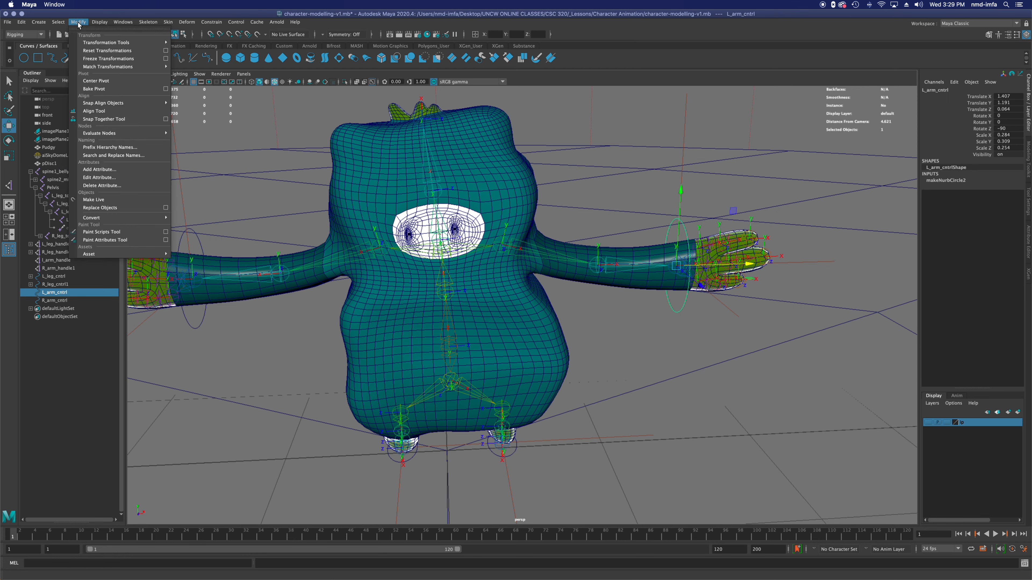
click(92, 59)
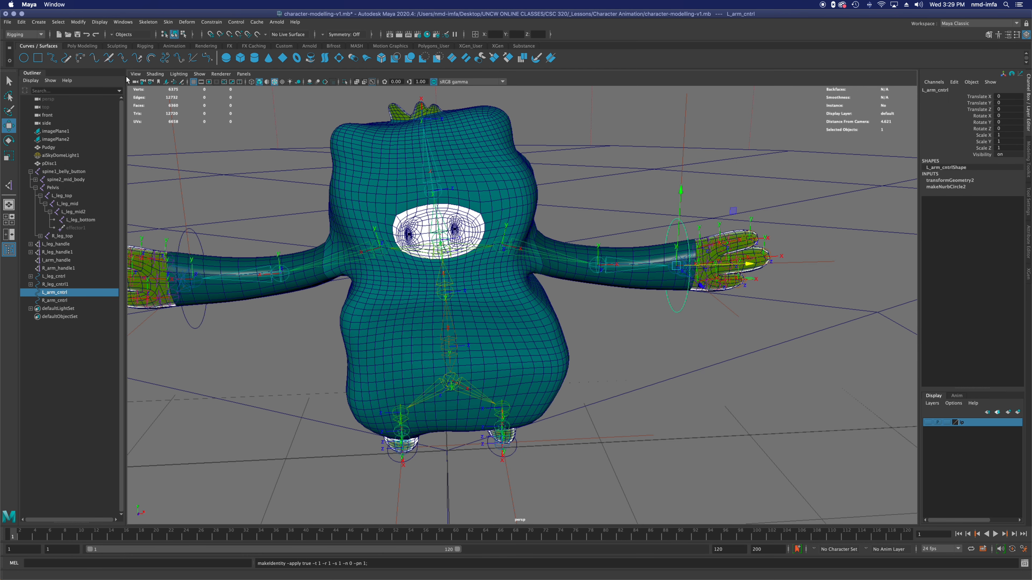
Step: Freeze the transformations of R_arm_cntrl, the circle control at the right wrist
click(181, 239)
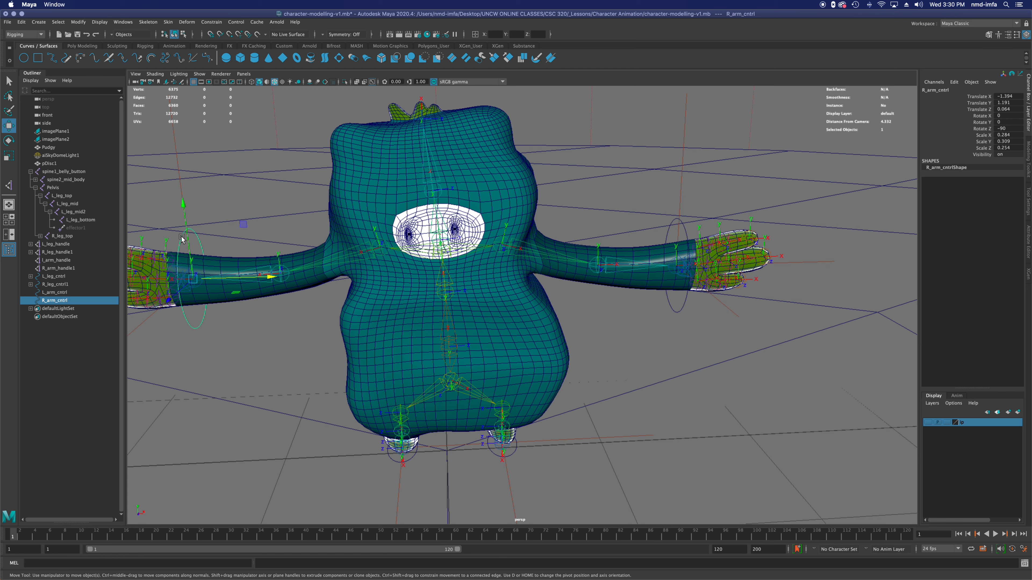
click(77, 22)
click(94, 59)
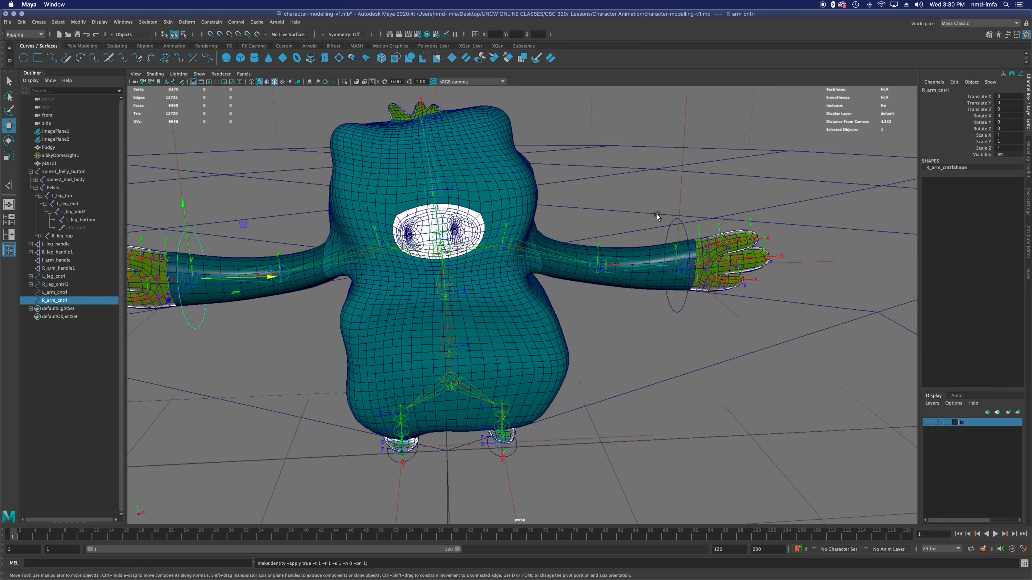
Step: Point-constrain the left arm IK handle l_arm_handle to L_arm_cntrl
click(680, 223)
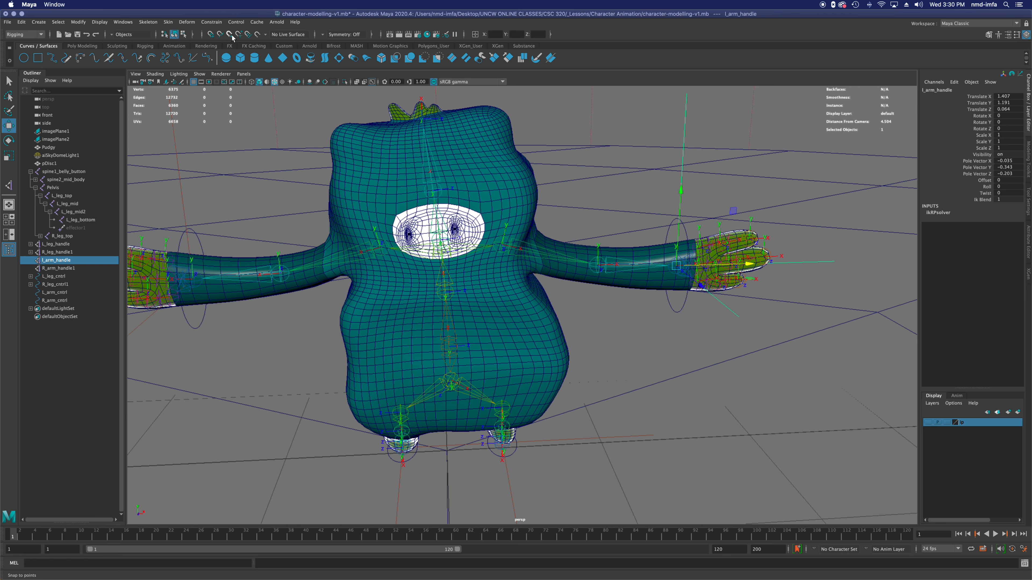
alt+drag(687, 292, 670, 293)
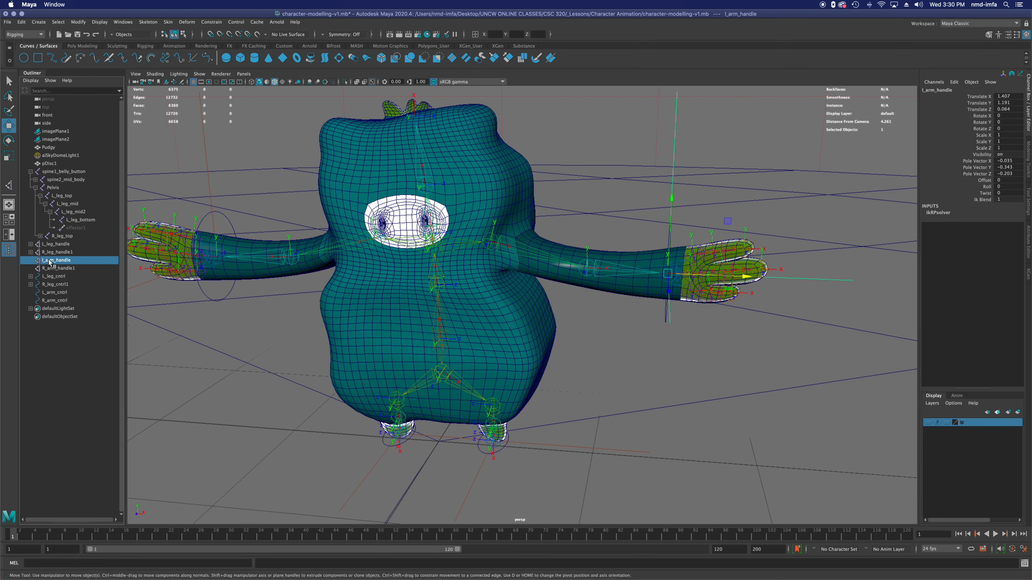
click(53, 293)
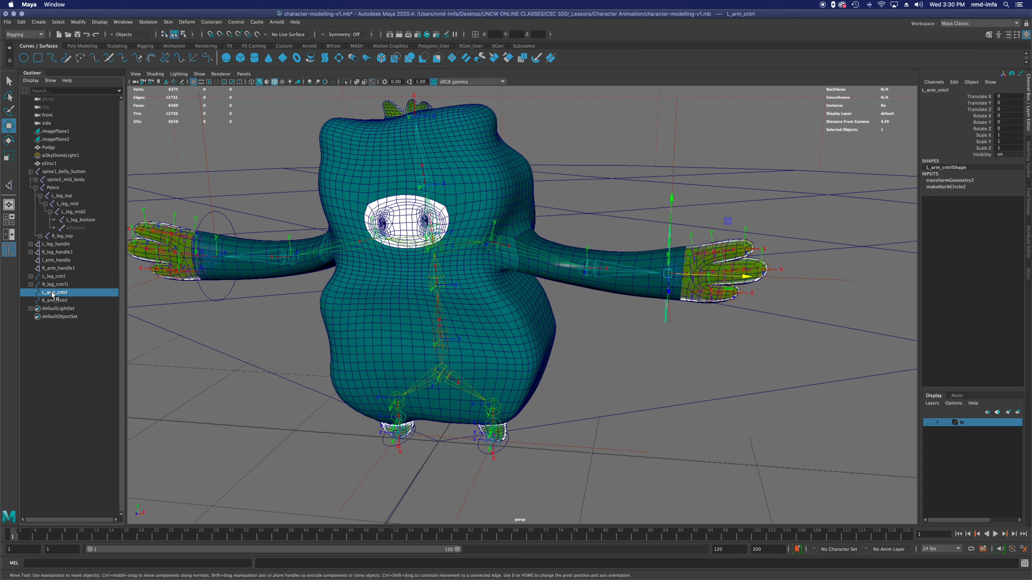
ctrl+click(58, 260)
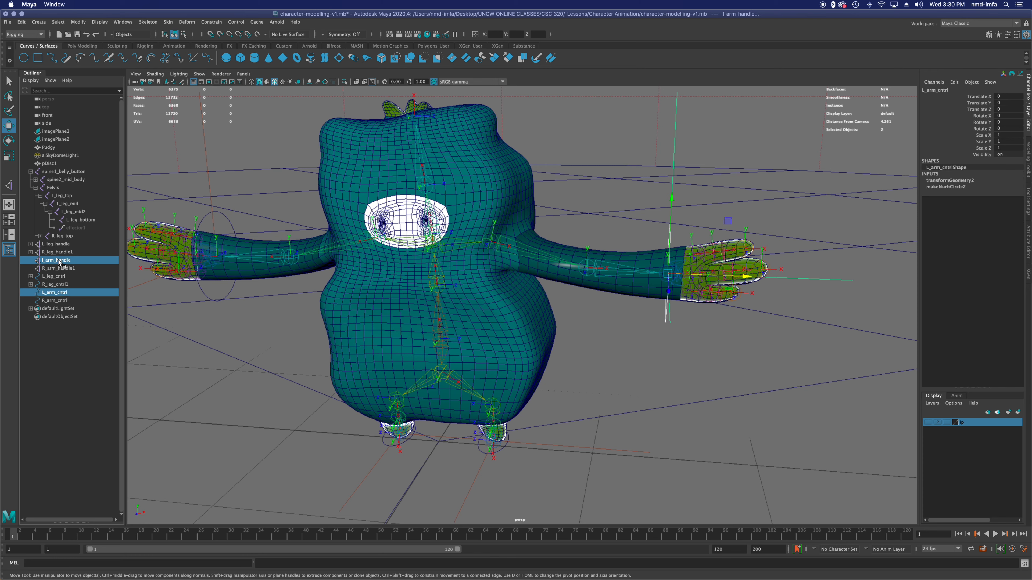
click(211, 22)
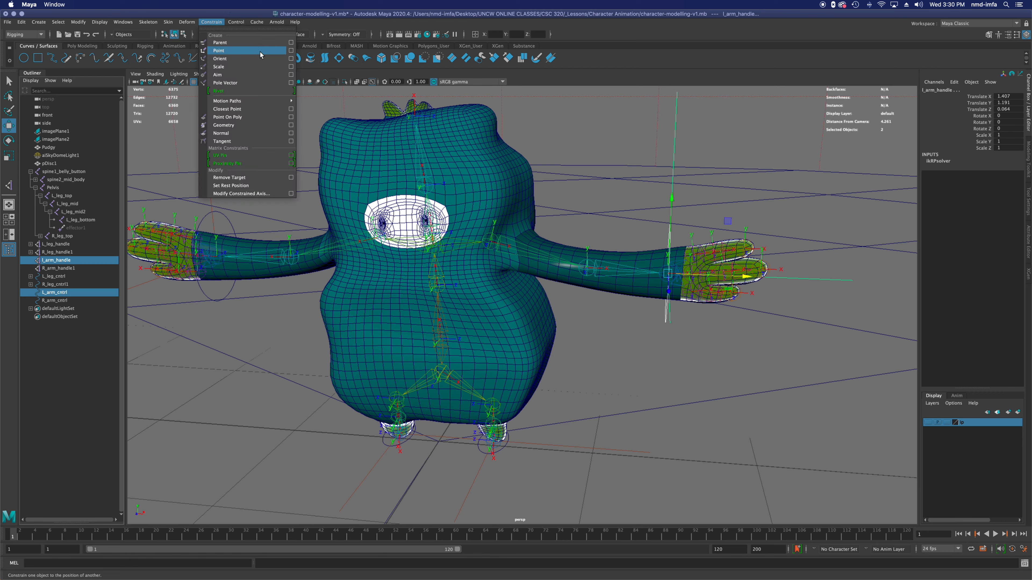
click(259, 51)
click(54, 324)
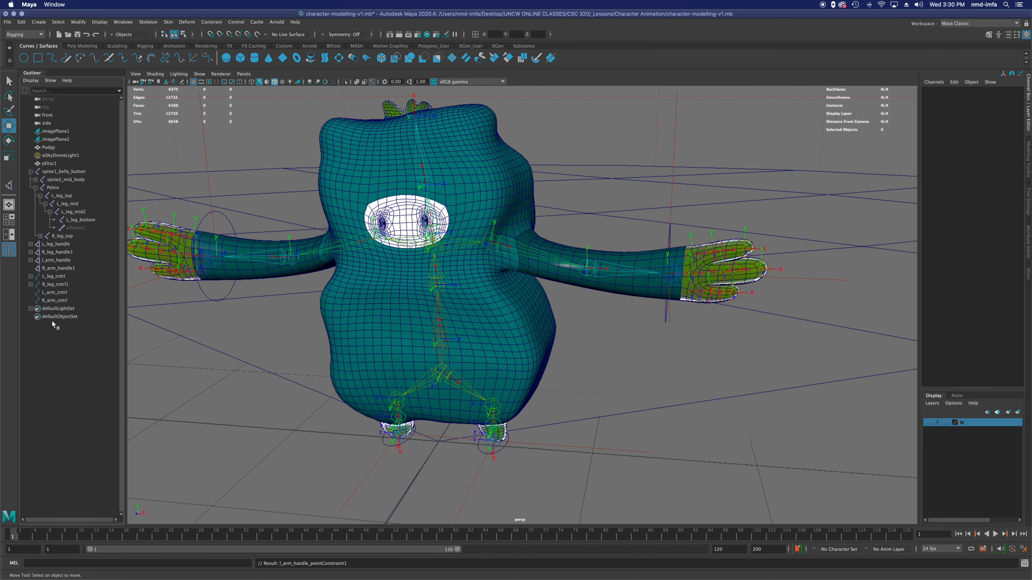
Step: Orient-constrain L_arm_cntrl to the L_arm_wrist joint on all axes, with Maintain offset enabled and weight 1
click(663, 272)
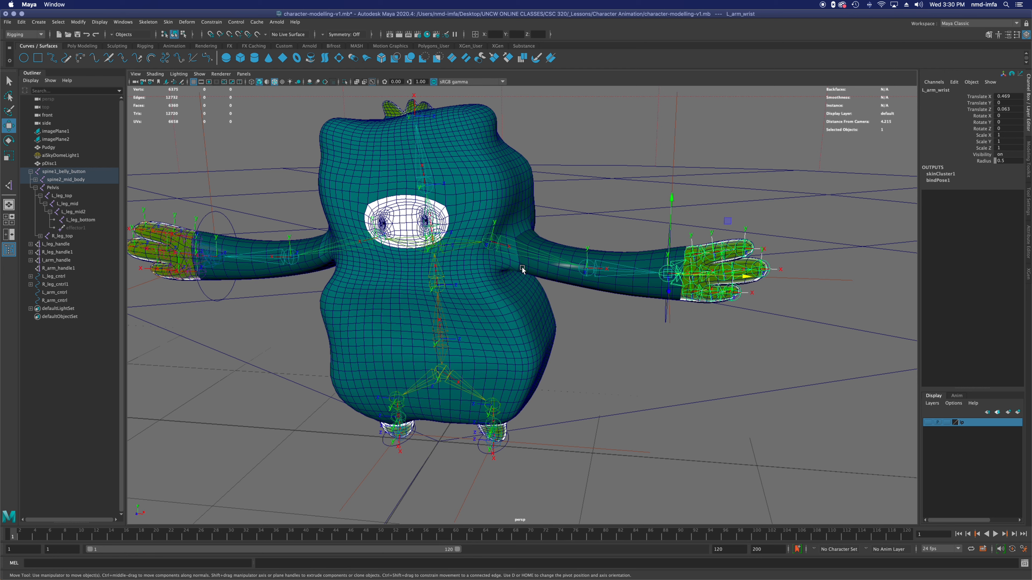
ctrl+click(64, 292)
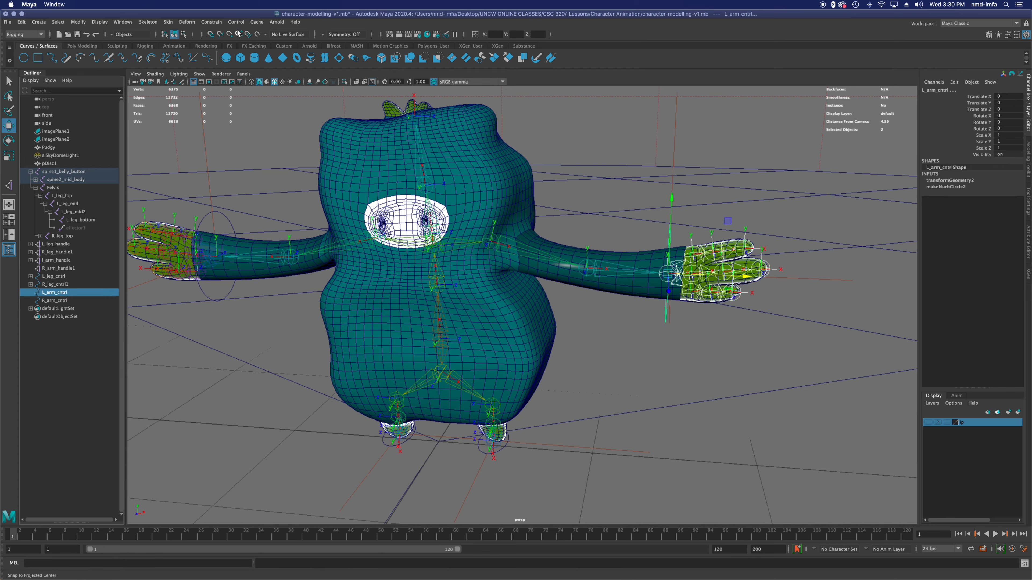
click(212, 22)
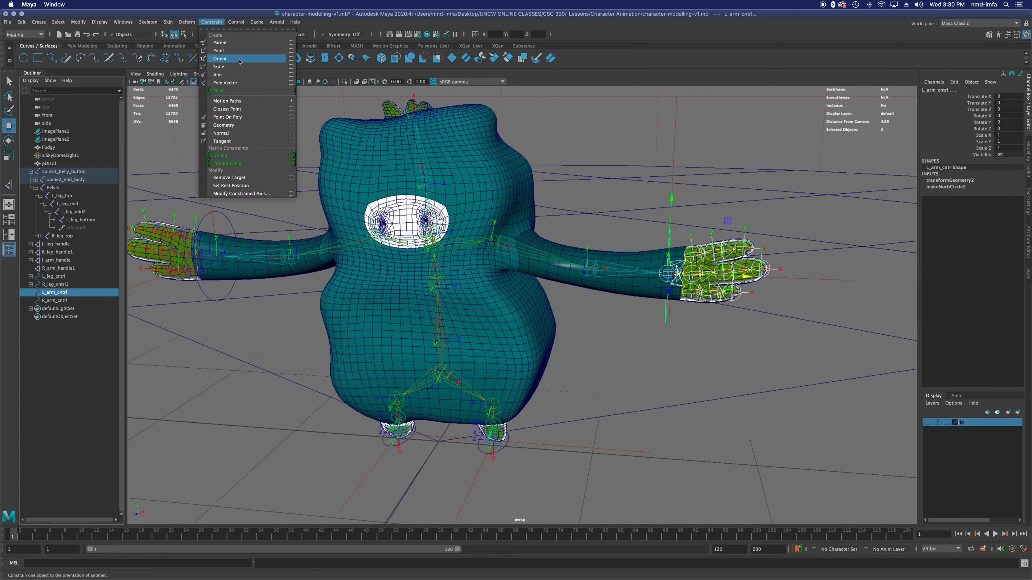
click(291, 59)
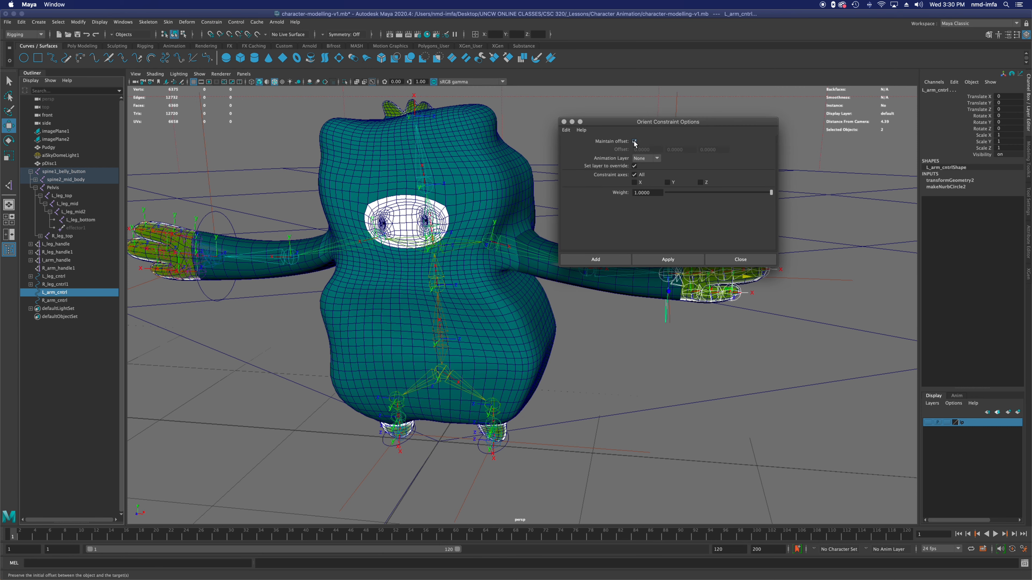
click(669, 260)
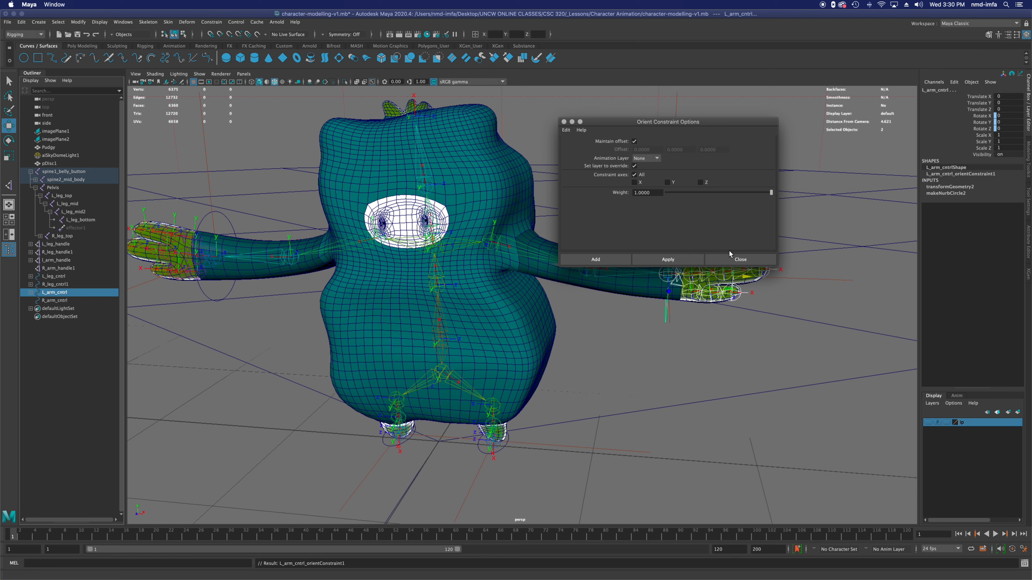
click(731, 260)
click(69, 364)
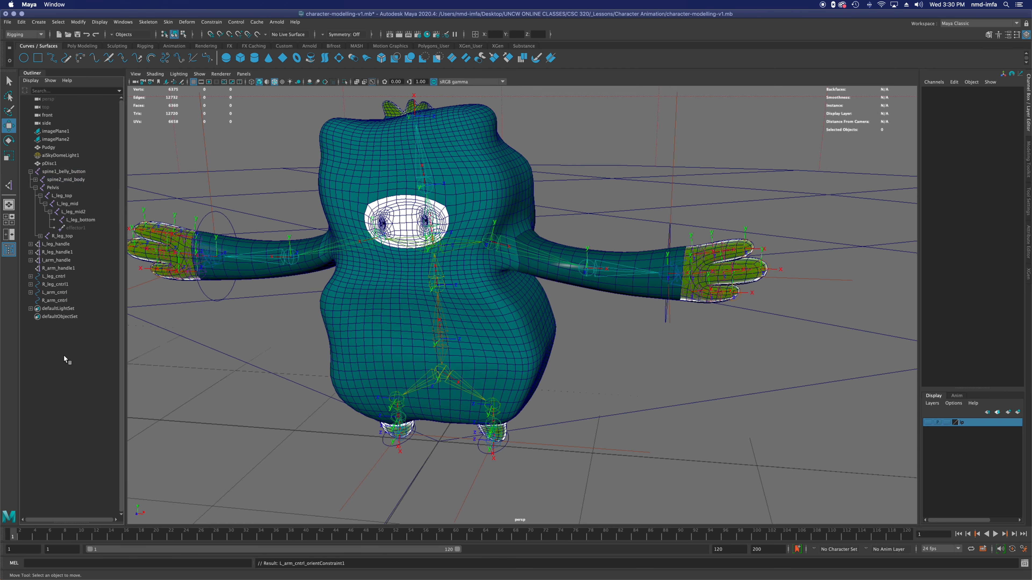
Step: Test the left arm's bend by moving L_arm_cntrl inward along X to about -0.092
click(61, 293)
drag(741, 278, 590, 339)
alt+drag(478, 376, 613, 348)
drag(713, 286, 686, 288)
Step: Try rotating L_arm_cntrl around the left wrist, then undo the rotations and the inward move
key(e)
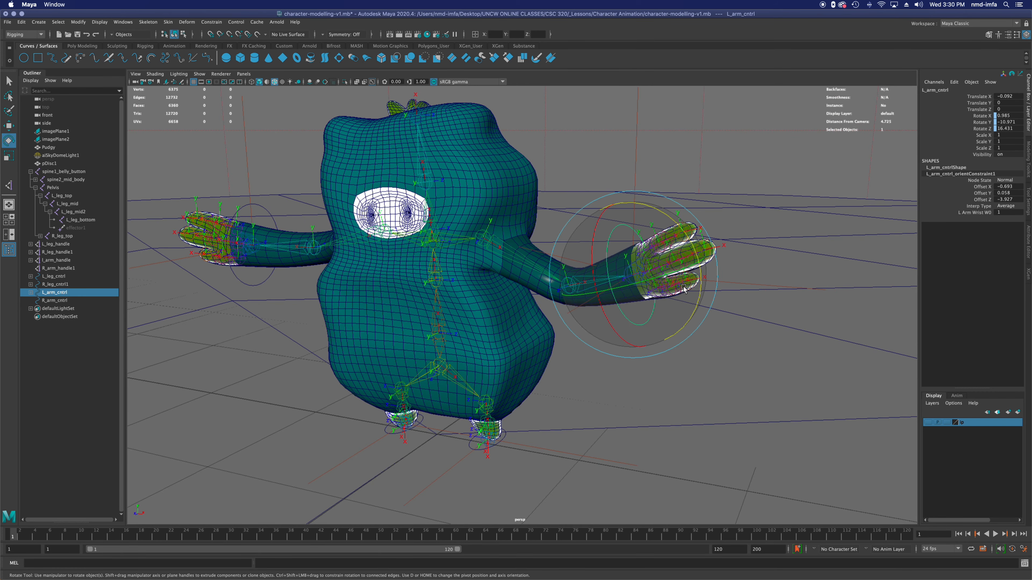
drag(613, 290, 624, 324)
key(super+z)
key(super+z)
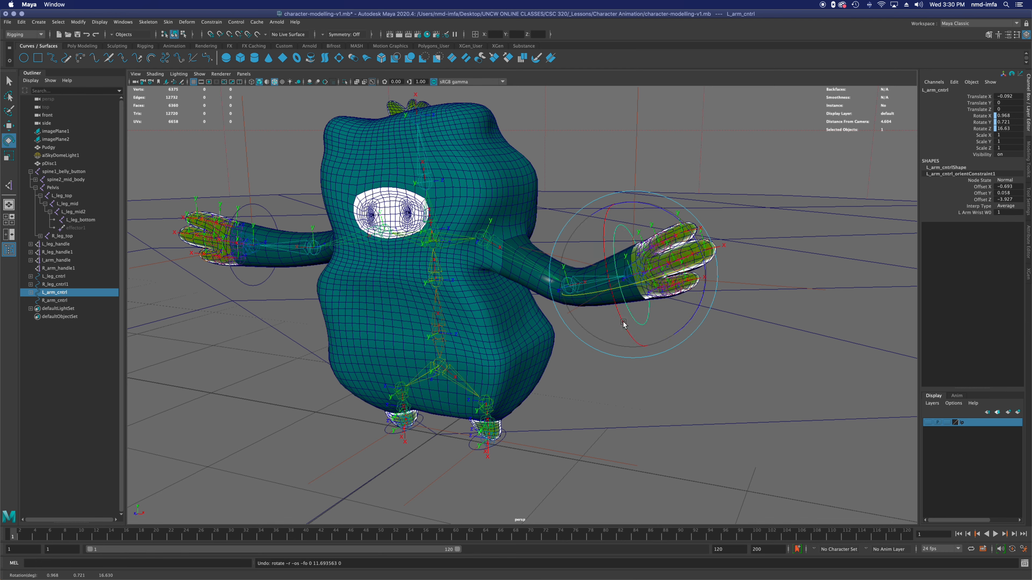
drag(607, 266, 613, 306)
key(super+z)
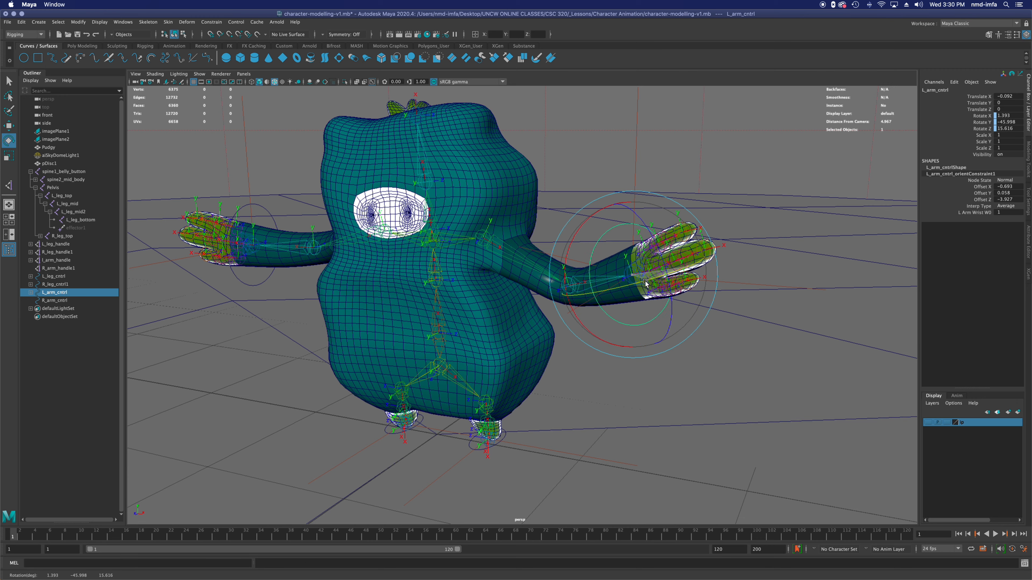
alt+drag(690, 280, 647, 285)
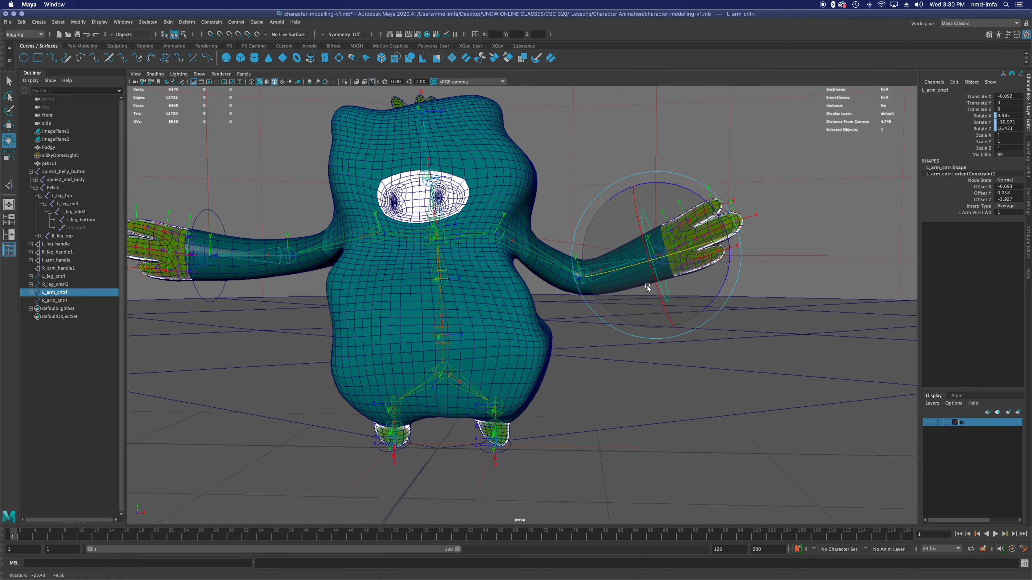
key(super+z)
key(super+z)
key(super+z)
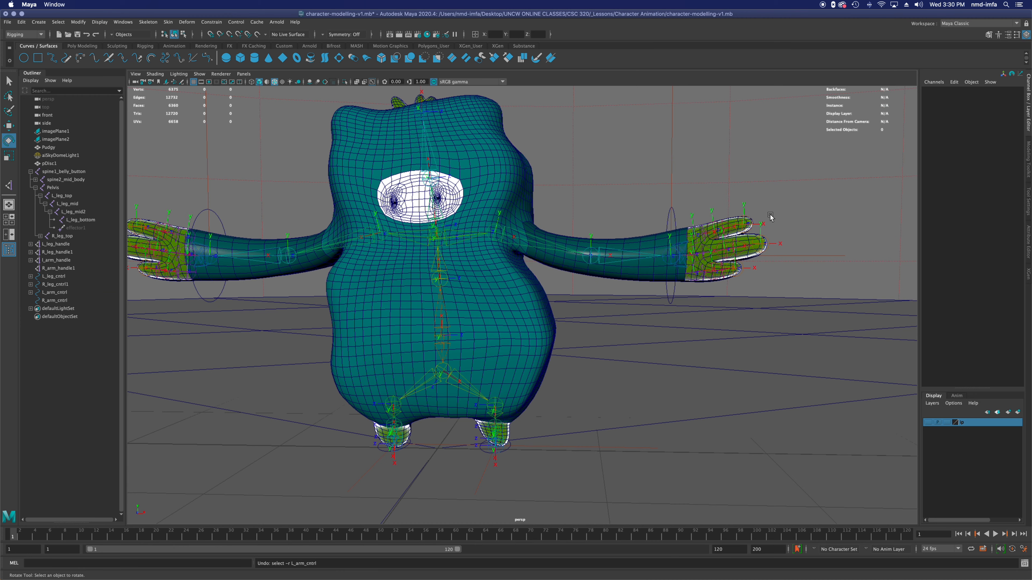
Step: Test moving L_arm_cntrl outward along X by about 0.254 and undo the move
click(671, 223)
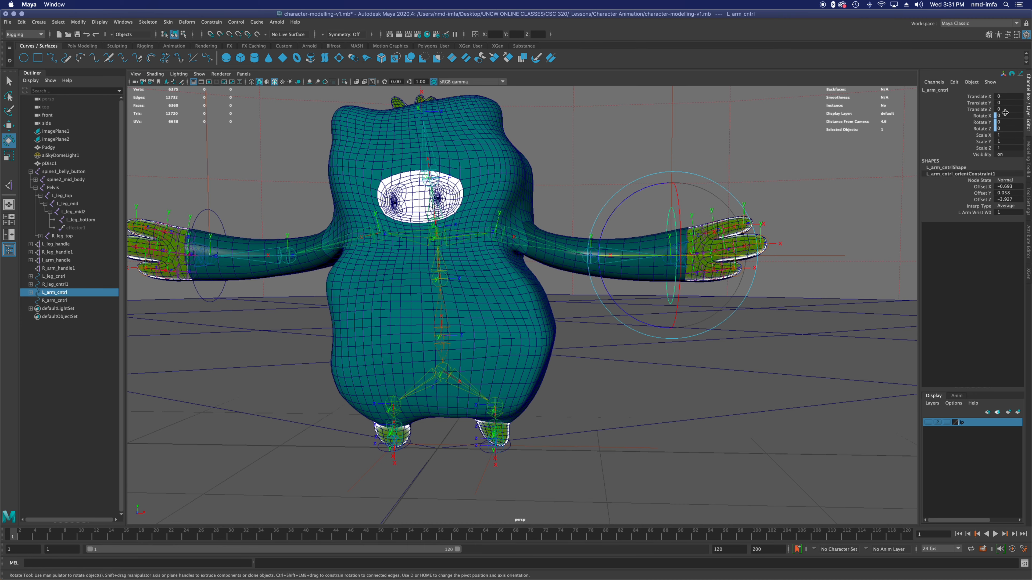
alt+drag(759, 252, 739, 298)
key(w)
key(super+z)
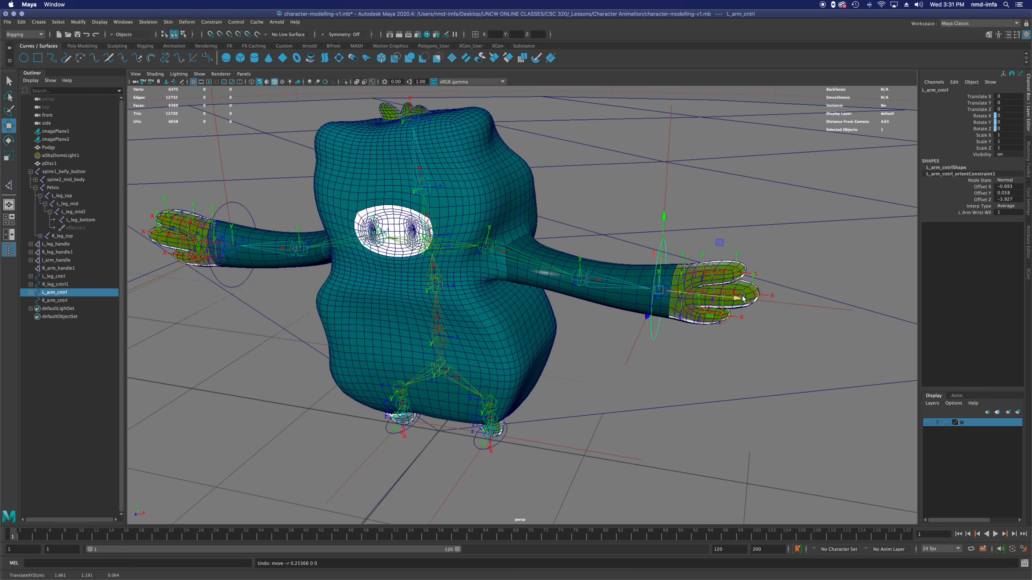
Step: Point-constrain the right arm IK handle R_arm_handle1 to R_arm_cntrl
click(220, 207)
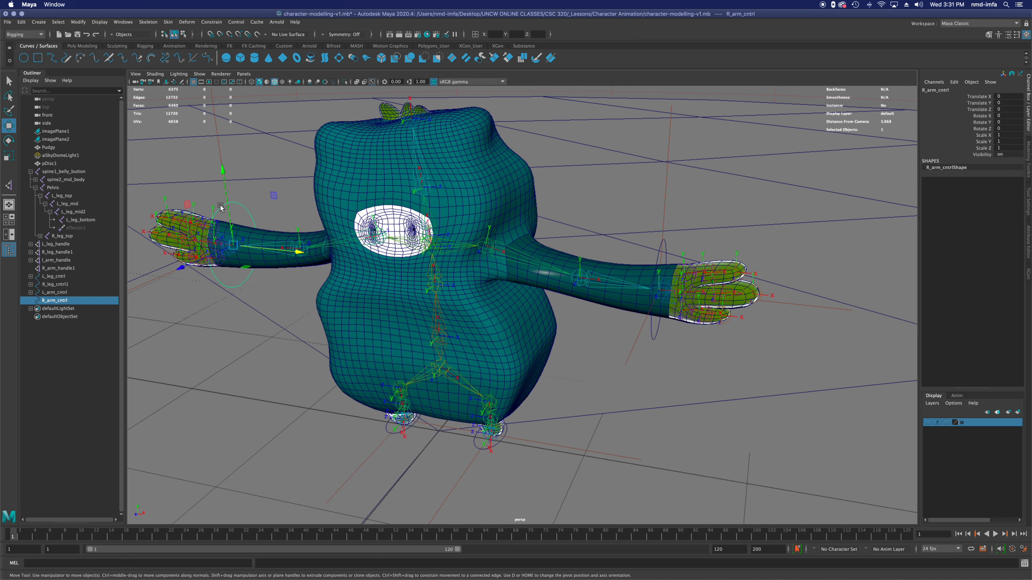
alt+drag(231, 301, 249, 283)
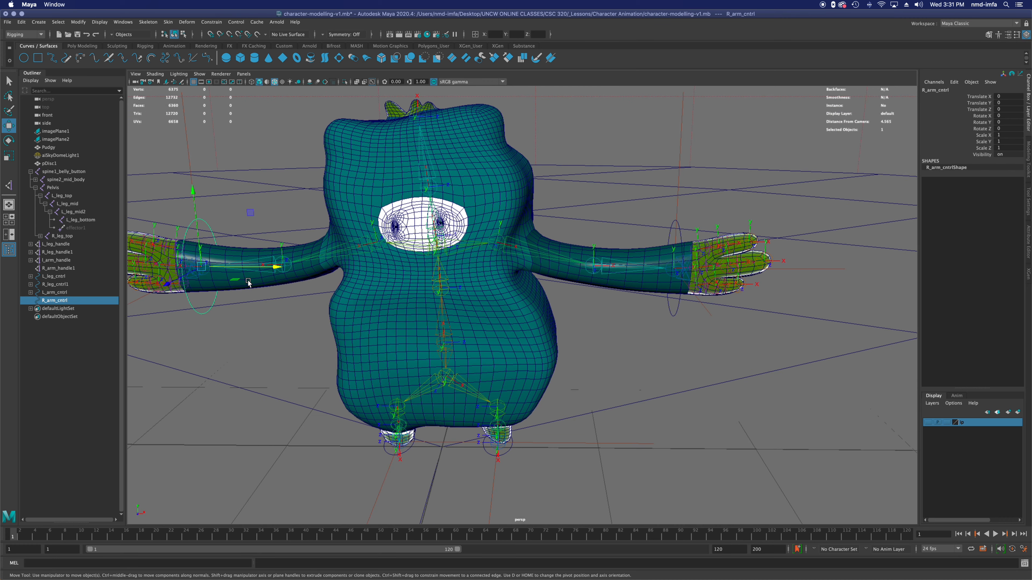
alt+middle_drag(248, 283, 337, 286)
scroll(334, 298, up, 3)
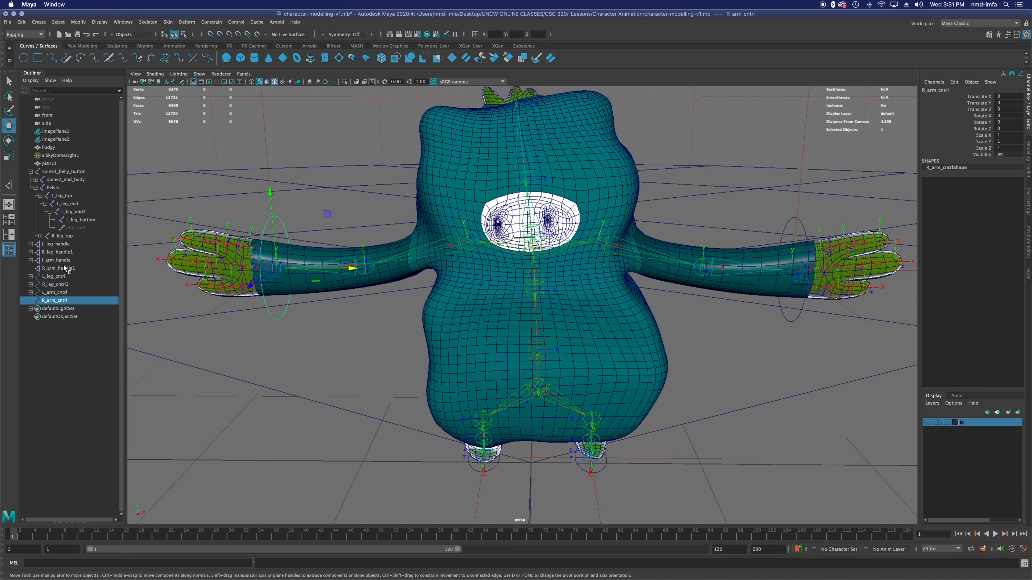
ctrl+click(59, 269)
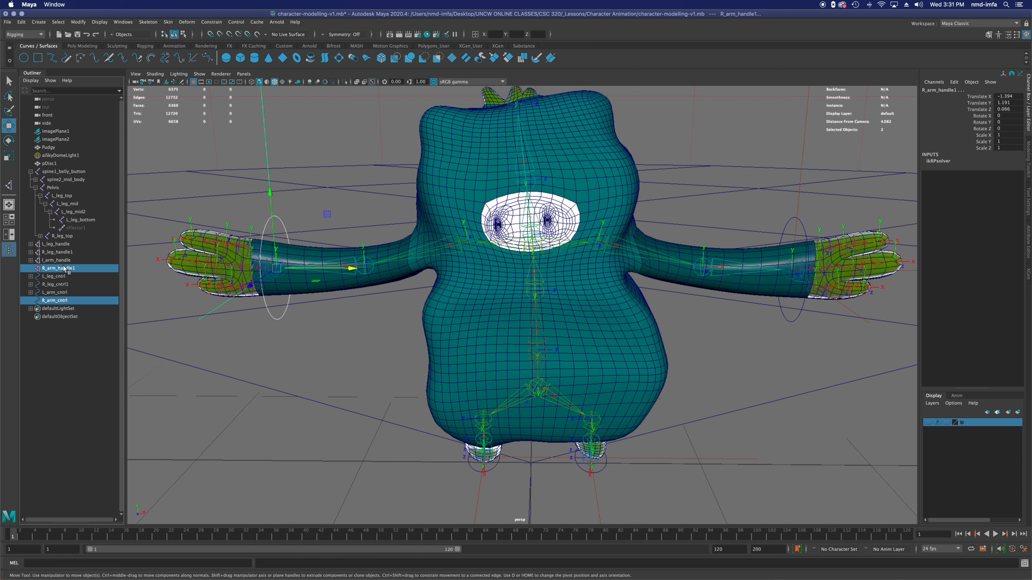
alt+drag(208, 286, 234, 281)
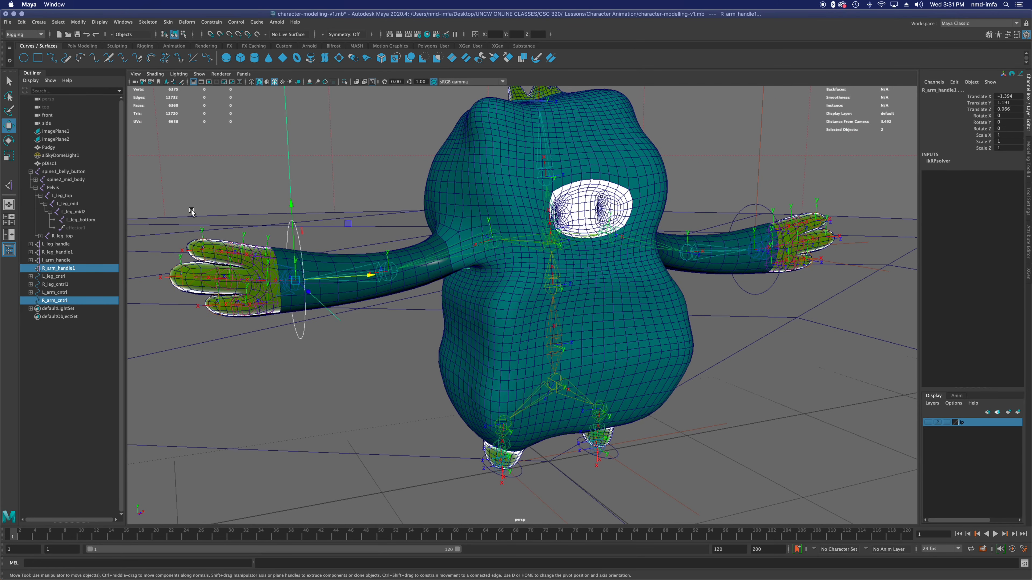
click(211, 22)
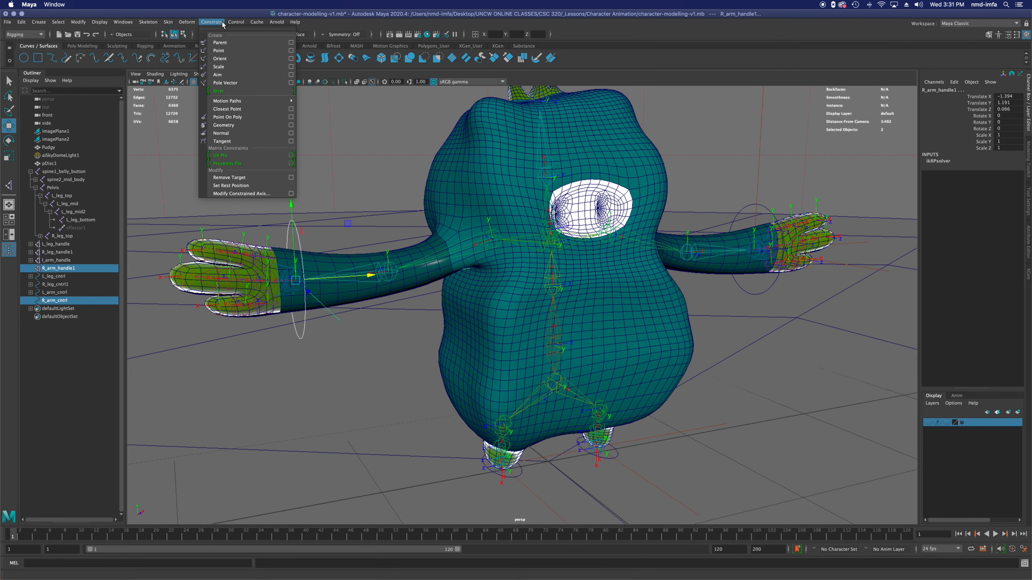
click(276, 52)
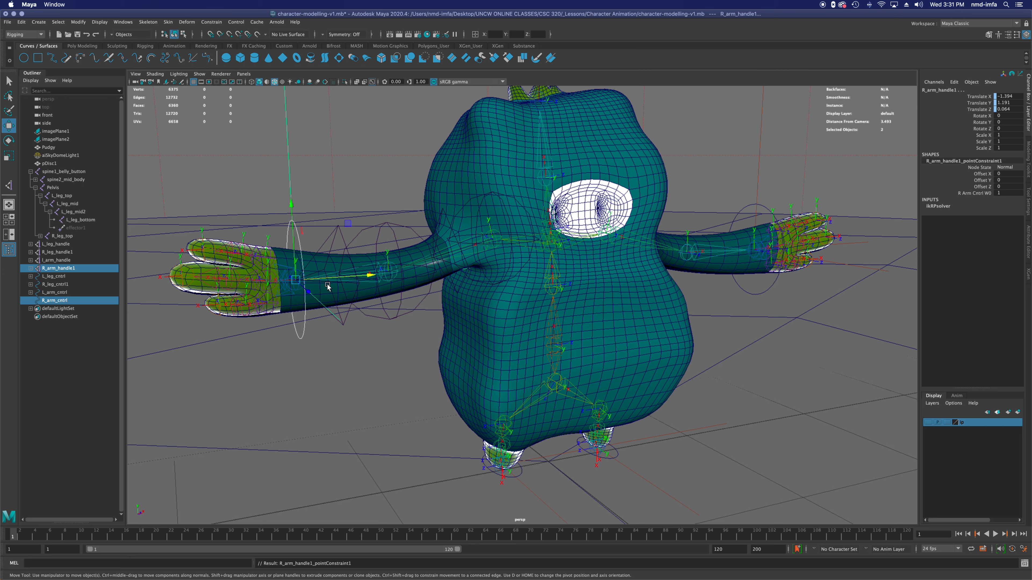
click(51, 325)
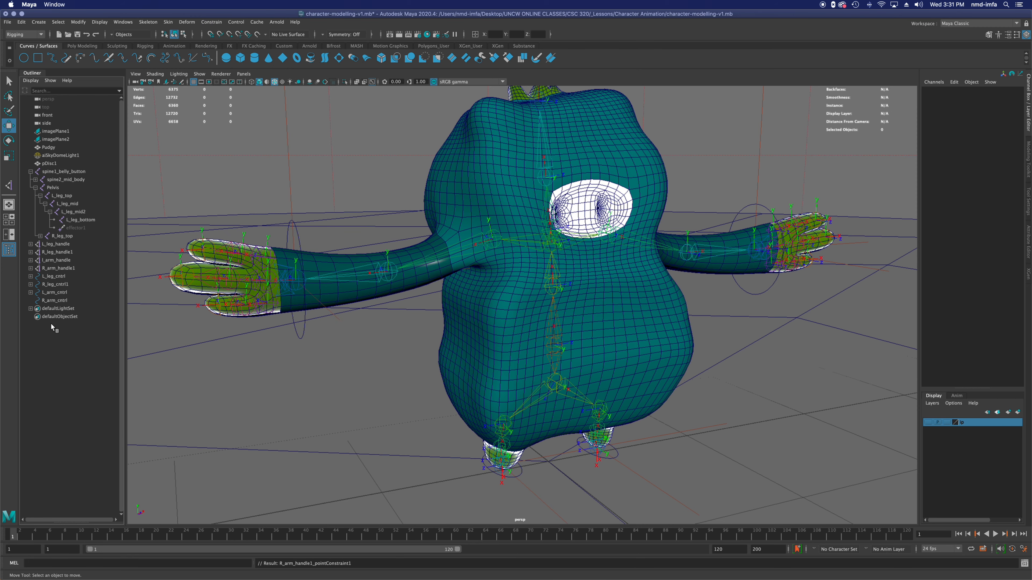
Step: Orient-constrain R_arm_cntrl to the R_arm_wrist joint on all axes, with Maintain offset enabled and weight 1
click(295, 282)
alt+drag(366, 363, 368, 376)
click(332, 354)
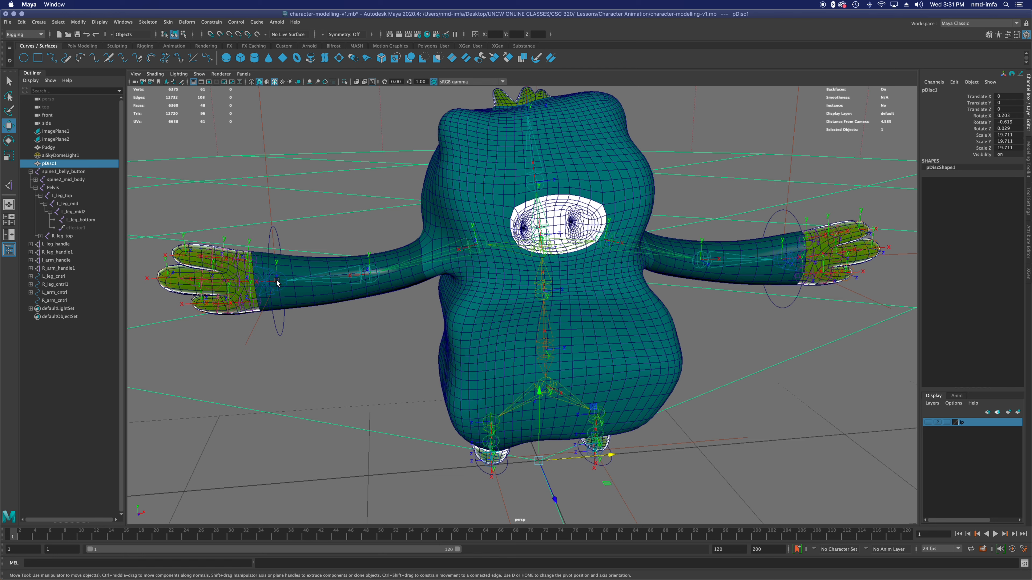
click(282, 275)
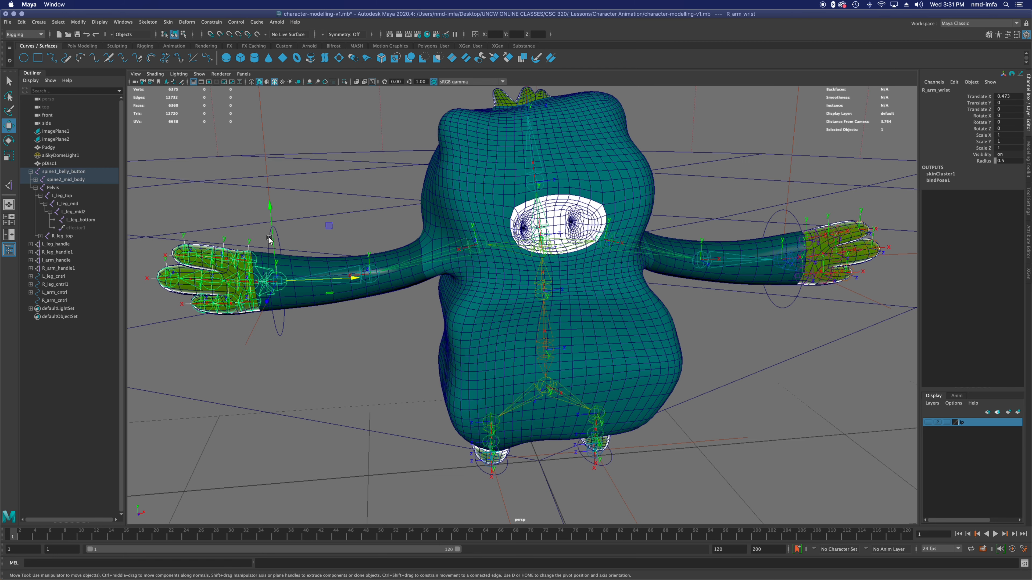
ctrl+click(55, 300)
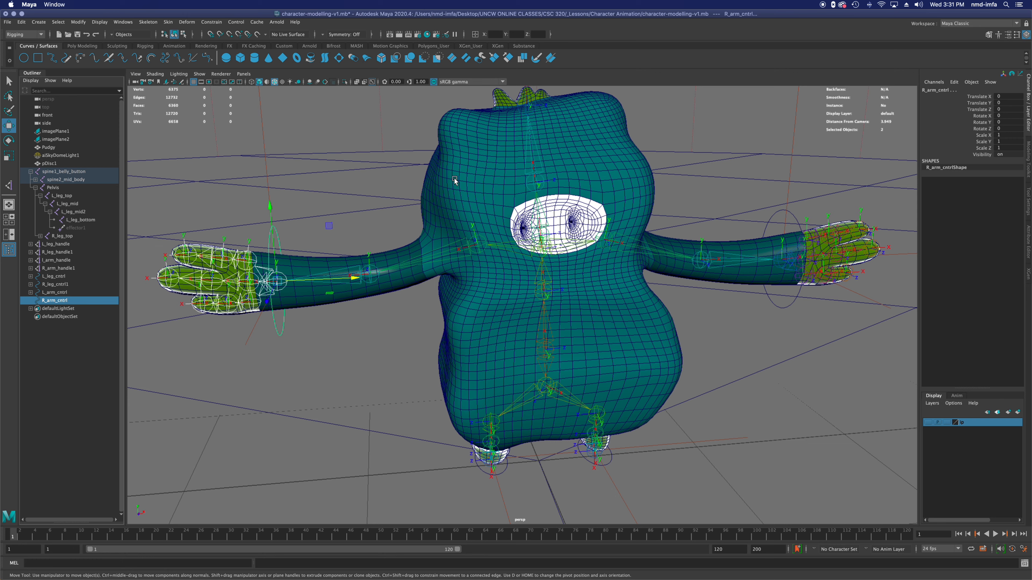
click(211, 22)
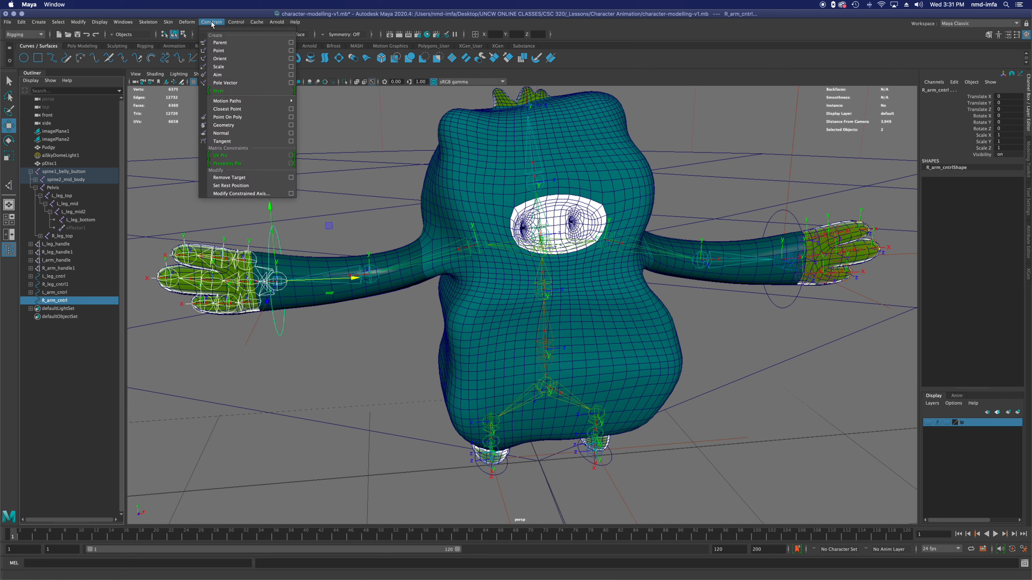
click(292, 59)
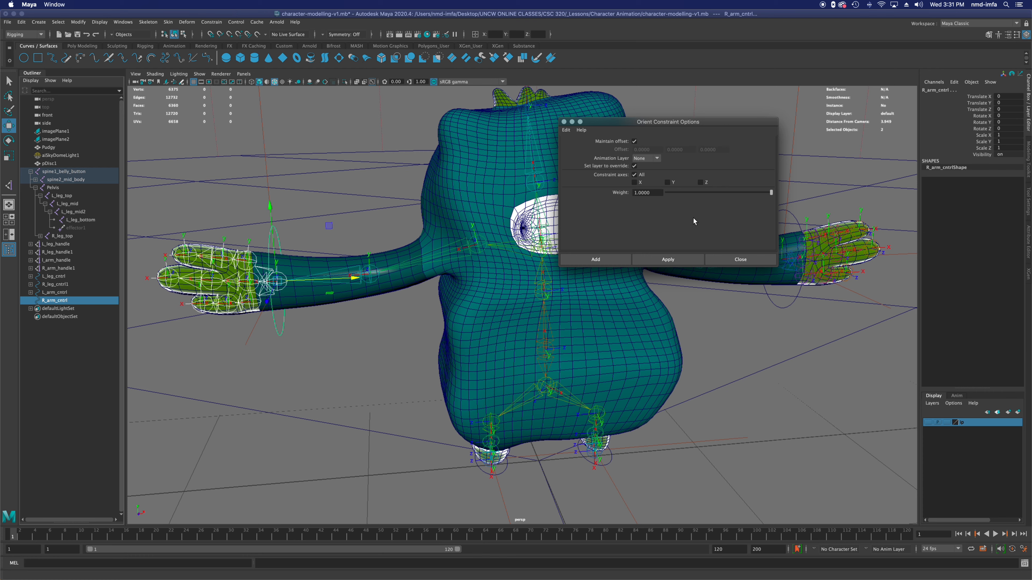
click(668, 259)
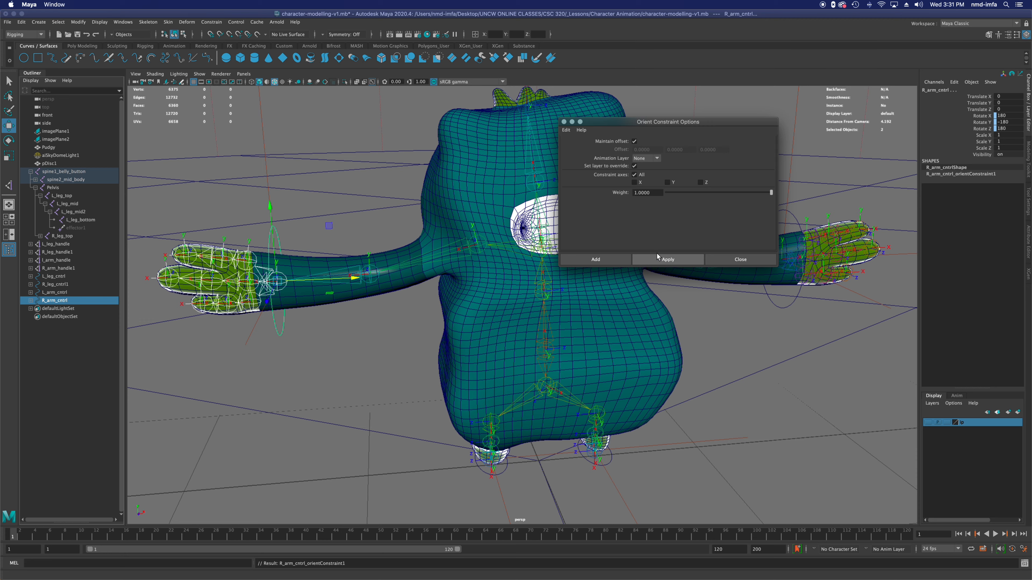
Step: Test moving R_arm_cntrl slightly to check the right arm constraints, then undo the move
click(739, 259)
click(83, 300)
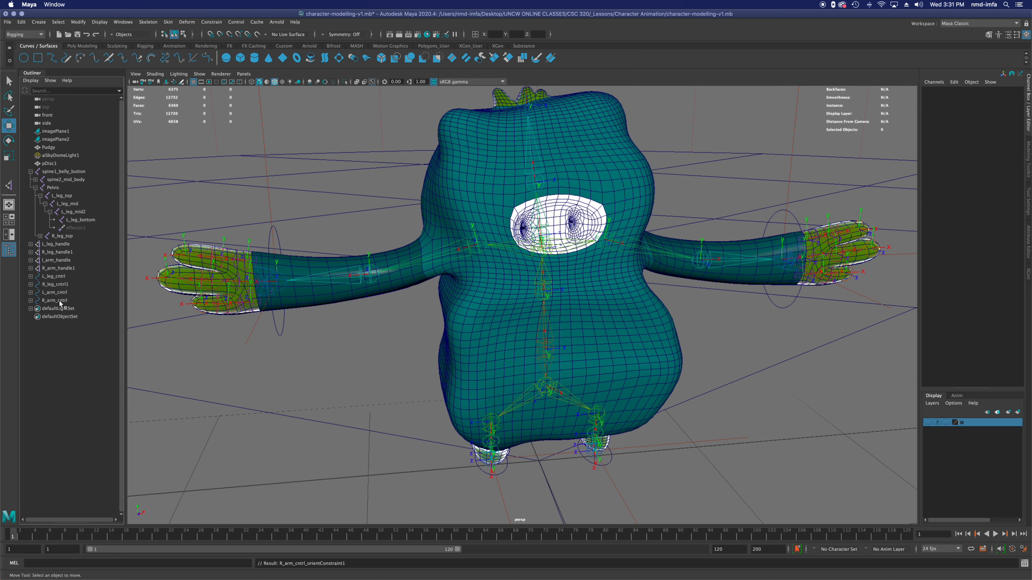
mouse_move(367, 287)
mouse_down()
mouse_move(397, 277)
mouse_move(346, 283)
mouse_move(369, 297)
mouse_move(359, 296)
mouse_up()
key(super+z)
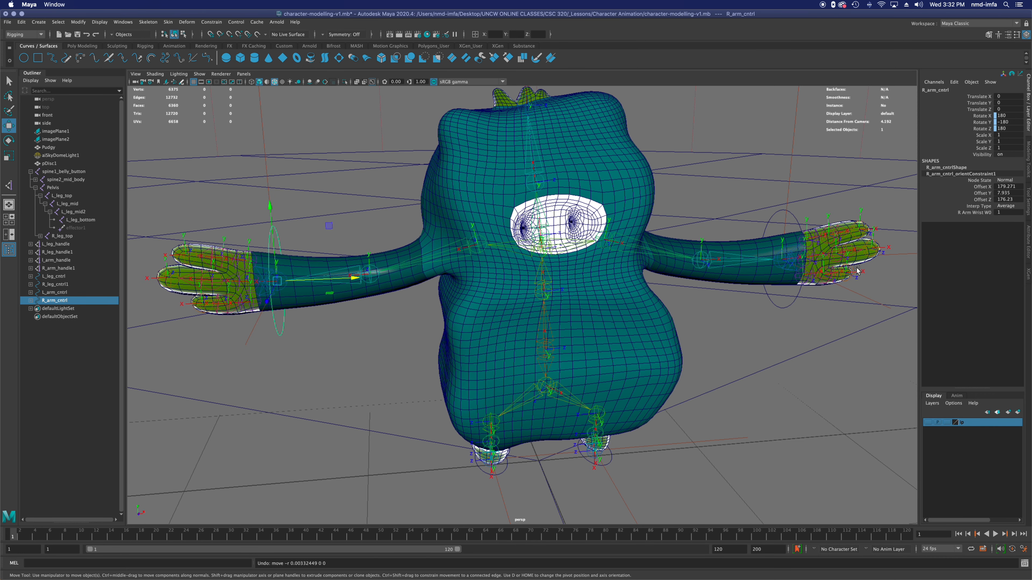
Step: Try to create an IK spline handle from the Pelvis joint up to the upper spine joint, then undo the joint pick
alt+drag(784, 327, 701, 325)
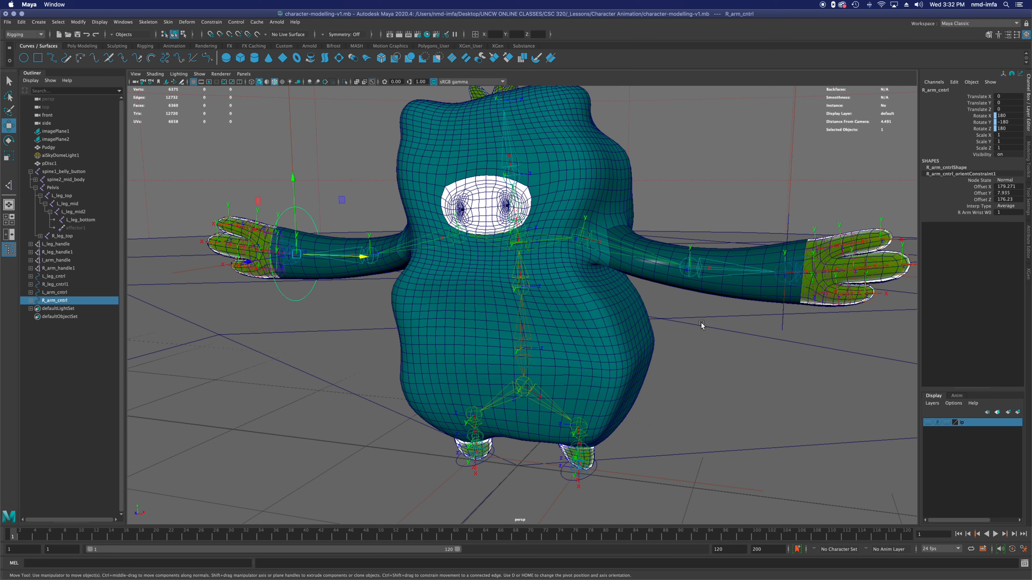
alt+middle_drag(674, 380, 631, 337)
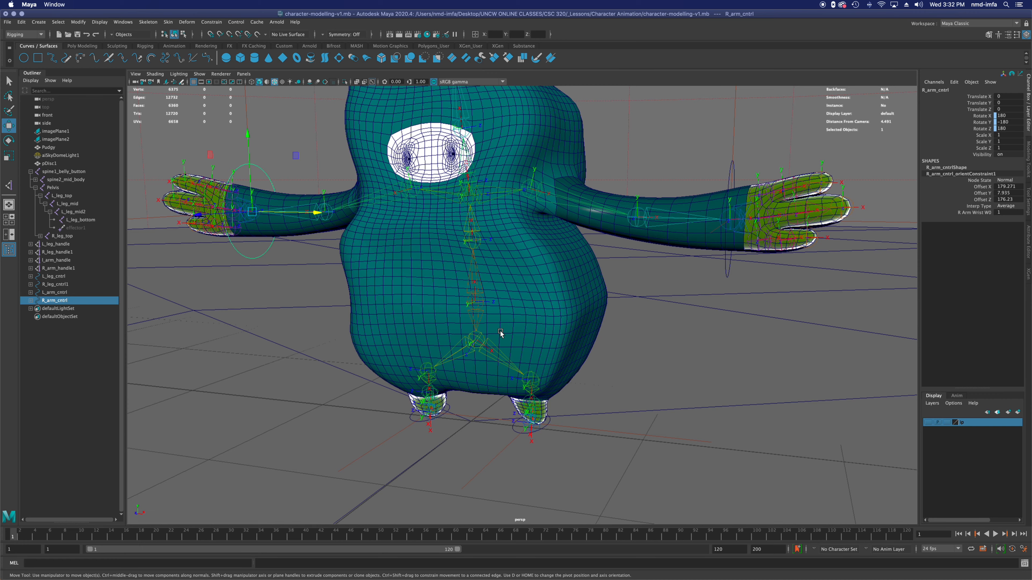
scroll(500, 333, up, 3)
alt+drag(500, 334, 486, 343)
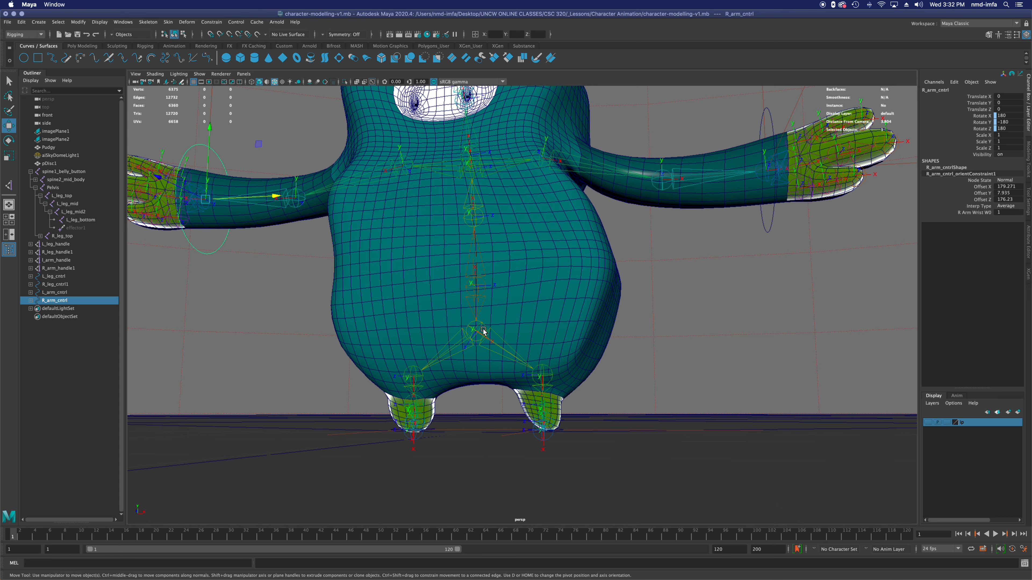
mouse_move(516, 308)
alt+mouse_down()
mouse_move(519, 290)
mouse_move(525, 325)
mouse_move(514, 322)
alt+mouse_up()
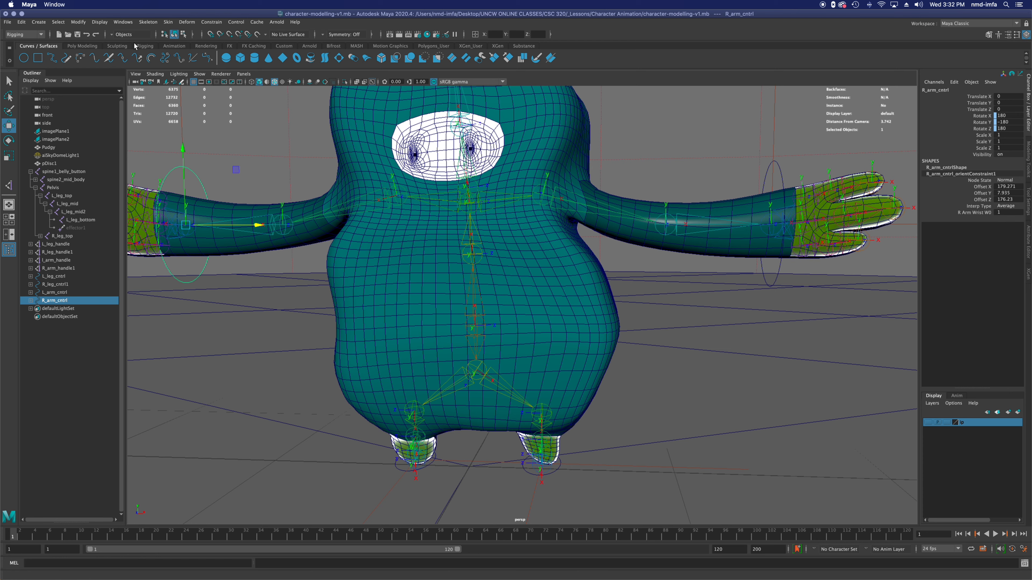
click(145, 46)
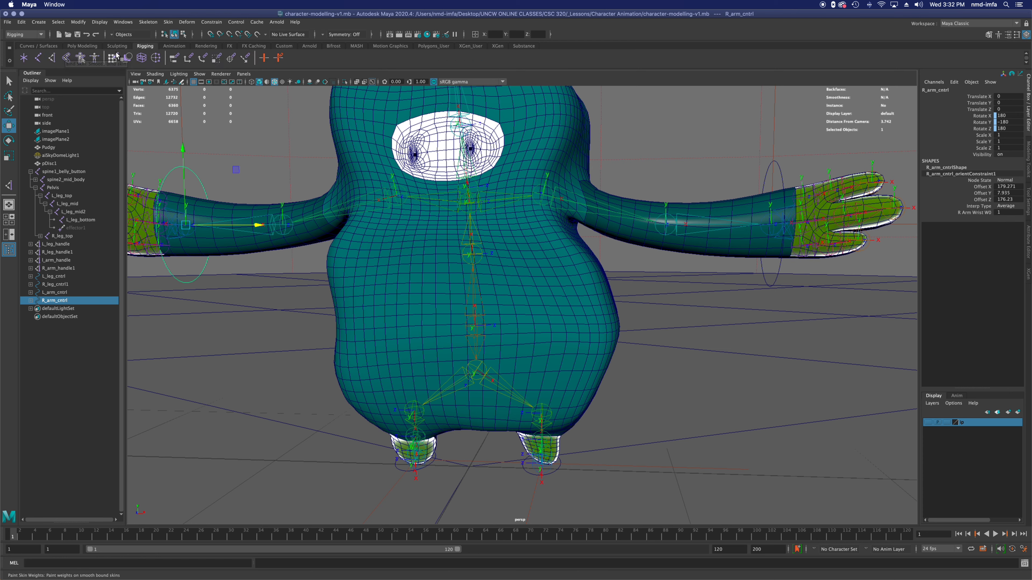
click(147, 22)
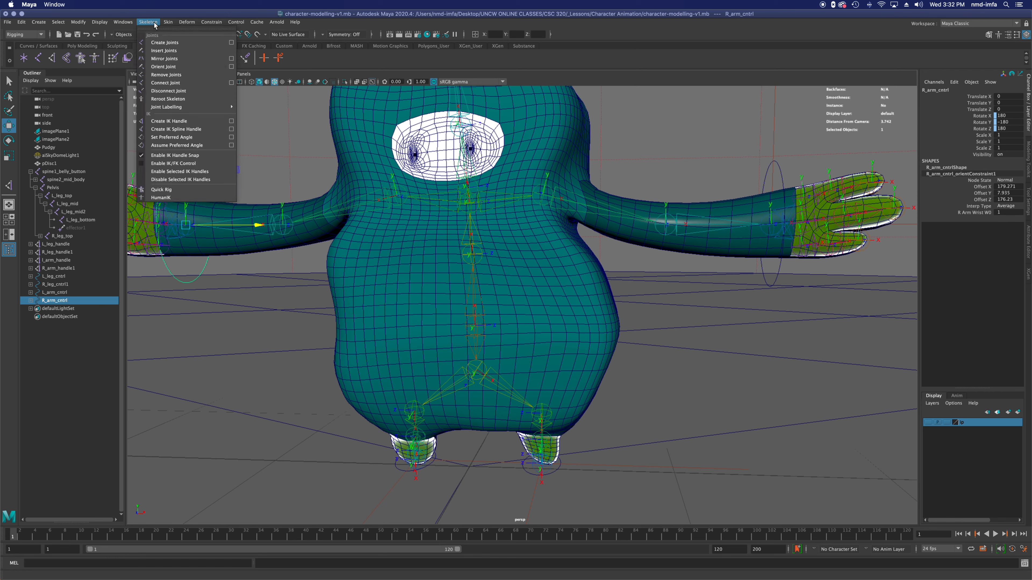
click(186, 130)
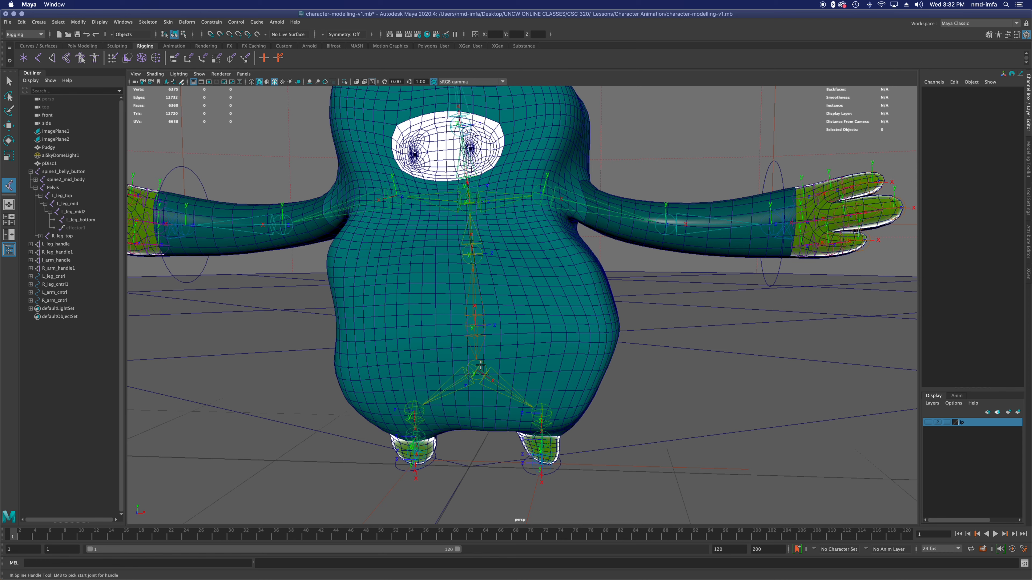
click(480, 365)
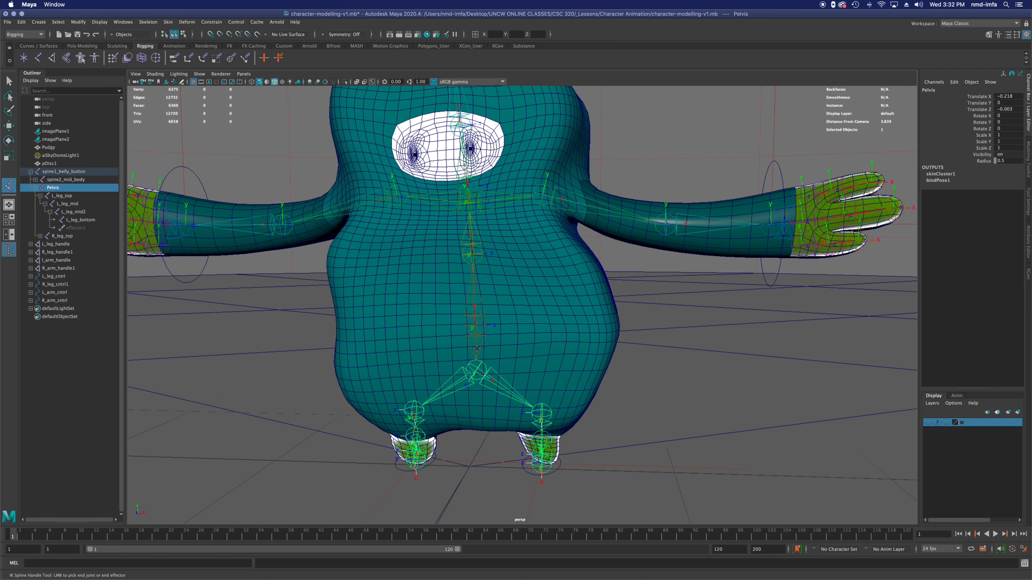
click(475, 215)
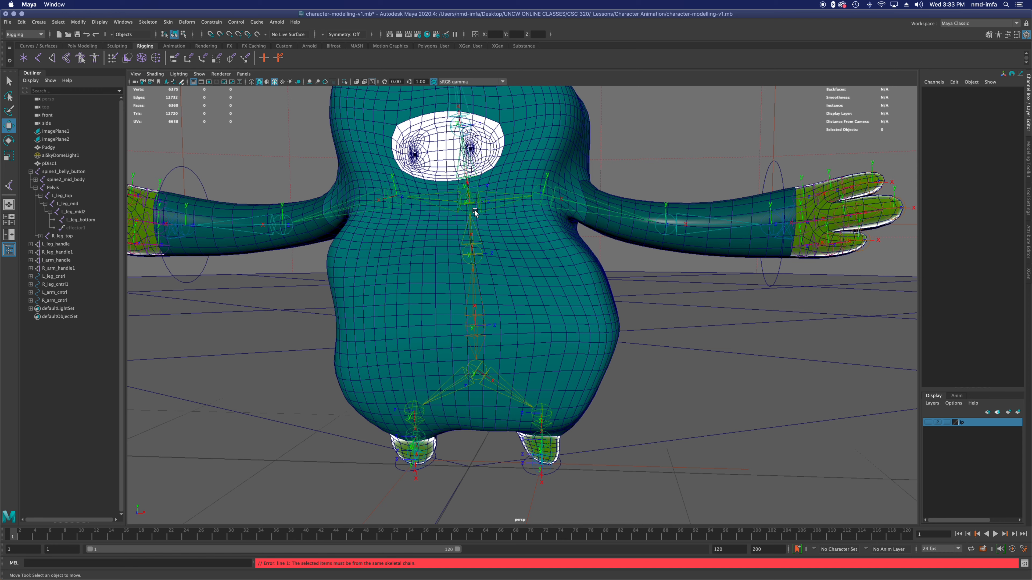
key(z)
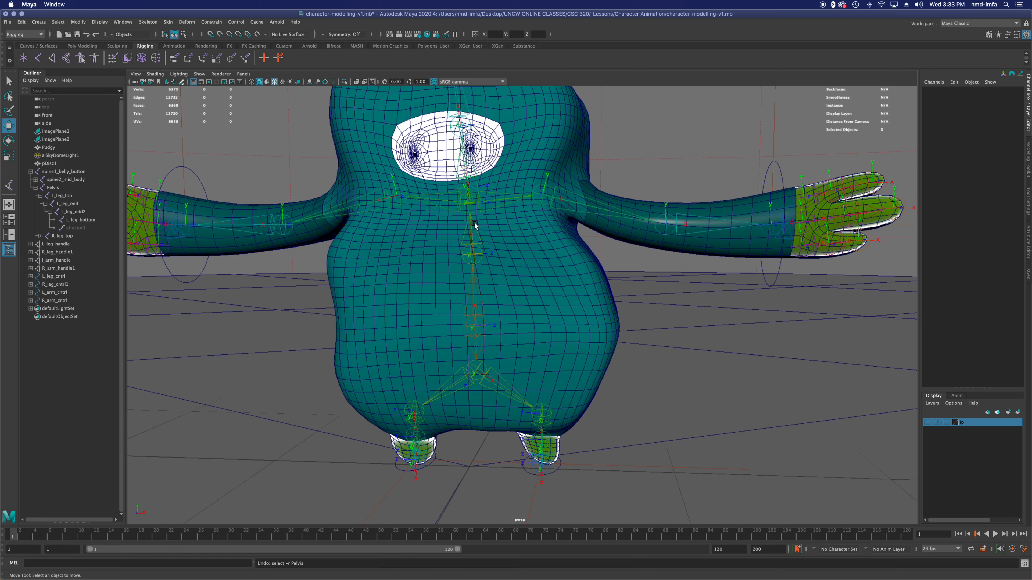
Step: Retry the IK spline handle from Pelvis to the joint below the neck, then undo back to the R_arm_cntrl selection
click(9, 185)
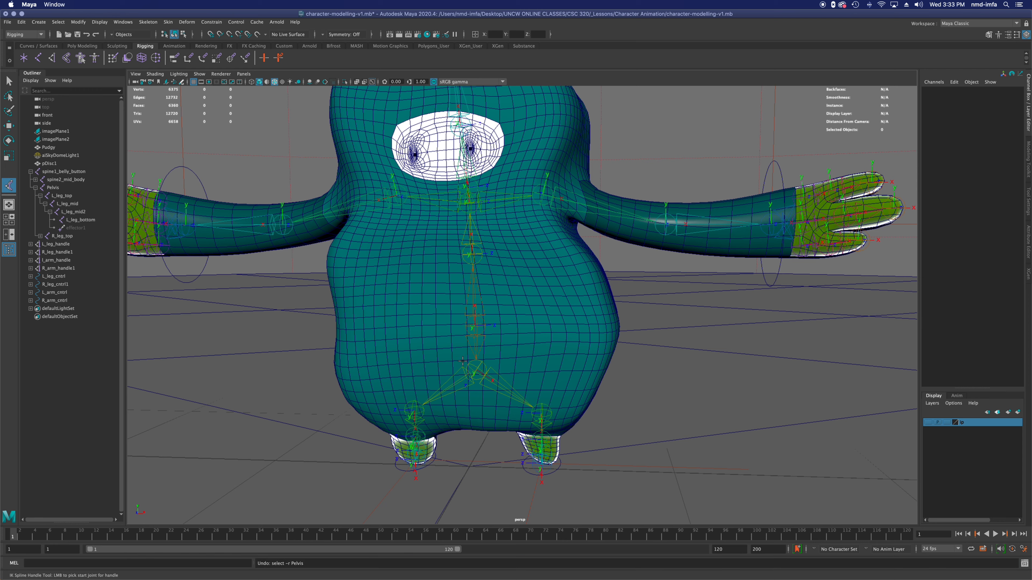
click(480, 365)
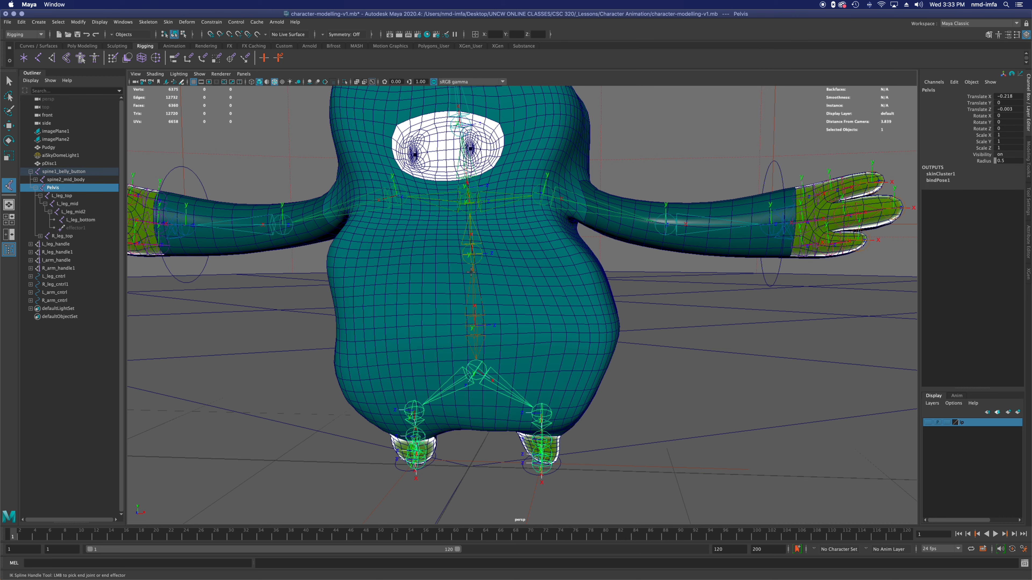
click(471, 208)
scroll(470, 230, up, 2)
alt+middle_drag(470, 230, 468, 293)
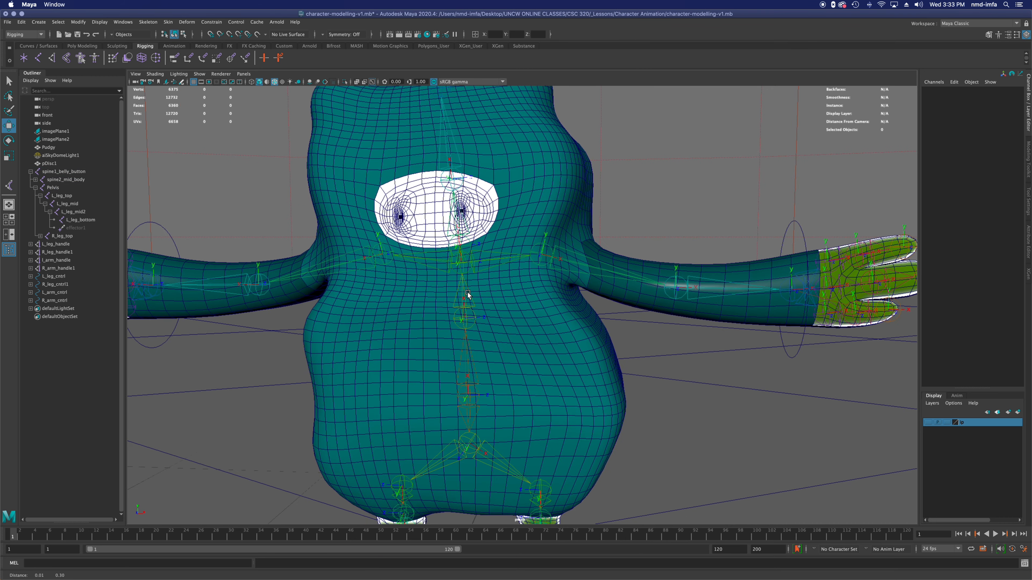
key(super+z)
key(super+z)
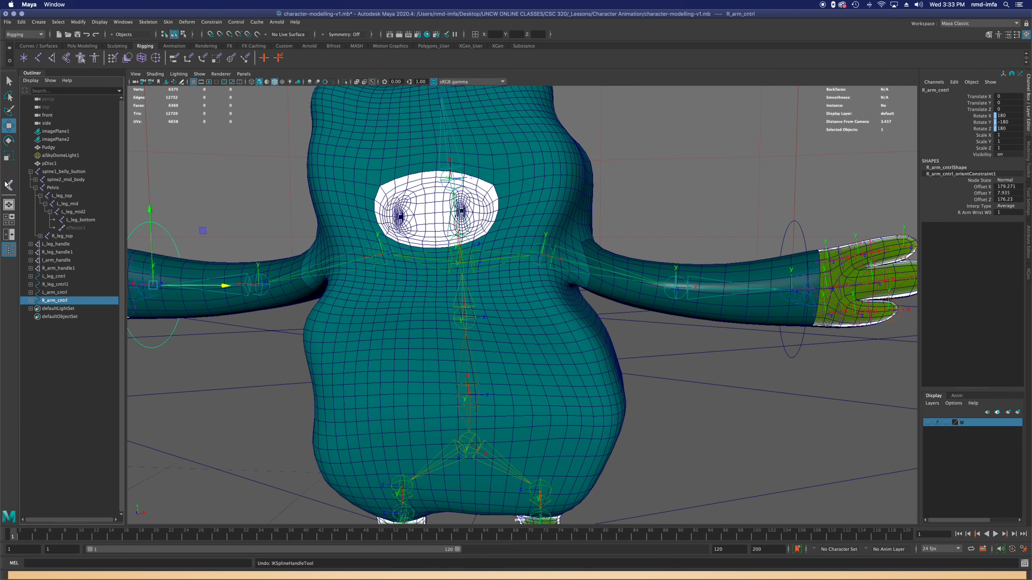
Step: Restart the IK Spline Handle tool on the Pelvis joint and hide the Pudgy mesh to expose the skeleton
click(6, 185)
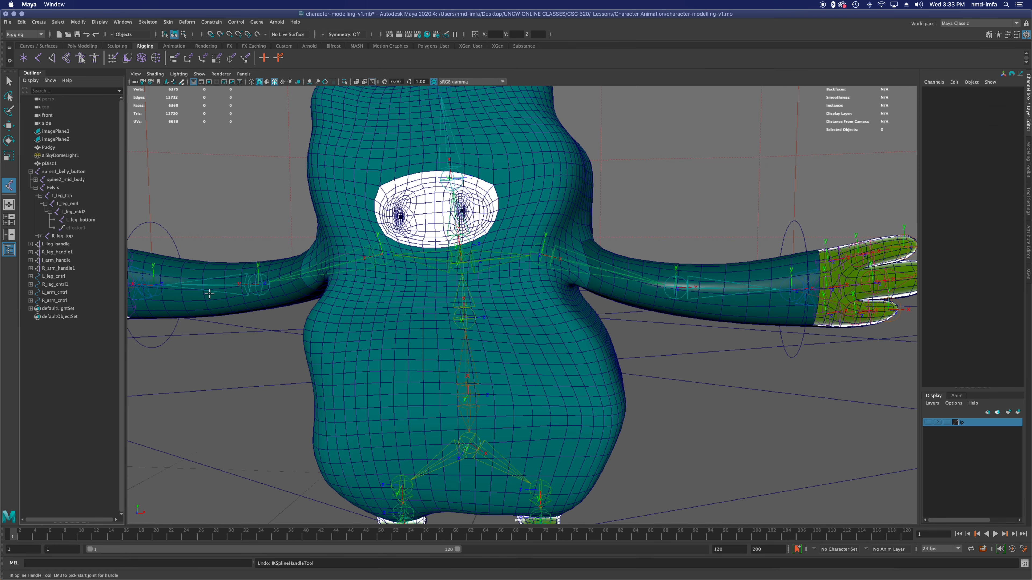
click(473, 439)
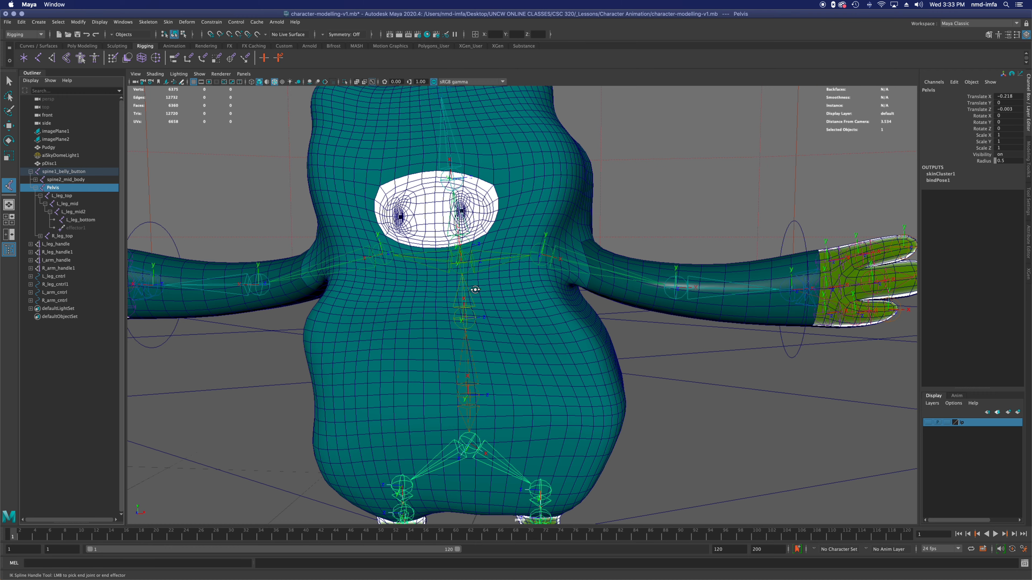
alt+drag(475, 289, 451, 285)
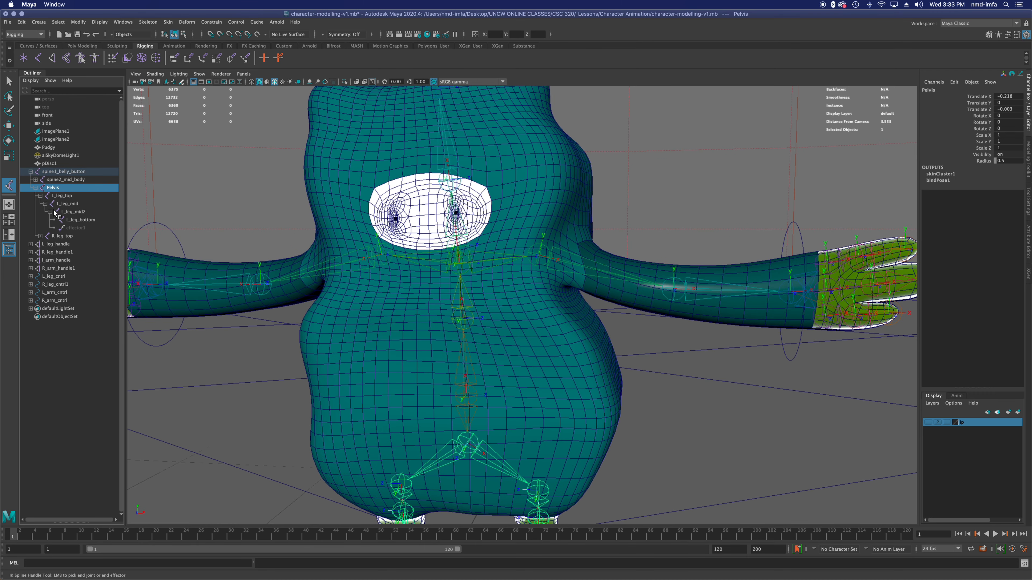
click(49, 148)
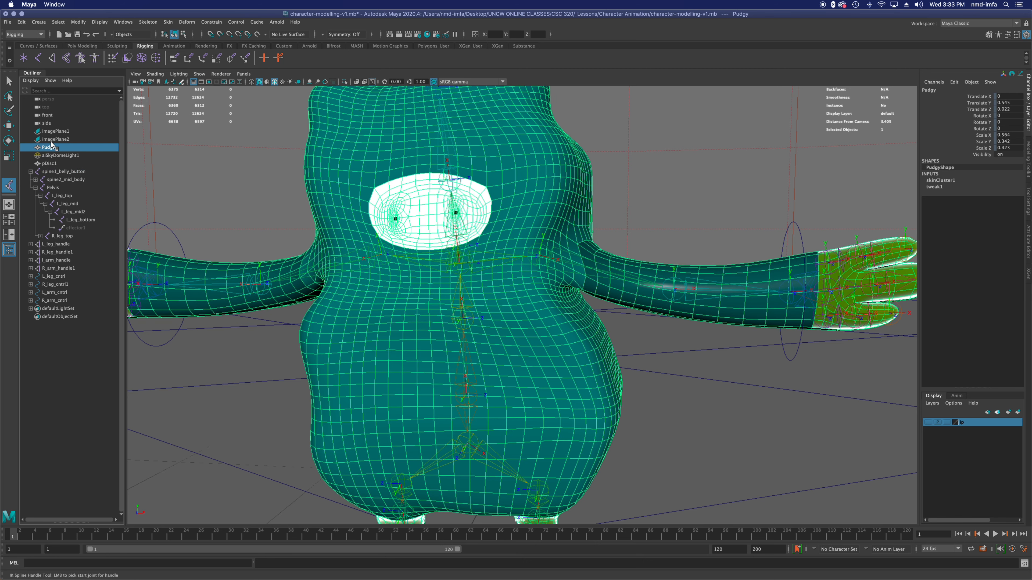
key(ctrl+h)
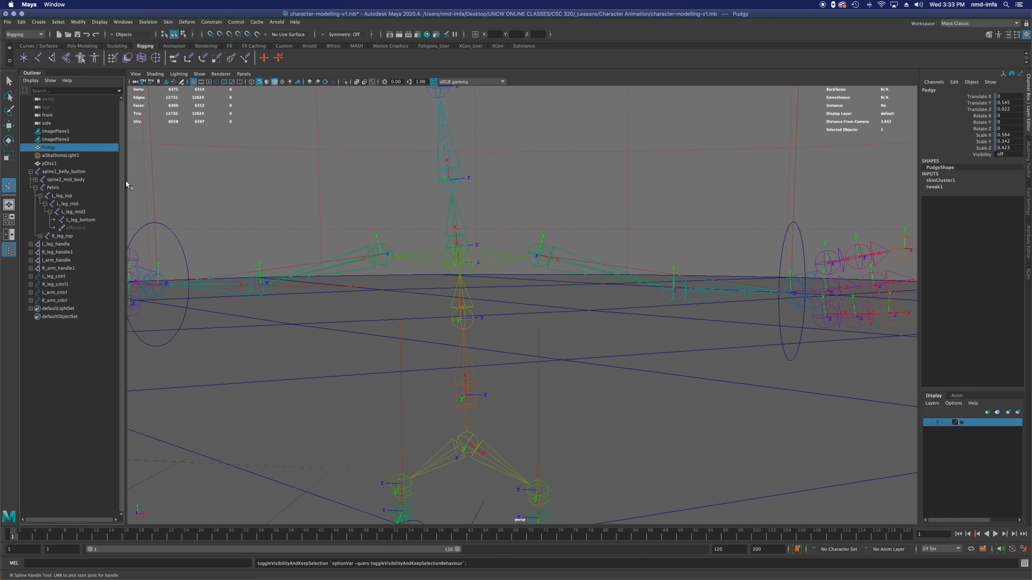
Step: Undo the mistaken spine3_neck start pick and try the IK spline handle from Pelvis to spine3_neck
click(465, 271)
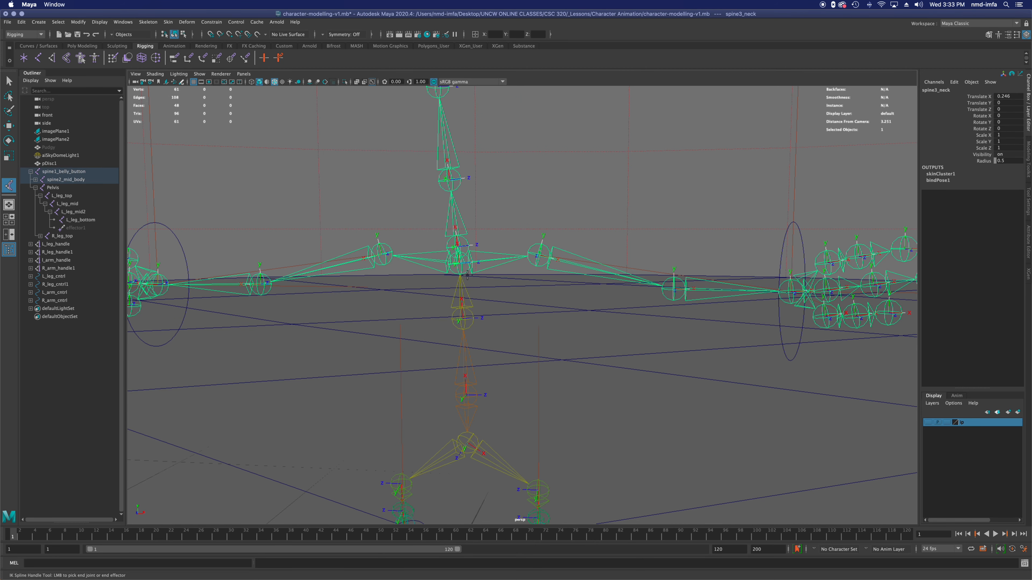
key(ctrl+z)
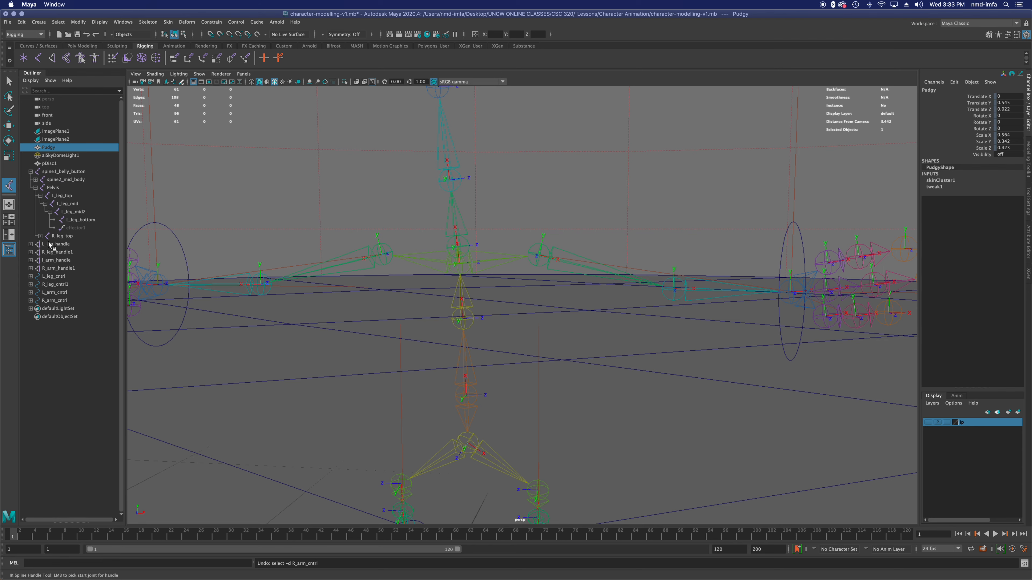
click(477, 438)
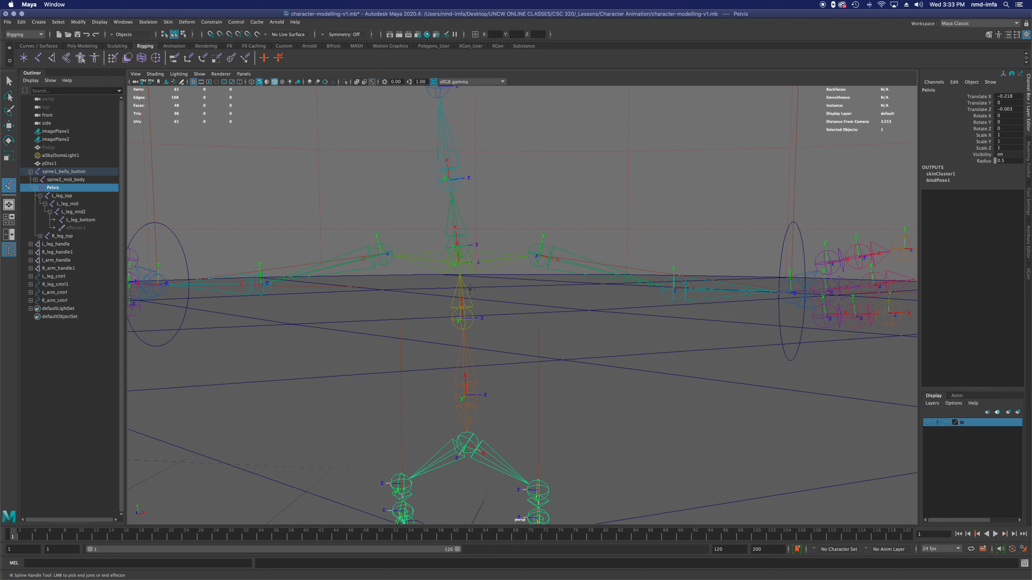
click(466, 273)
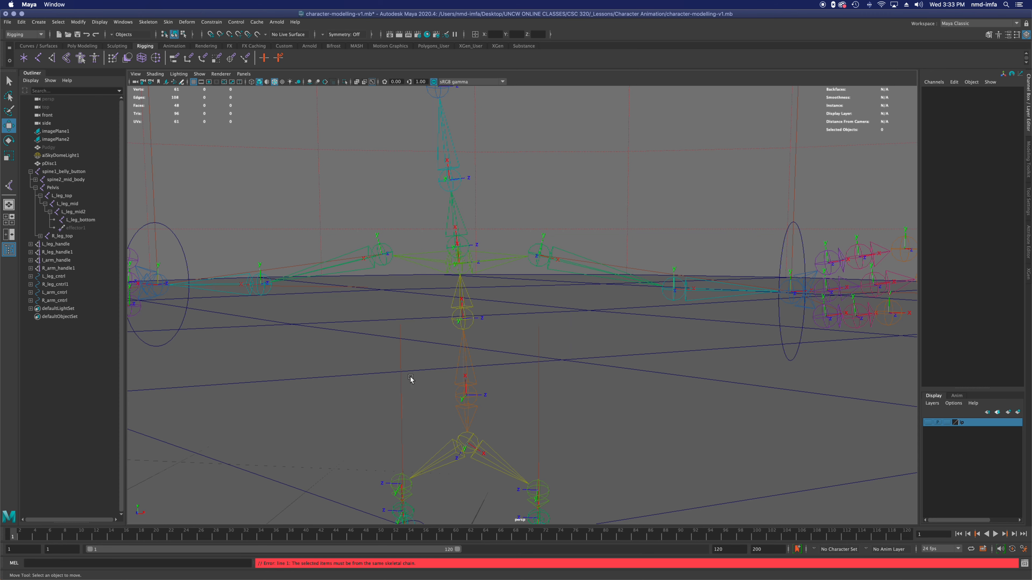
Step: Examine the spine chain by selecting spine3_neck, spine2_mid_body and spine1_belly_button one after another
scroll(473, 351, up, 4)
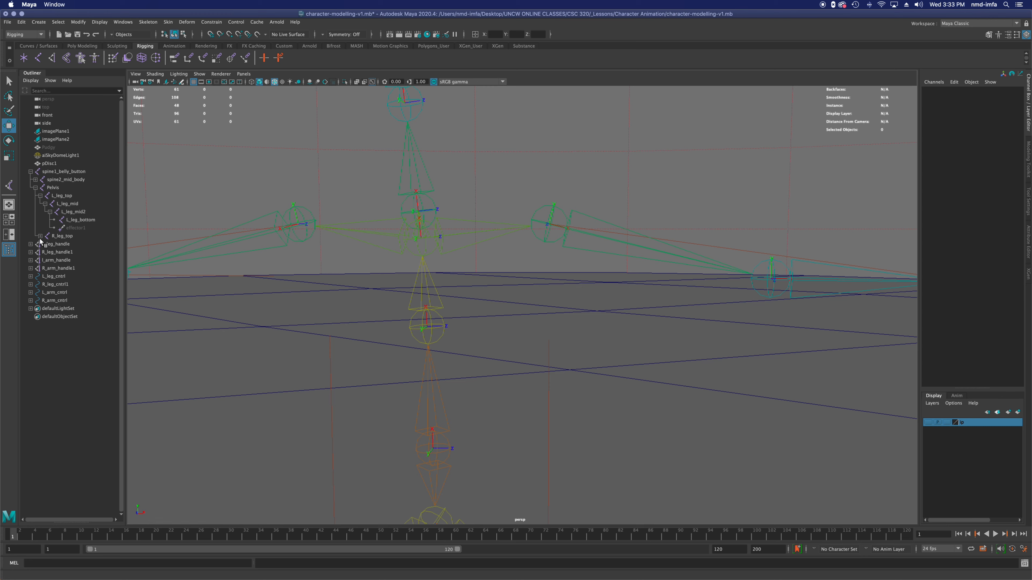
click(432, 257)
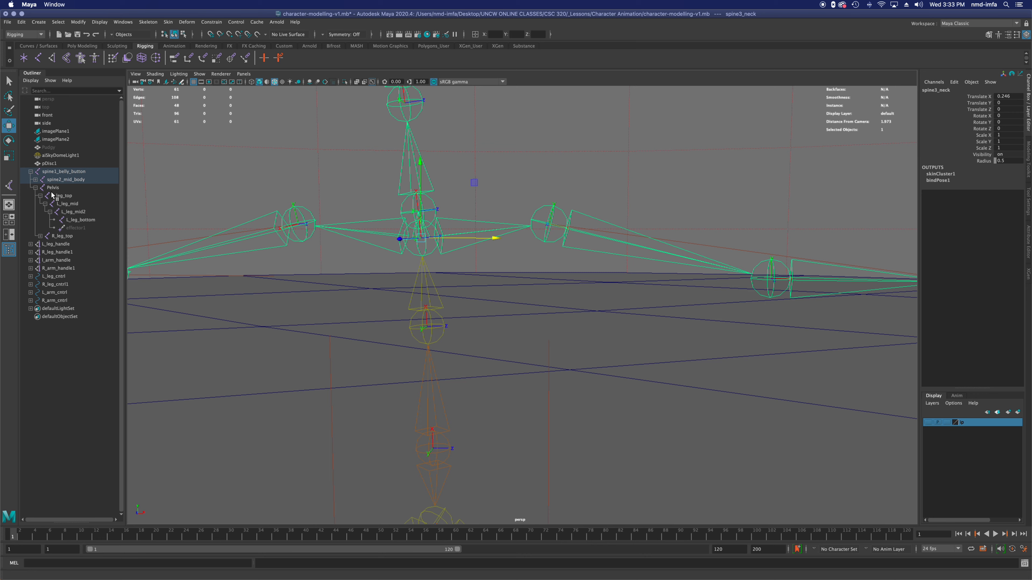
click(53, 181)
click(342, 350)
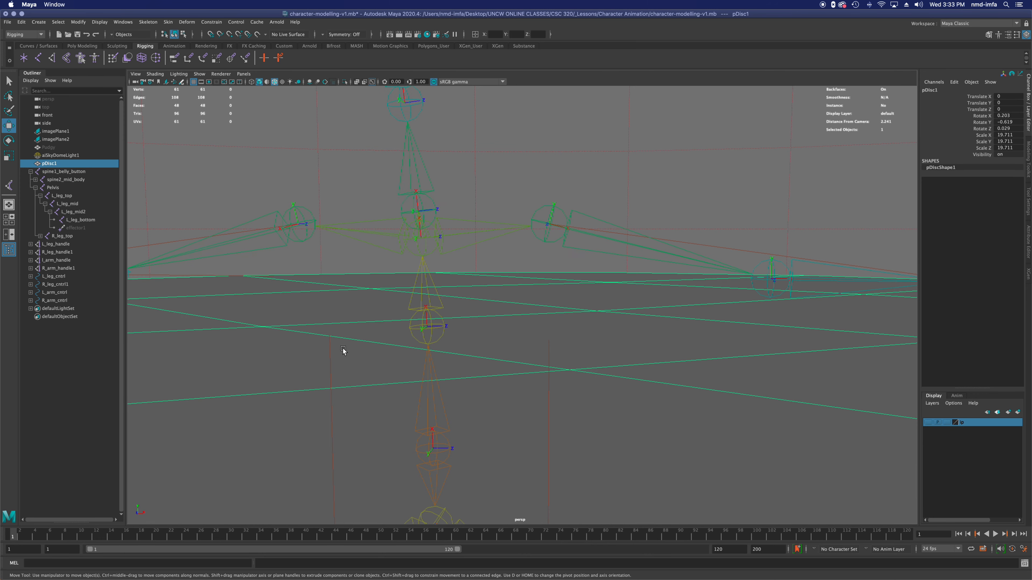
click(423, 344)
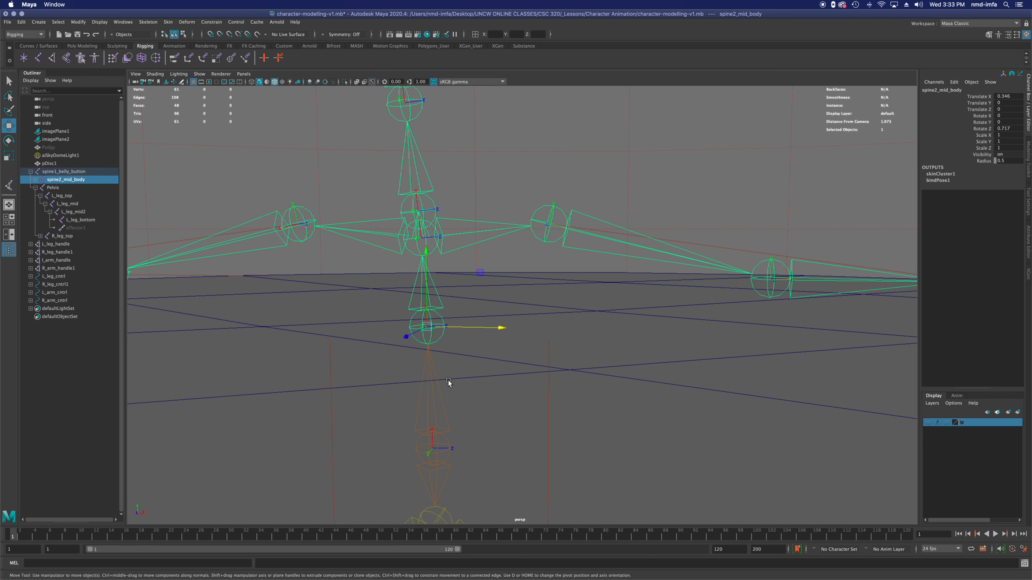
click(432, 384)
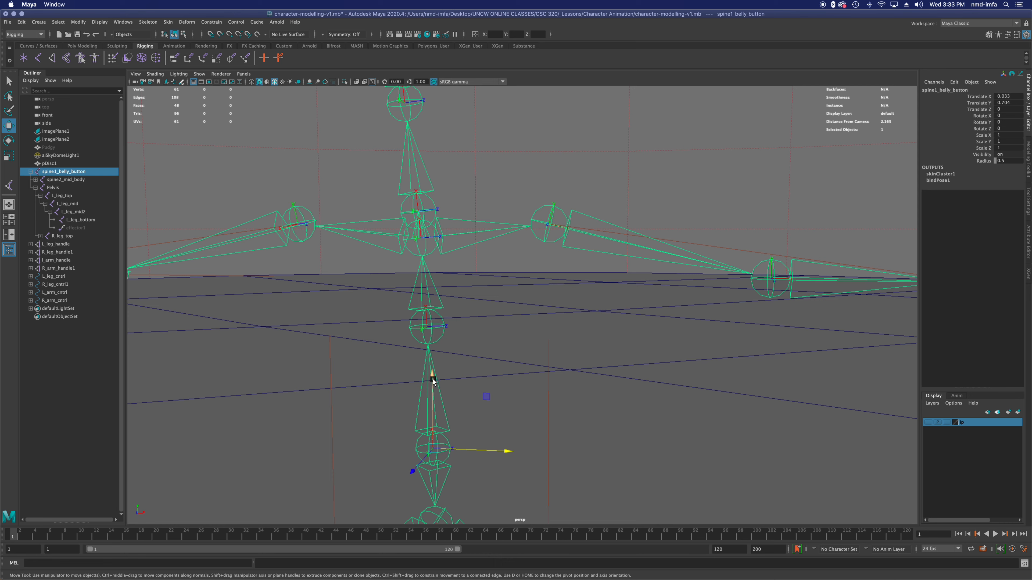
Step: Expand spine2_mid_body and spine3_neck in the hierarchy and compare the spine1_belly_button, Pelvis and spine2_mid_body branches
click(36, 180)
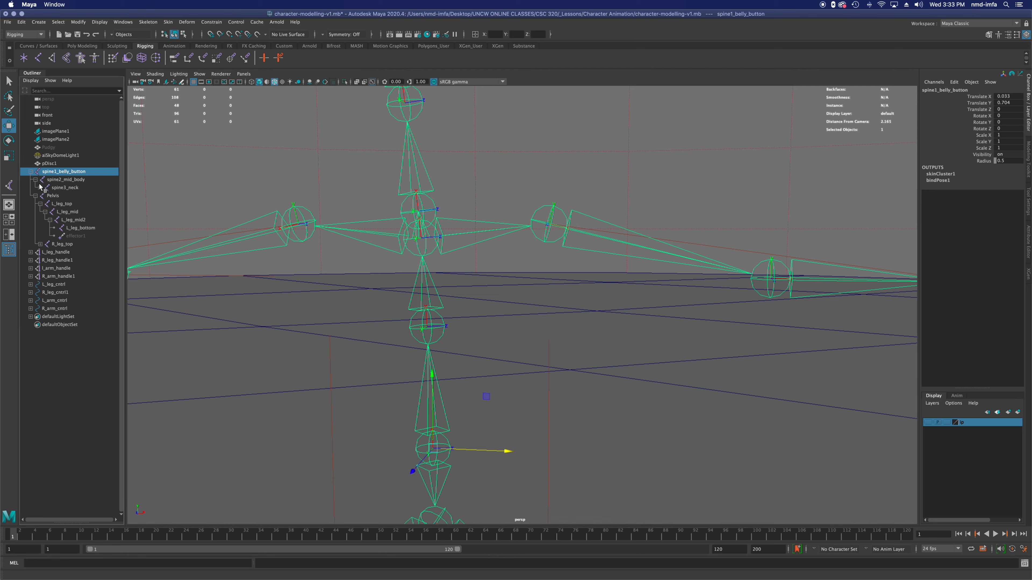
click(41, 187)
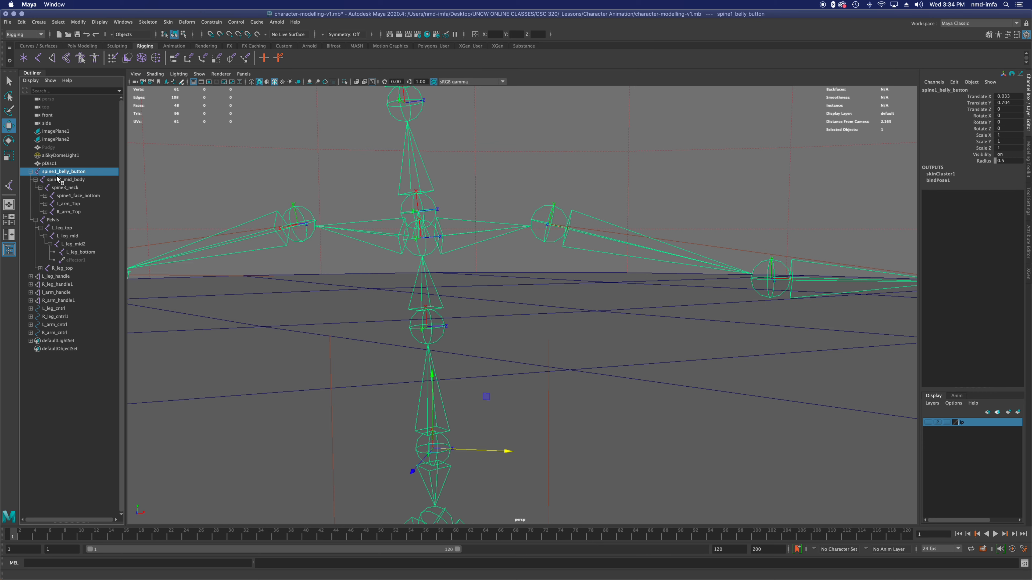
click(57, 163)
click(60, 172)
scroll(276, 238, down, 5)
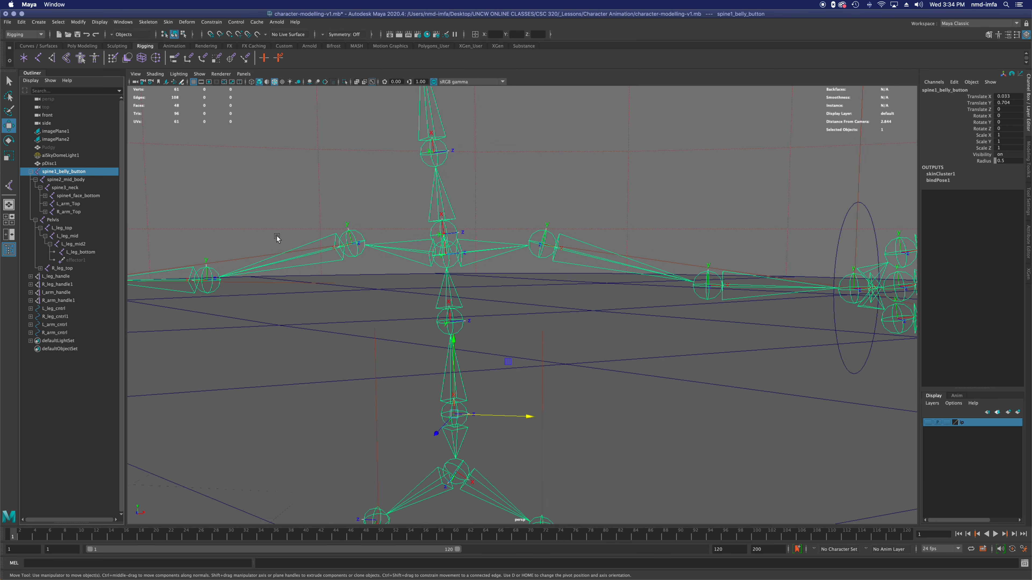
click(57, 219)
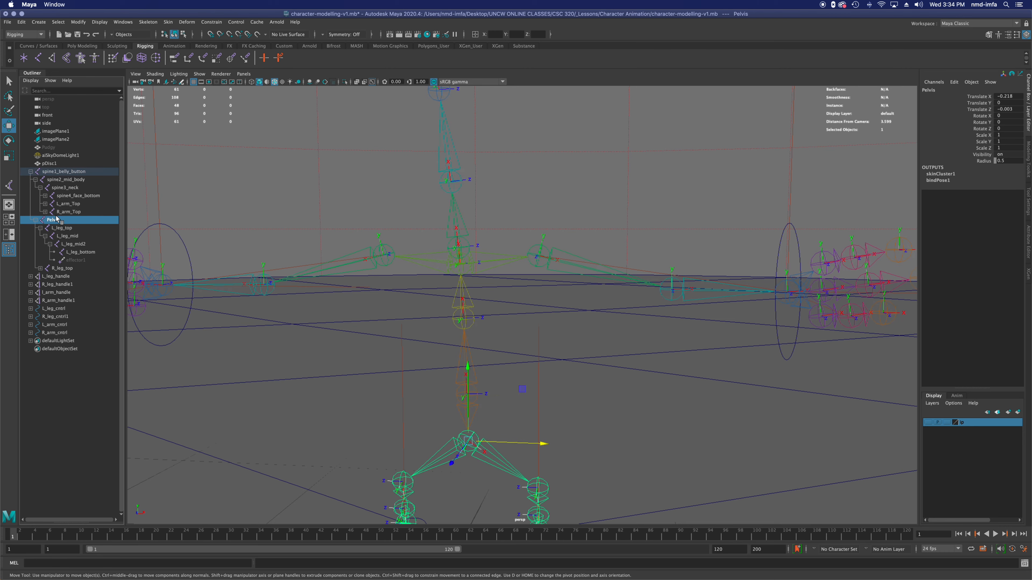
click(63, 179)
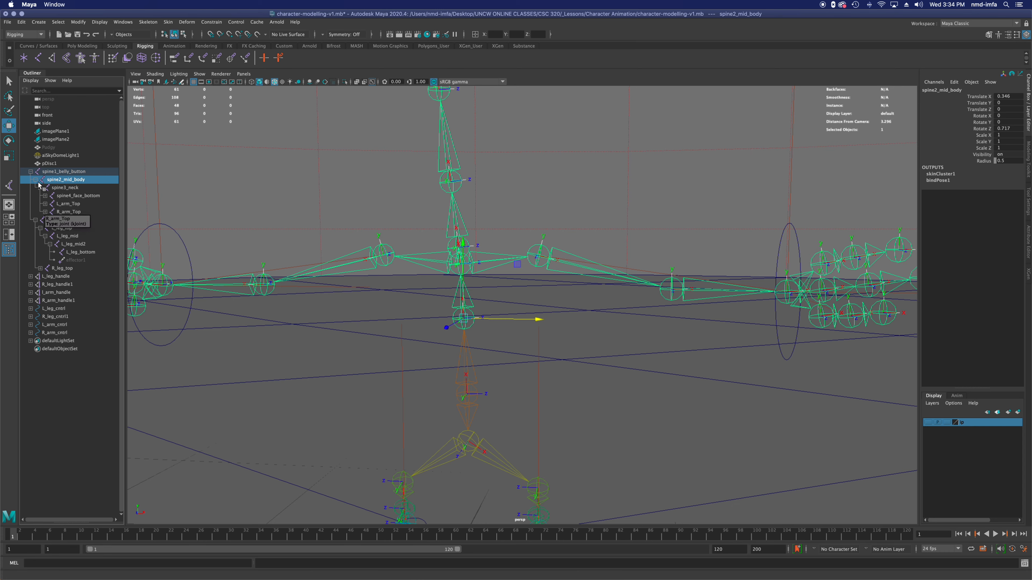
Step: Compare the spine2_mid_body and Pelvis joints, and reparent Pelvis under spine2_mid_body in the hierarchy
click(54, 172)
click(58, 179)
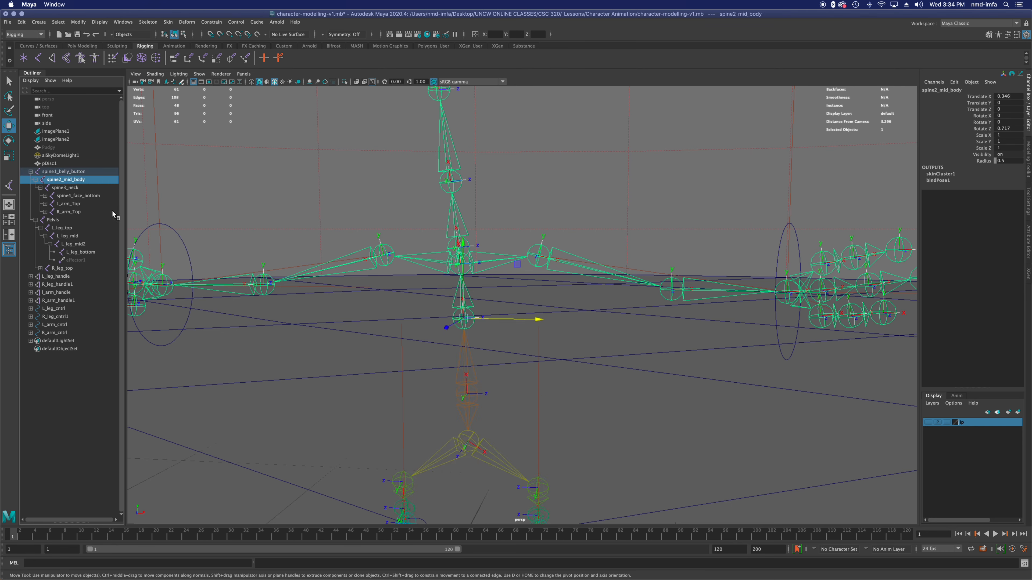
click(51, 220)
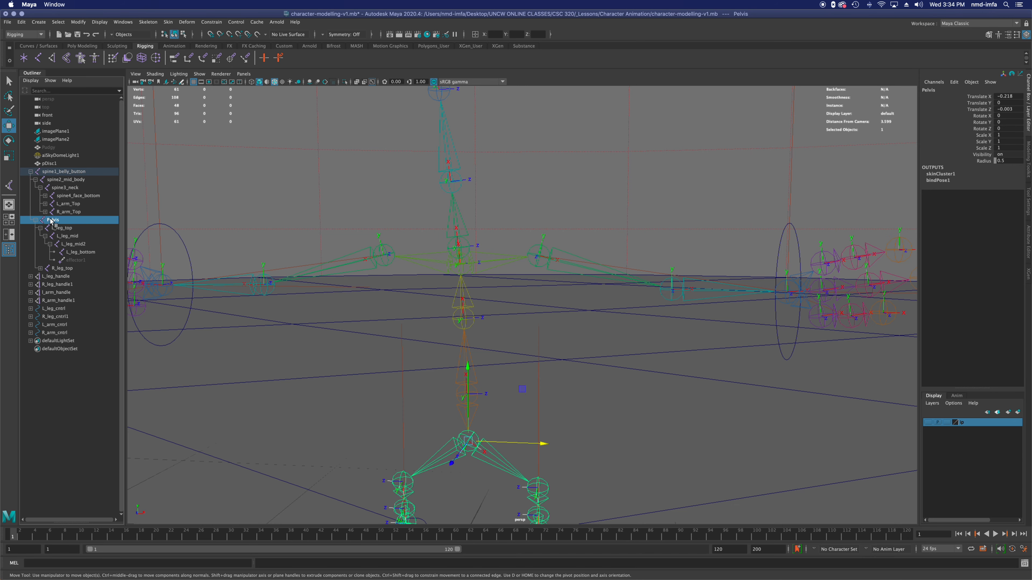
click(64, 180)
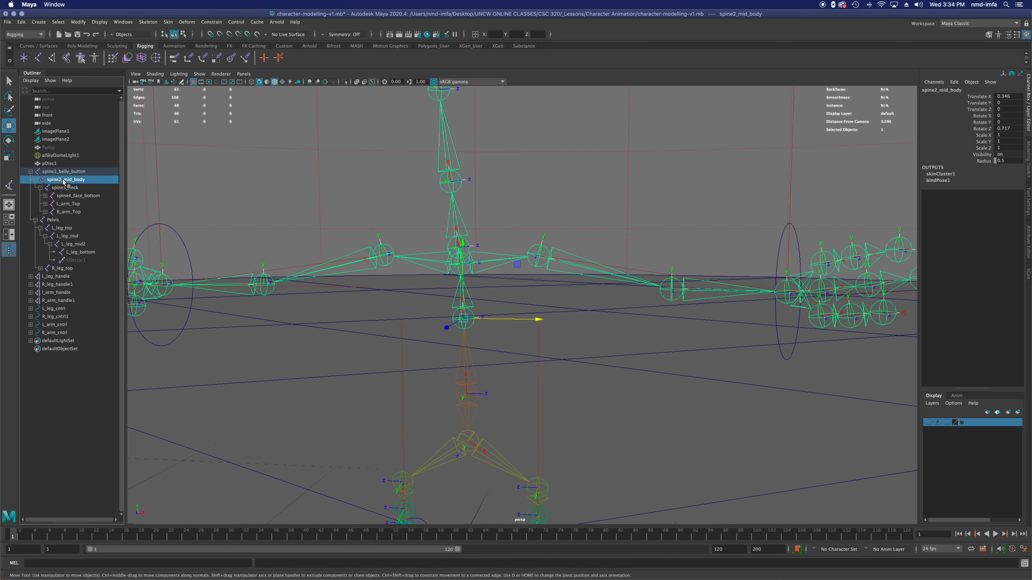
click(53, 220)
drag(54, 221, 70, 182)
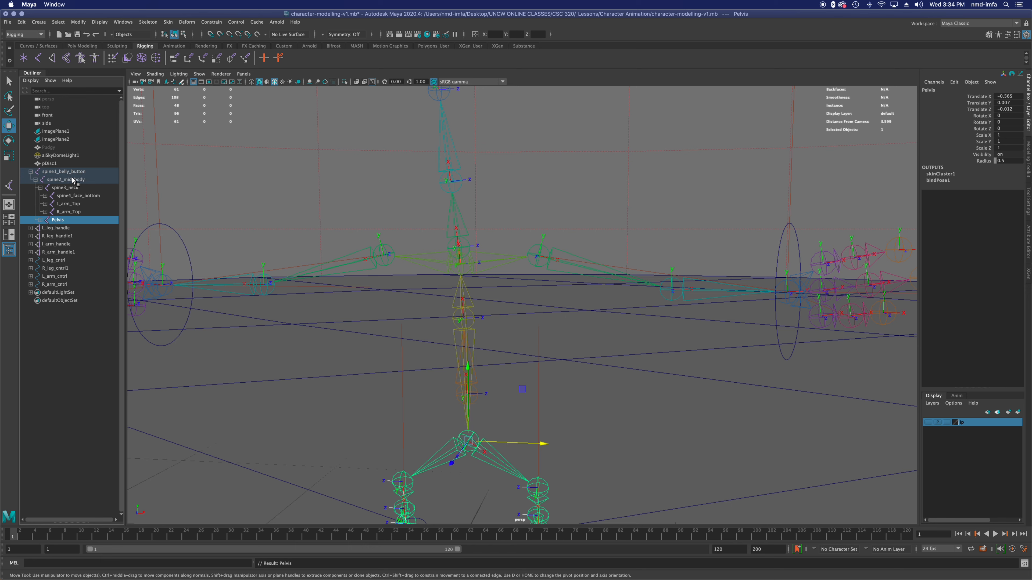
Step: Expand the Pelvis branch with both leg chains and compare the spine3_neck and spine2_mid_body joints
alt+drag(334, 317, 334, 348)
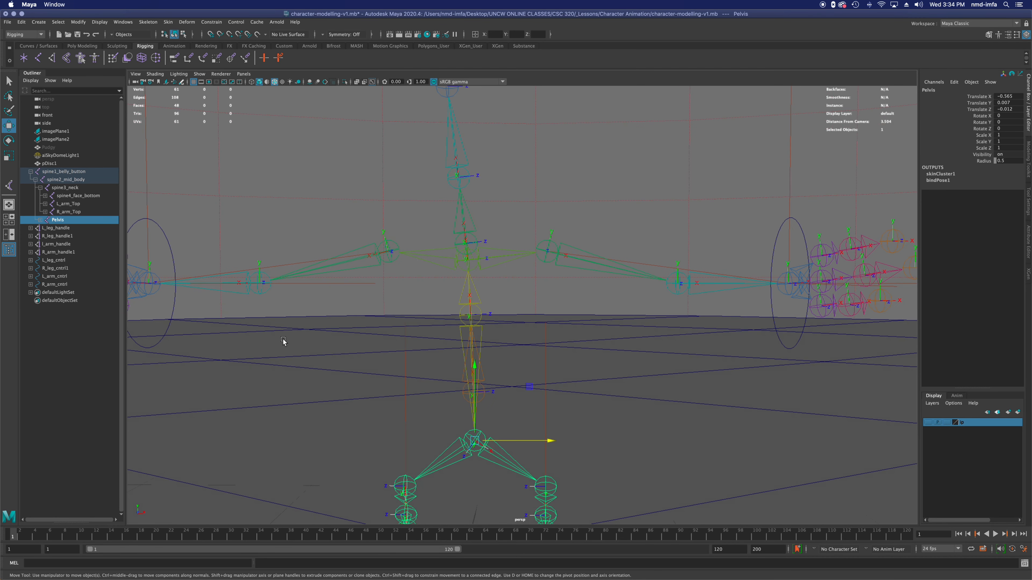
click(41, 220)
click(45, 229)
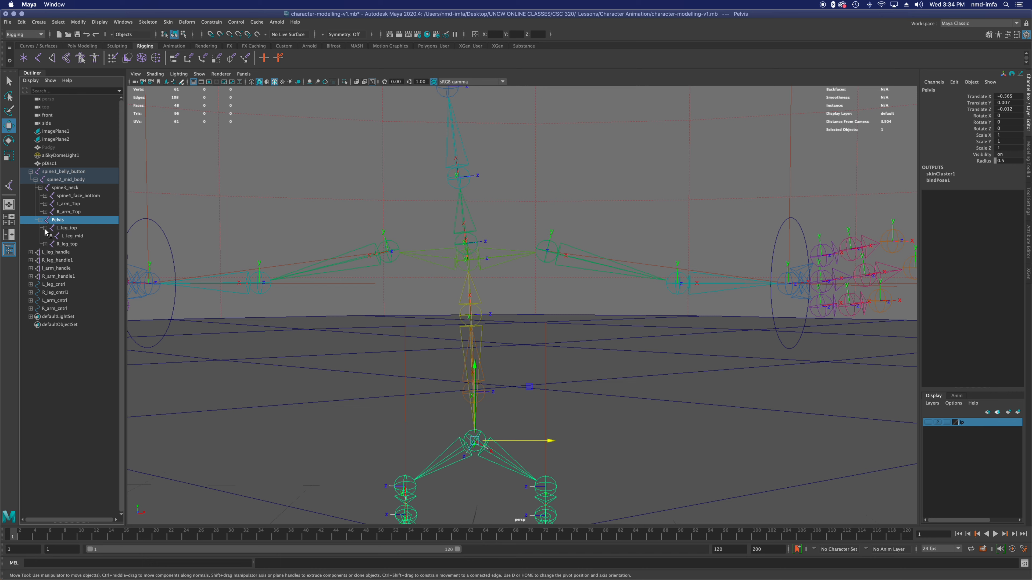
click(44, 244)
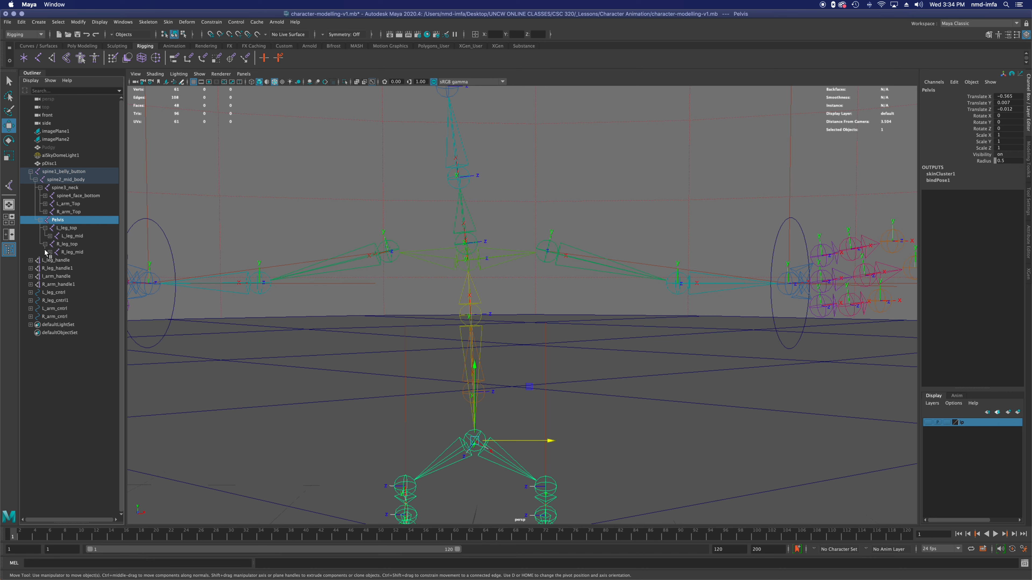
click(57, 188)
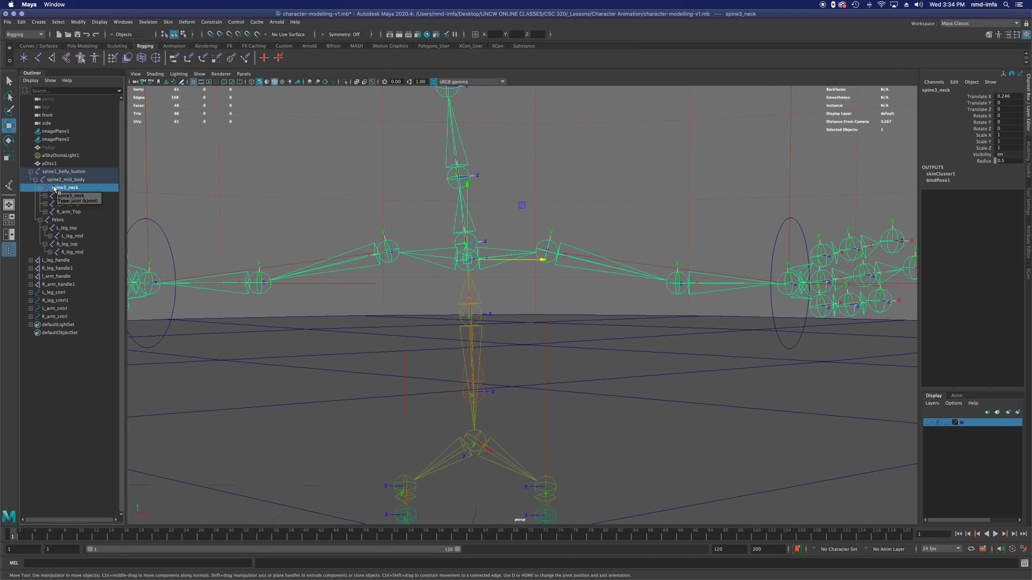
click(55, 179)
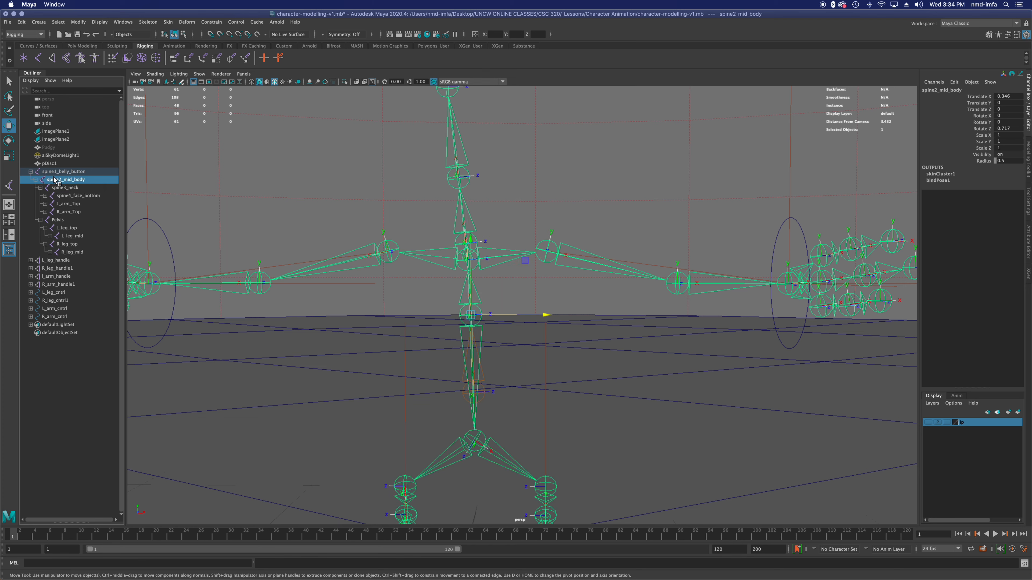
click(54, 188)
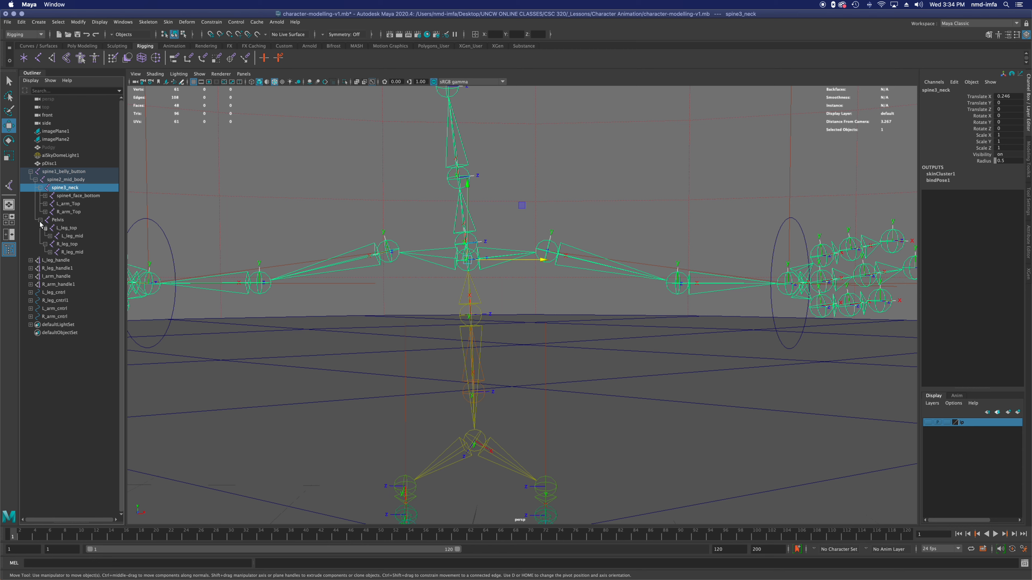
Step: Collapse the spine3_neck and Pelvis branches and examine which part of the skeleton each of the two joints controls
click(40, 187)
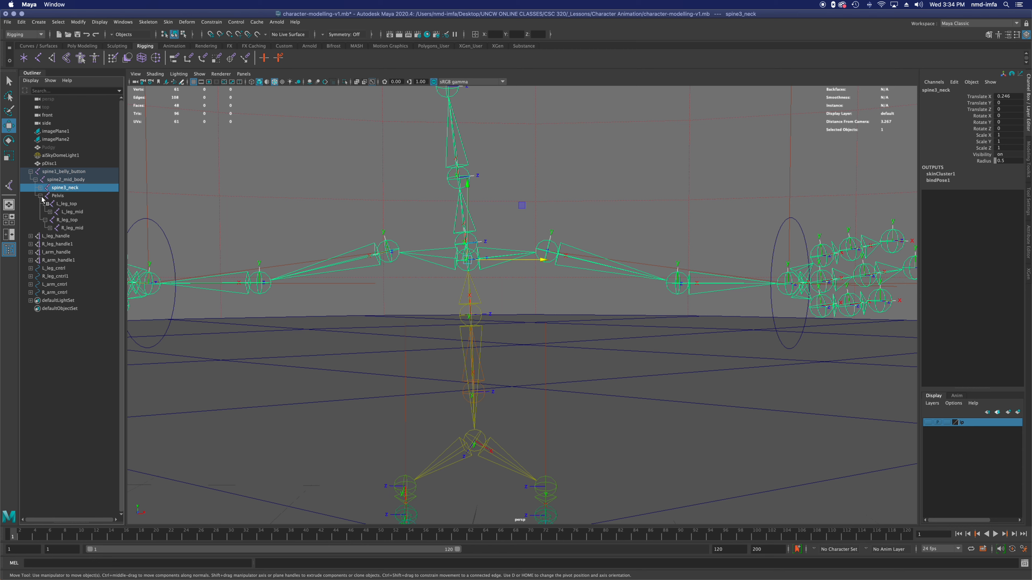
click(41, 196)
click(51, 195)
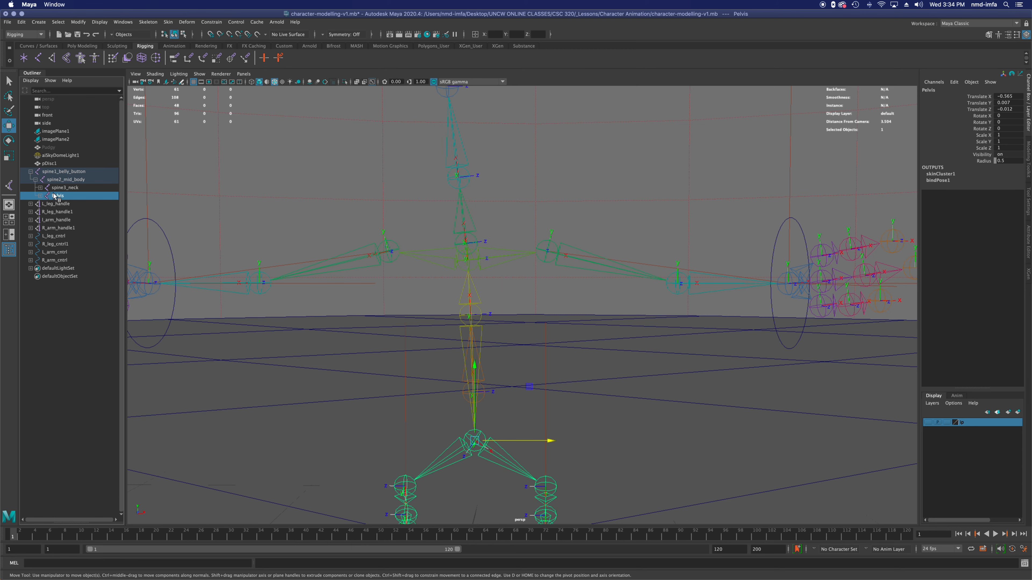
click(52, 188)
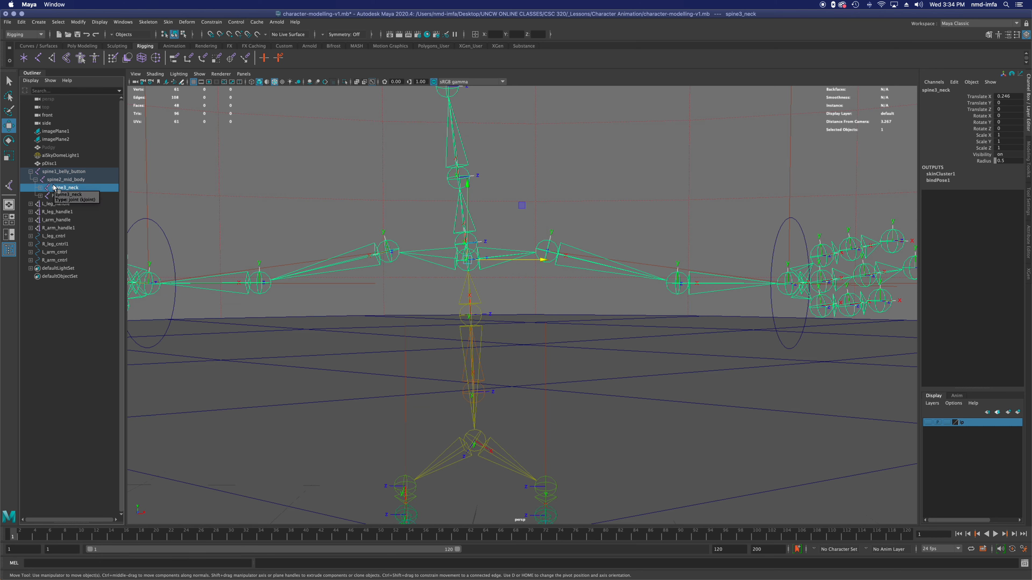
click(56, 195)
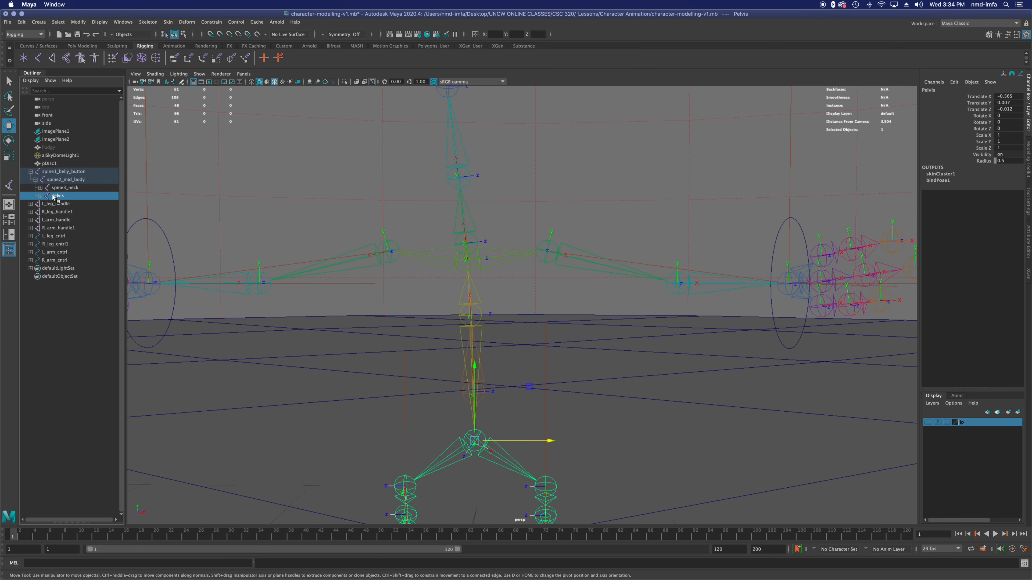
click(57, 189)
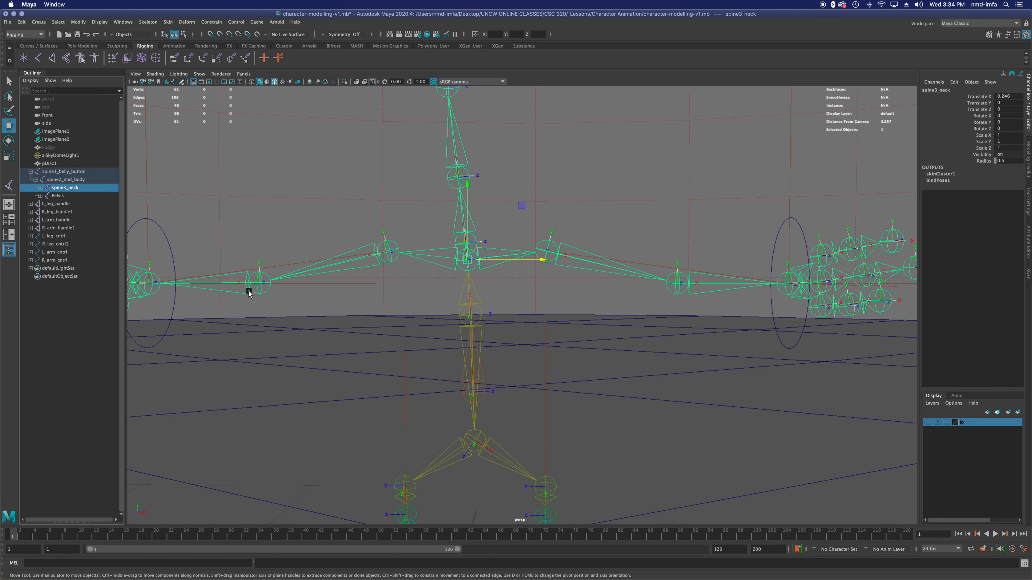
Step: Check the spine1_belly_button joint, clear the selection, and try the IK Spline Handle tool with Pelvis as the start joint
click(481, 394)
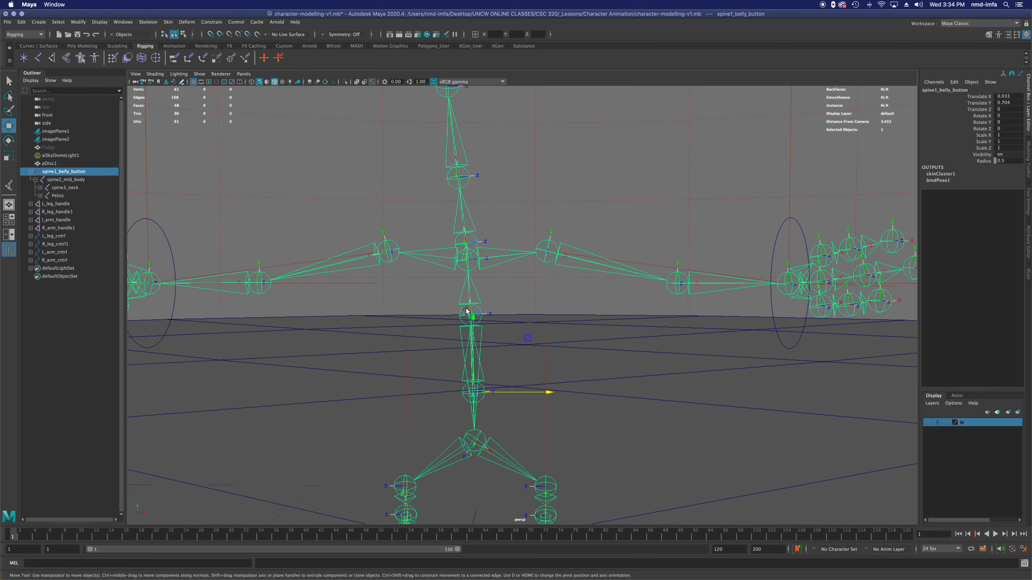
alt+drag(493, 335, 489, 338)
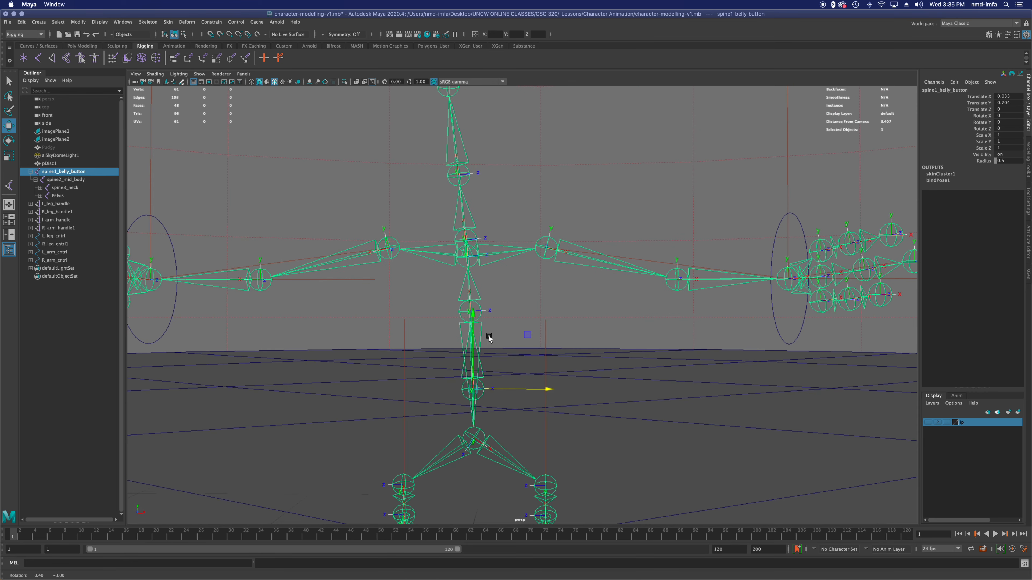
click(428, 442)
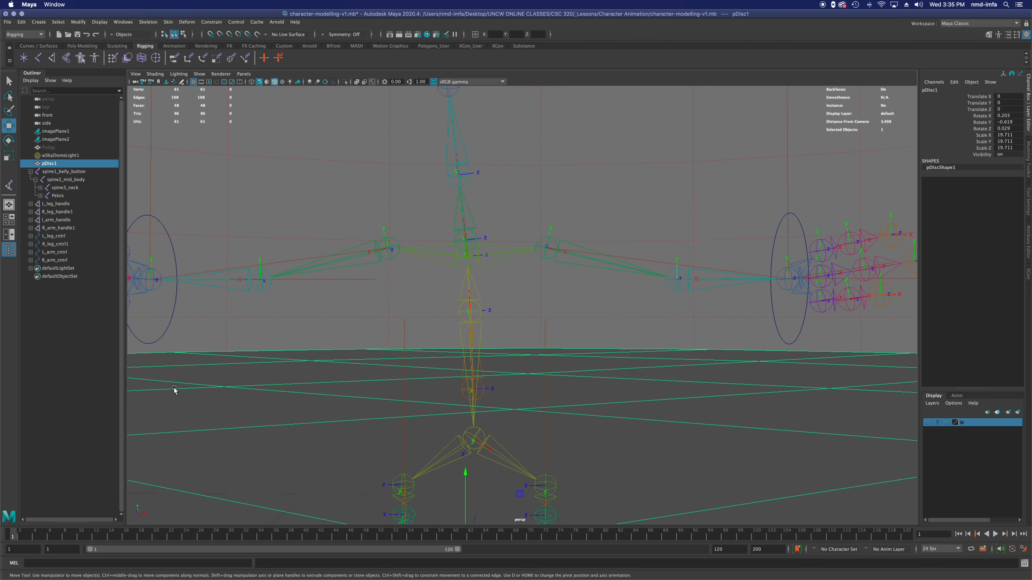
click(9, 185)
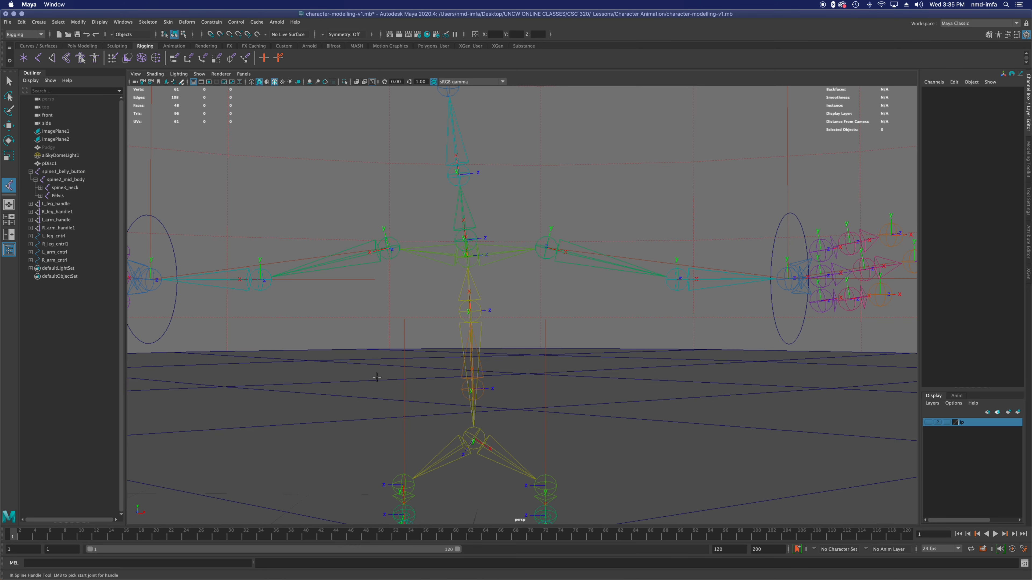
click(477, 434)
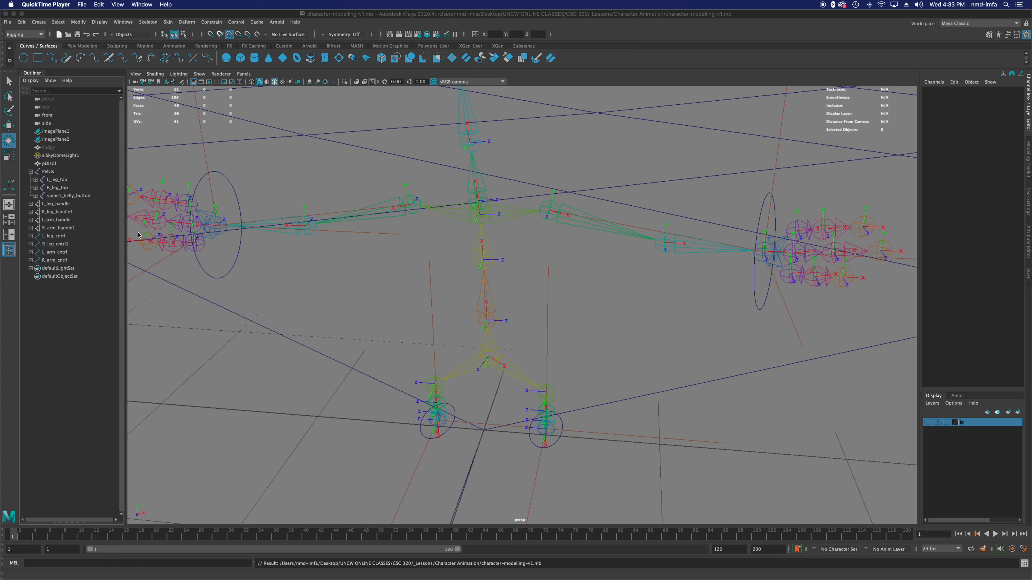
click(148, 22)
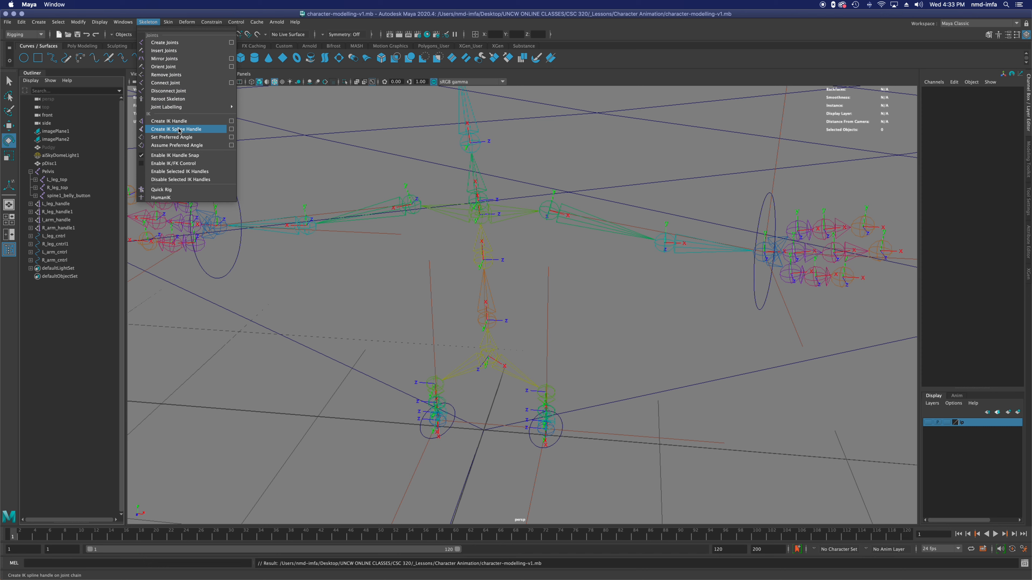
click(70, 336)
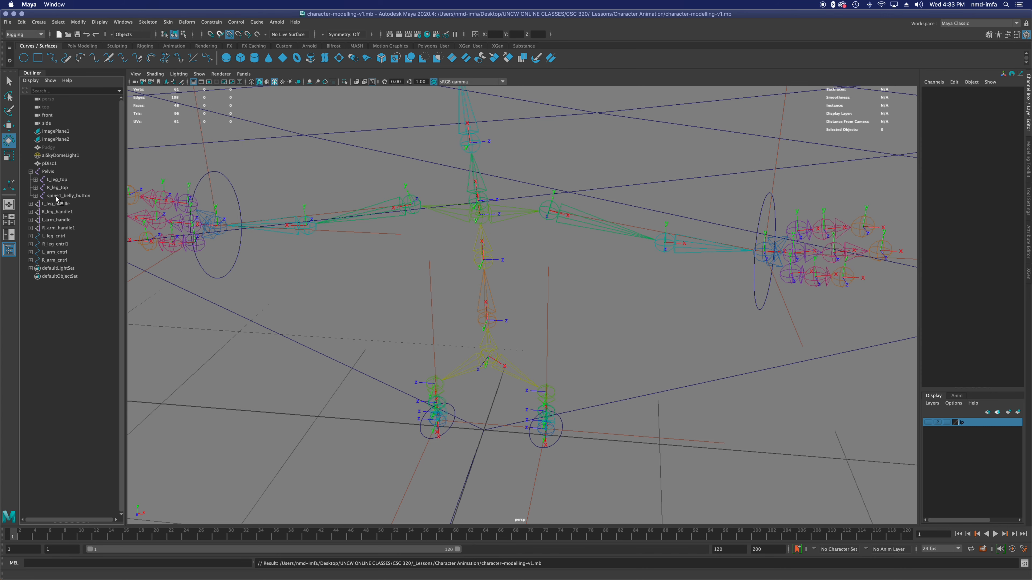
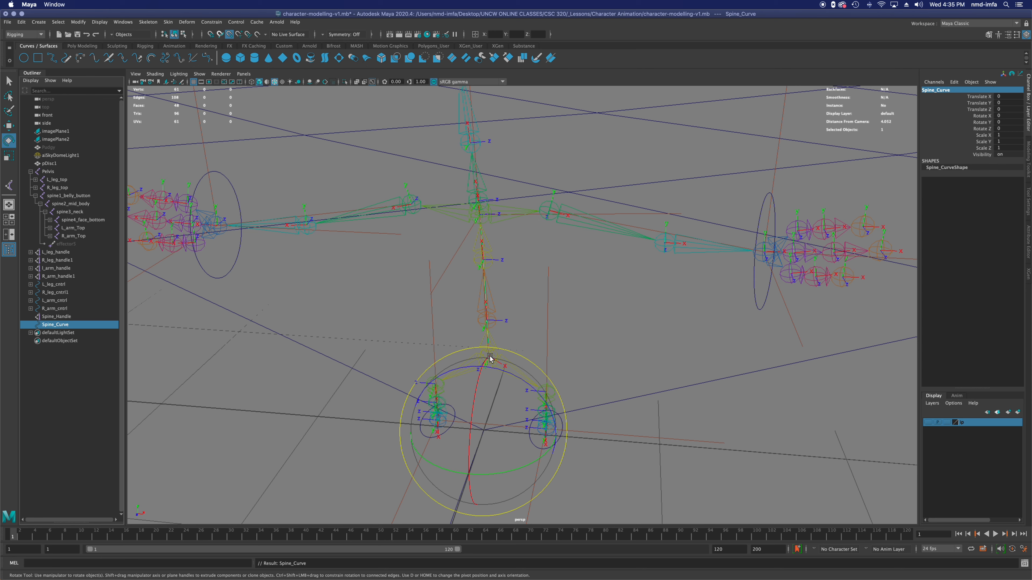
Step: Raise the pivot of Spine_Curve by about 0.486 cm and align it with the Pelvis joint along X and Z
click(63, 325)
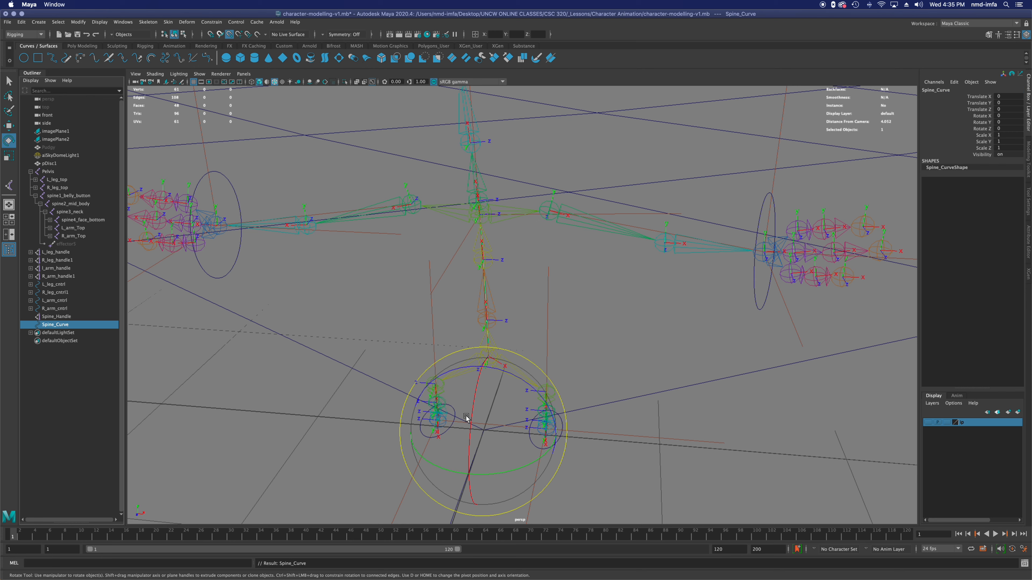
click(70, 374)
click(66, 326)
key(d)
drag(482, 385, 482, 311)
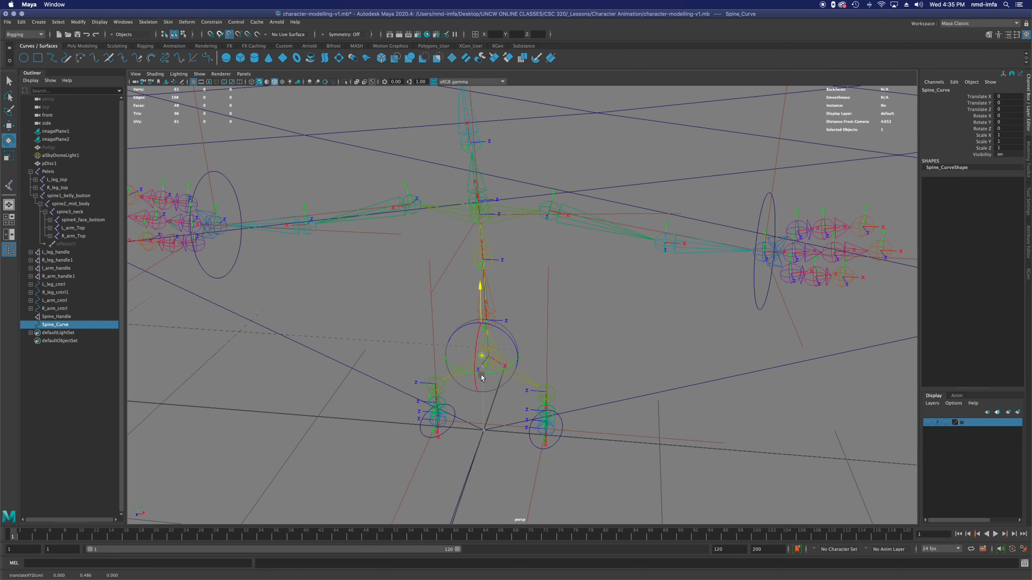
mouse_move(523, 361)
mouse_down()
mouse_move(581, 361)
mouse_move(530, 361)
mouse_up()
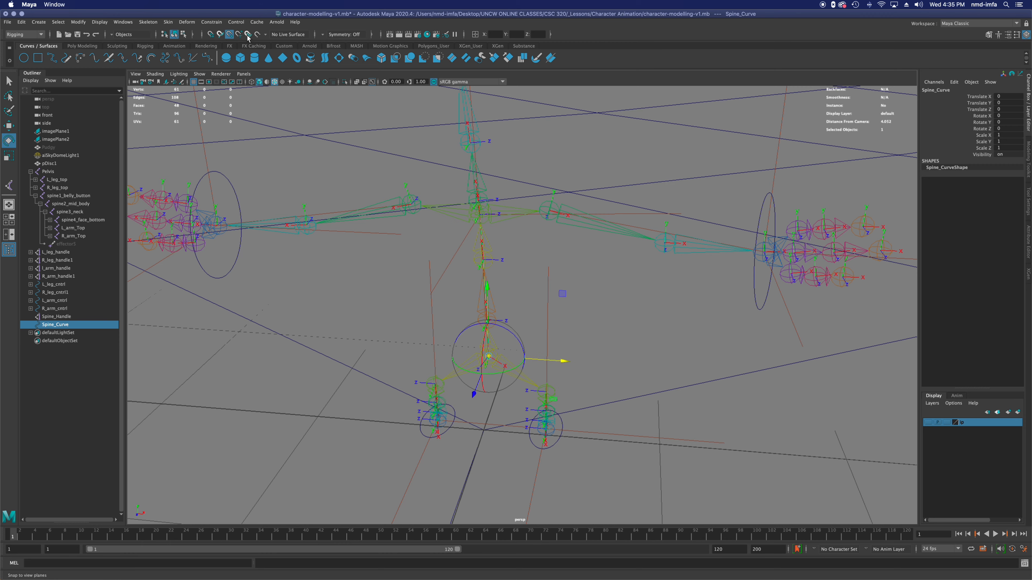
alt+drag(537, 399, 471, 376)
click(470, 374)
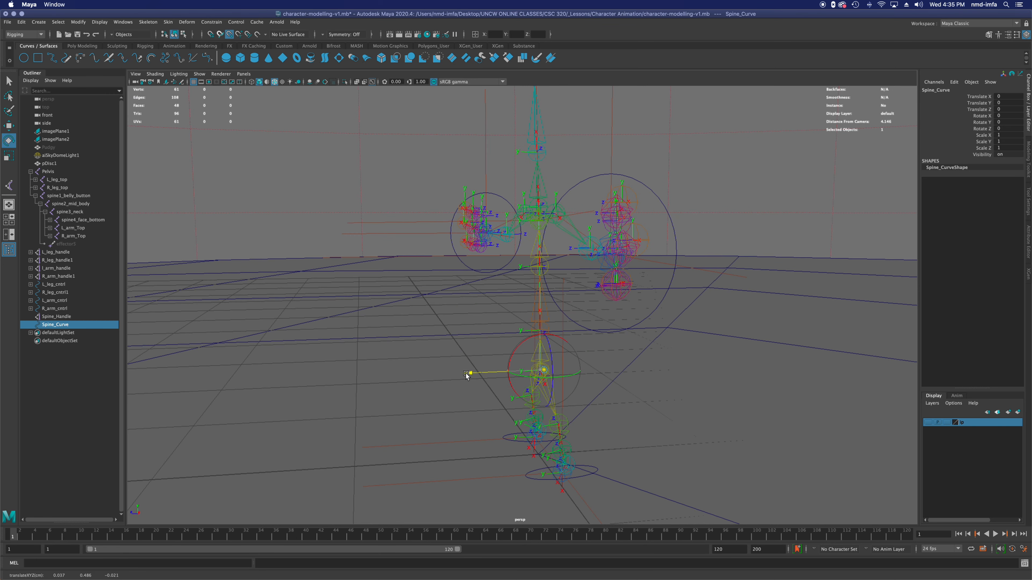
alt+drag(532, 375, 610, 406)
alt+drag(469, 368, 490, 385)
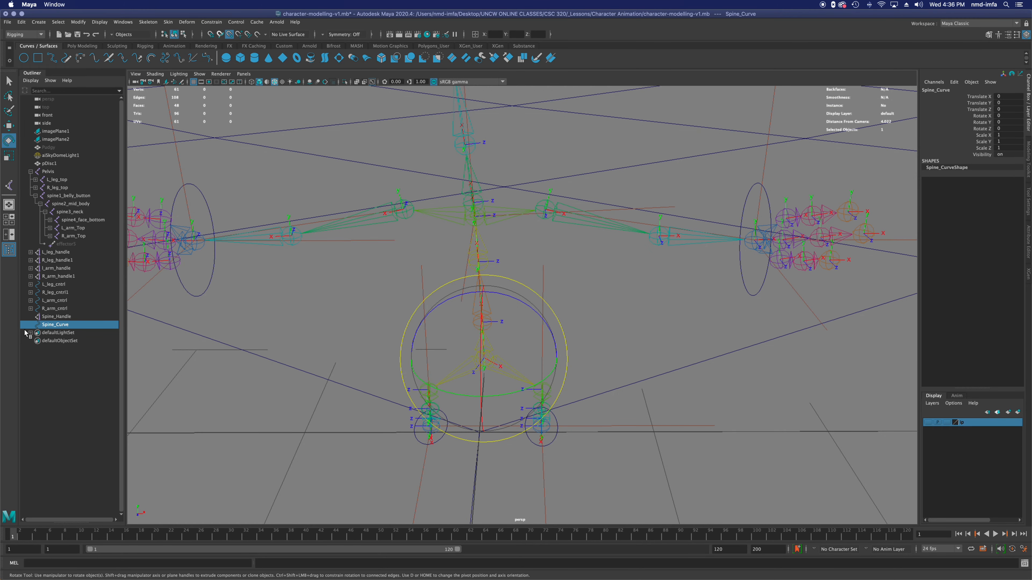
Step: Try moving Spine_Curve sideways to test the spine, and undo the moves
click(54, 319)
click(53, 327)
key(w)
drag(516, 358, 498, 345)
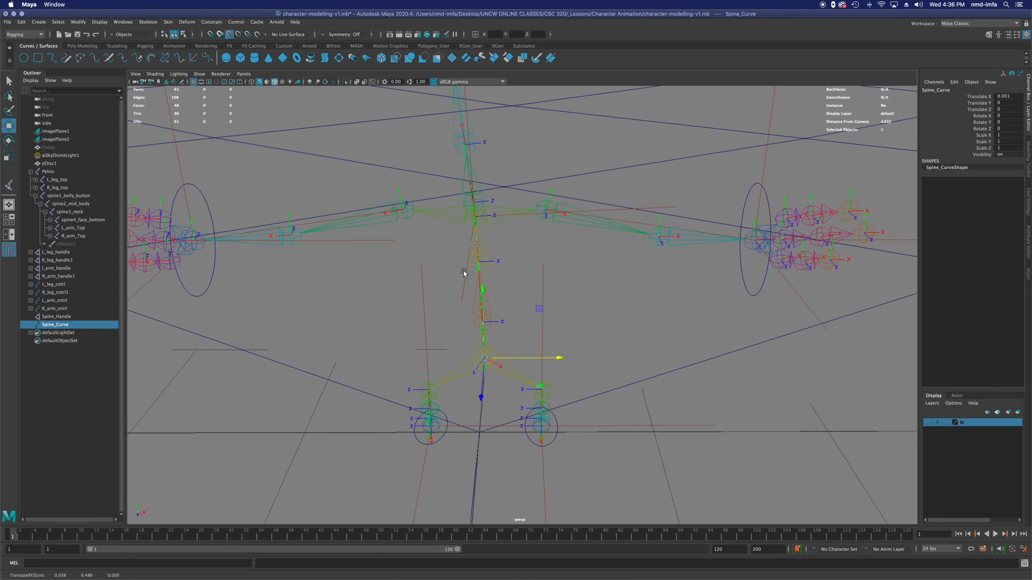
key(z)
drag(527, 359, 573, 365)
key(z)
key(z)
key(z)
key(z)
key(z)
key(z)
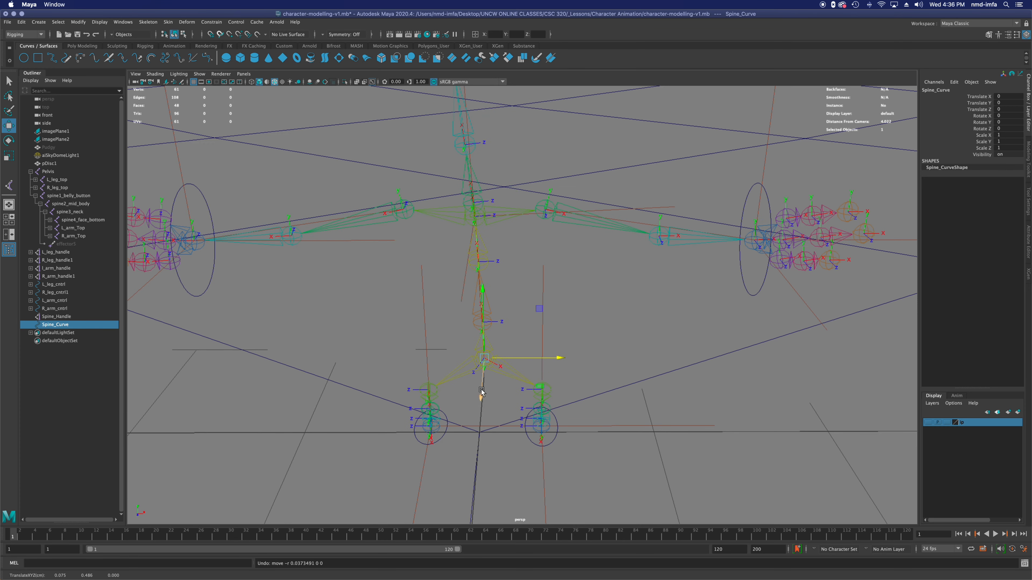
alt+drag(482, 397, 509, 395)
key(z)
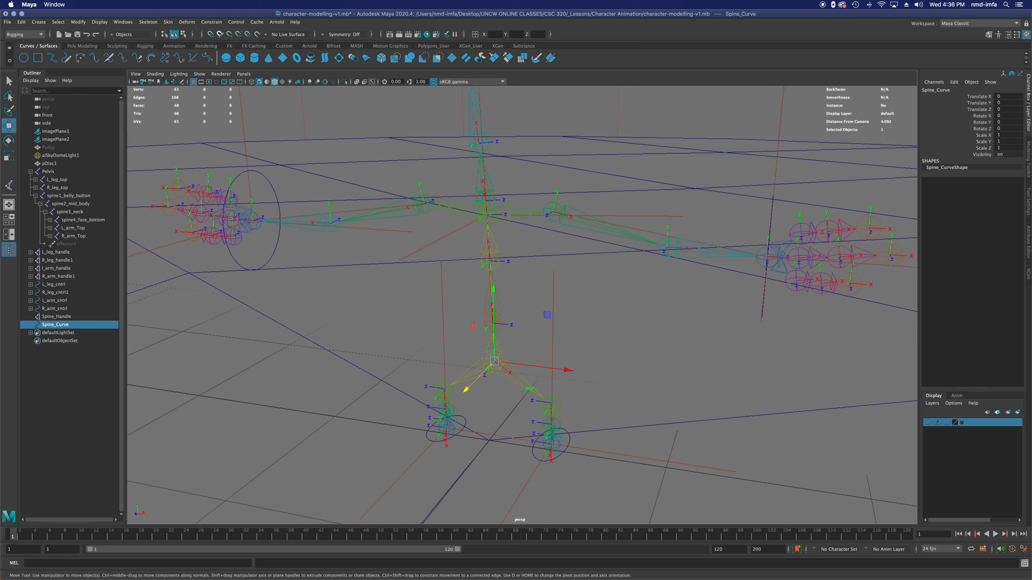
Step: Create a NURBS circle and raise it to the hips, snapping its centre onto the Pelvis joint
mouse_move(756, 413)
alt+mouse_down()
mouse_move(781, 416)
mouse_move(762, 412)
alt+mouse_up()
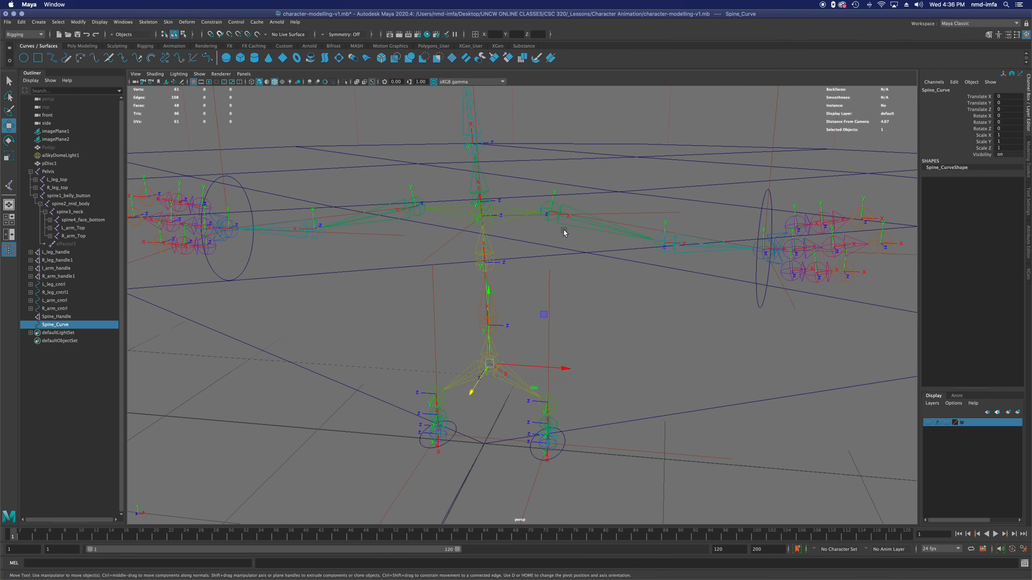
click(23, 61)
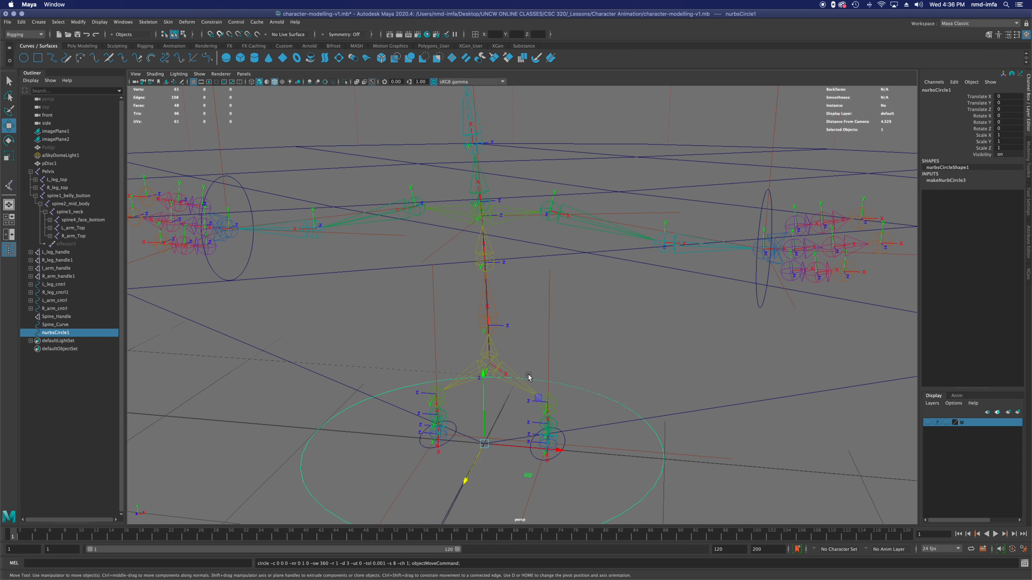
drag(483, 415, 492, 342)
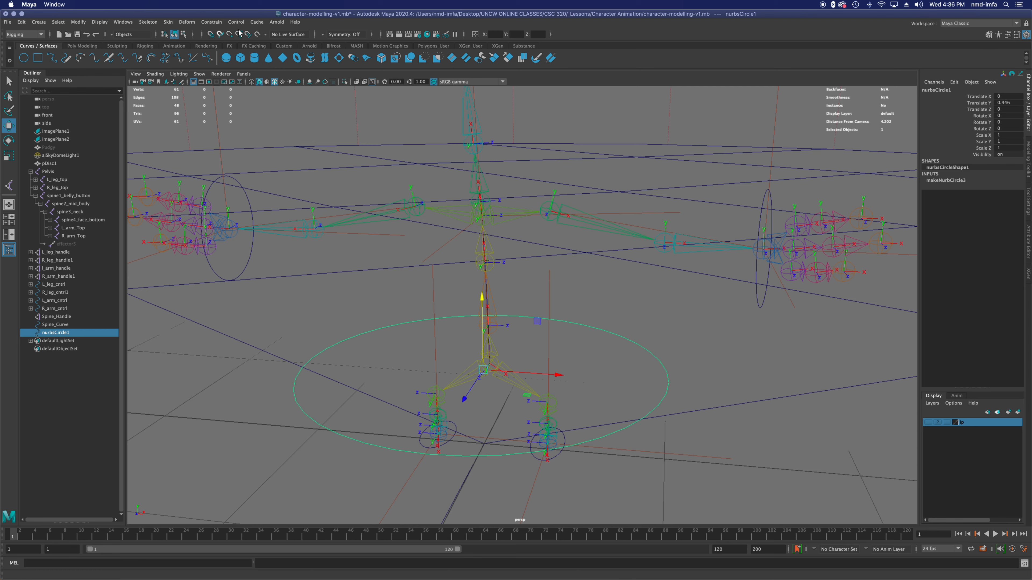
click(228, 35)
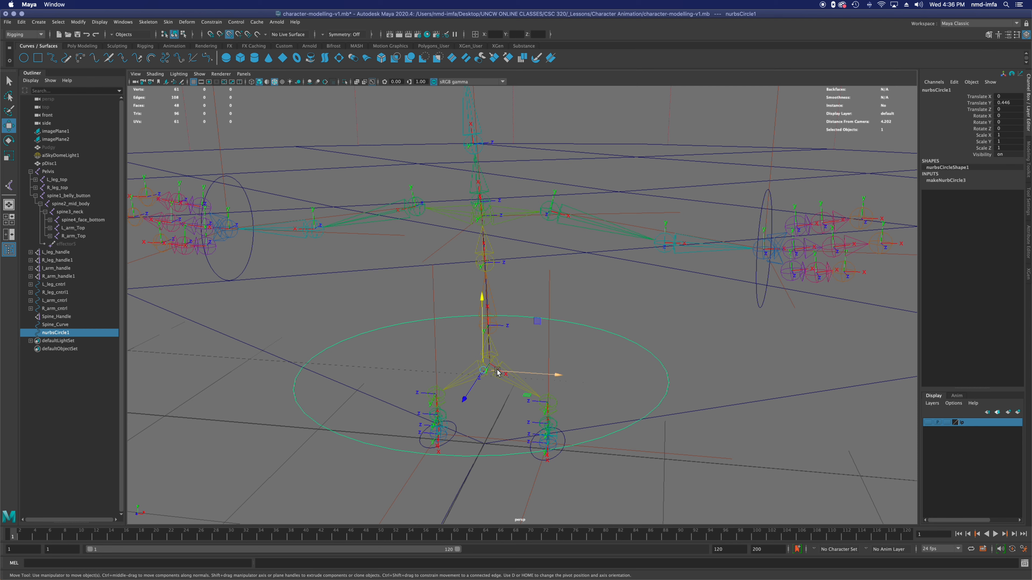
drag(483, 352, 340, 480)
alt+drag(548, 473, 481, 410)
drag(503, 368, 546, 400)
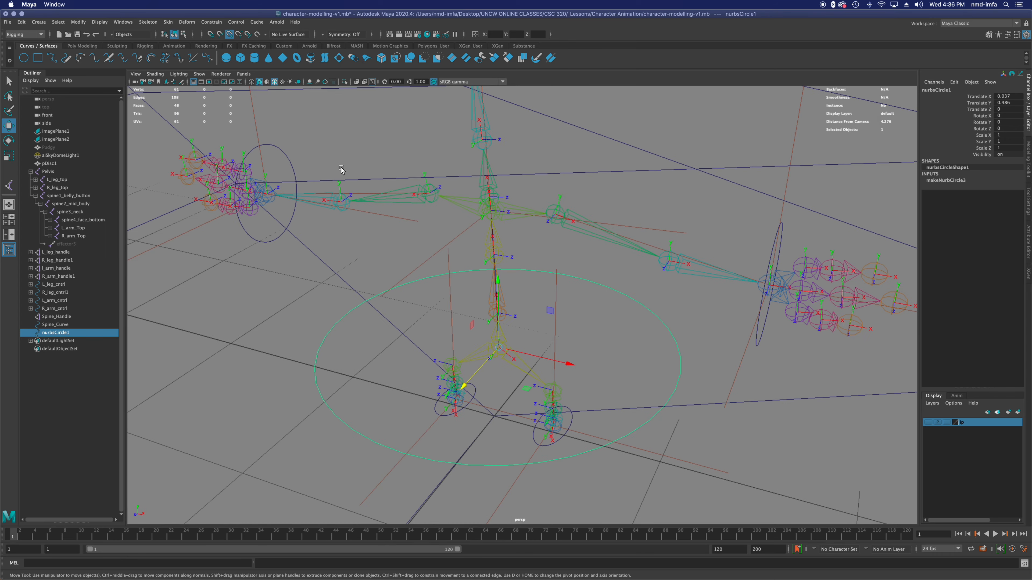
click(230, 35)
Step: Unhide the Pudgy mesh so the new circle can be compared with the body
mouse_move(242, 281)
alt+mouse_down()
mouse_move(270, 281)
mouse_move(260, 274)
alt+mouse_up()
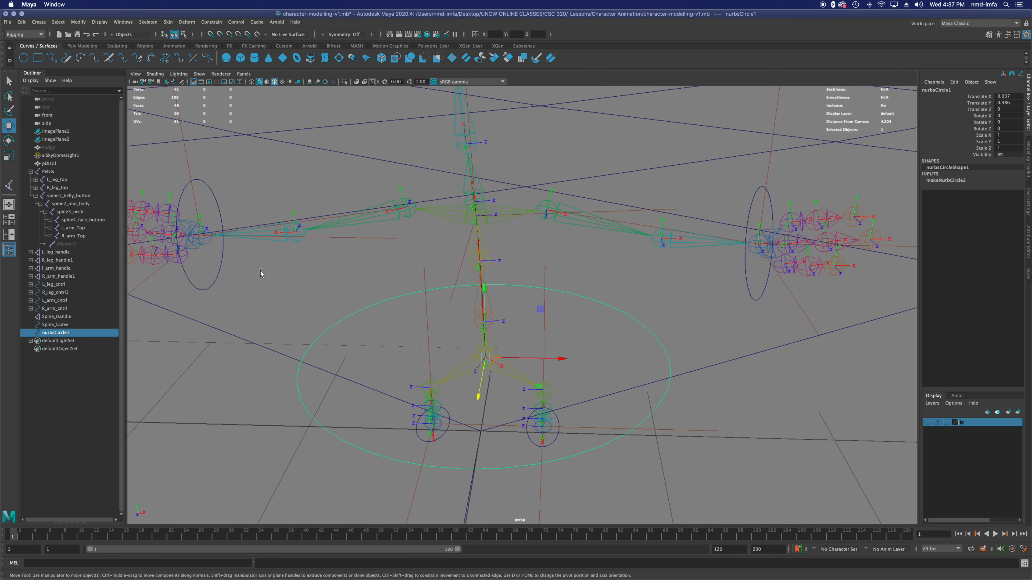
click(49, 147)
key(h)
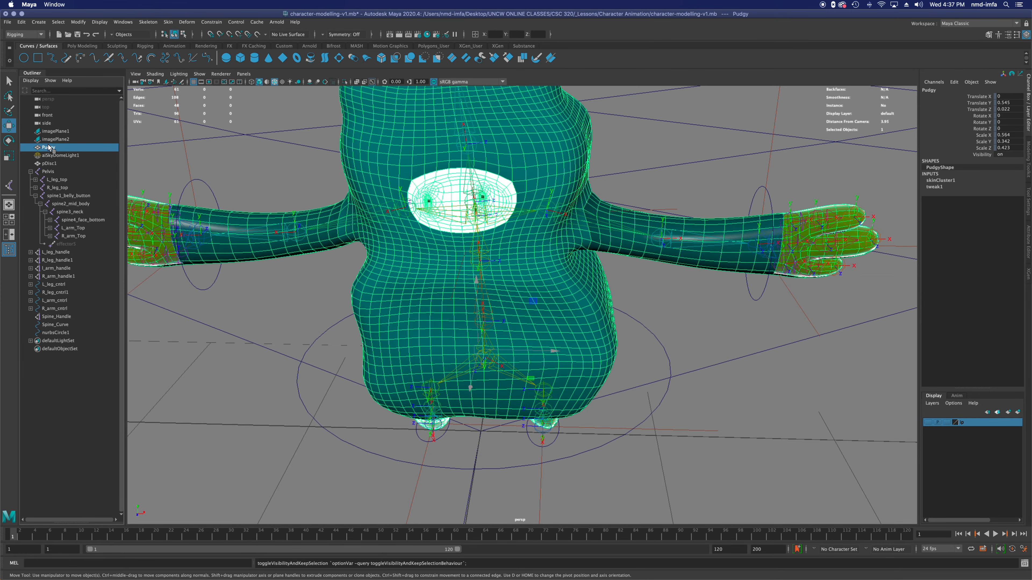
mouse_move(372, 266)
alt+mouse_down()
mouse_move(356, 254)
mouse_move(372, 243)
mouse_move(362, 267)
alt+mouse_up()
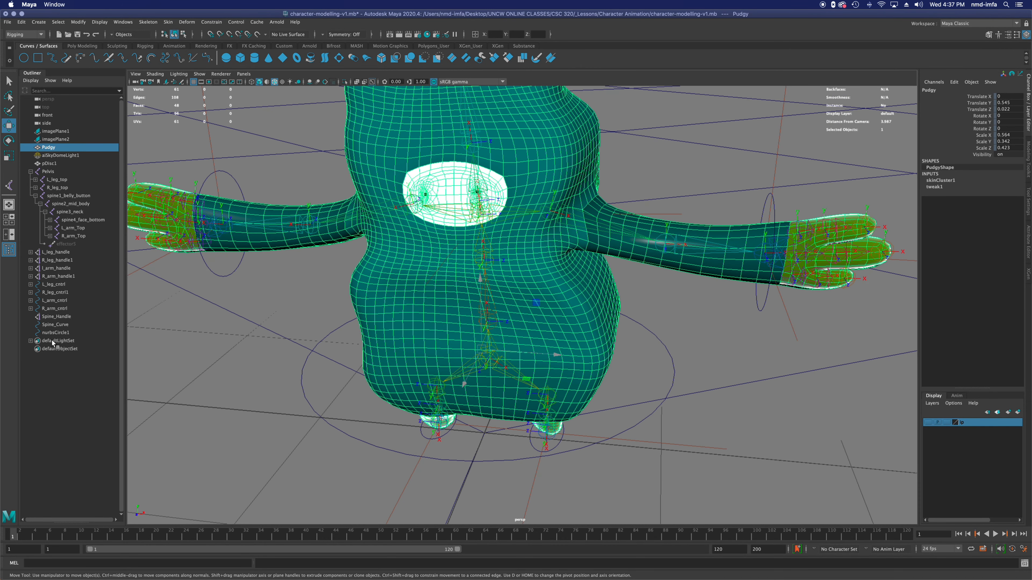
Step: Rename the new NURBS circle around the hips as Spine_cntrl
click(56, 332)
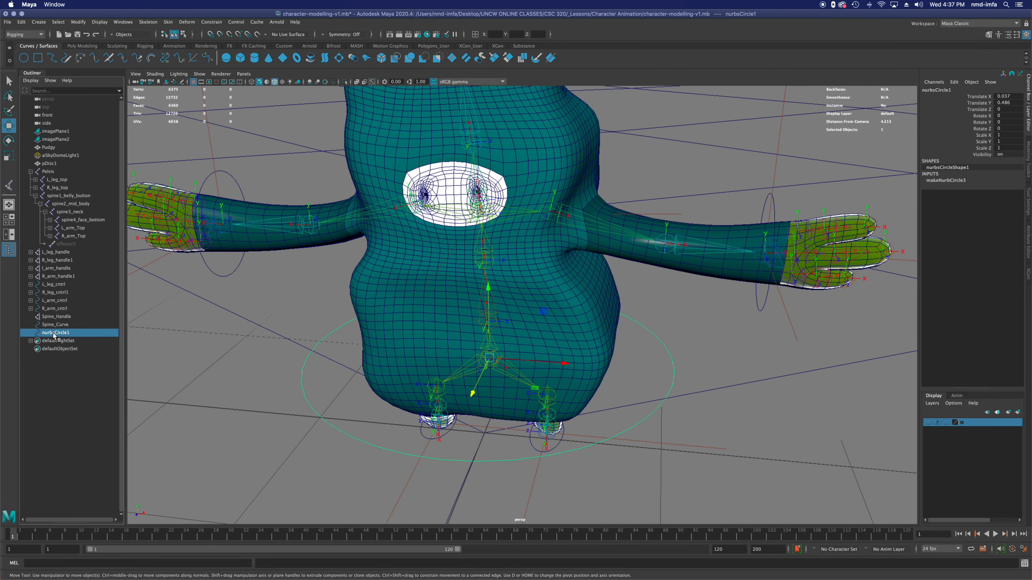
double_click(933, 90)
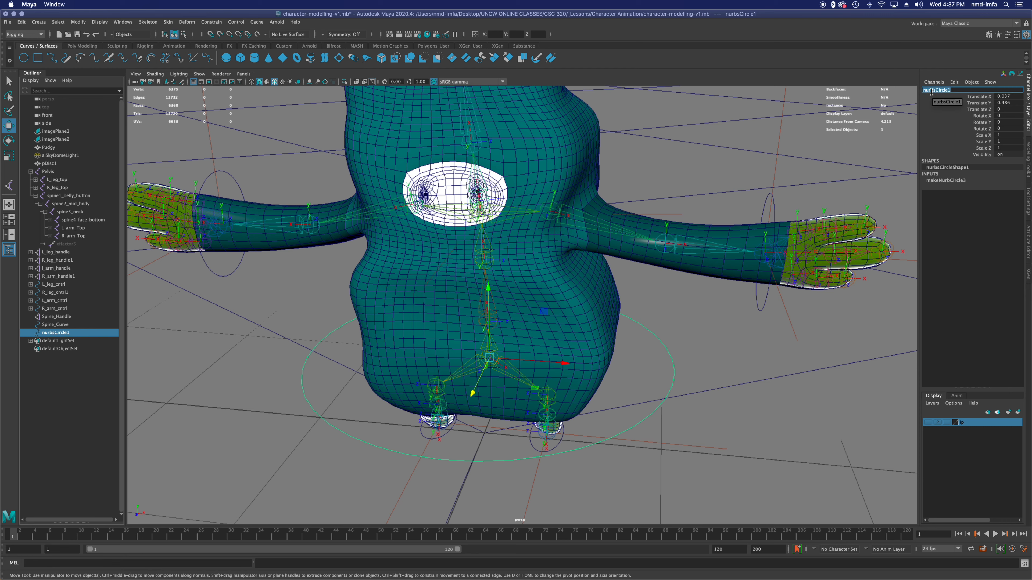
text(Spine_cntrl)
key(Return)
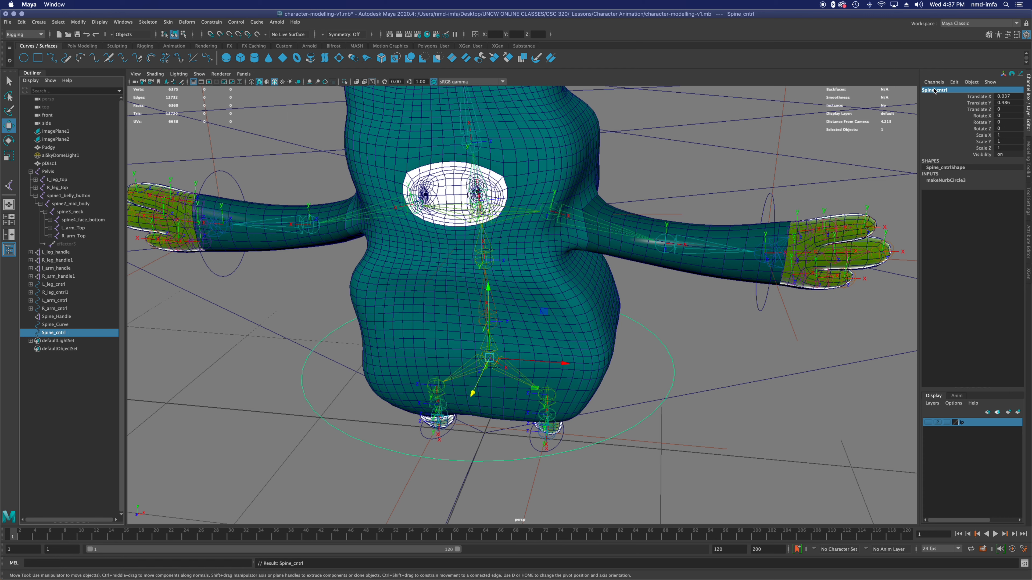
Step: Scale Spine_cntrl to about 0.793 in X and Y and 0.646 in Z, and freeze its transformations
key(r)
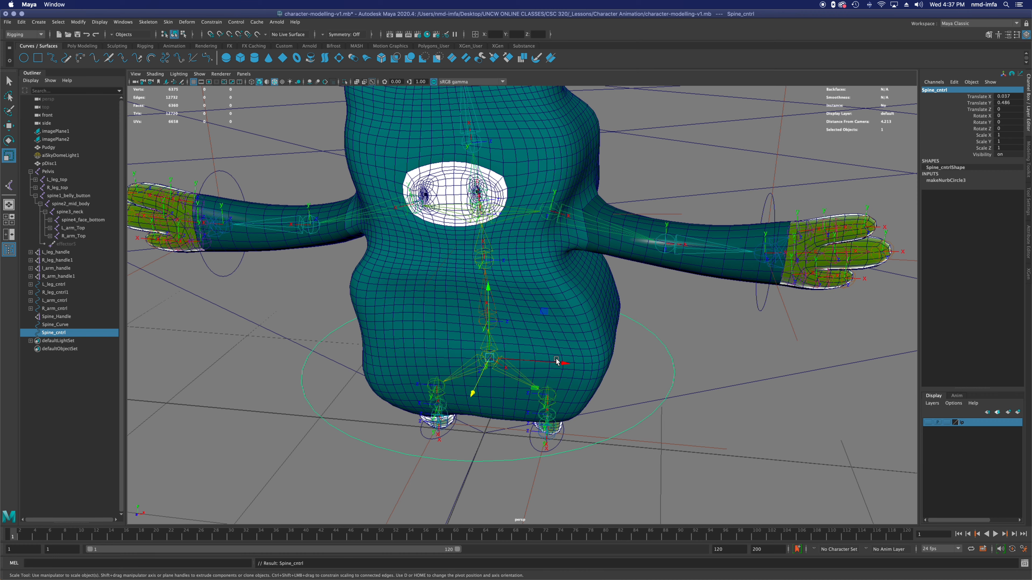
drag(489, 358, 367, 377)
drag(468, 366, 544, 382)
key(q)
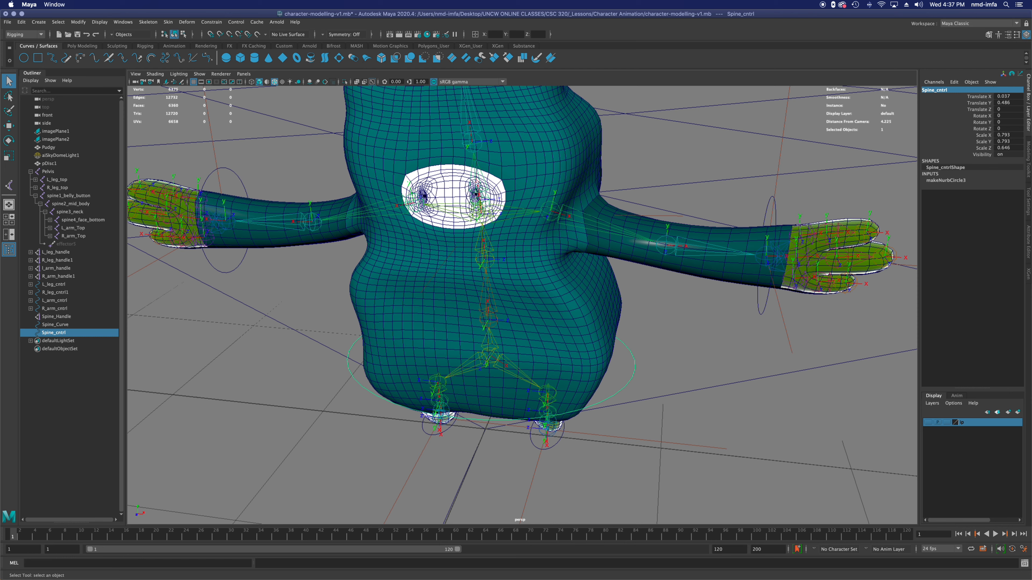
click(79, 23)
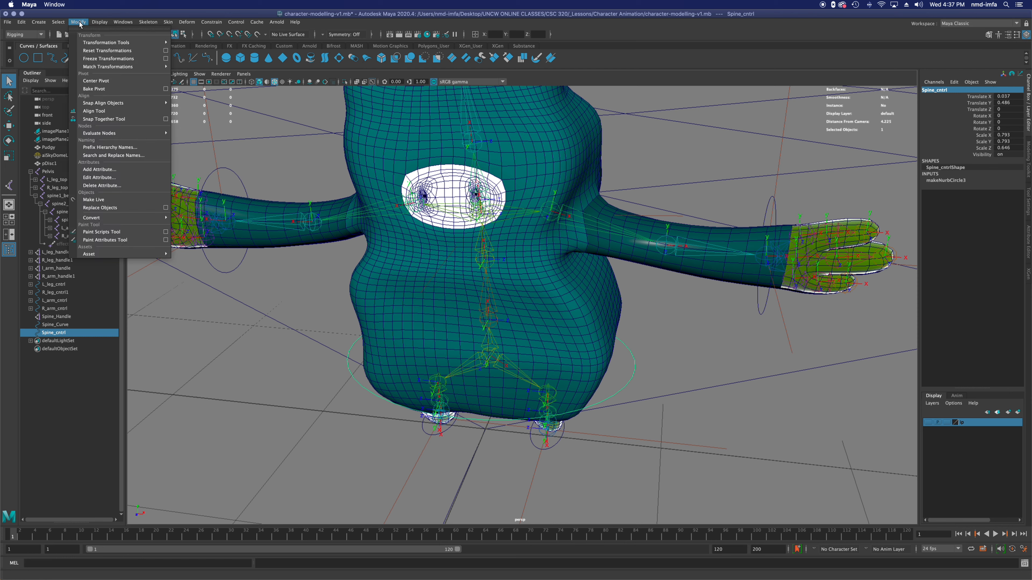
click(100, 60)
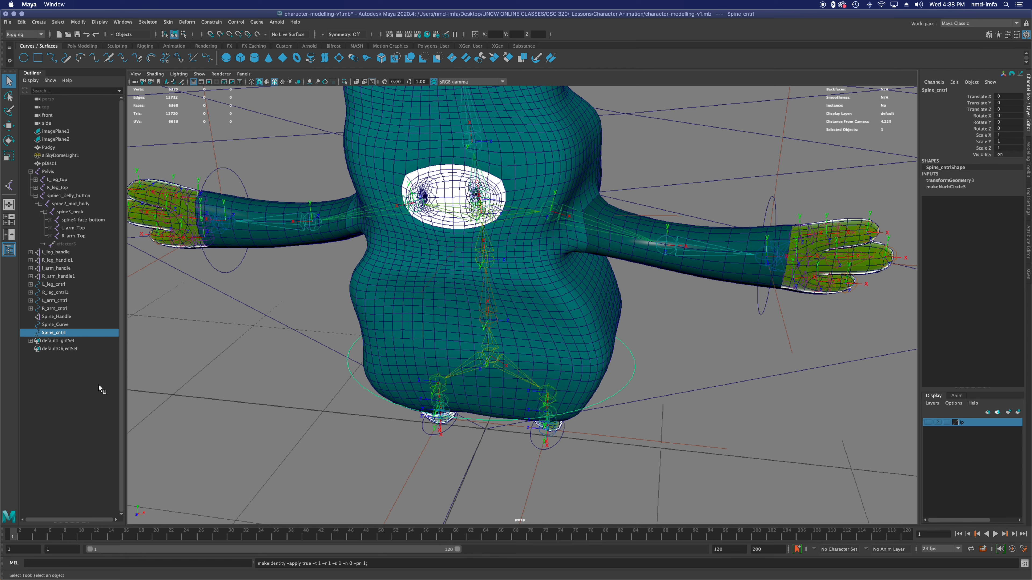
Step: Point constrain Spine_Curve to Spine_cntrl, with Spine_cntrl as the driver
ctrl+click(61, 325)
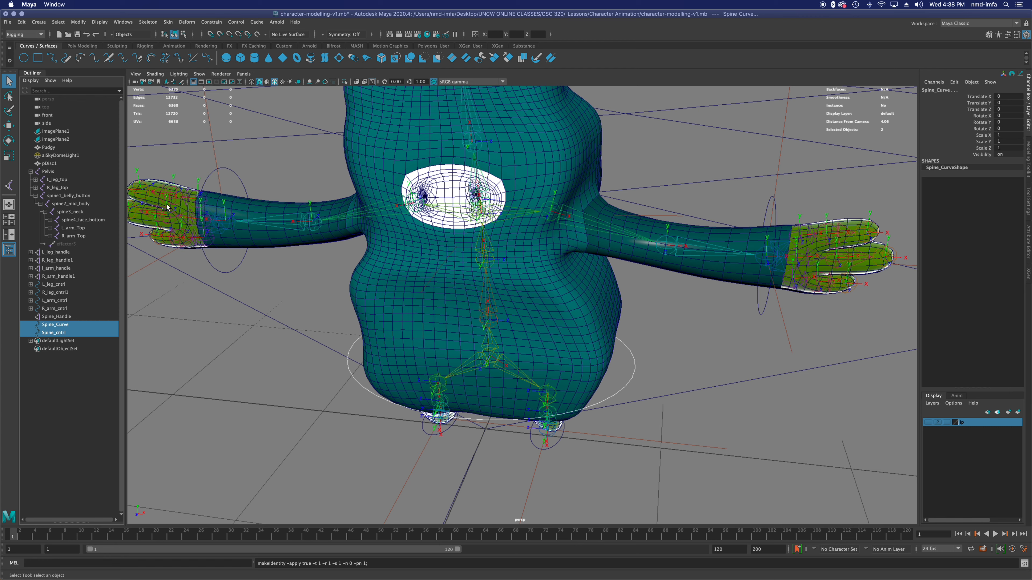
click(211, 22)
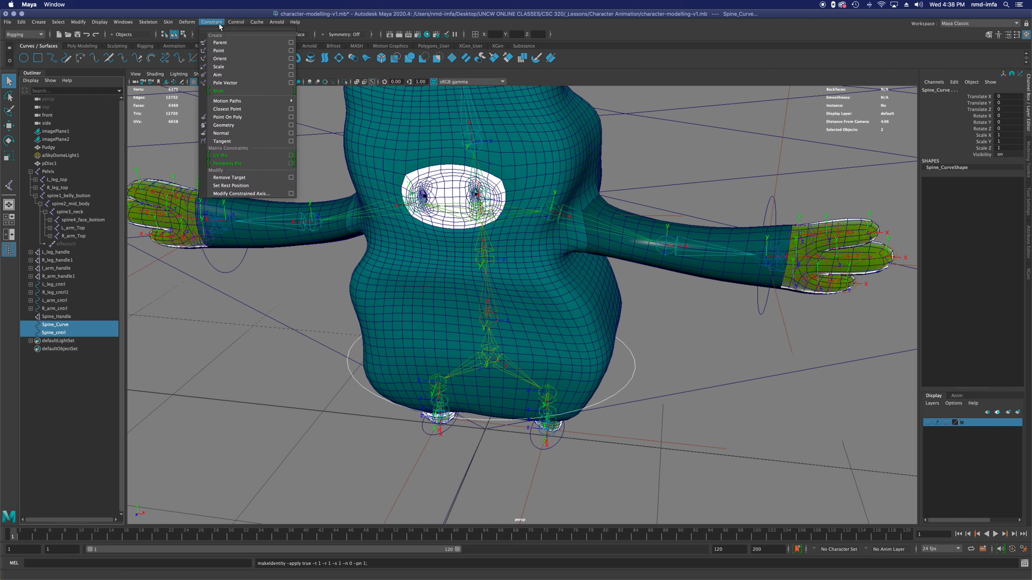
click(233, 52)
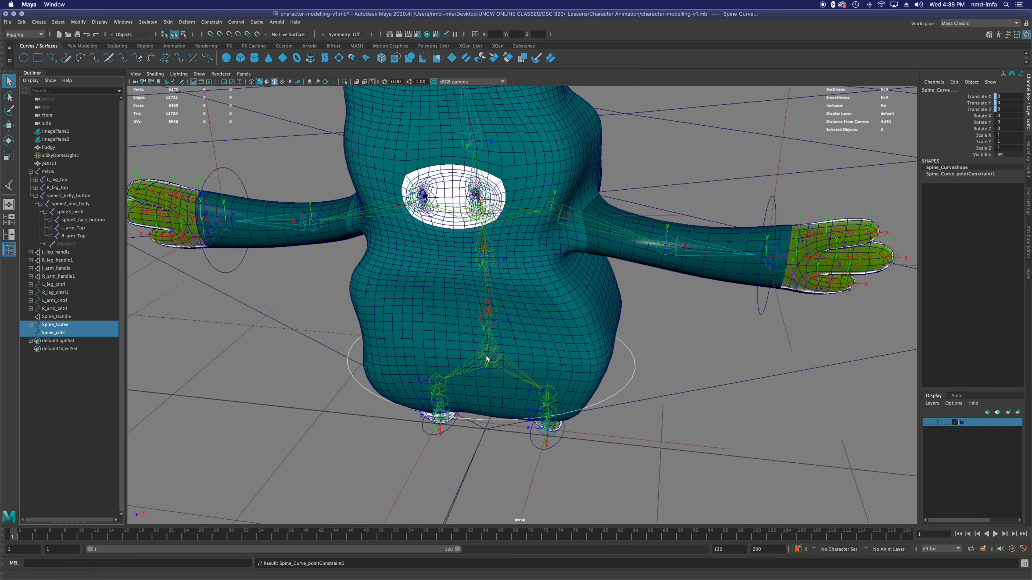
Step: Try moving Spine_cntrl to test the point constraint on the spine, and undo the test
click(56, 371)
click(61, 333)
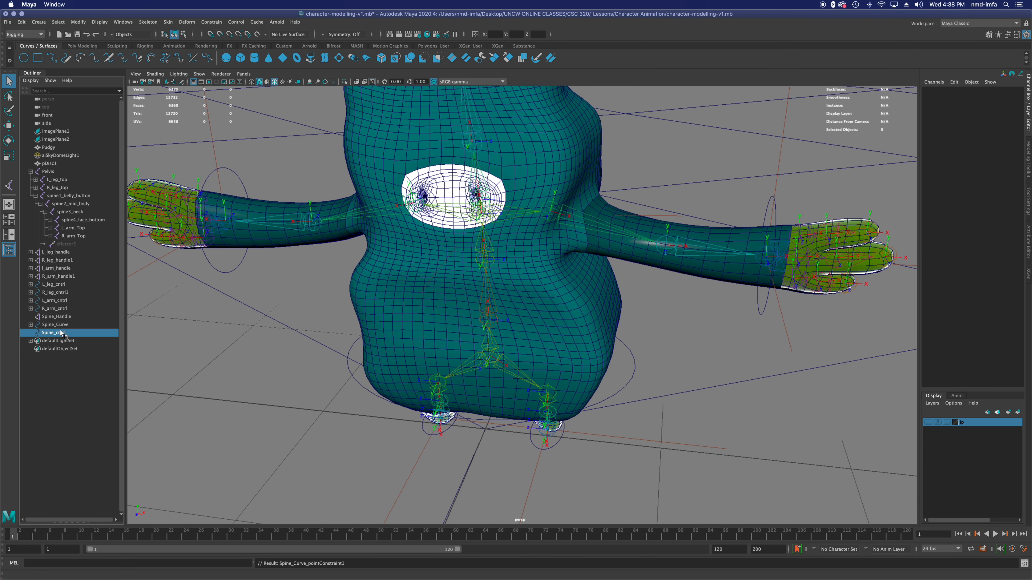
key(w)
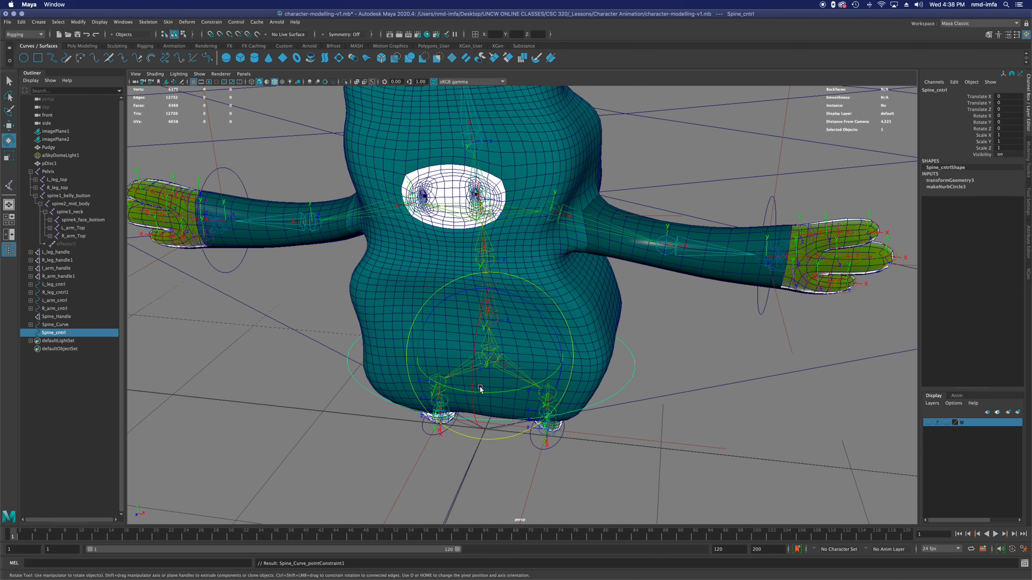
drag(542, 360, 382, 375)
key(super+z)
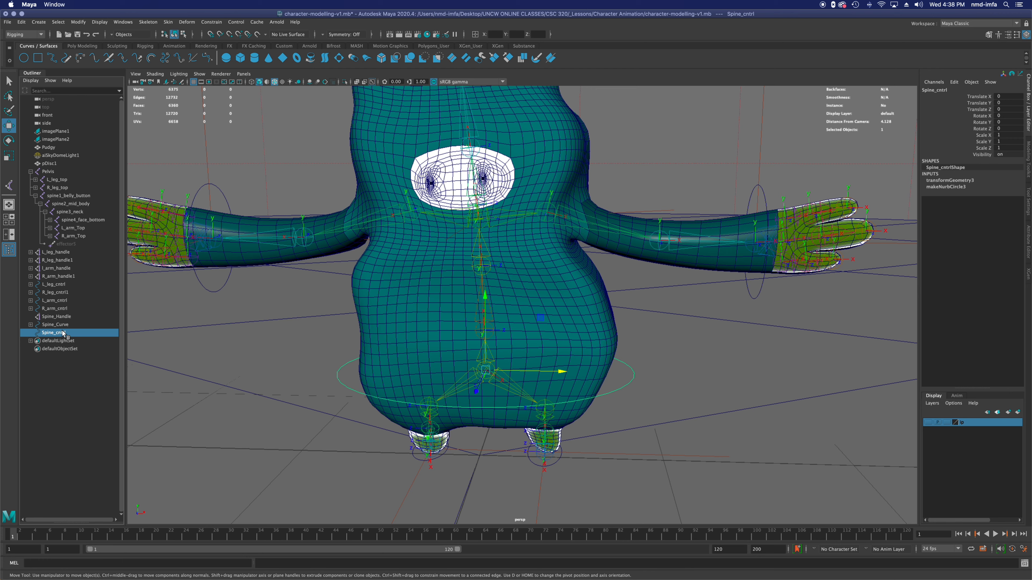
Step: Orient constrain Spine_Curve to Spine_cntrl on the X and Z axes only, with Maintain offset on and weight 1
shift+click(55, 325)
click(212, 22)
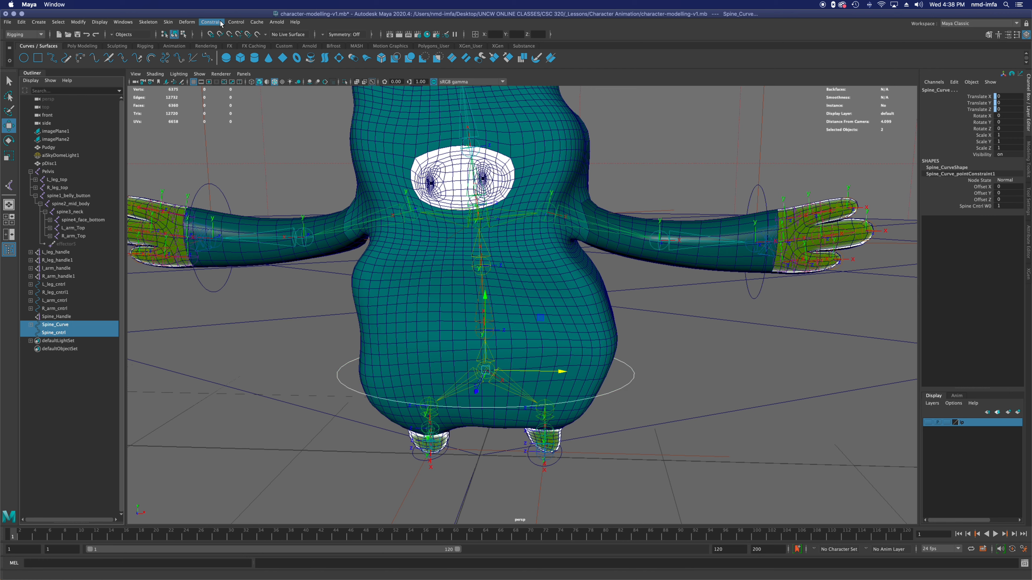
click(291, 59)
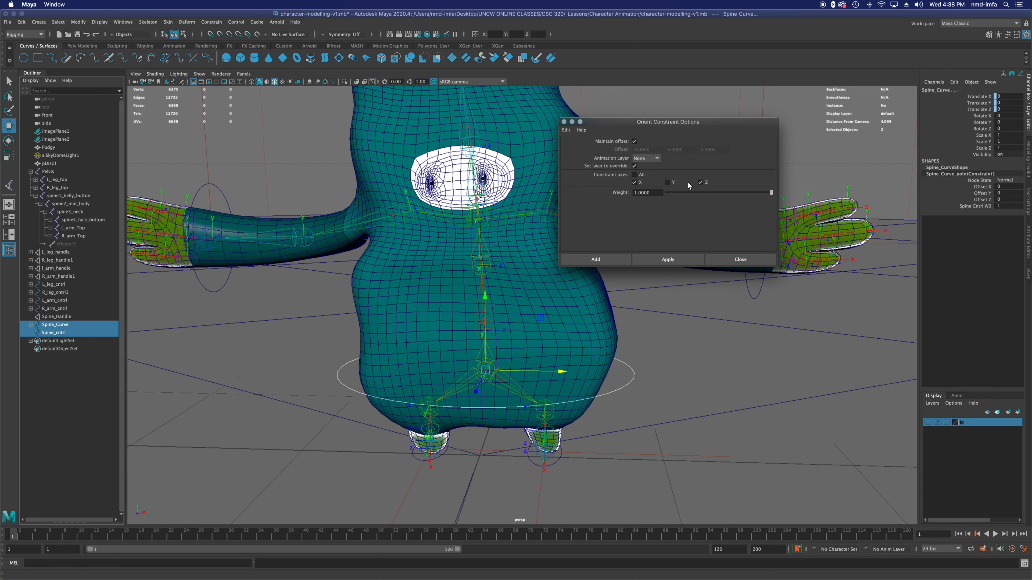
click(666, 260)
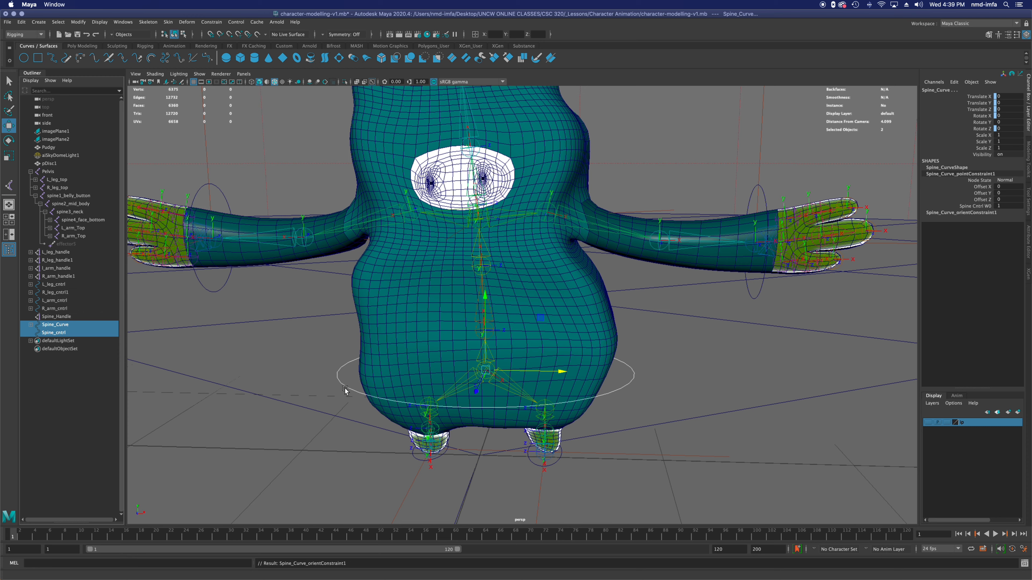
Step: Try moving Spine_cntrl sideways and along Z to test the constrained spine, and undo the moves
click(48, 369)
click(56, 333)
drag(529, 372, 472, 403)
key(super+z)
key(super+z)
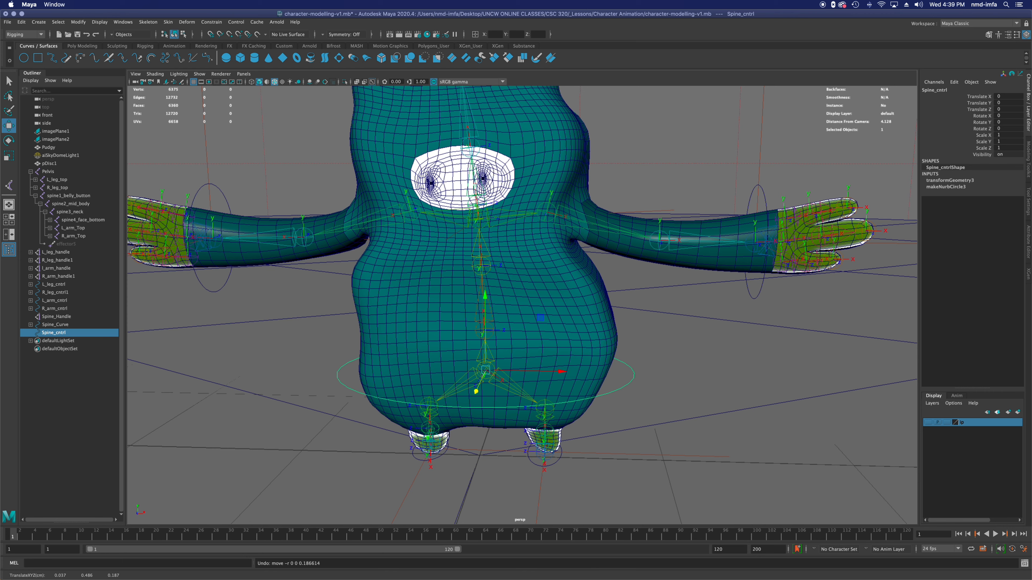
Step: Open the Connection Editor with Spine_cntrl as the source, enlarge the window, and look through the control's output attributes
click(122, 22)
mouse_move(137, 53)
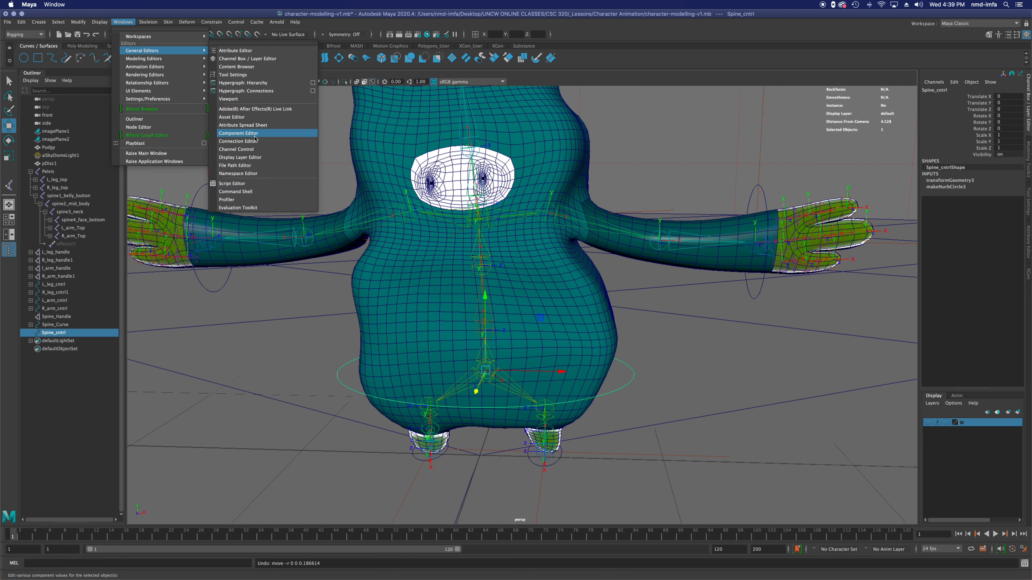
click(255, 141)
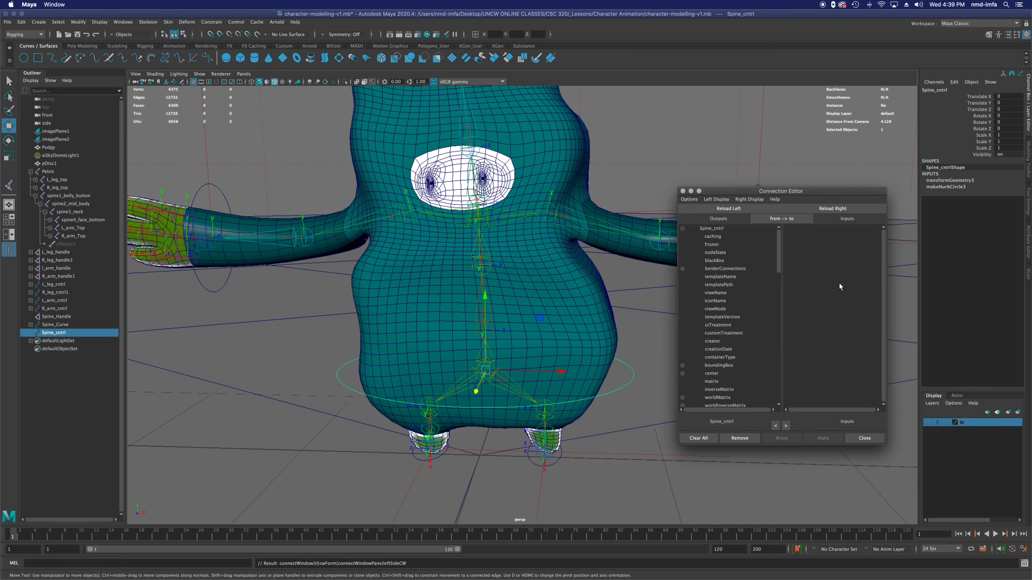
drag(885, 445, 918, 492)
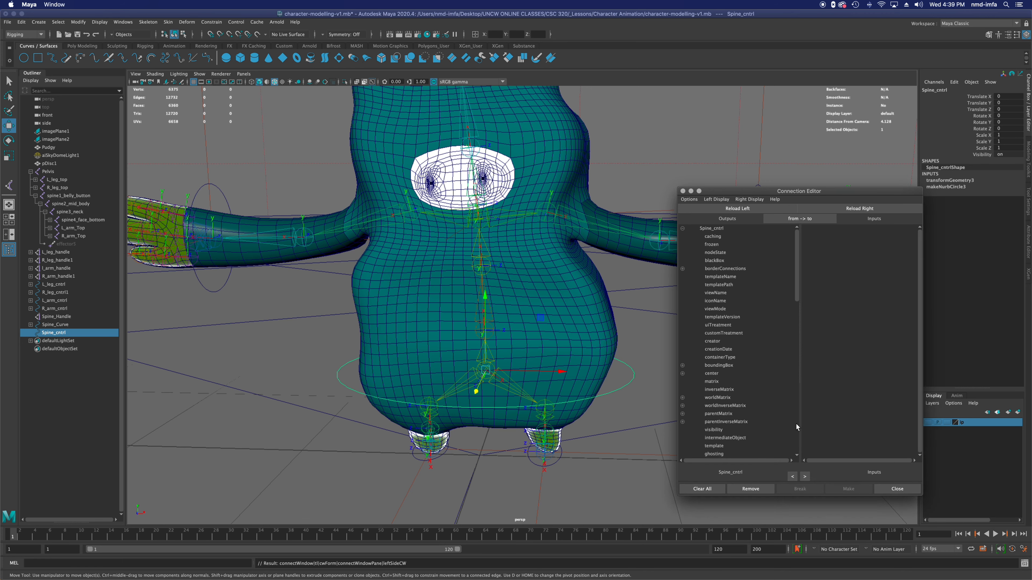
click(135, 376)
click(64, 336)
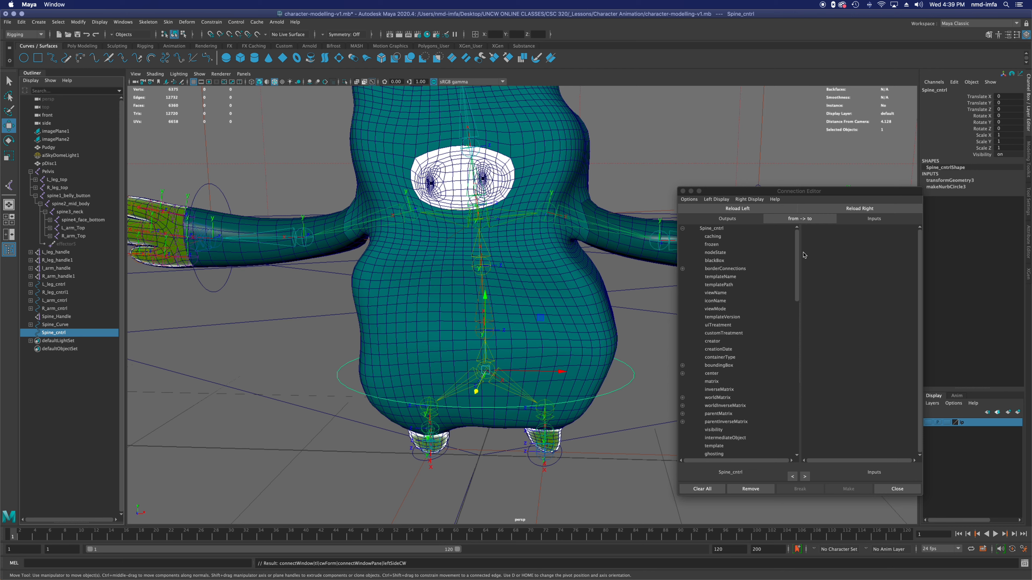
click(743, 220)
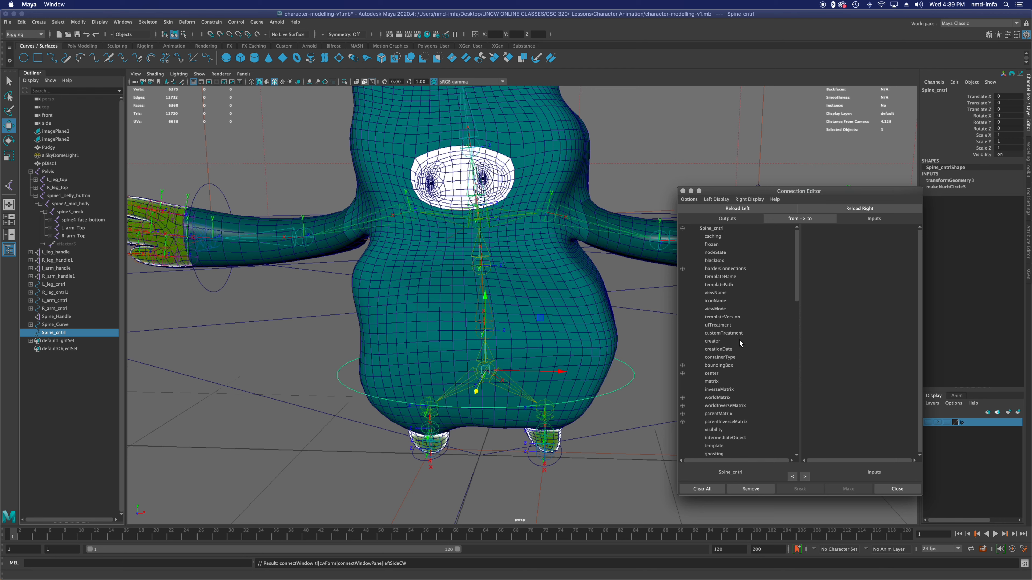
scroll(739, 380, down, 10)
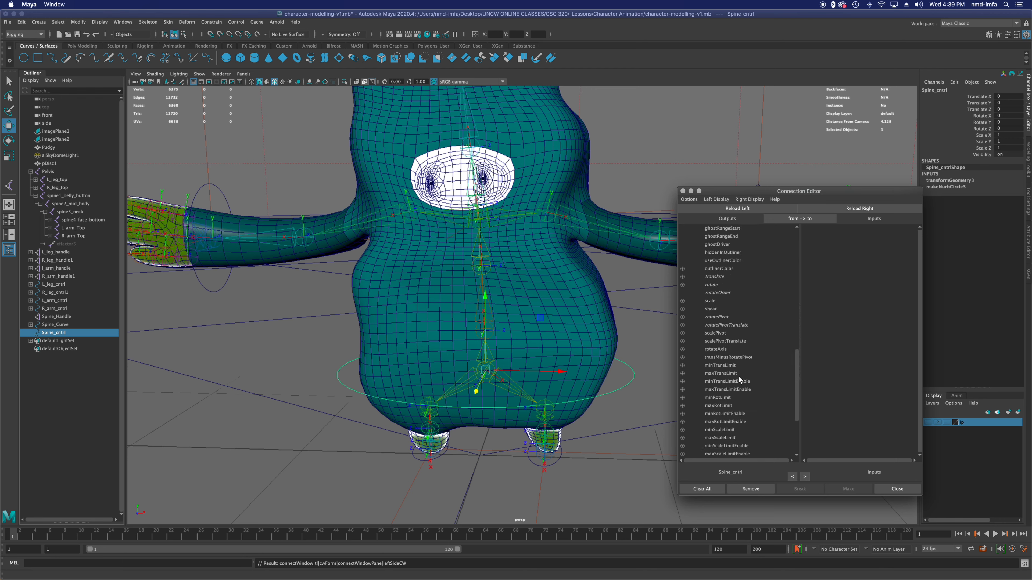
scroll(739, 380, up, 10)
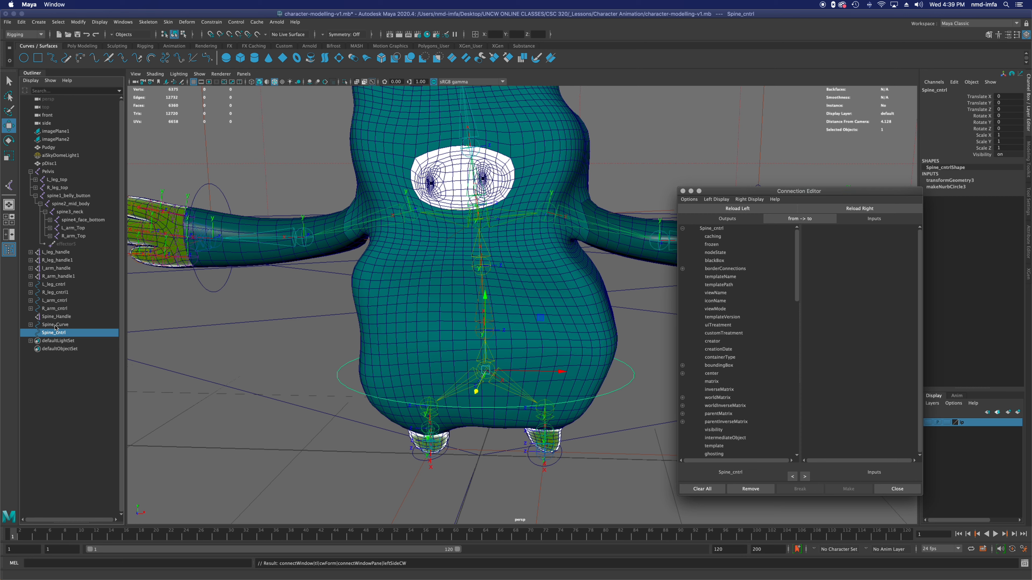
Step: Load Spine_Handle as the target, connect Spine_cntrl's rotateY to Spine_Handle's roll, and close the Connection Editor
click(51, 318)
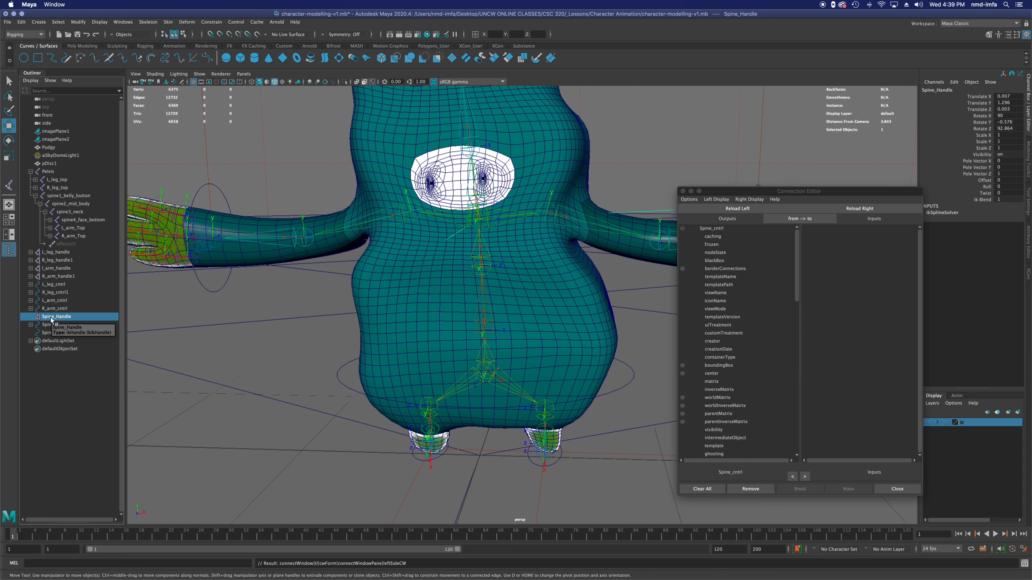
click(862, 209)
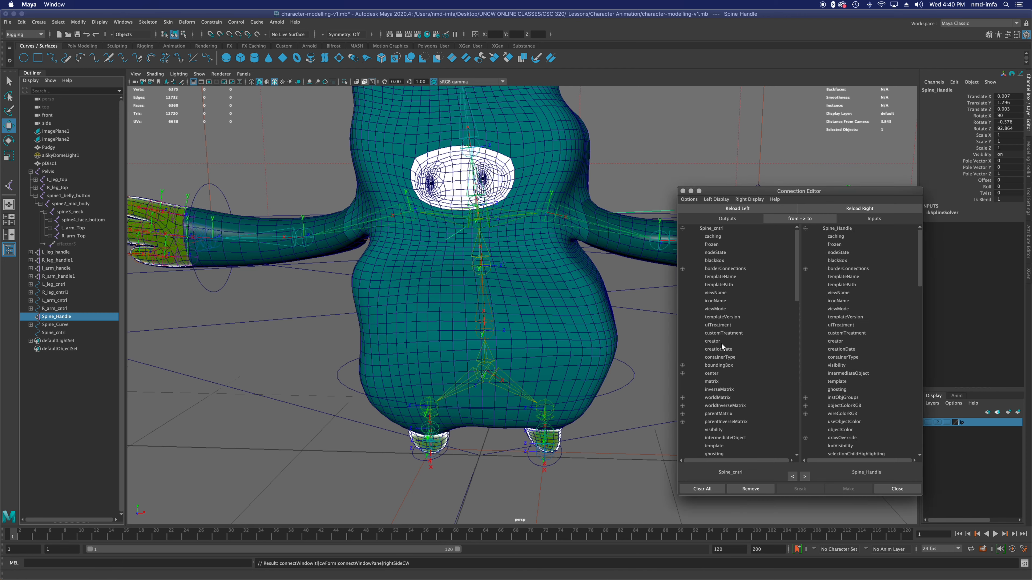
scroll(739, 330, down, 15)
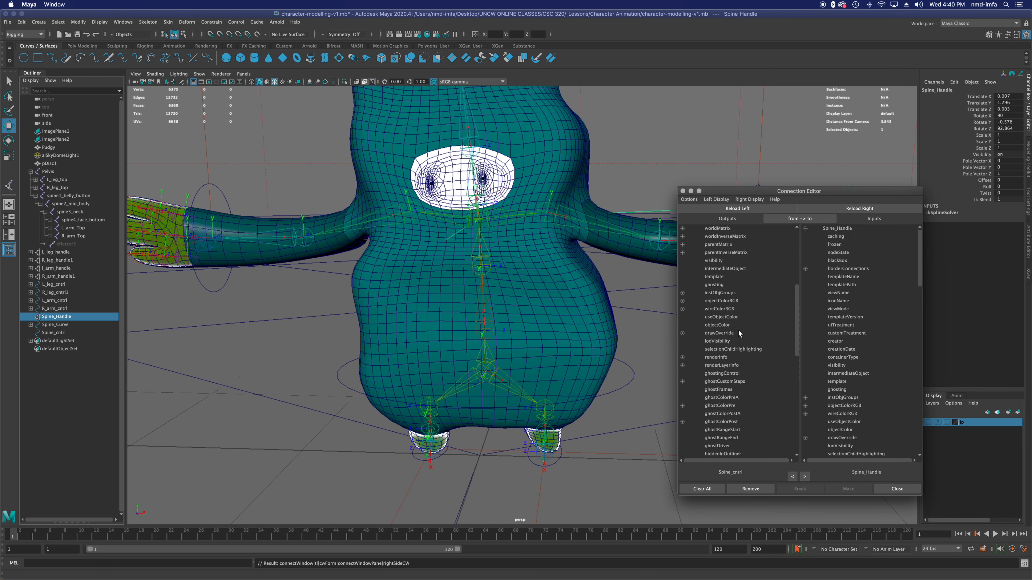
click(711, 350)
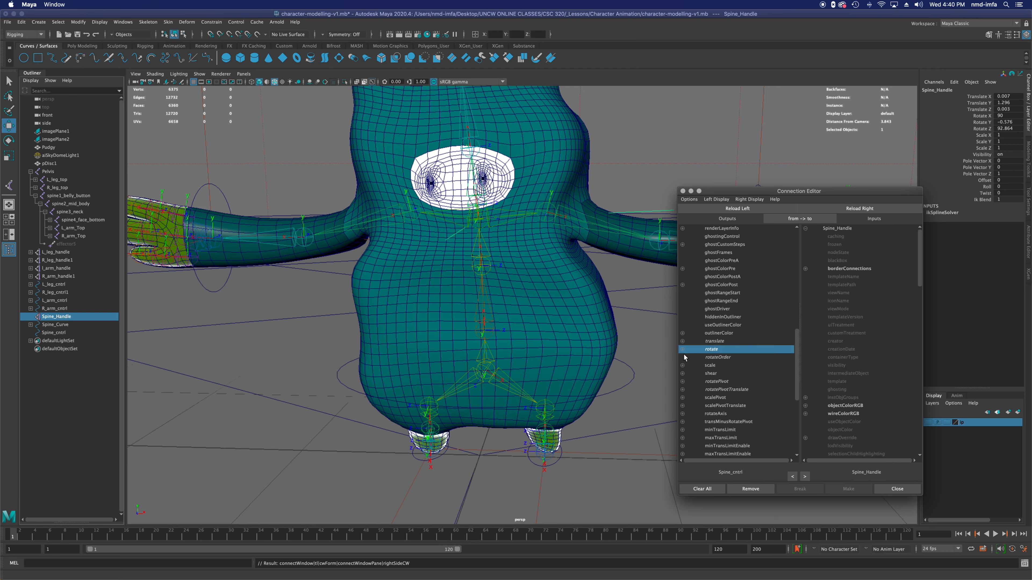
click(682, 350)
click(721, 366)
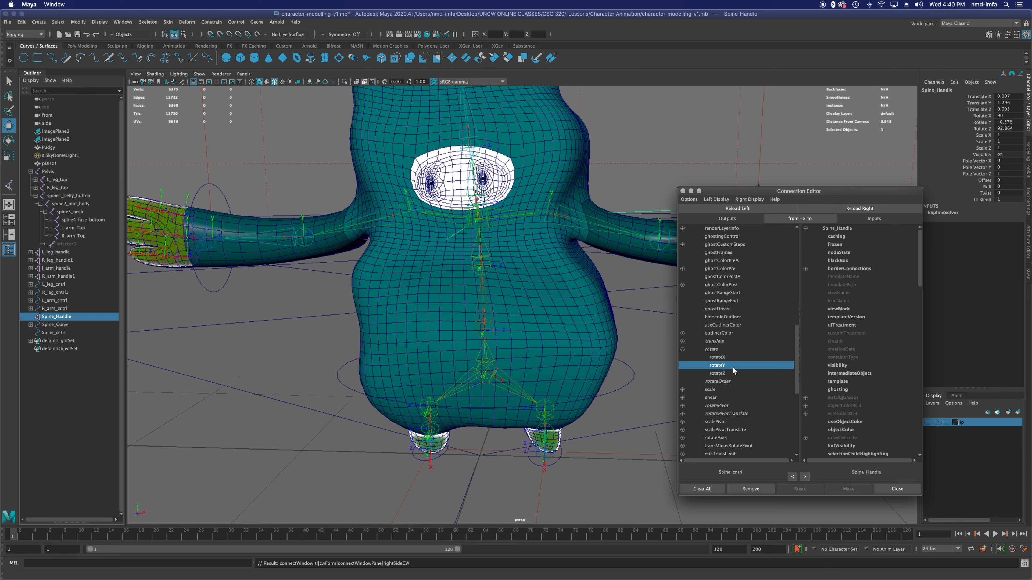
scroll(839, 365, down, 15)
scroll(841, 363, down, 10)
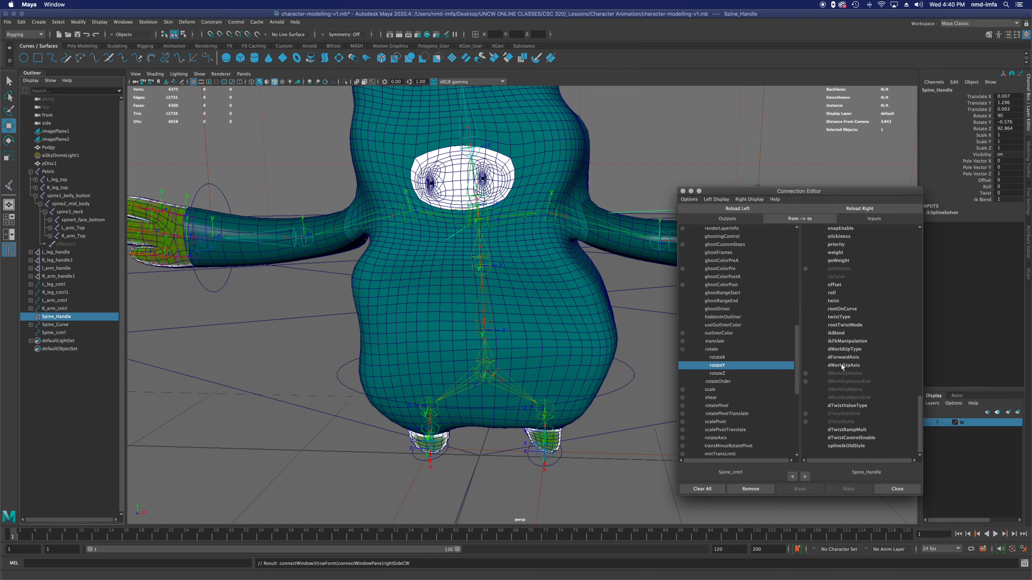
click(833, 292)
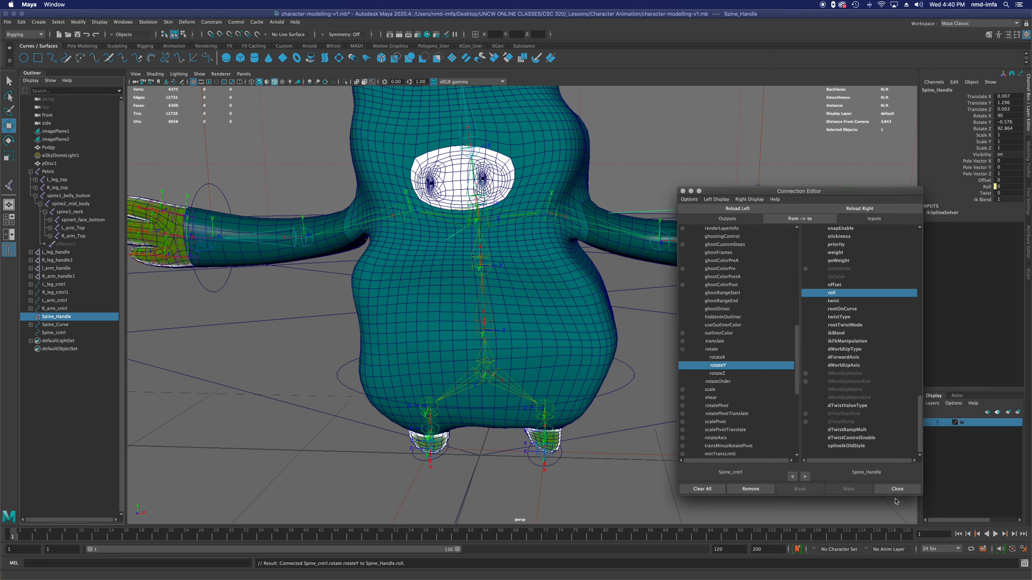
click(896, 490)
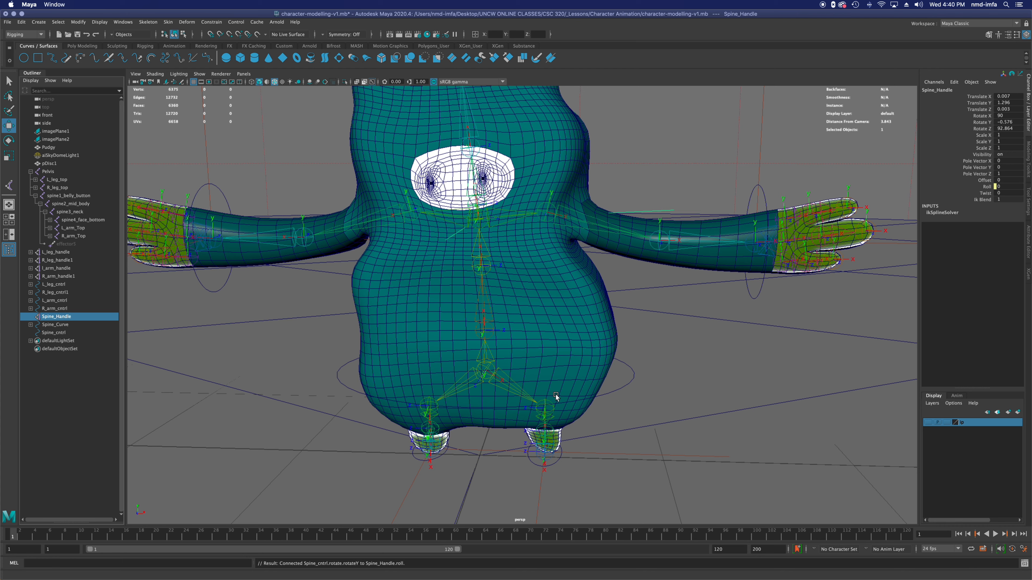
Step: Try moving Spine_cntrl to check how the body follows the control, and undo the moves
click(55, 333)
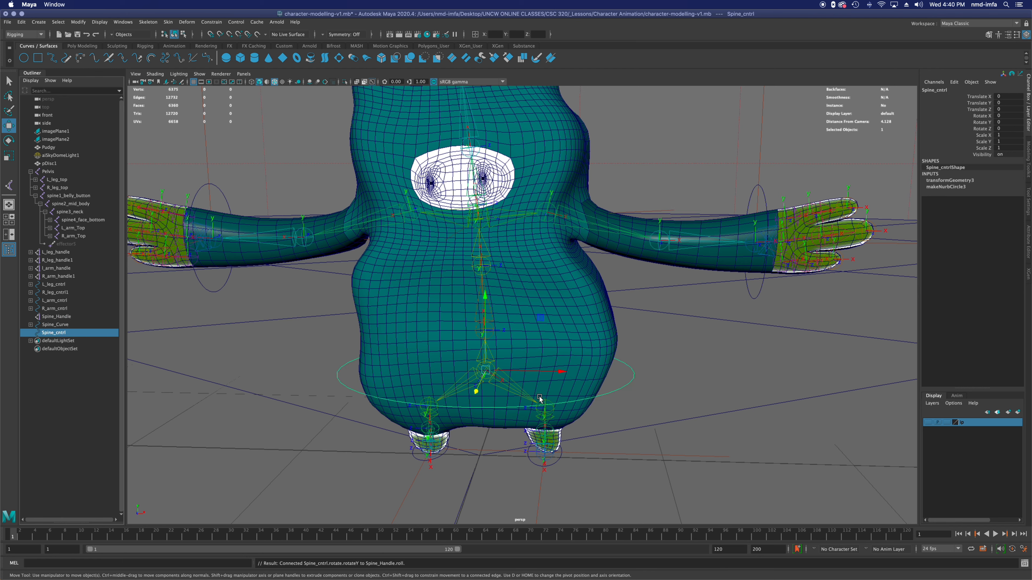
drag(476, 391, 486, 345)
key(super+z)
key(super+z)
key(super+z)
Step: Try rotating Spine_cntrl around its different axes to test the spine twist and bend, and undo each rotation
key(e)
drag(479, 361, 478, 391)
key(super+z)
key(super+z)
drag(538, 330, 520, 387)
key(super+z)
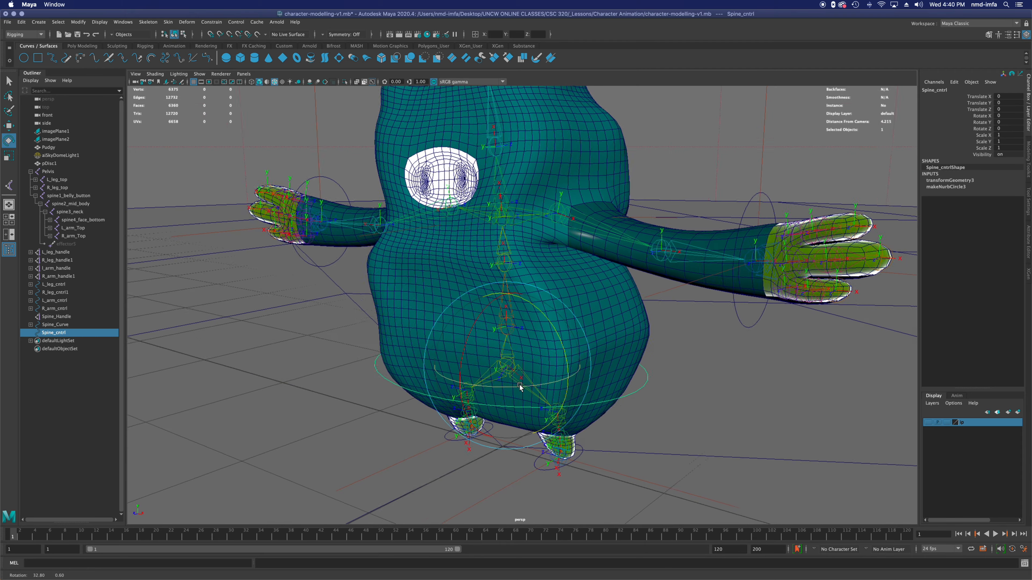
mouse_move(470, 337)
mouse_down()
mouse_move(473, 358)
mouse_move(472, 343)
mouse_move(494, 332)
mouse_move(479, 356)
mouse_move(489, 339)
mouse_up()
key(super+z)
alt+drag(451, 441, 490, 425)
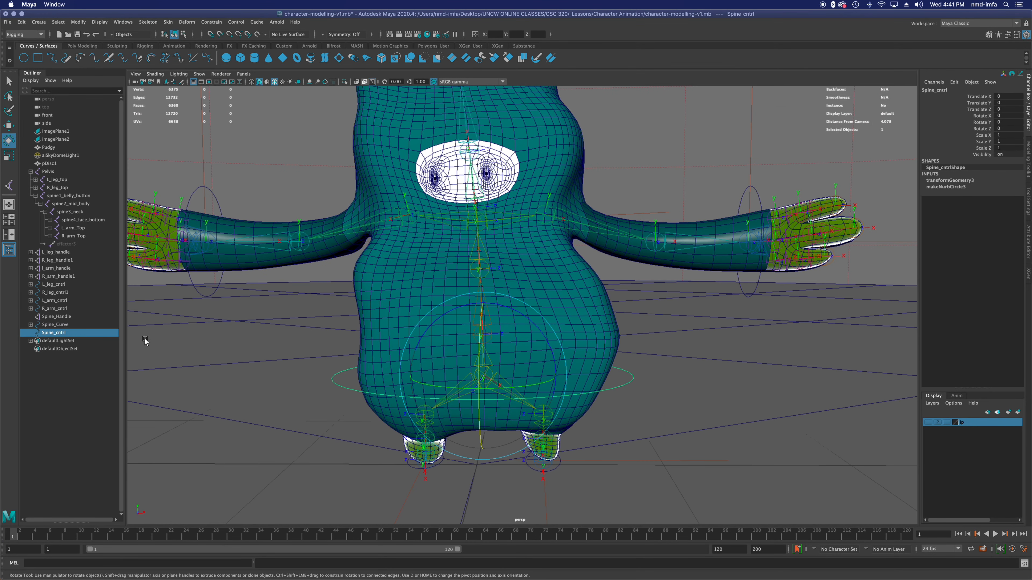
Step: Create a NURBS circle and raise it to chest height at about Translate Y 1.289, with point snapping turned on
click(70, 383)
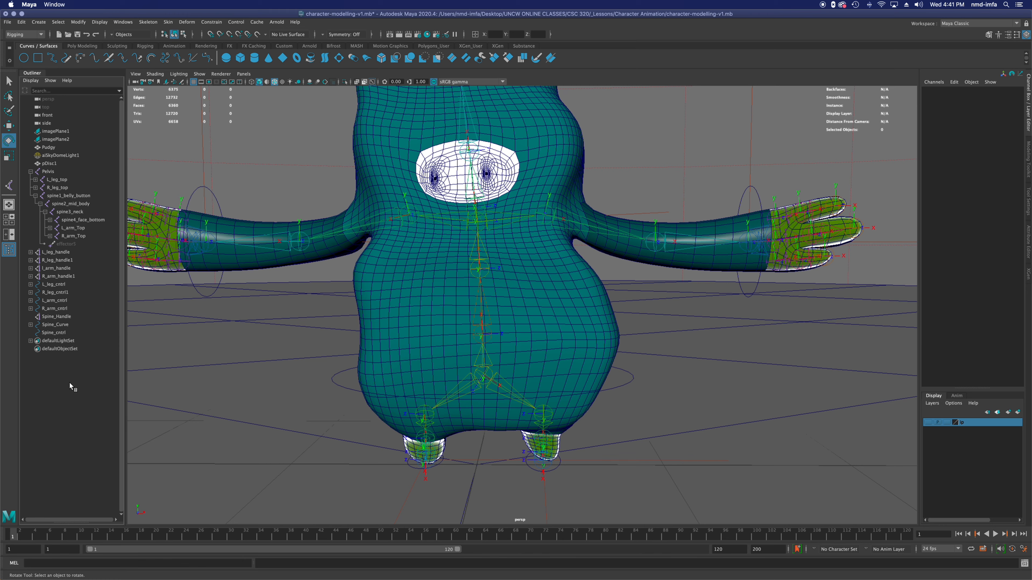
click(24, 58)
key(w)
drag(479, 390, 449, 158)
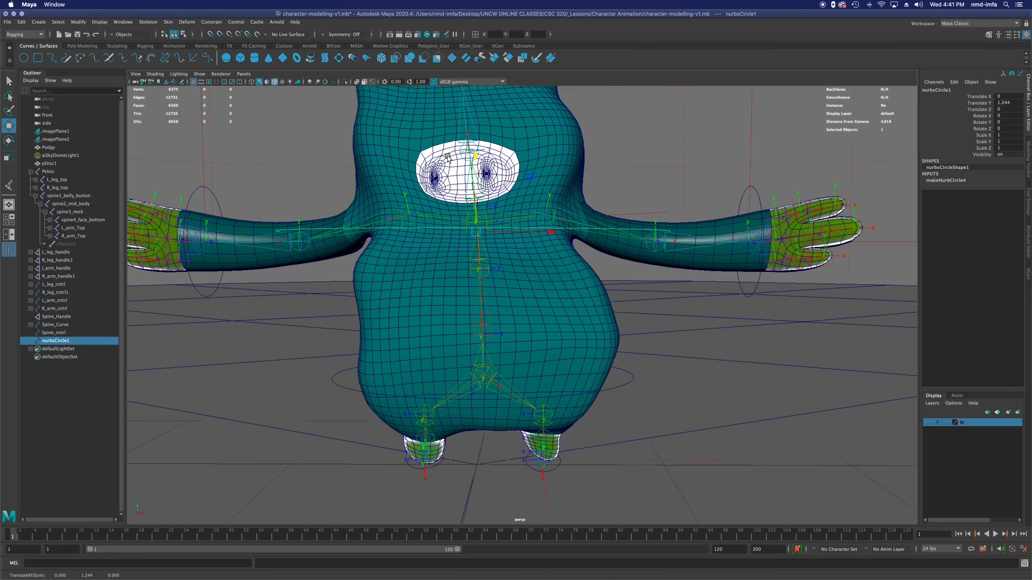
click(229, 35)
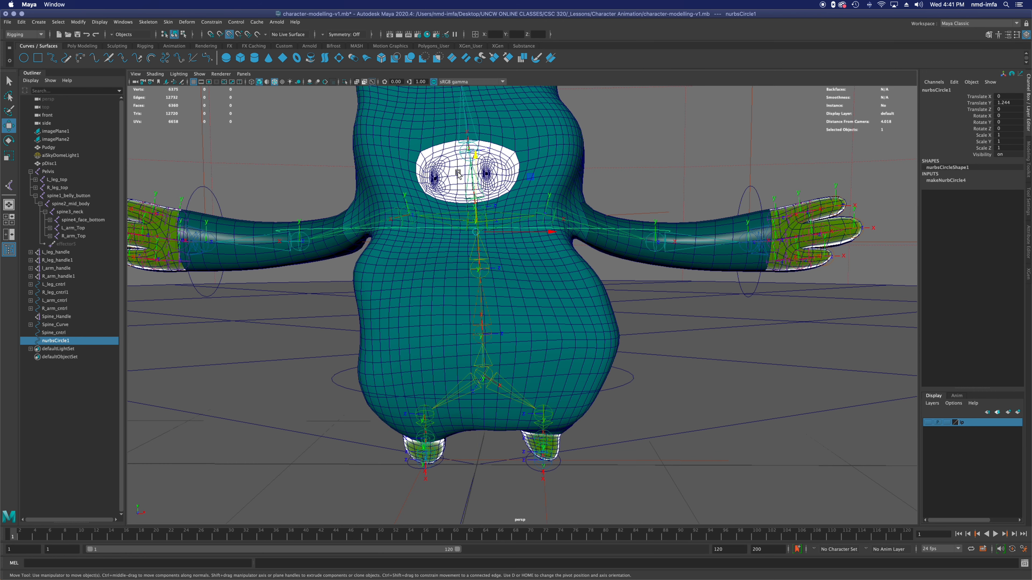
drag(475, 156, 467, 228)
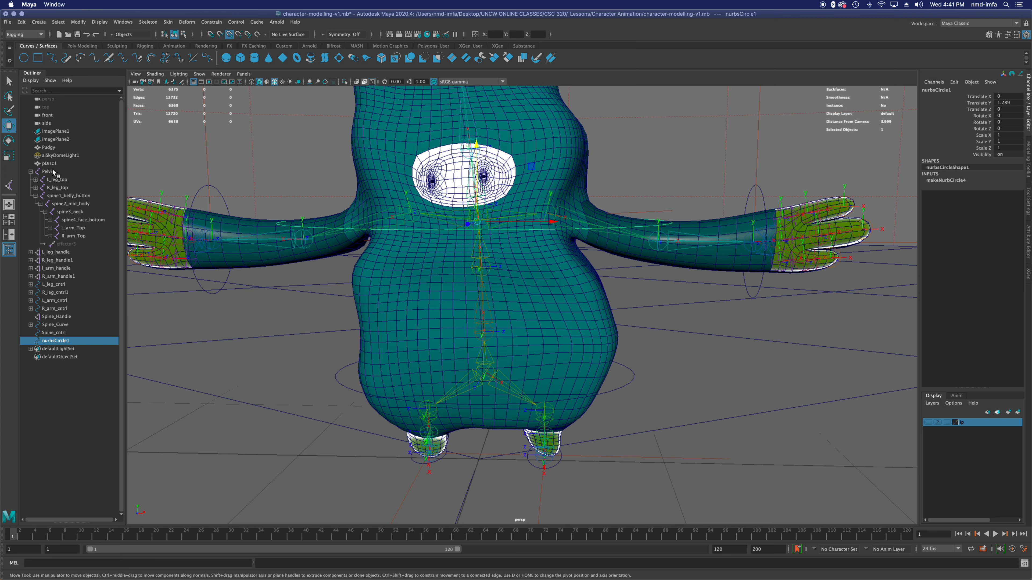
Step: Hide the Pudgy mesh and snap the new circle onto the upper spine joint between the arms, at 0.007, 1.296, 0.003
click(49, 147)
key(ctrl+h)
alt+drag(376, 231, 391, 281)
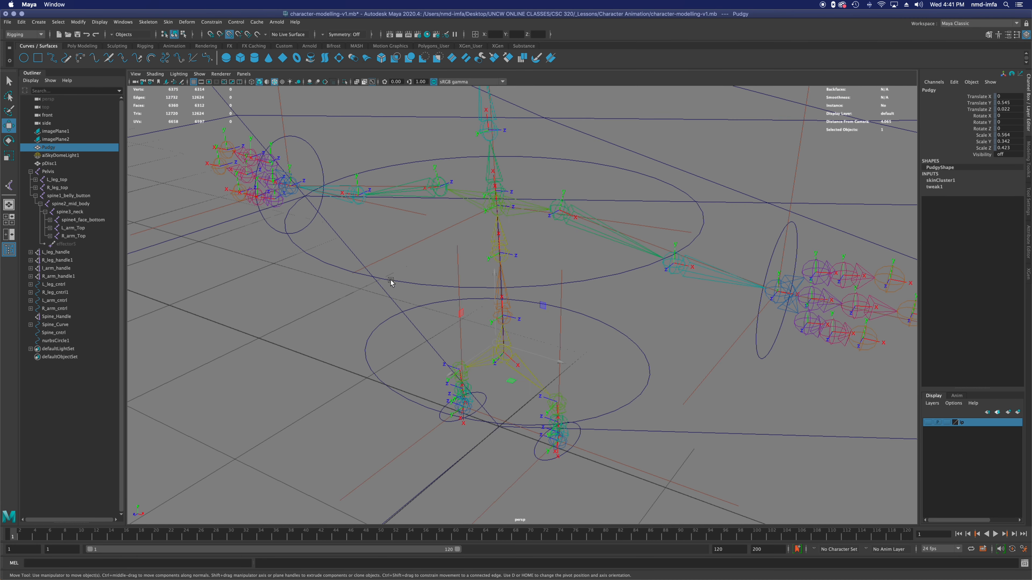
click(391, 281)
alt+drag(494, 168, 526, 199)
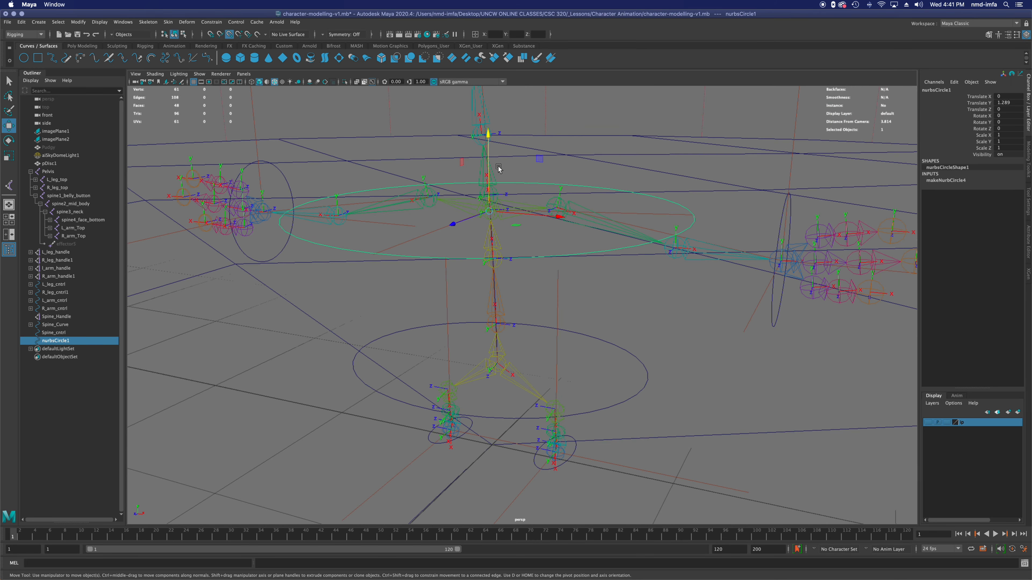
drag(490, 162, 488, 157)
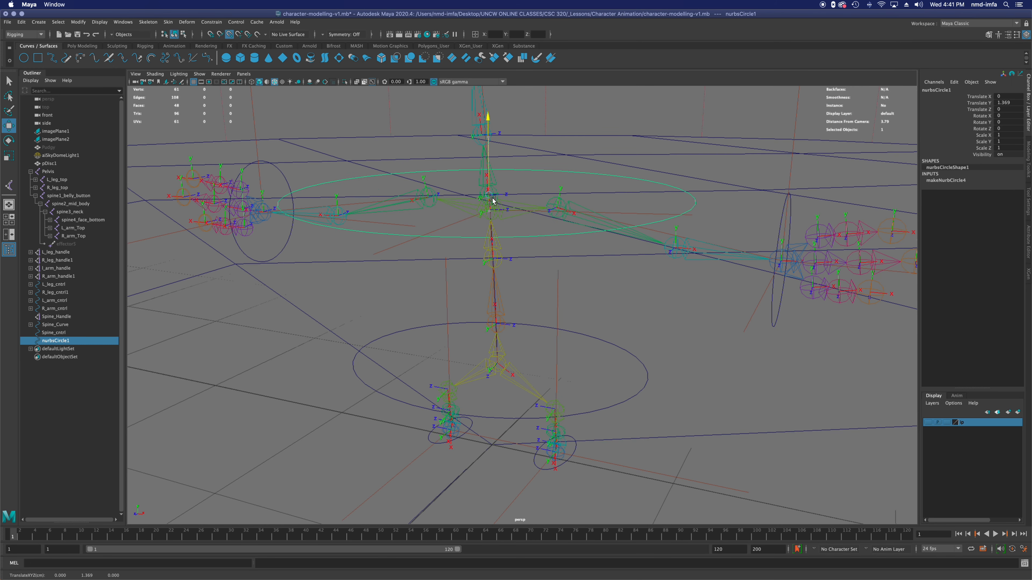
alt+drag(491, 224, 565, 213)
middle_drag(503, 219, 476, 218)
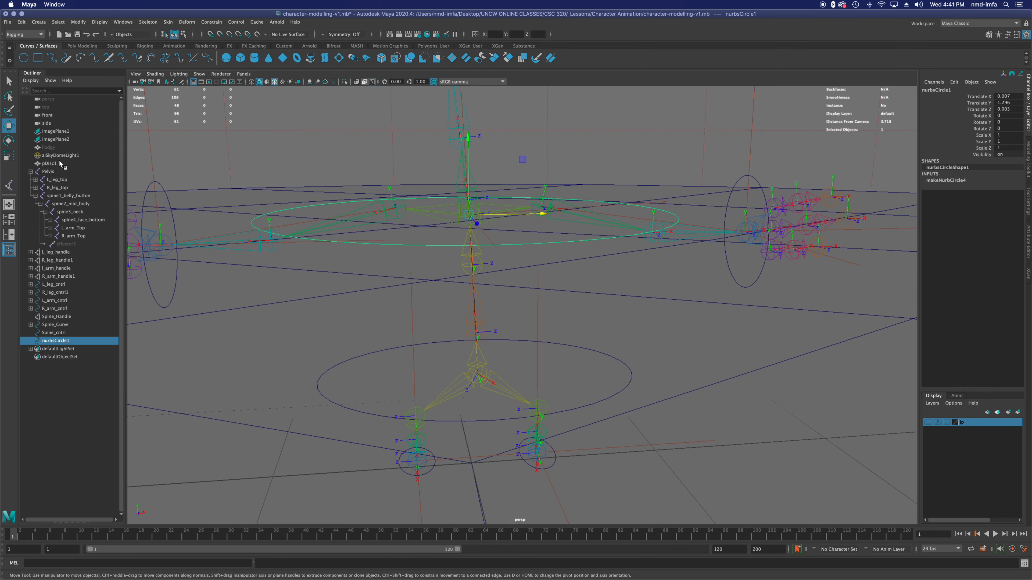
Step: Unhide the Pudgy mesh and scale the chest circle down to about 0.659 in X and 0.649 in Z
click(57, 164)
click(49, 147)
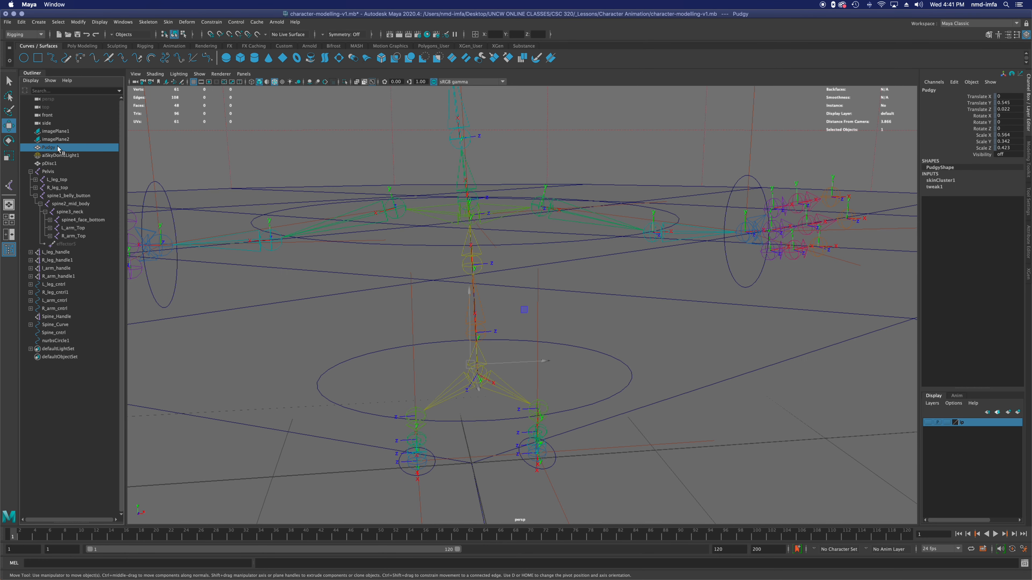
key(shift+h)
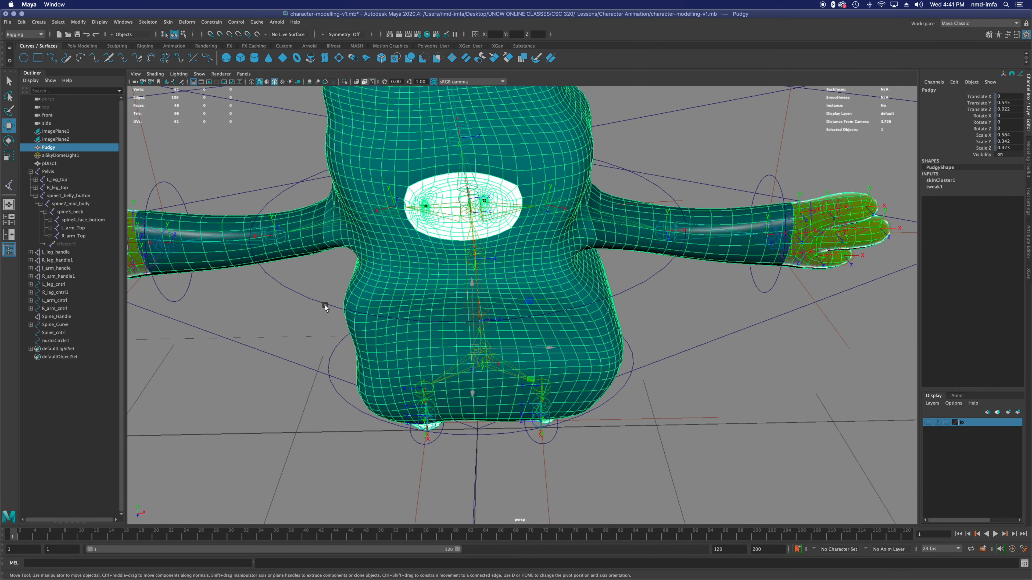
click(322, 303)
key(r)
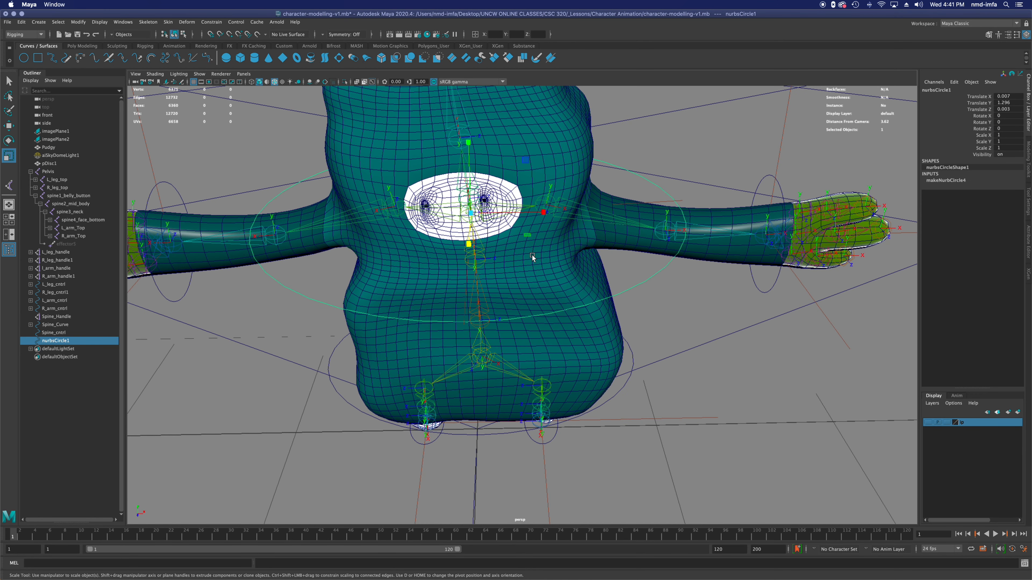
drag(543, 212, 407, 225)
drag(471, 208, 566, 239)
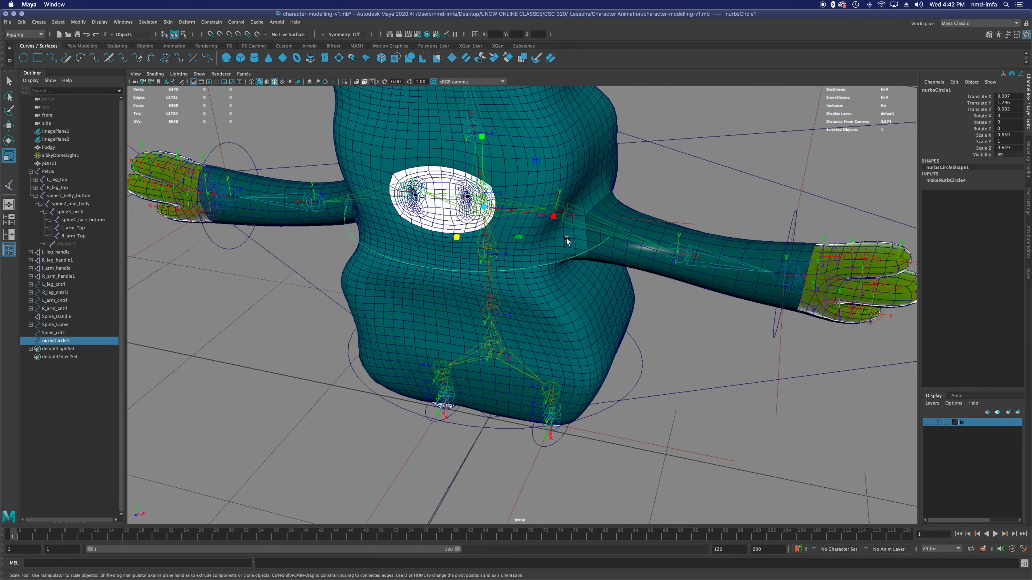
Step: Hide the Pudgy mesh and imagePlane2 to expose the chest circle
right_drag(600, 245, 568, 243)
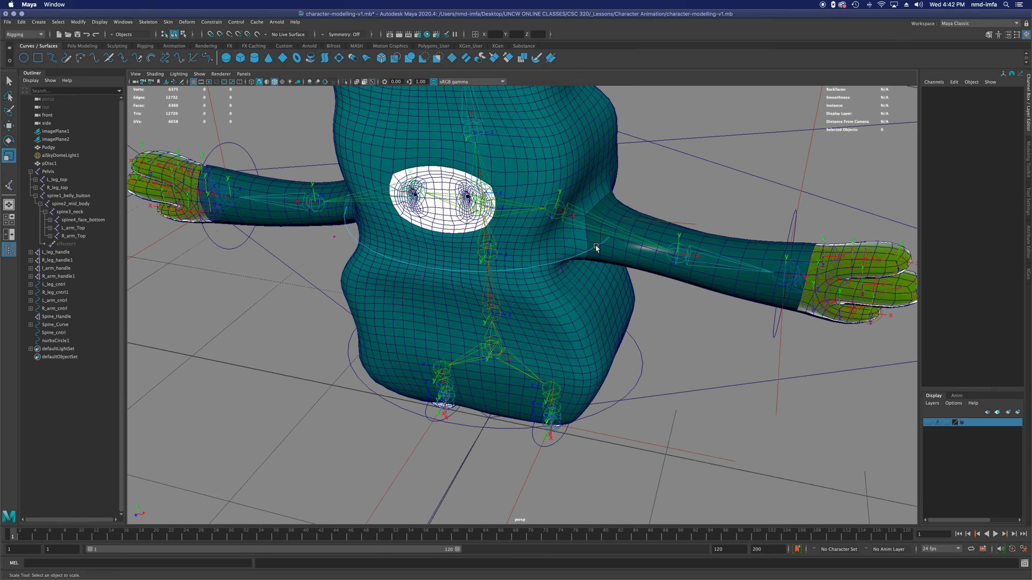
click(578, 255)
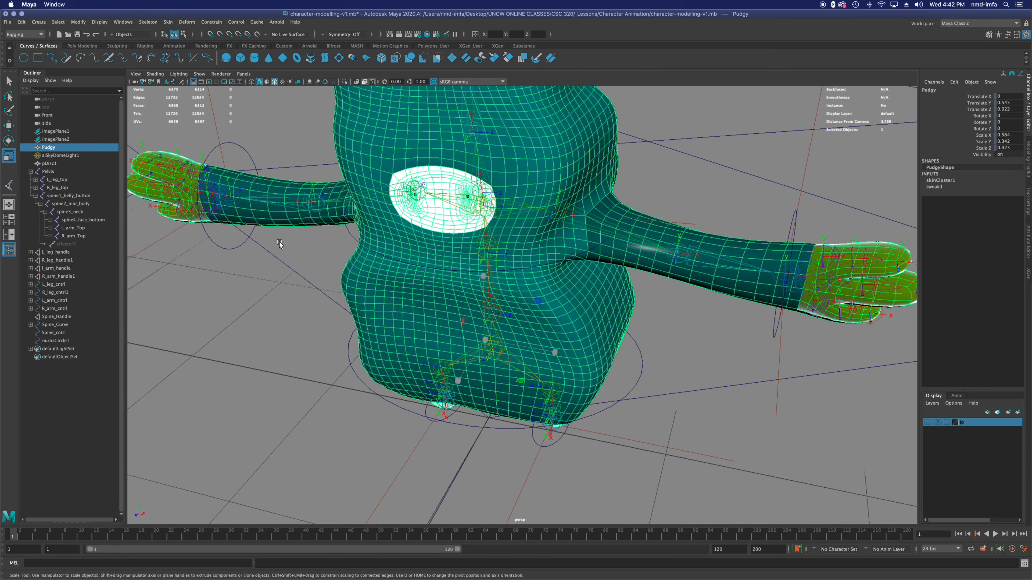
key(ctrl+h)
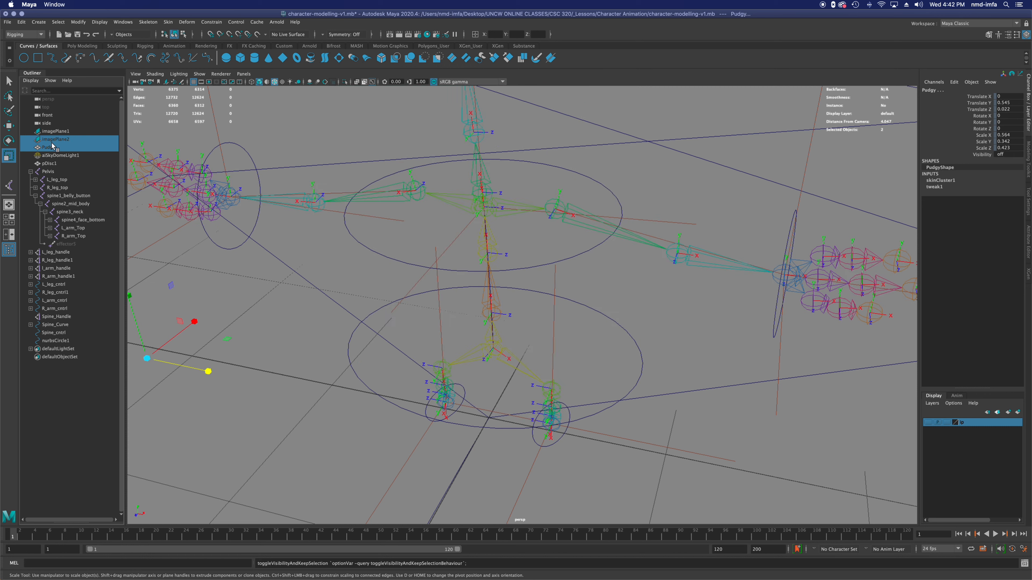
Step: Select the control vertices on both sides of the chest circle and move them down to bend it into an arch
click(600, 247)
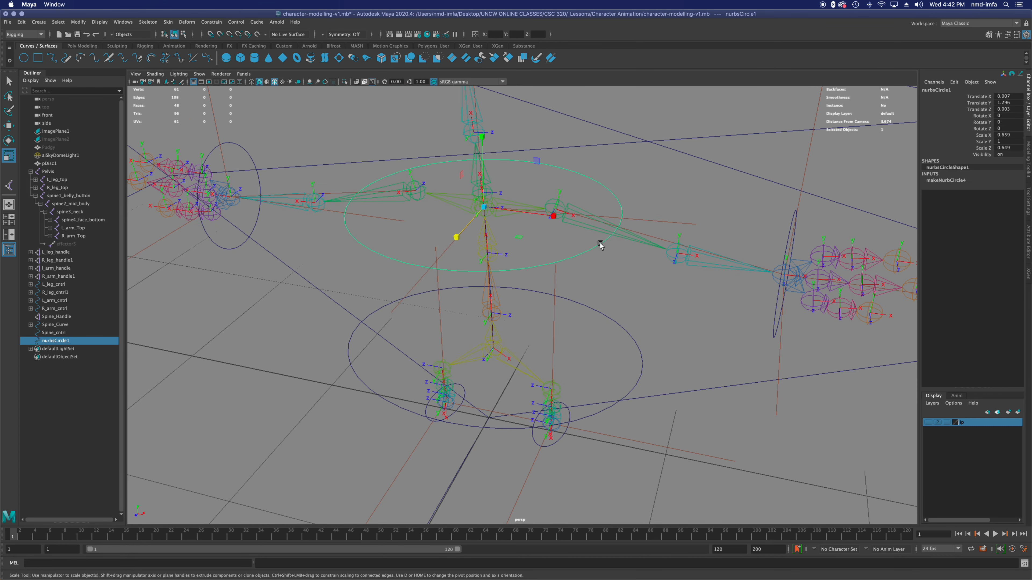
right_drag(601, 247, 565, 247)
click(601, 244)
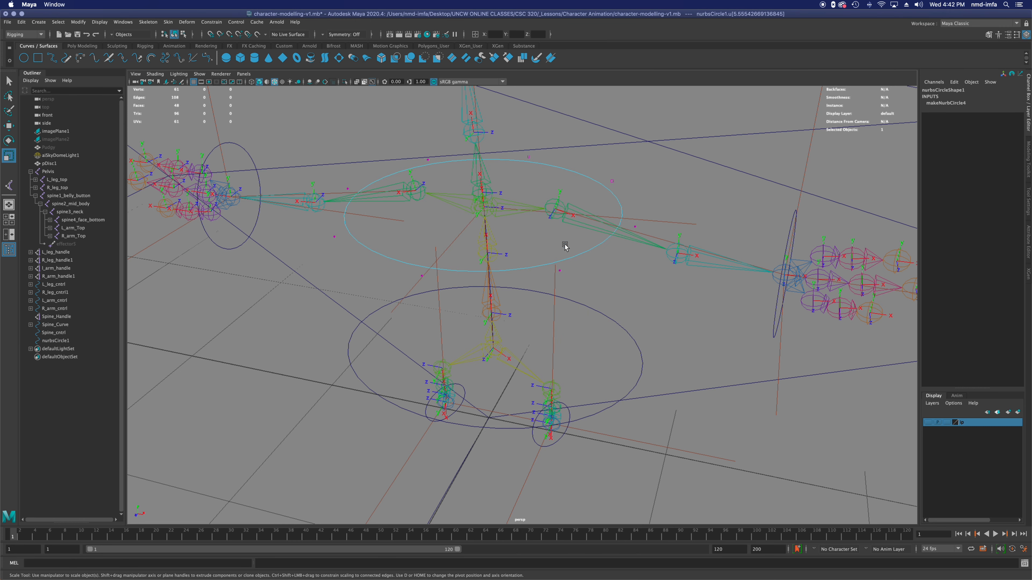
click(635, 225)
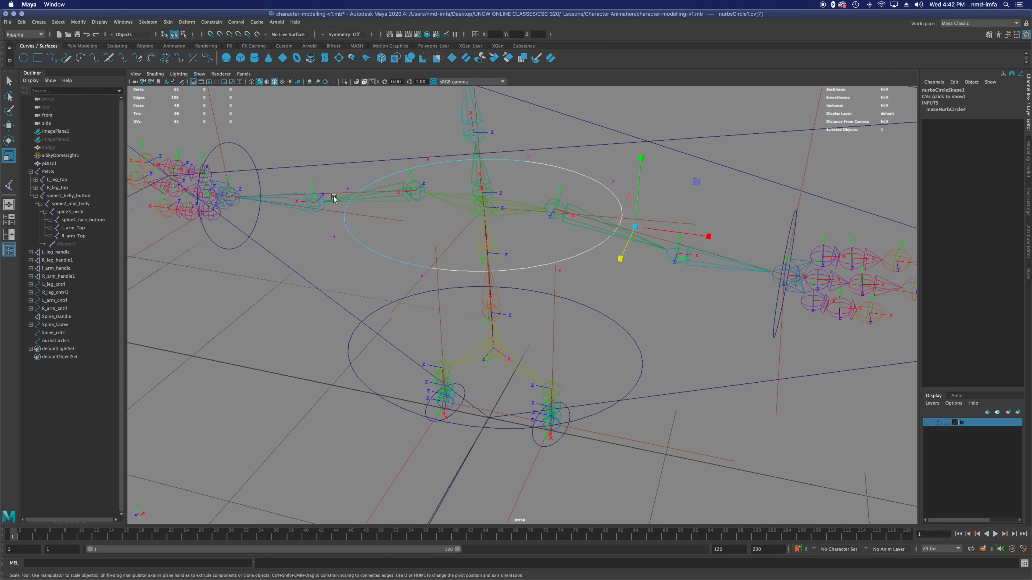
click(348, 189)
key(e)
key(w)
drag(483, 138, 476, 223)
click(50, 148)
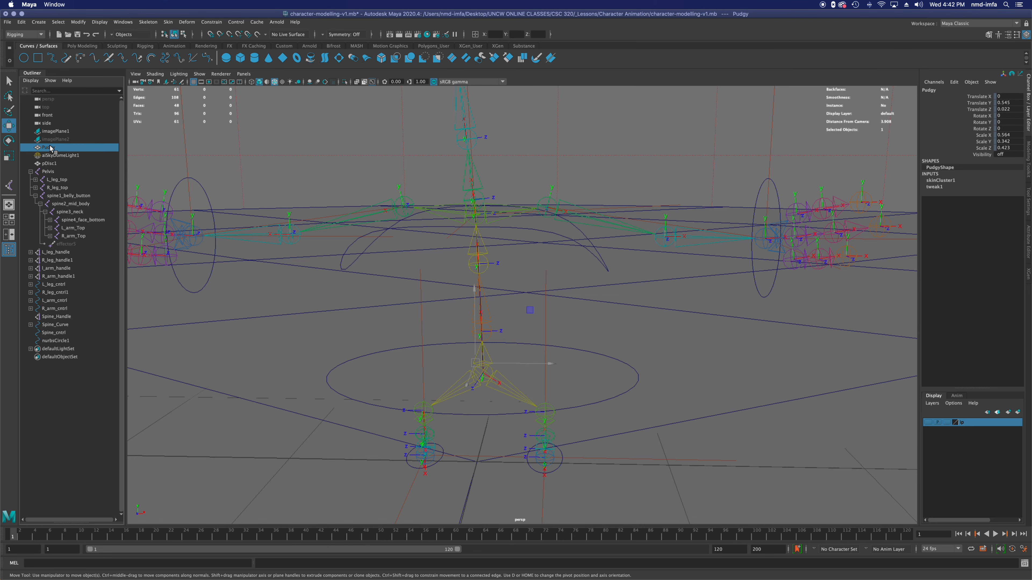
key(g)
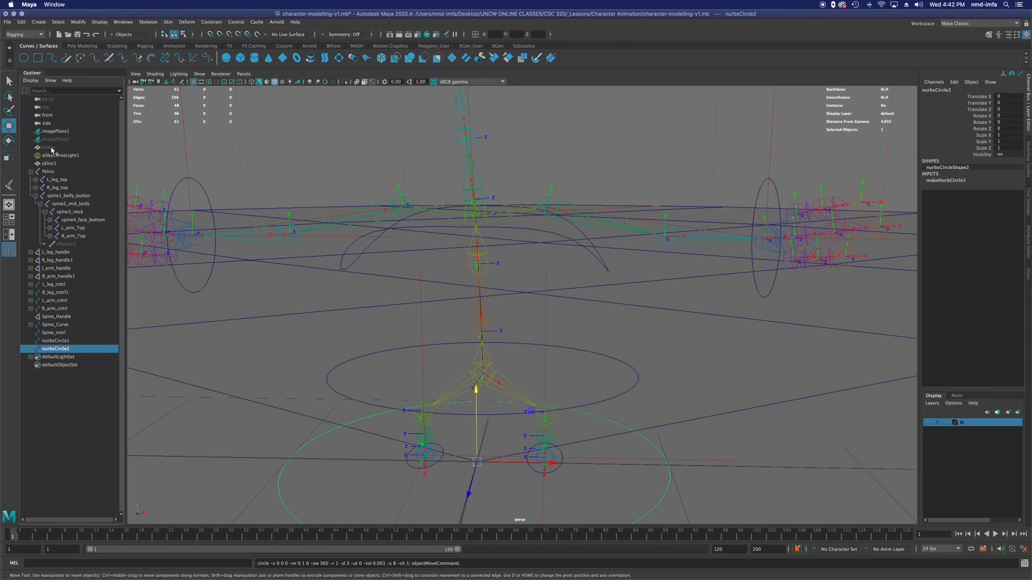
click(49, 148)
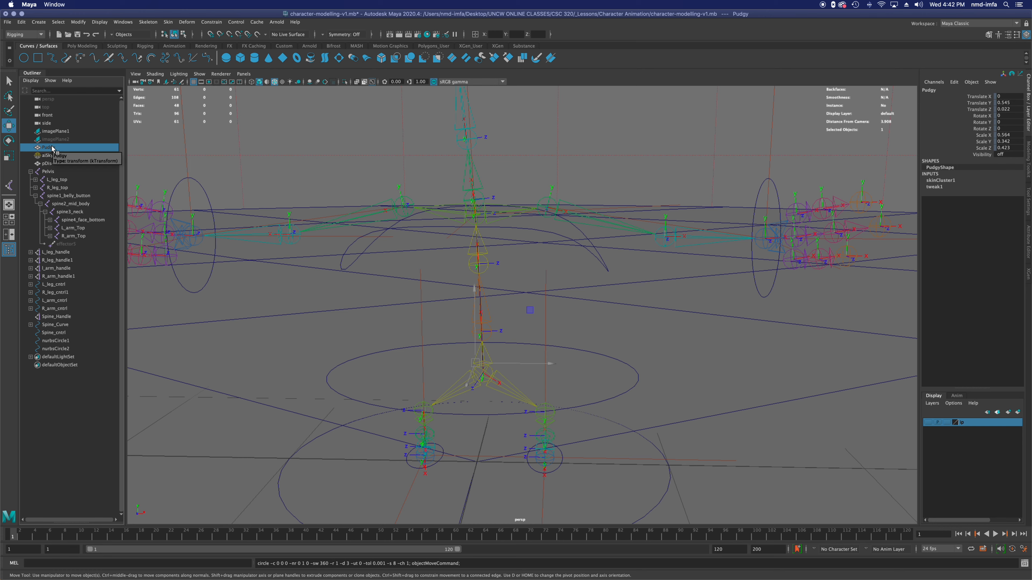
key(ctrl+z)
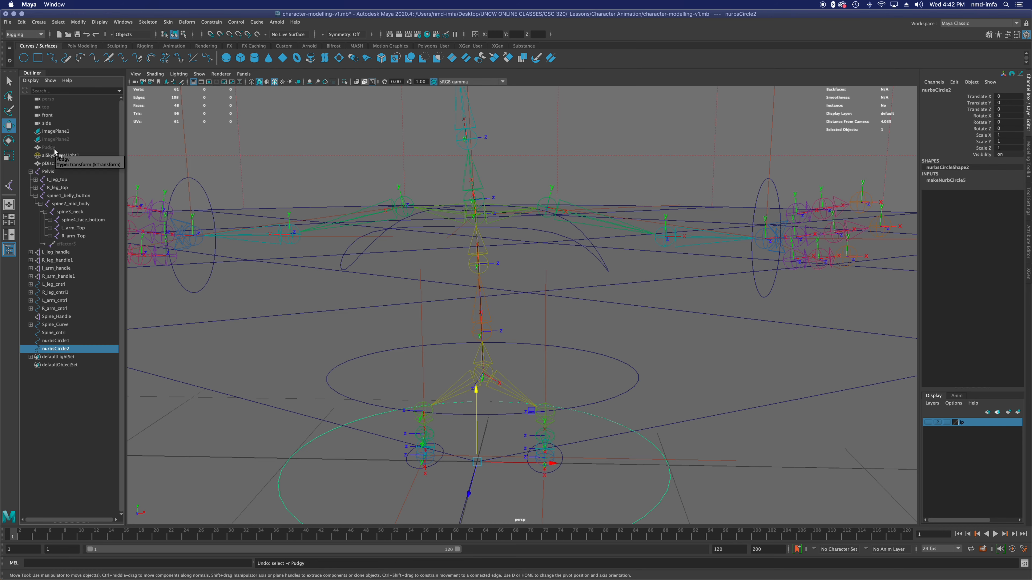
Step: Unhide the Pudgy mesh to check the arched chest control against the body
click(55, 149)
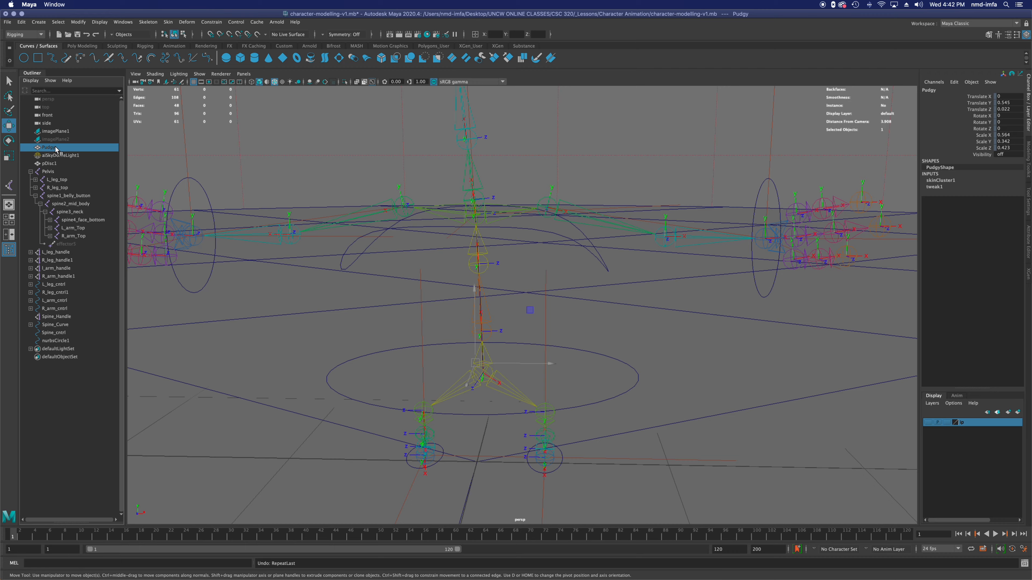
key(ctrl+h)
alt+drag(203, 179, 316, 265)
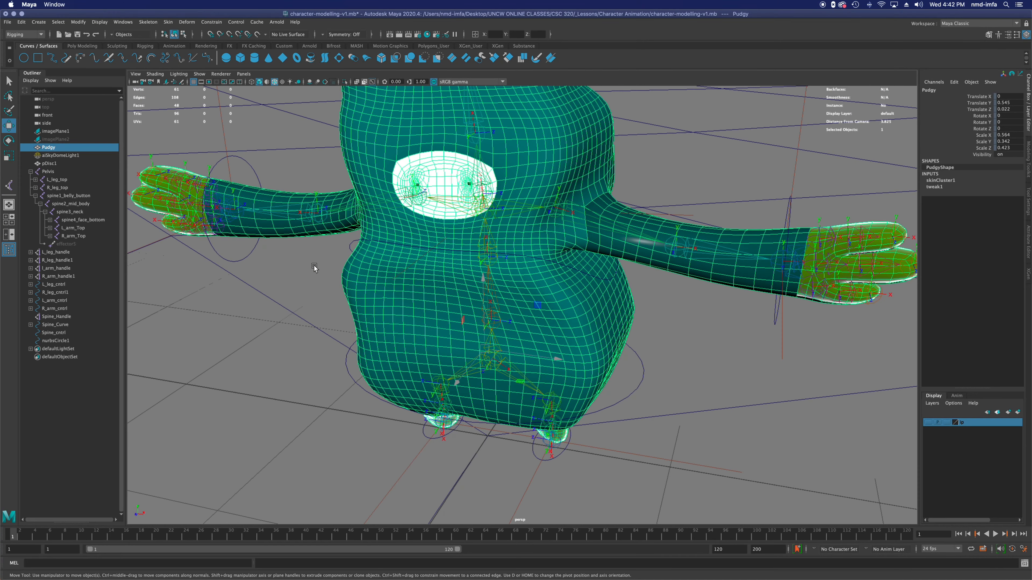
Step: Rename the arched chest circle Shoulder_contrl and freeze its transformations
click(57, 341)
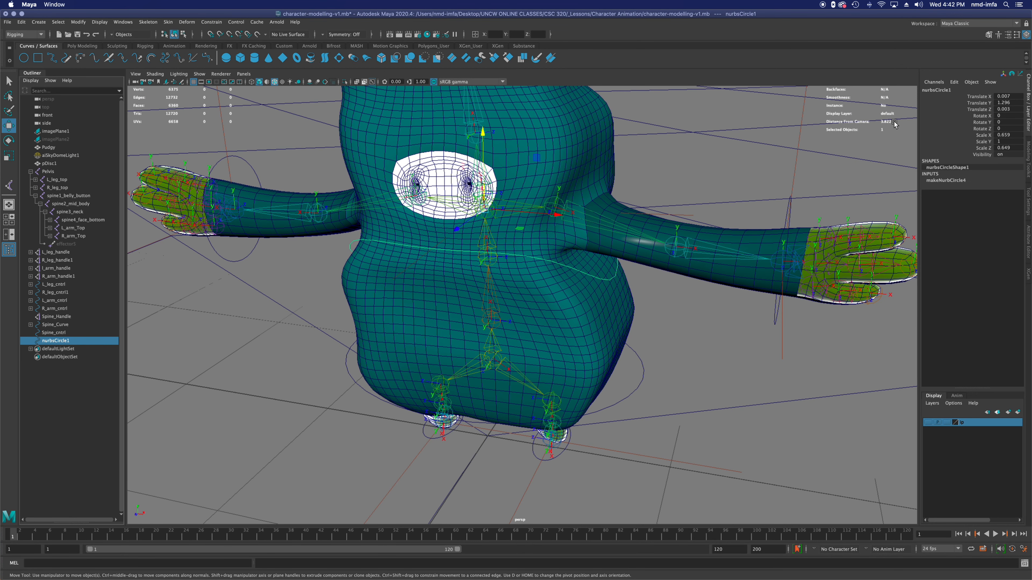
double_click(937, 90)
text(Shoulder)
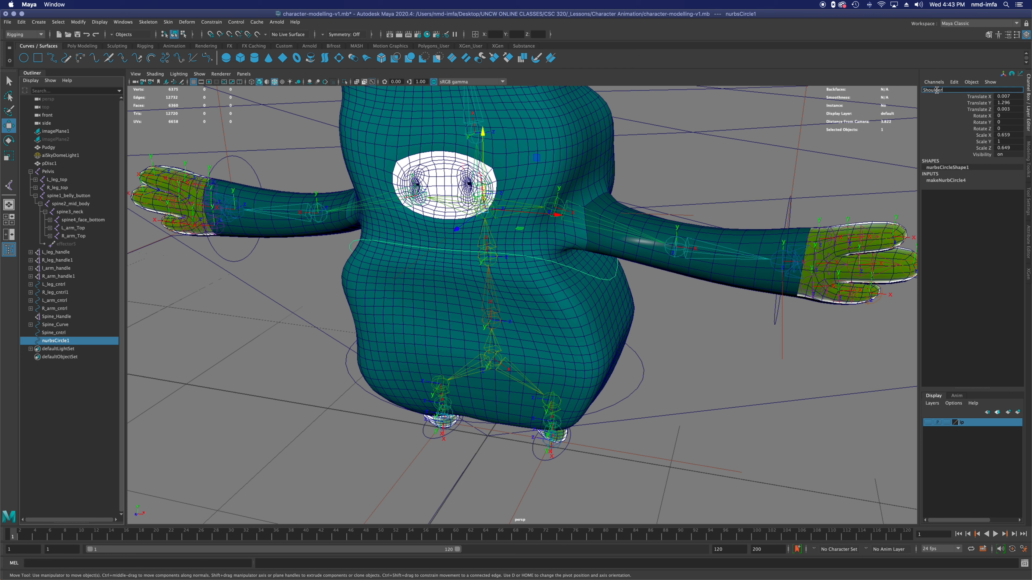
text(_contrl)
key(Return)
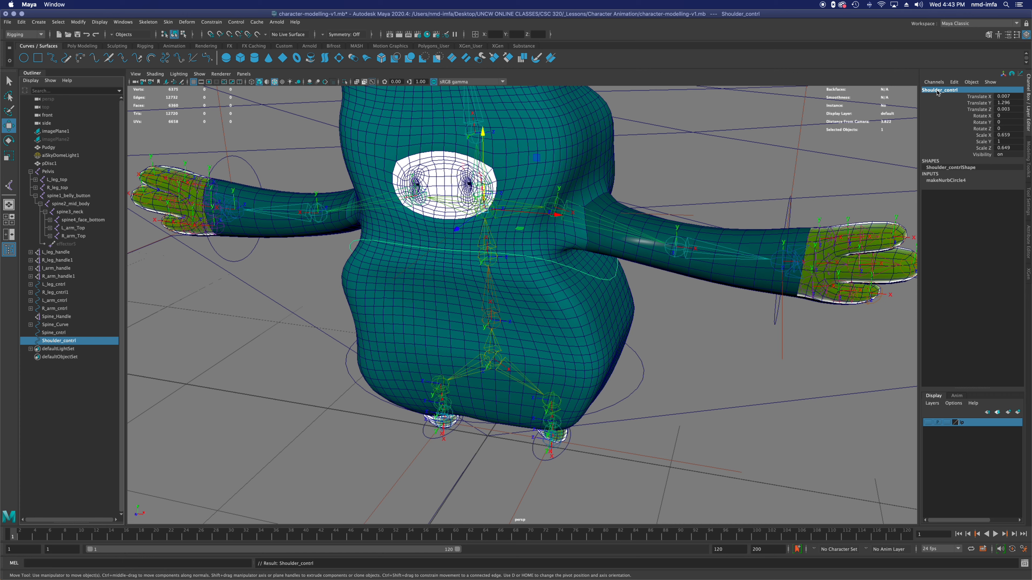
click(77, 22)
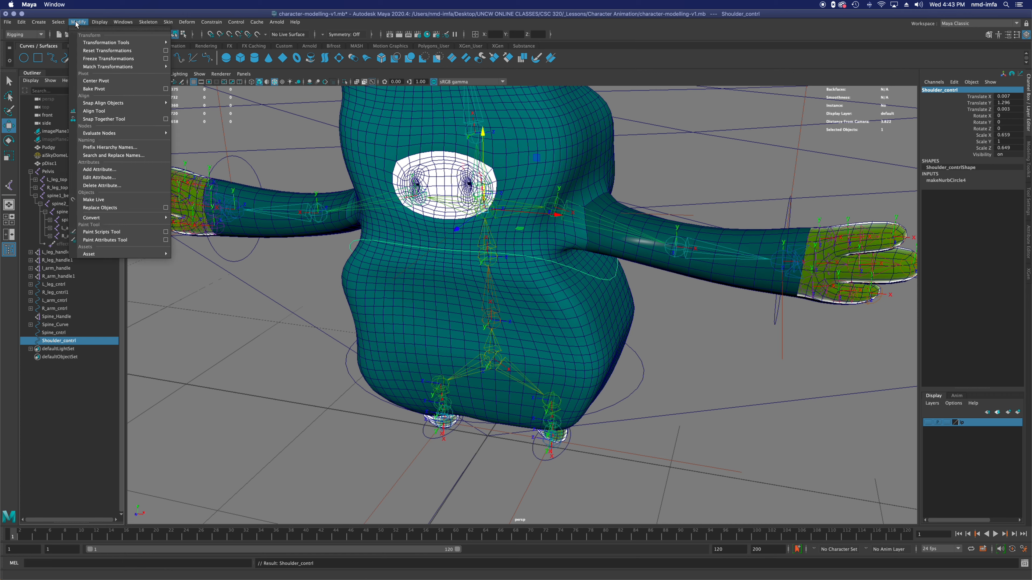
click(107, 59)
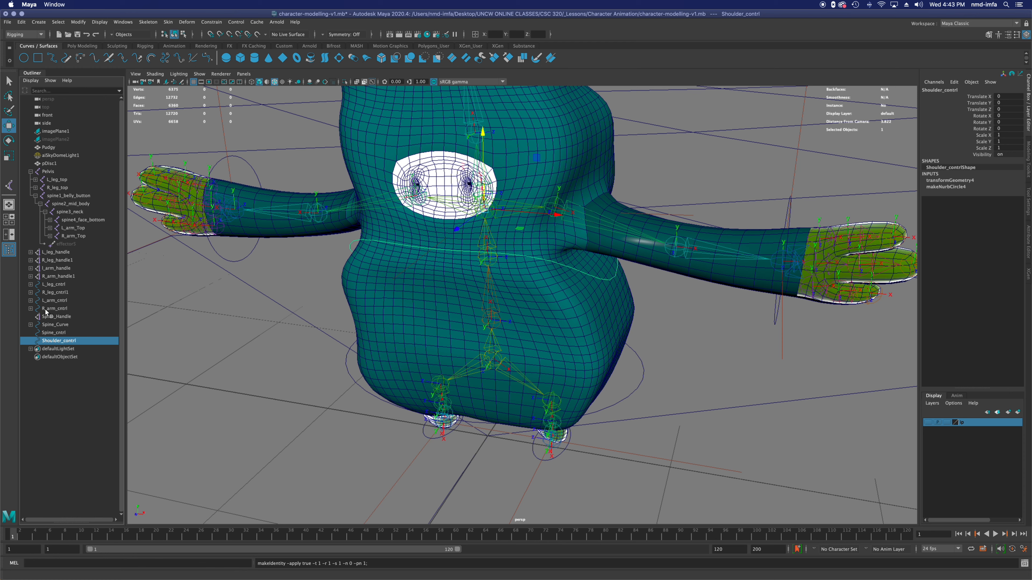
mouse_move(384, 379)
alt+mouse_down()
mouse_move(403, 368)
mouse_move(394, 372)
alt+mouse_up()
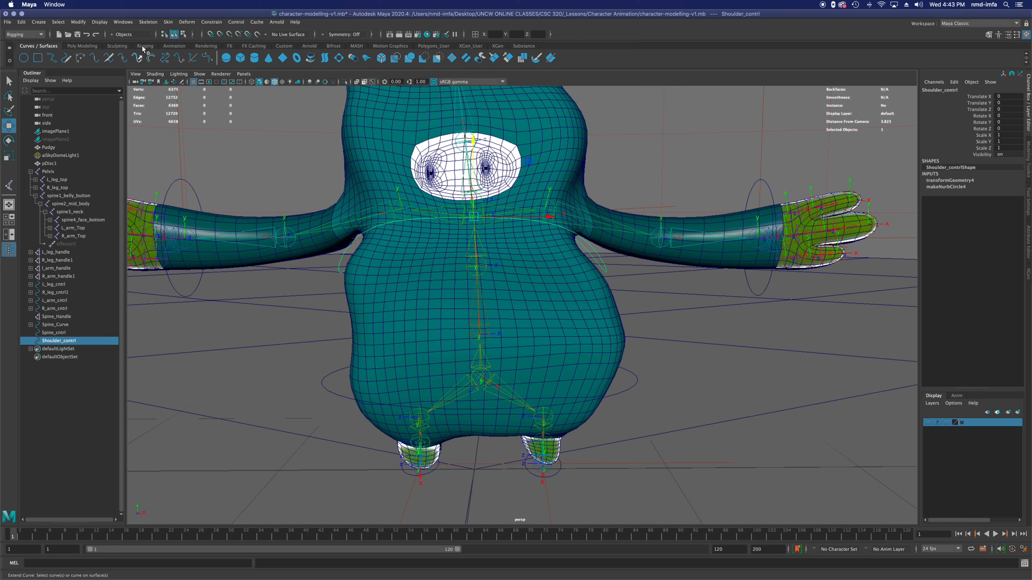
click(148, 22)
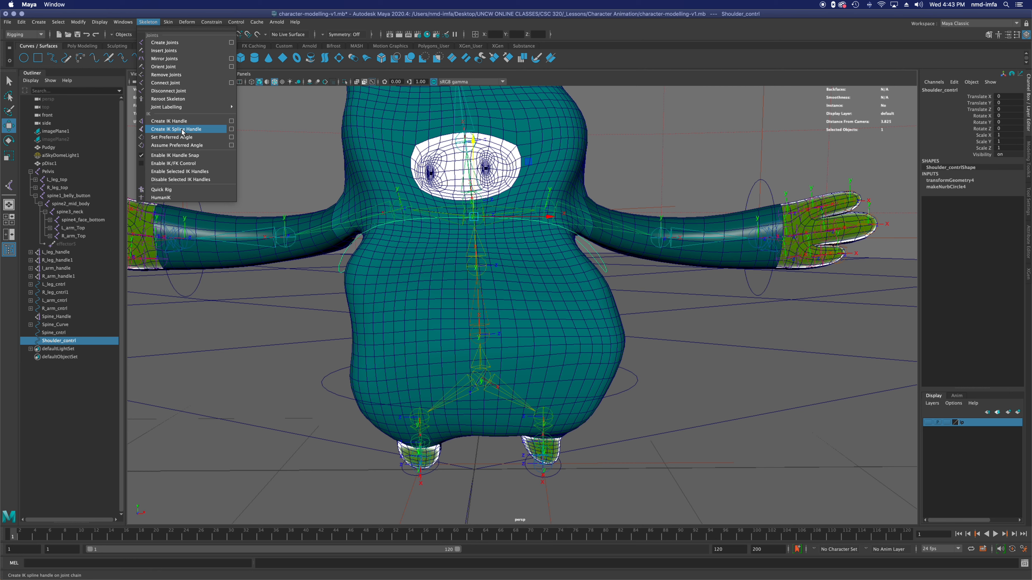
click(147, 22)
mouse_move(346, 280)
alt+mouse_down()
mouse_move(393, 281)
mouse_move(334, 286)
alt+mouse_up()
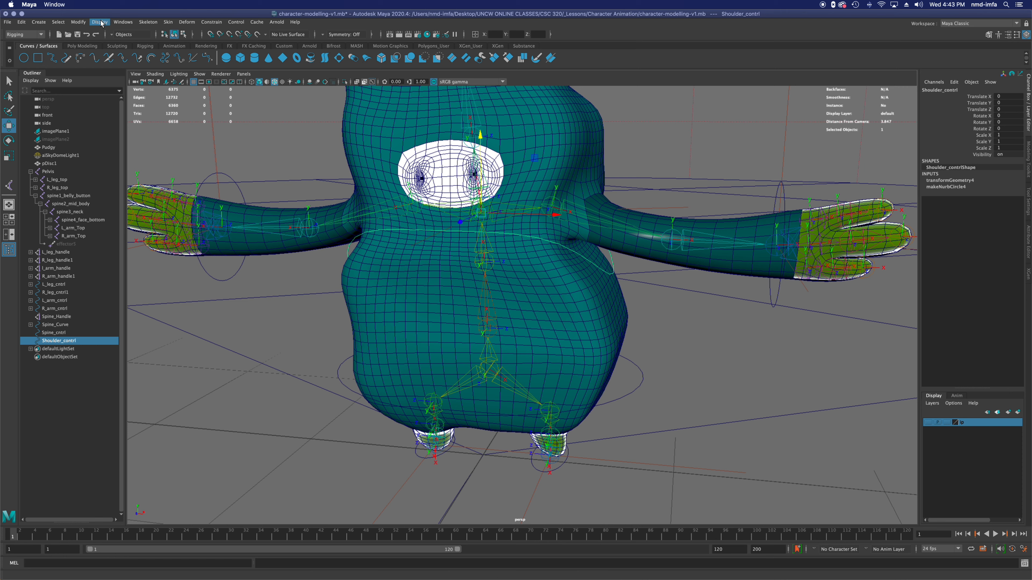
Step: Open the Connection Editor with Shoulder_contrl as the output object and load Spine_Handle as the input object
click(123, 23)
mouse_move(103, 25)
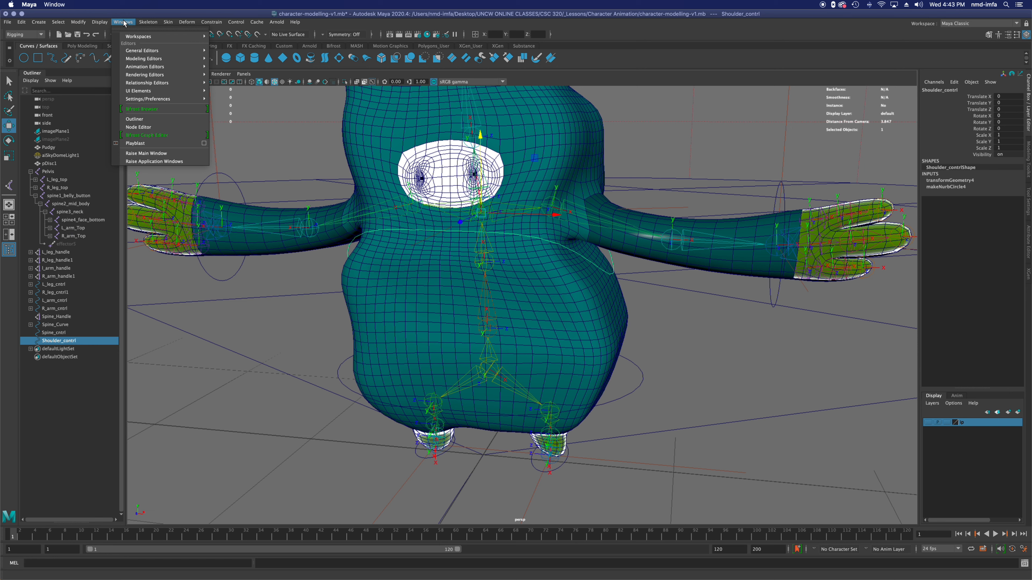
mouse_move(150, 76)
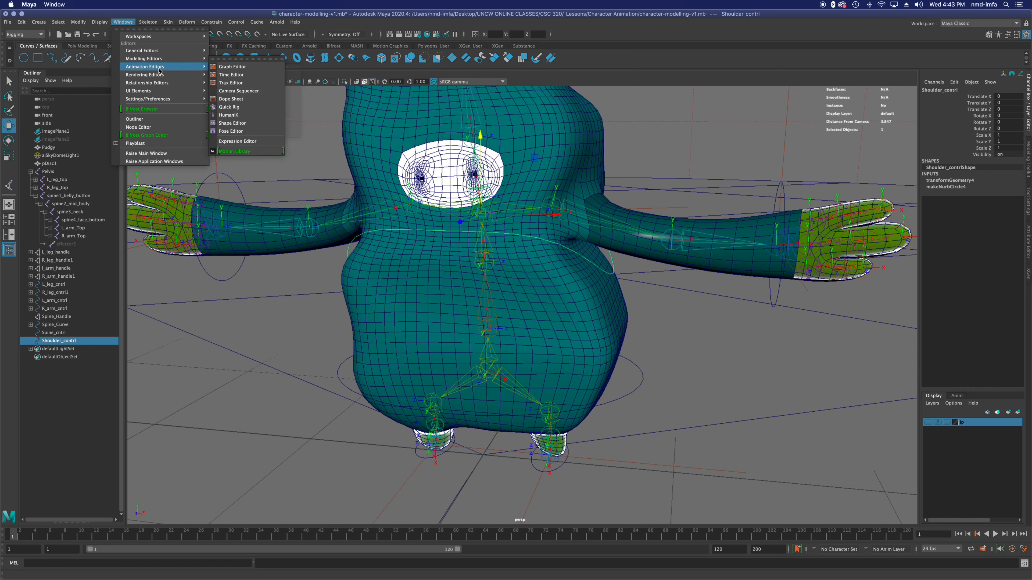
mouse_move(178, 50)
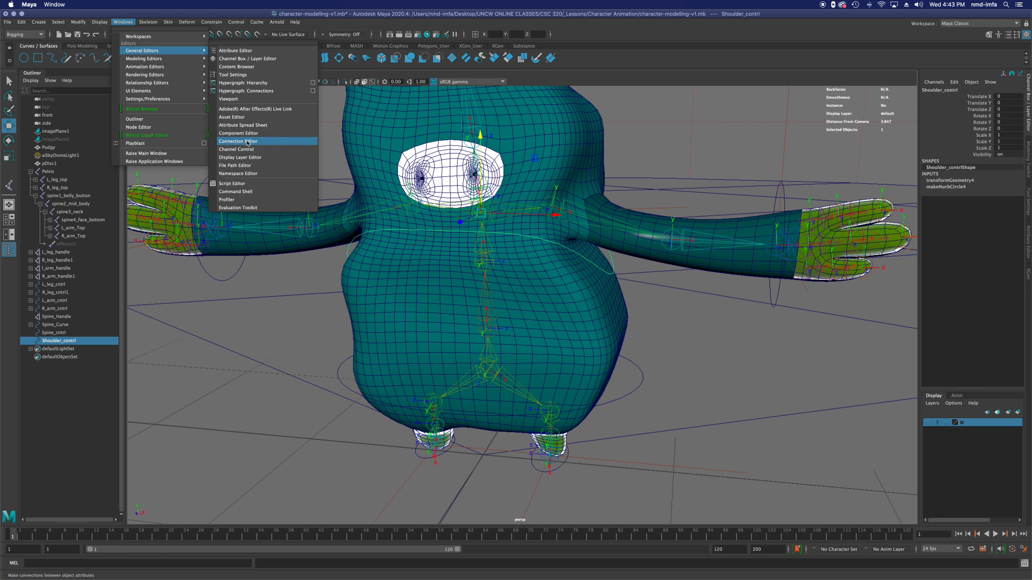
click(238, 141)
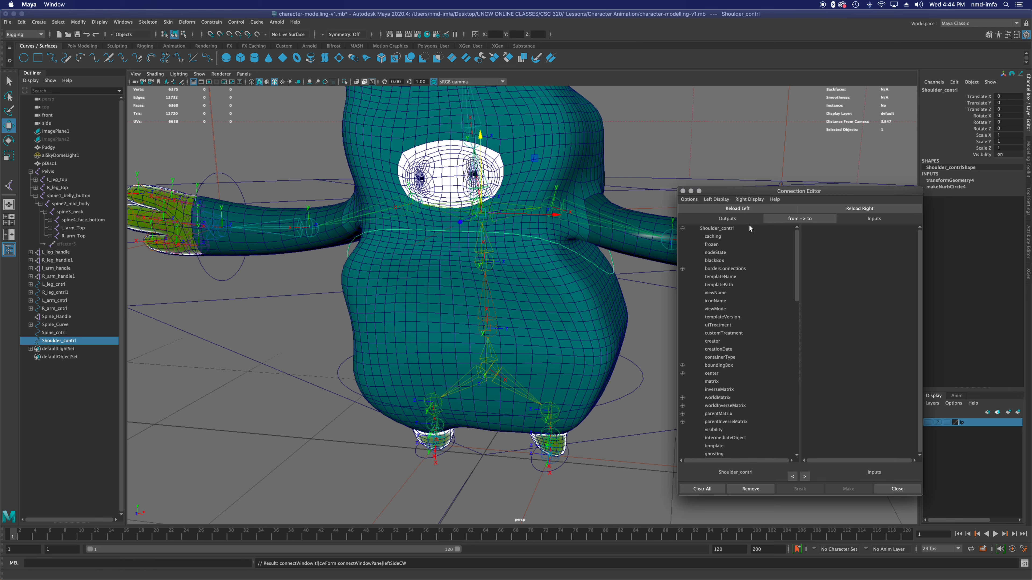
click(56, 316)
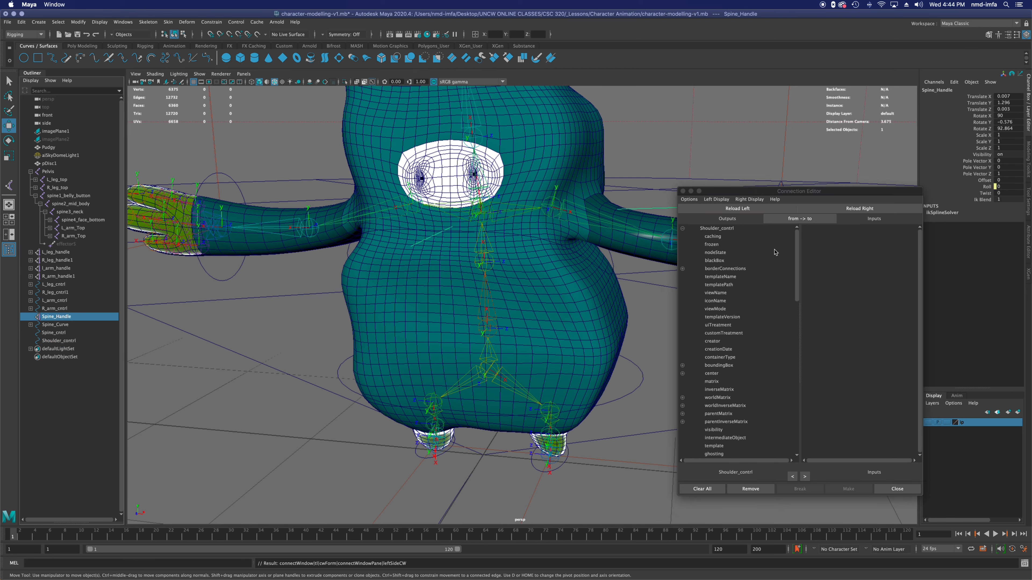
click(859, 209)
Step: Connect Shoulder_contrl's rotateY to Spine_Handle's twist and close the Connection Editor
scroll(734, 384, down, 15)
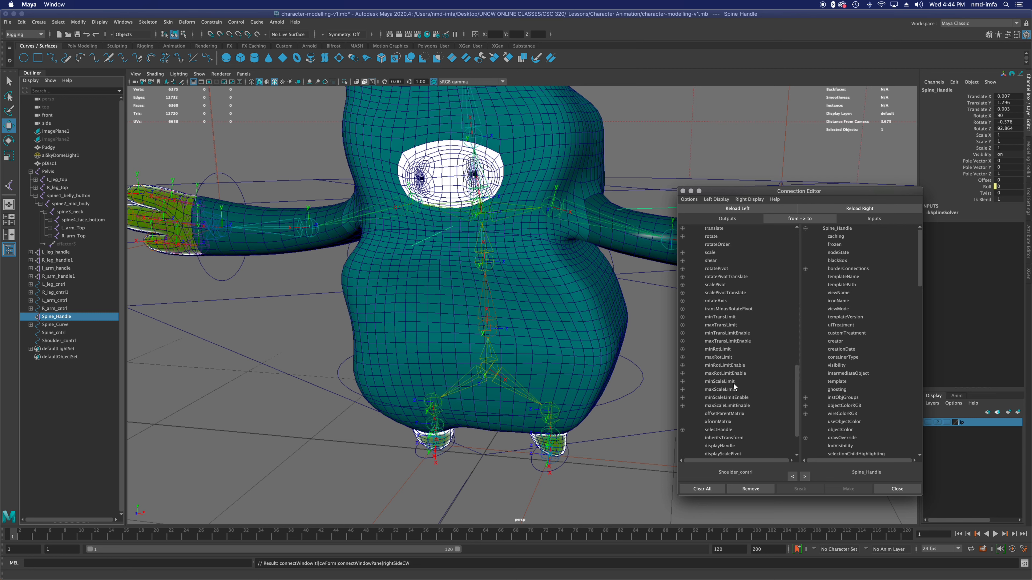
scroll(733, 384, up, 1)
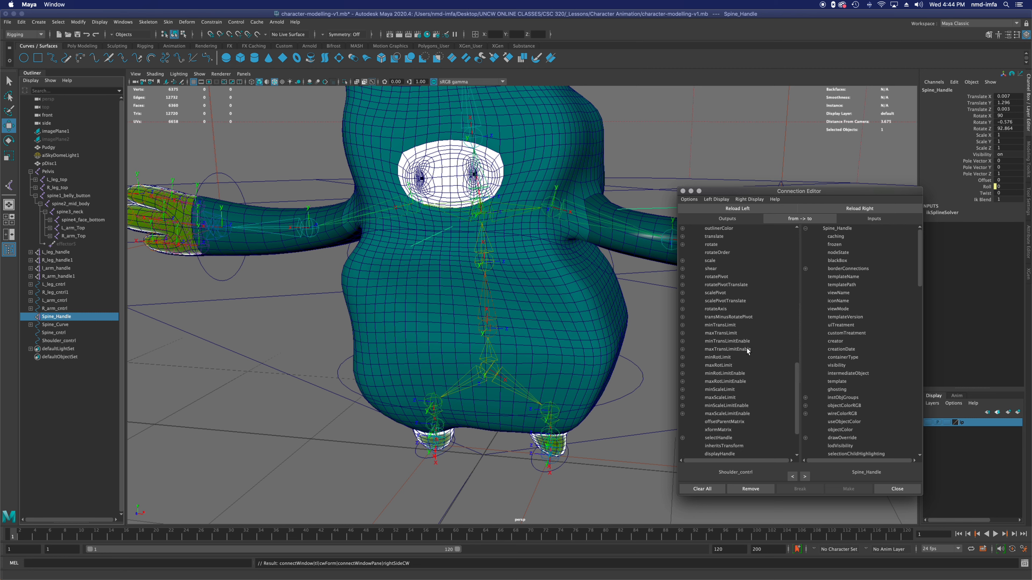
click(712, 245)
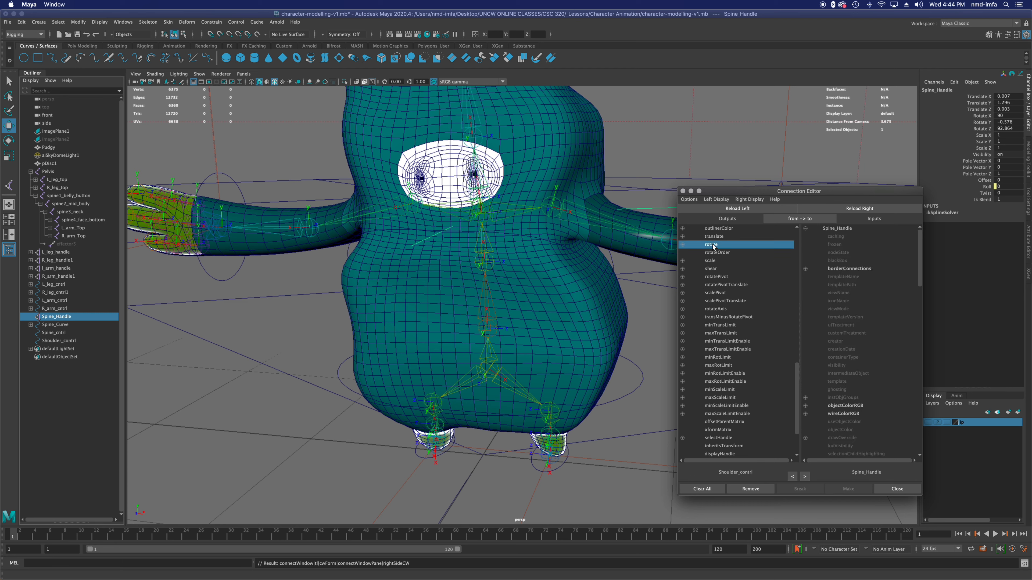
click(682, 244)
click(717, 261)
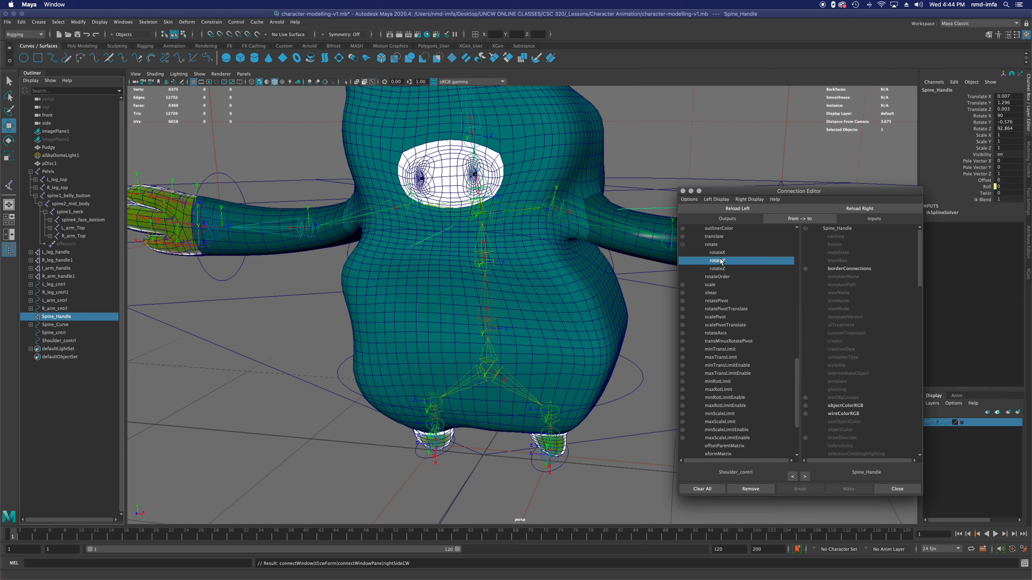
scroll(886, 399, down, 10)
scroll(864, 381, up, 3)
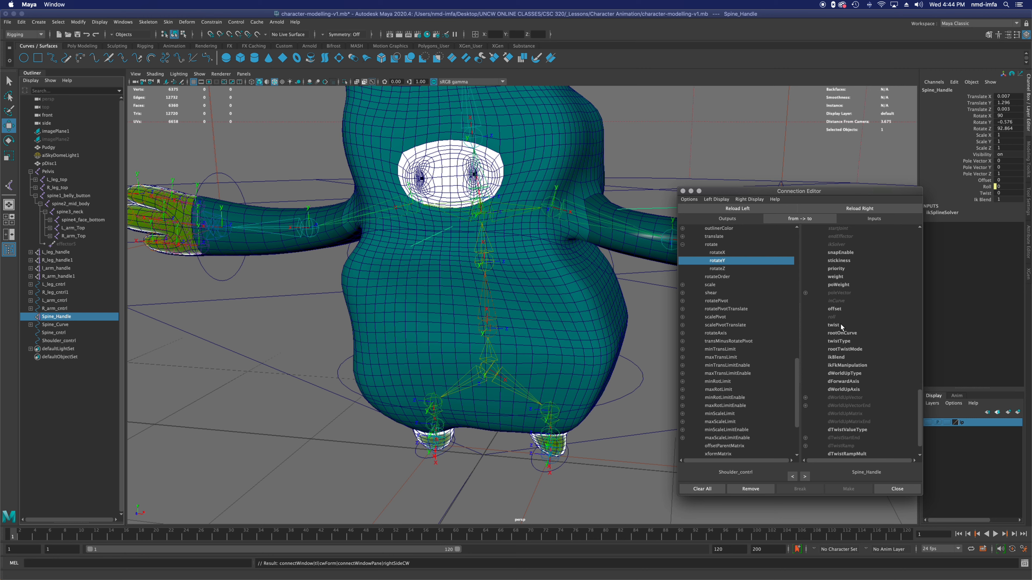
click(833, 325)
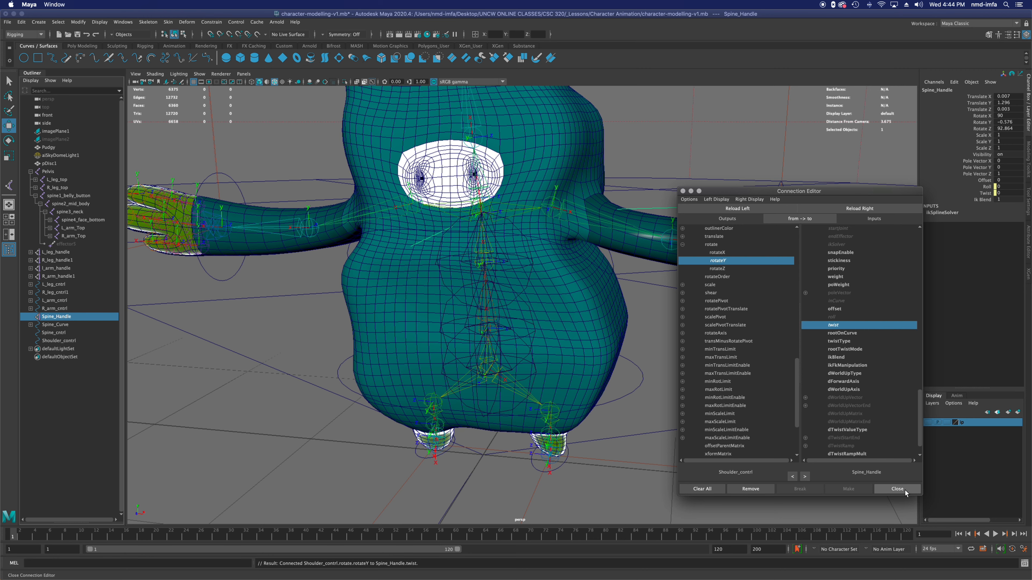
click(897, 489)
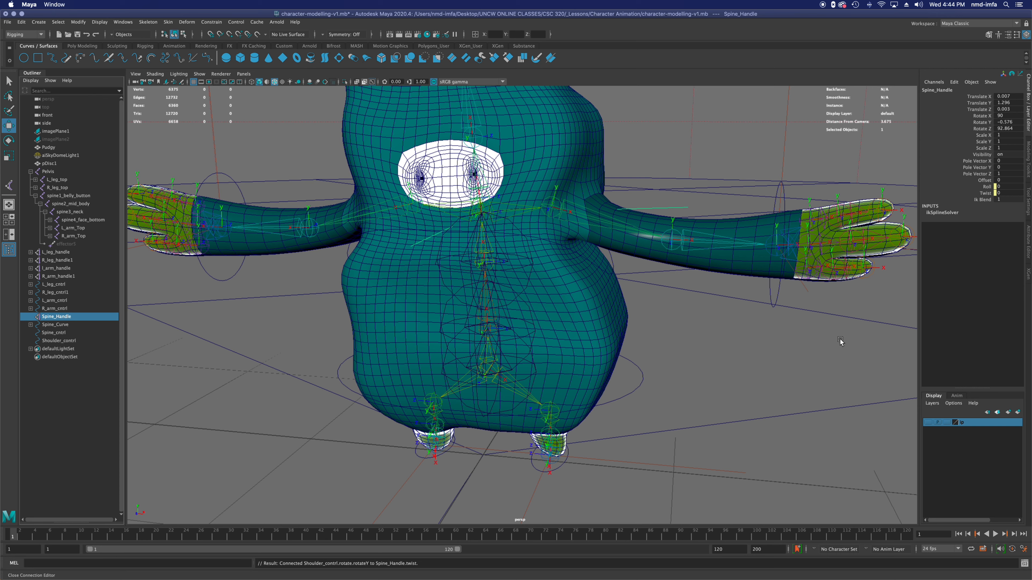
click(744, 324)
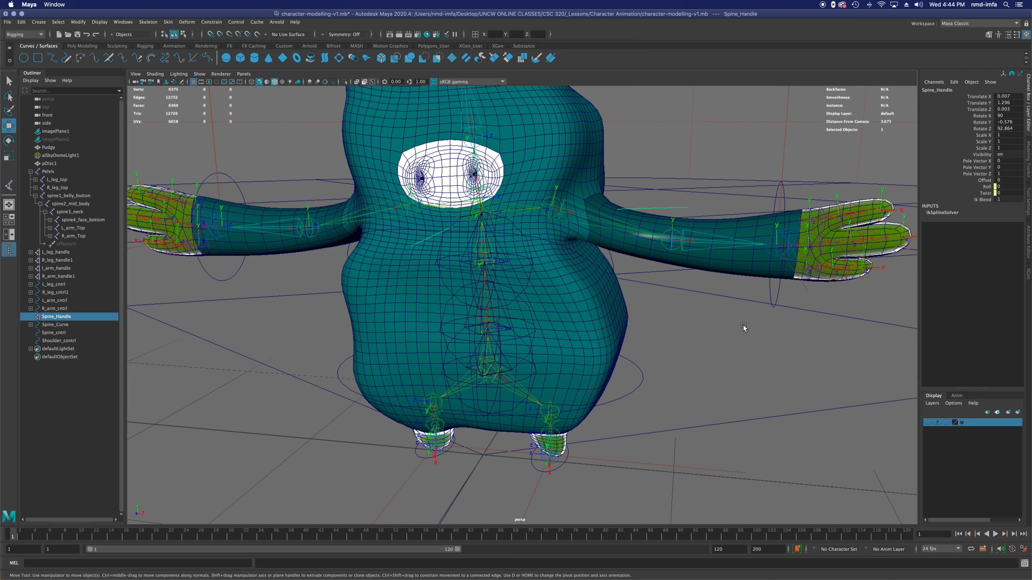
Step: Test-rotate Shoulder_contrl around its different axes to check how the upper body twists, undoing each rotation
click(59, 340)
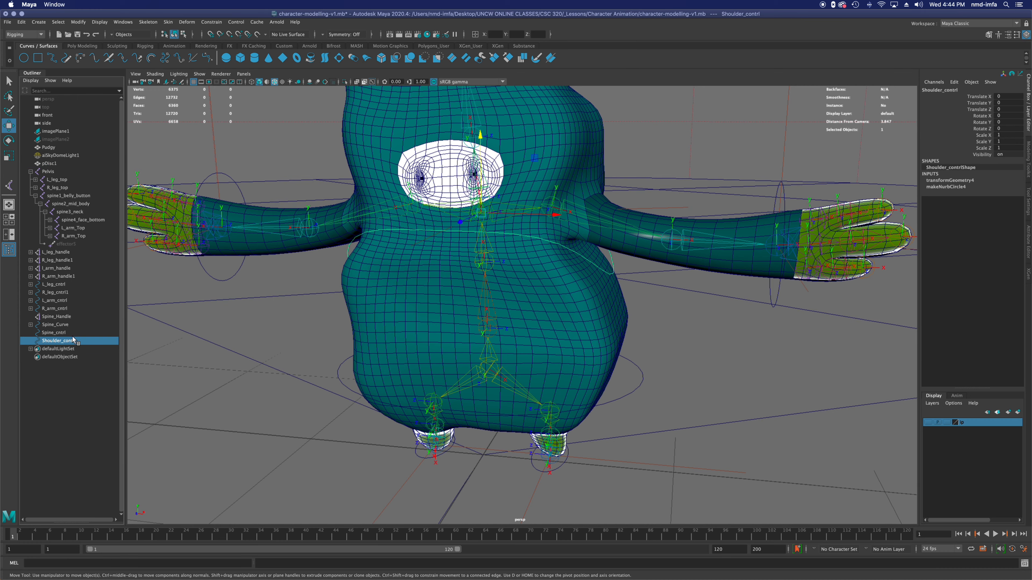
alt+drag(465, 320, 485, 317)
key(e)
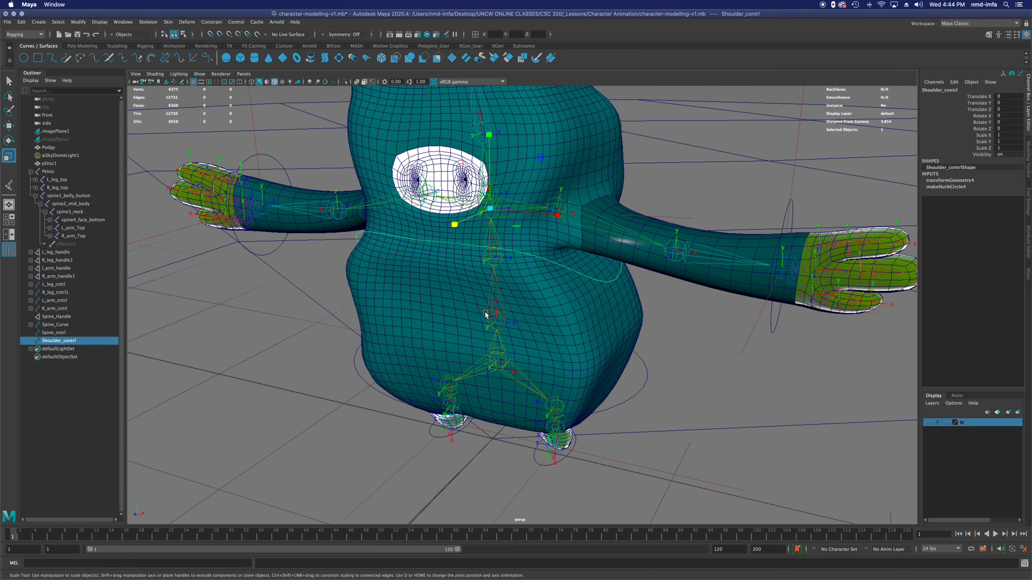
drag(495, 227, 453, 209)
key(super+z)
key(super+z)
drag(543, 183, 526, 226)
key(super+z)
key(super+z)
drag(554, 189, 546, 182)
key(super+z)
drag(537, 223, 560, 221)
key(super+z)
mouse_move(542, 168)
mouse_down()
mouse_move(538, 160)
mouse_move(543, 172)
mouse_up()
key(super+z)
drag(530, 223, 502, 229)
key(super+z)
Step: Parent Shoulder_contrl under Spine_cntrl in the Outliner and expand Spine_cntrl to show the child
mouse_move(528, 374)
alt+mouse_down()
mouse_move(509, 375)
mouse_move(525, 373)
alt+mouse_up()
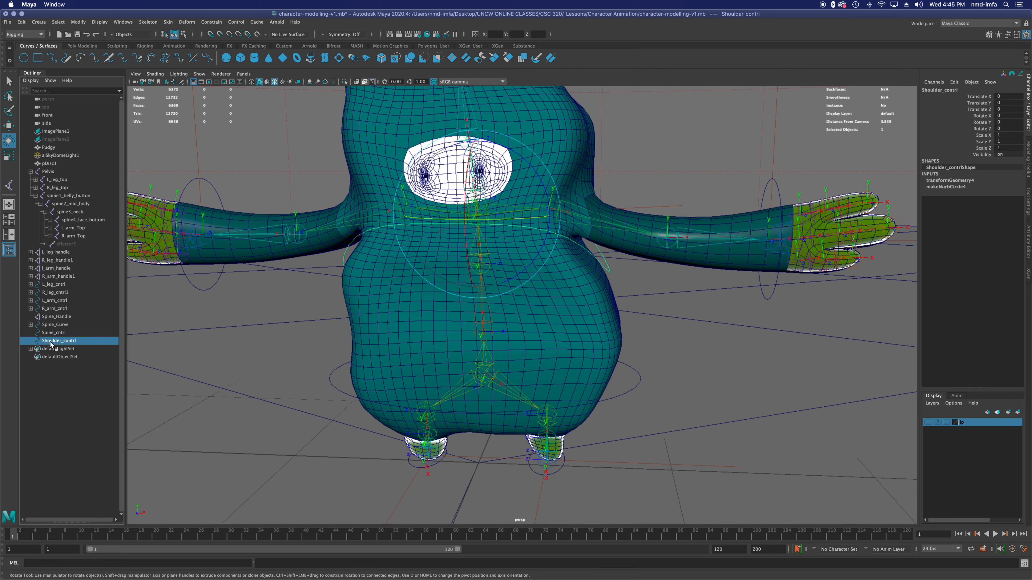
middle_drag(51, 344, 60, 333)
click(60, 333)
click(31, 332)
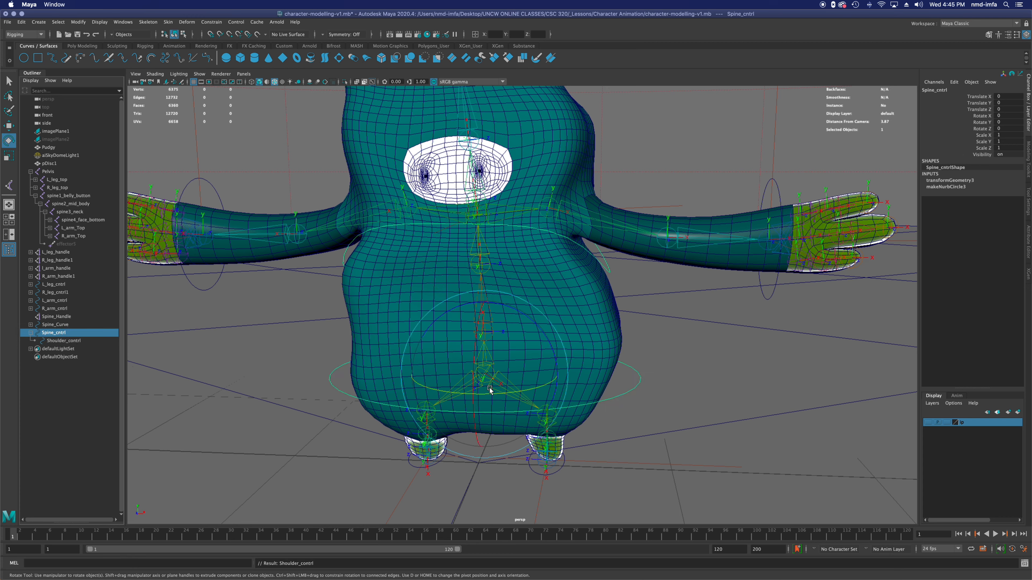
Step: Alternately test-rotate Spine_cntrl and its child Shoulder_contrl about Y to compare their effect on the body, undoing each rotation
drag(488, 395, 474, 398)
mouse_move(495, 396)
mouse_down()
mouse_move(511, 395)
mouse_move(491, 399)
mouse_up()
key(super+z)
click(64, 340)
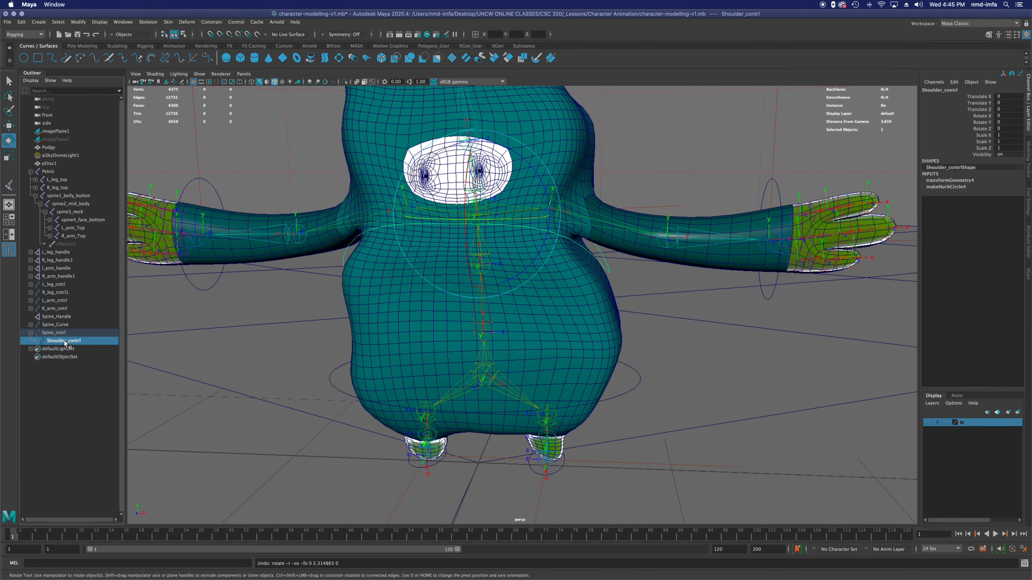
mouse_move(523, 218)
mouse_down()
mouse_move(508, 218)
mouse_move(546, 217)
mouse_move(504, 220)
mouse_move(521, 221)
mouse_up()
key(z)
click(54, 333)
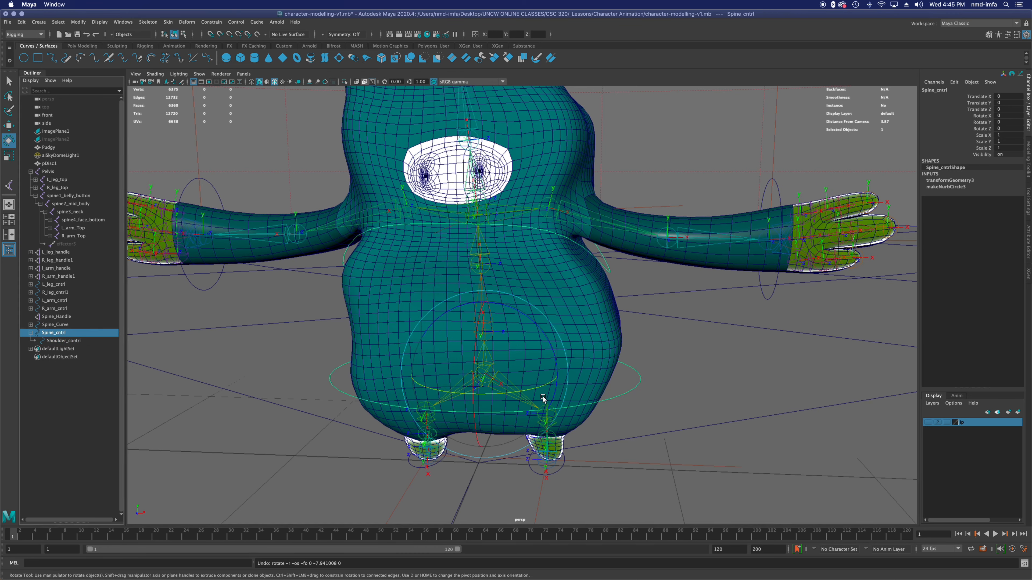
mouse_move(541, 390)
mouse_down()
mouse_move(528, 389)
mouse_move(537, 389)
mouse_up()
key(z)
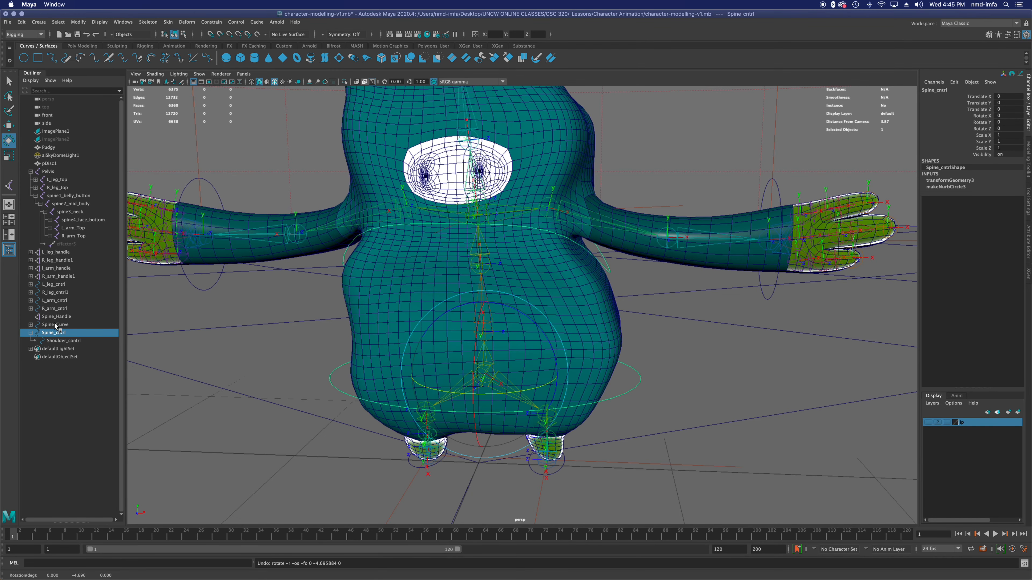
click(70, 341)
drag(523, 221, 508, 222)
key(z)
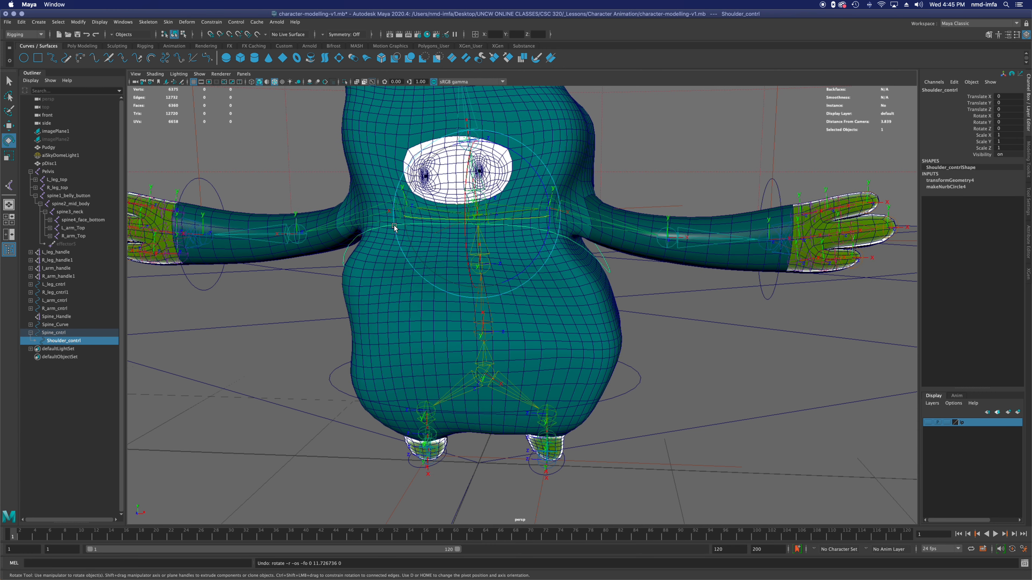
Step: Parent L_arm_cntrl and R_arm_cntrl under Shoulder_contrl in the Outliner and expand it to check both children
click(74, 228)
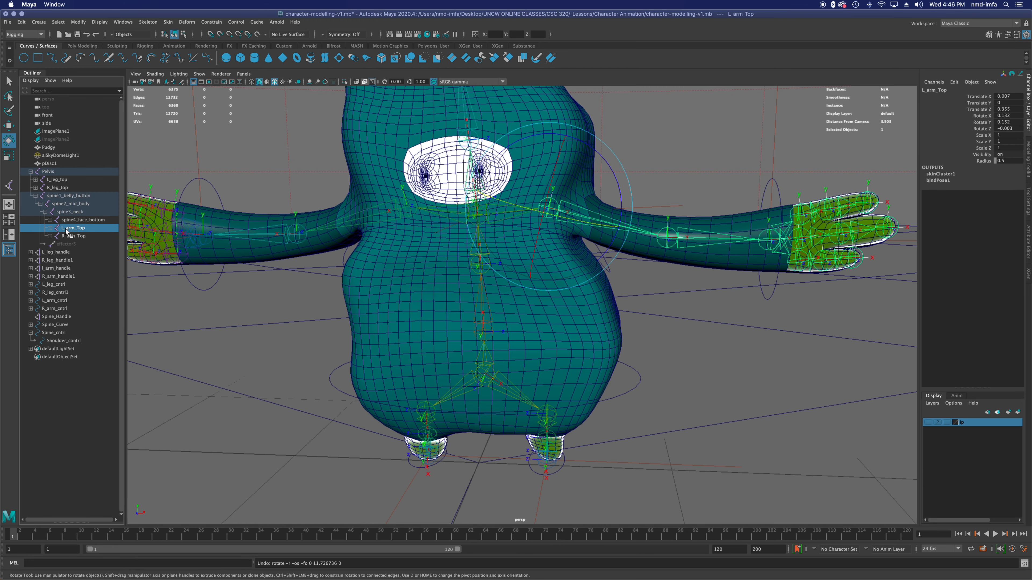
click(65, 292)
click(60, 301)
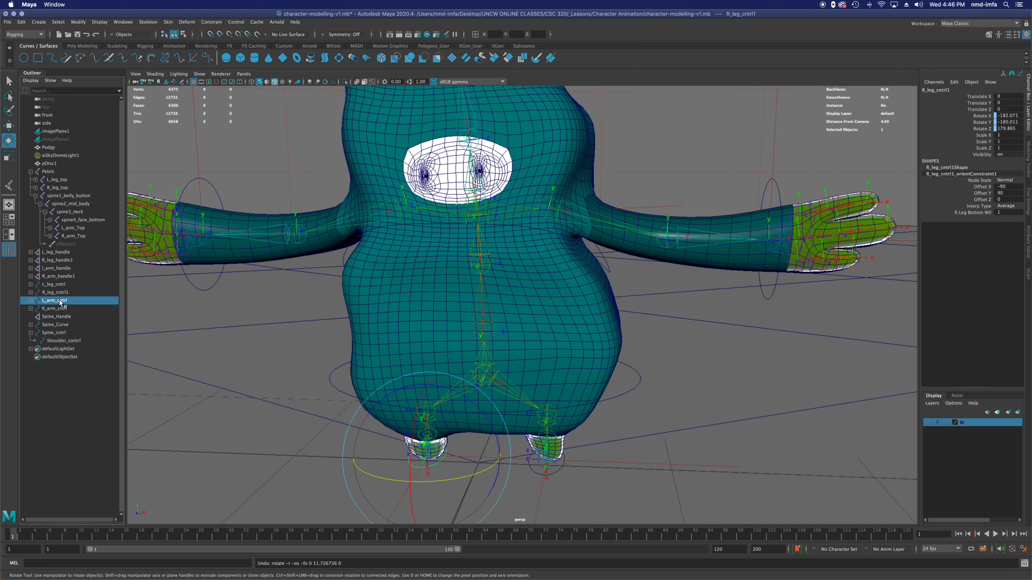
shift+click(61, 309)
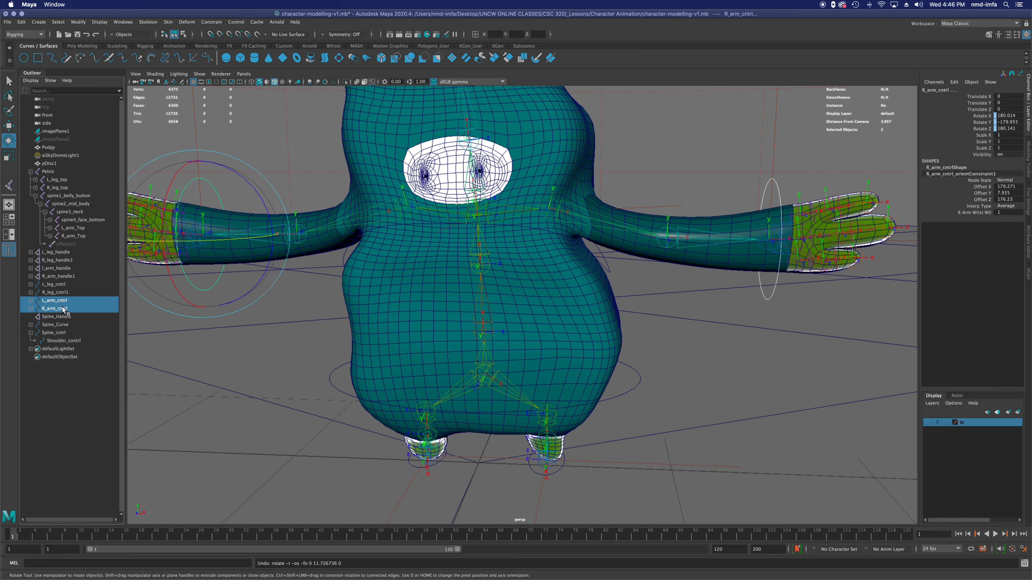
drag(61, 311, 77, 342)
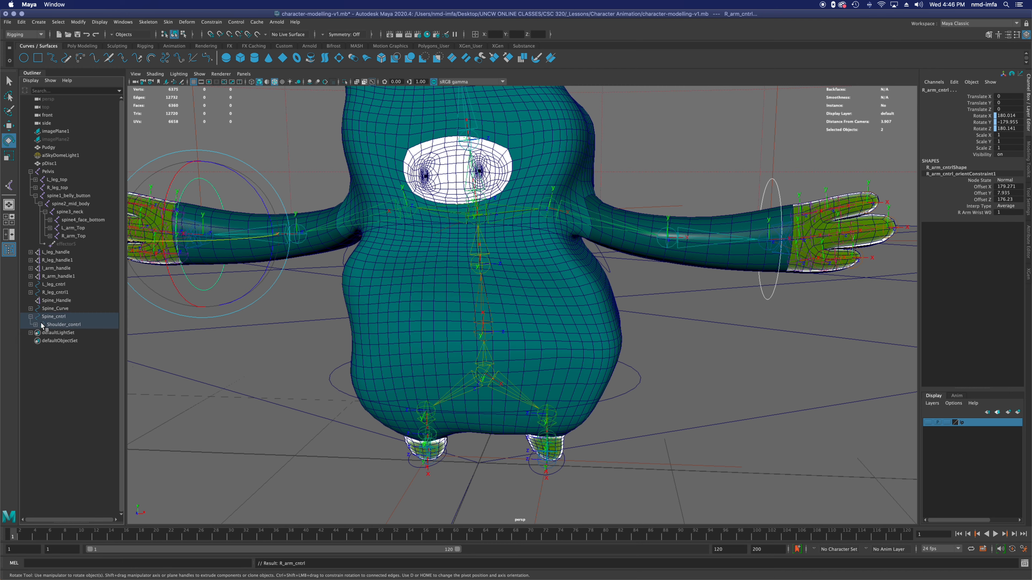
click(36, 324)
click(66, 342)
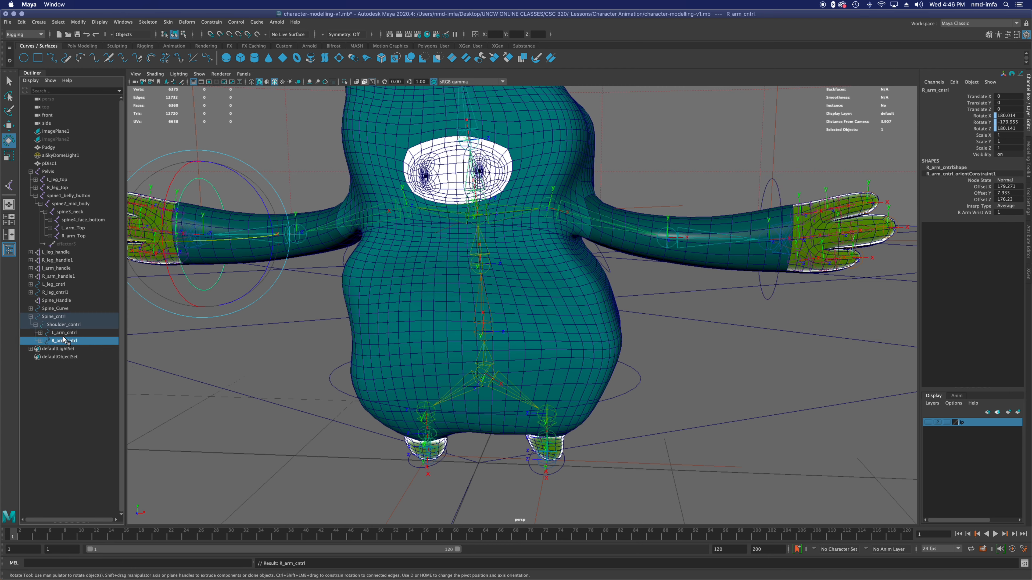
click(68, 334)
Step: Test-rotate Shoulder_contrl about Y to check that both arm controls follow the shoulders, and undo the rotation
click(63, 325)
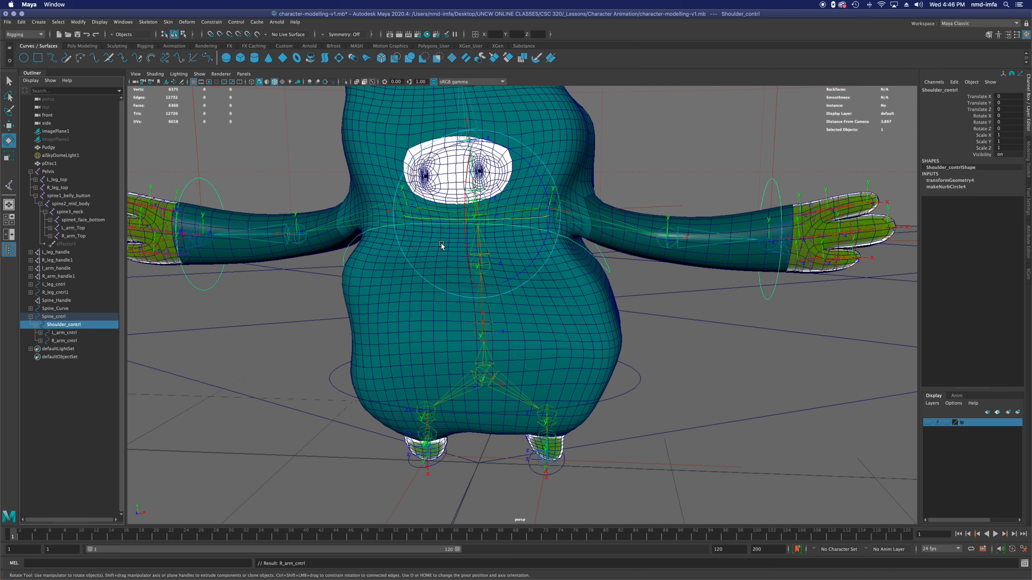
mouse_move(509, 219)
mouse_down()
mouse_move(532, 219)
mouse_move(500, 219)
mouse_move(514, 220)
mouse_up()
key(z)
key(z)
key(z)
key(z)
key(z)
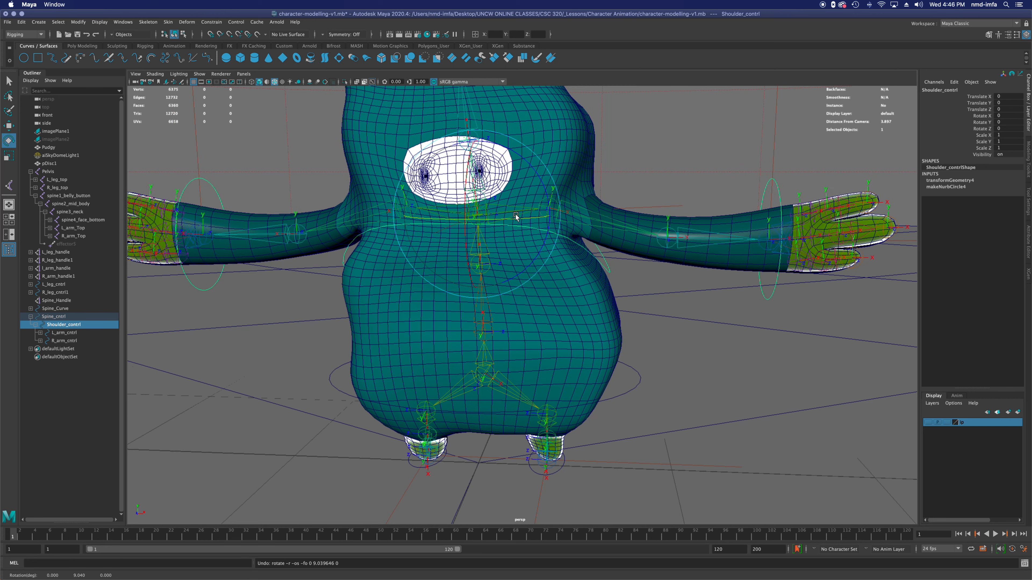
Step: Test-rotate Spine_cntrl about Y to check the nested shoulder and arm controls, and undo the rotation
click(63, 317)
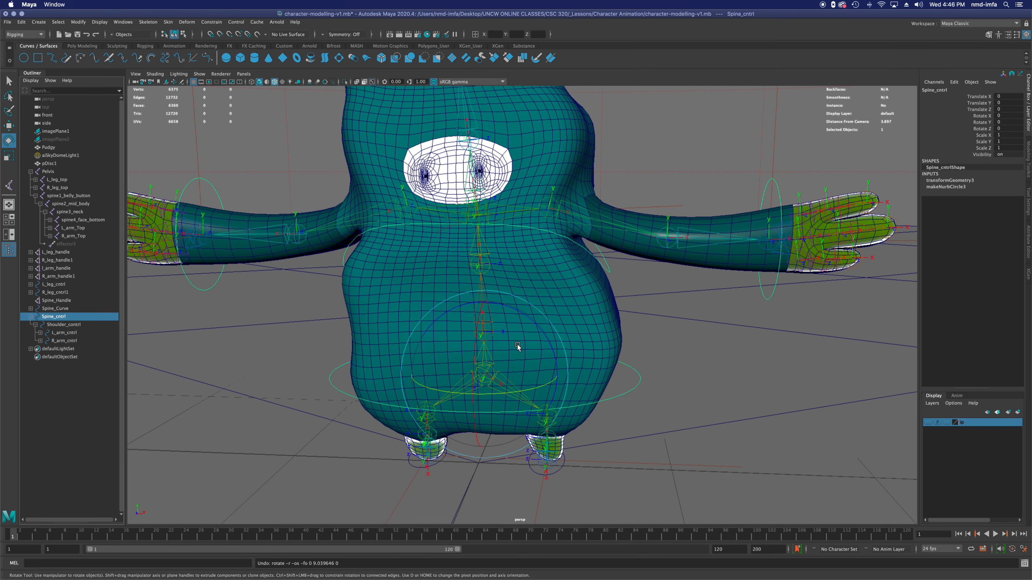
mouse_move(540, 385)
mouse_down()
mouse_move(561, 380)
mouse_move(546, 384)
mouse_up()
key(z)
scroll(301, 300, down, 3)
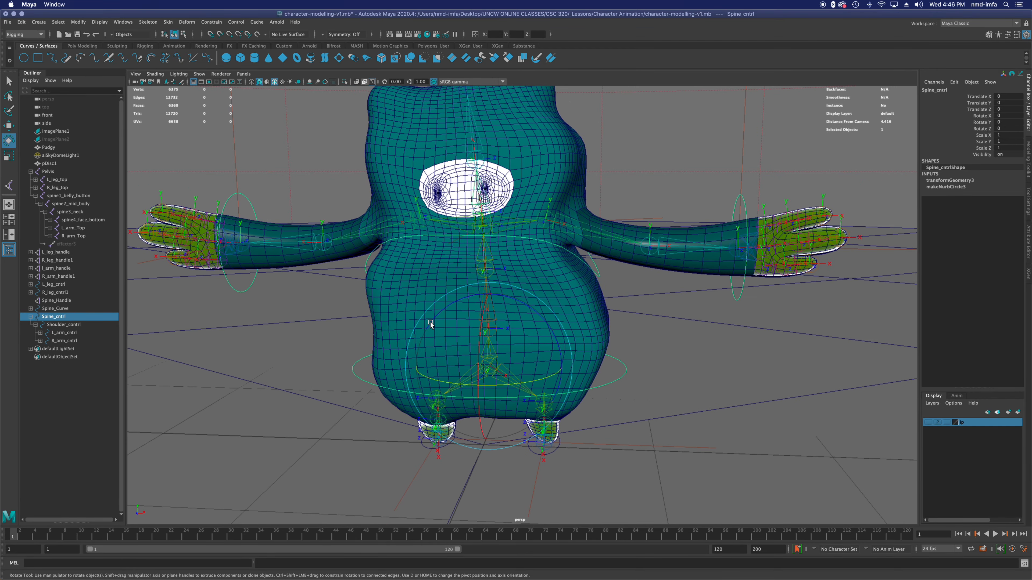
scroll(566, 273, down, 1)
alt+drag(566, 274, 552, 313)
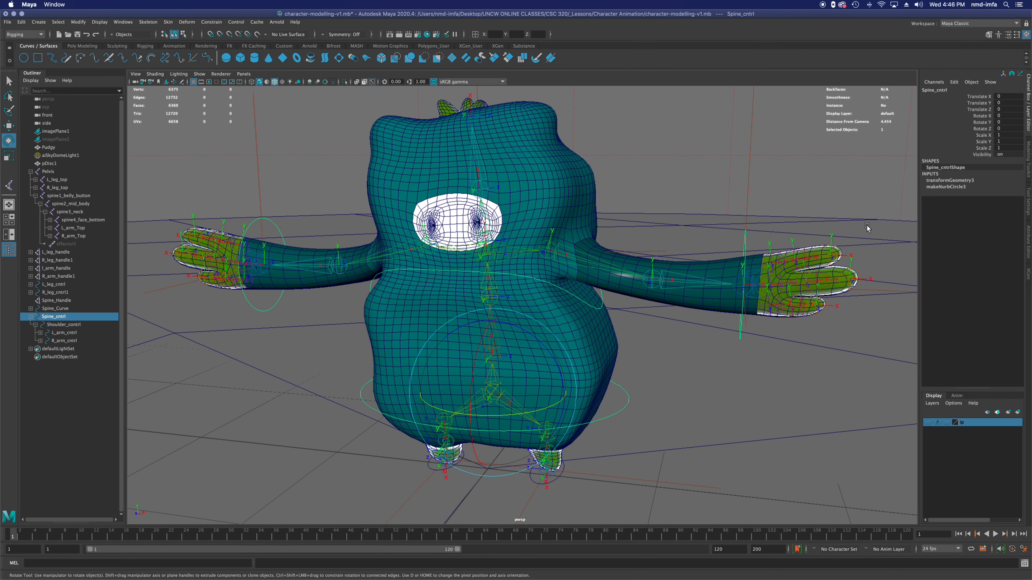